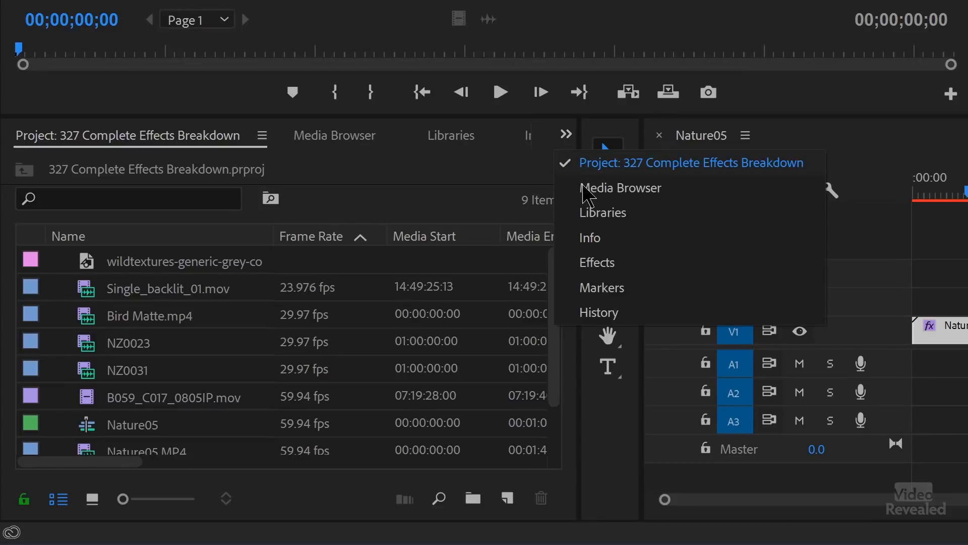
# Show the effects library and browse through the categories listed under Video Effects.
pyautogui.click(626, 264)
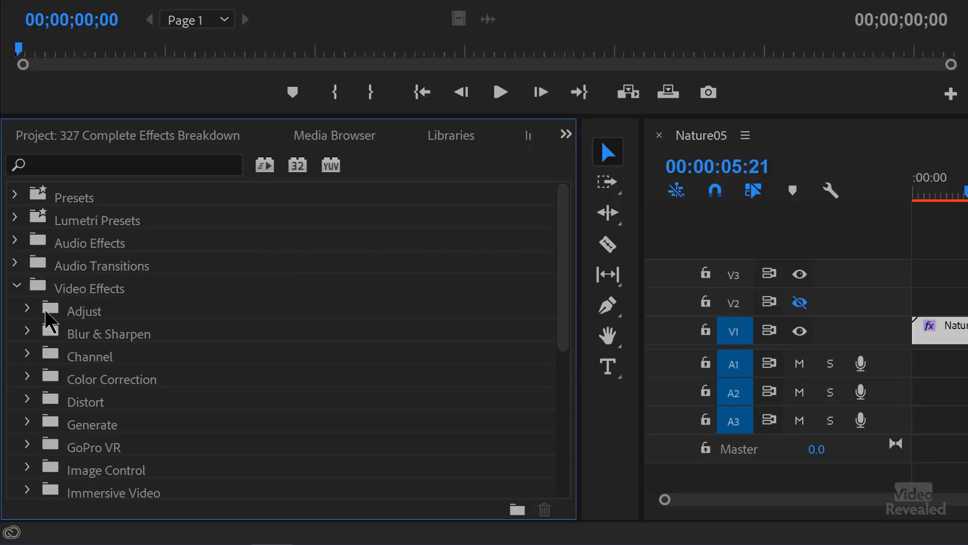
pyautogui.scroll(-2, 45, 327)
pyautogui.scroll(-2, 49, 327)
pyautogui.scroll(-7, 282, 300)
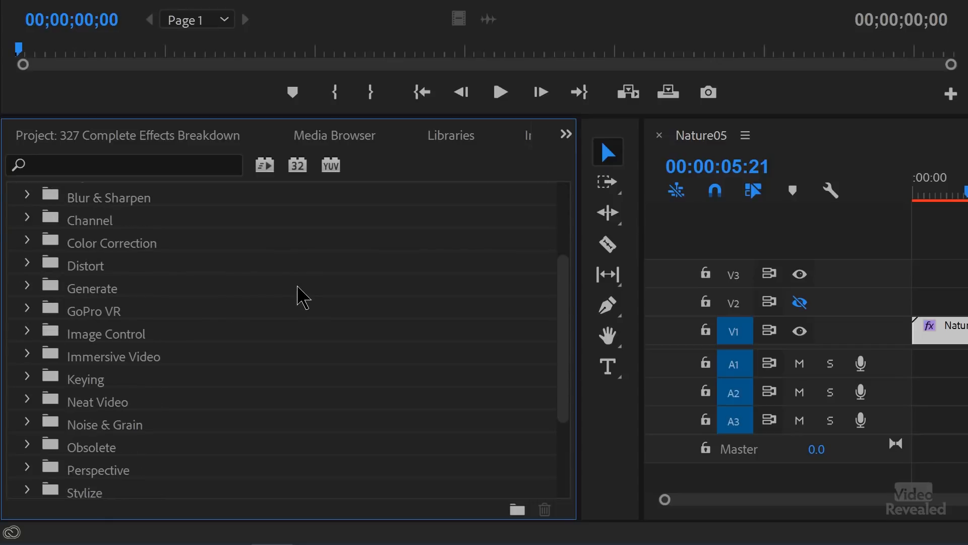
pyautogui.scroll(-1, 251, 308)
pyautogui.scroll(4, 244, 282)
# Search the effects library for "blur".
pyautogui.click(193, 162)
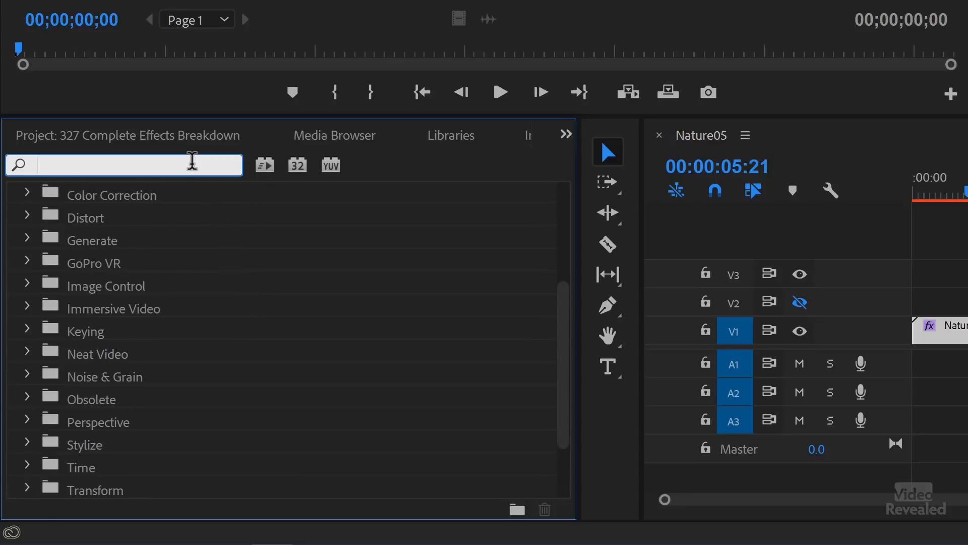
pyautogui.write('bu')
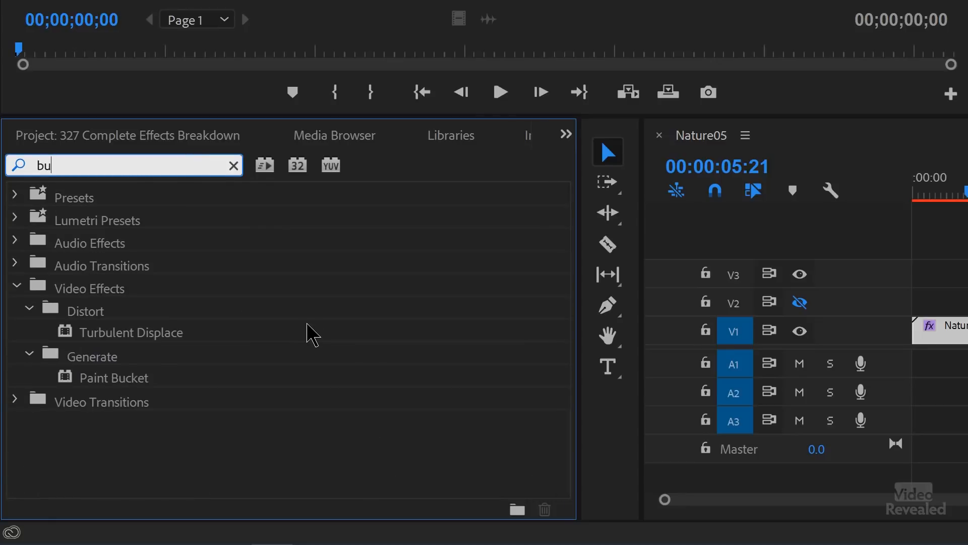
pyautogui.press('BackSpace')
pyautogui.write('lur')
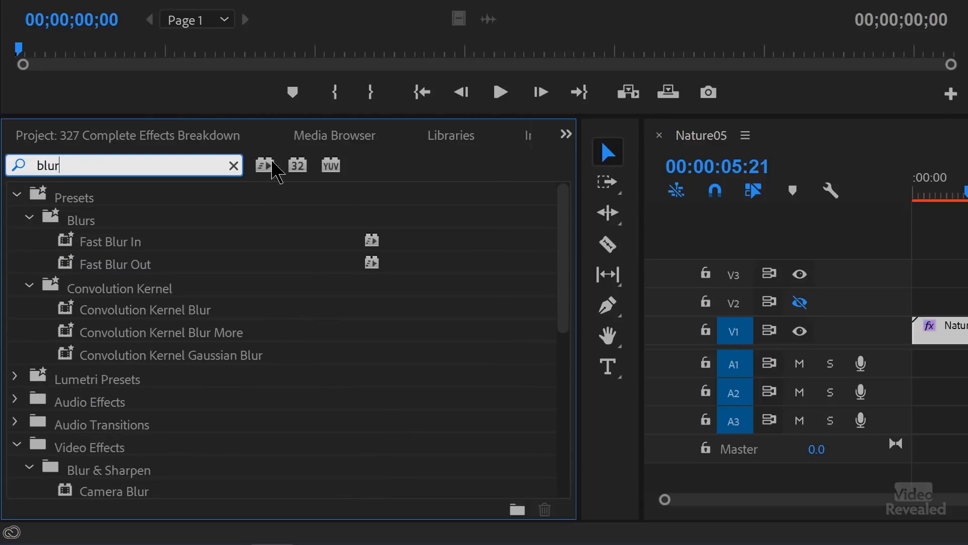
# Clear the effects search and expand the Adjust category under Video Effects, selecting Convolution Kernel.
pyautogui.click(233, 167)
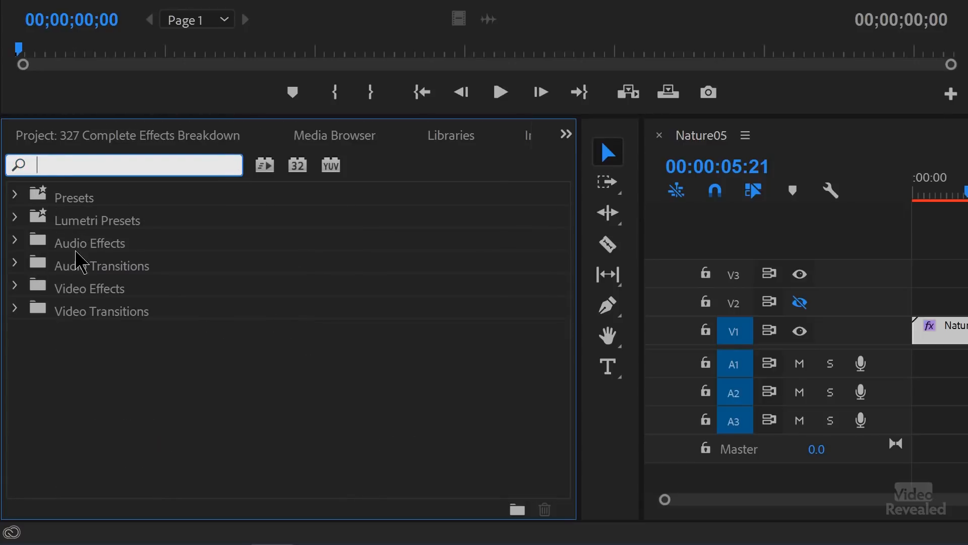
pyautogui.click(14, 287)
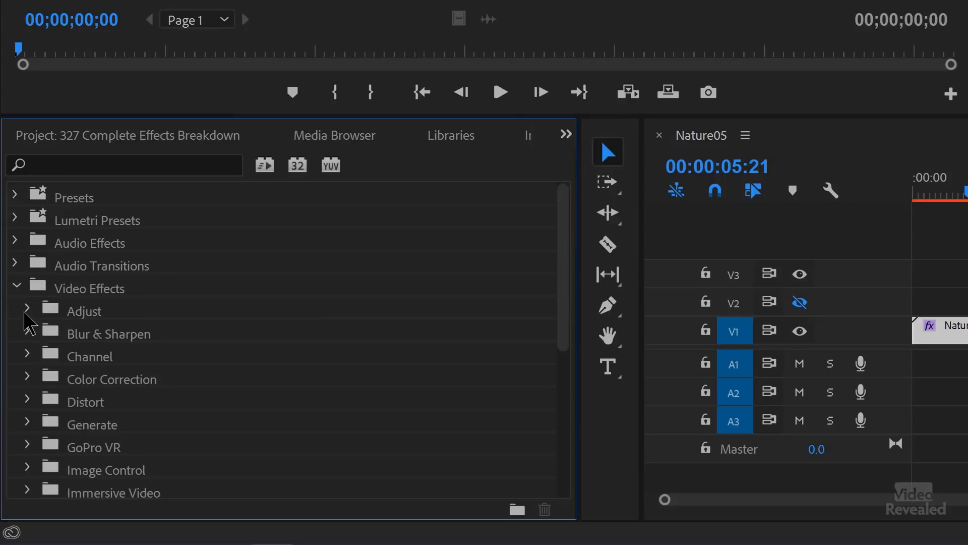
pyautogui.click(28, 310)
pyautogui.click(64, 336)
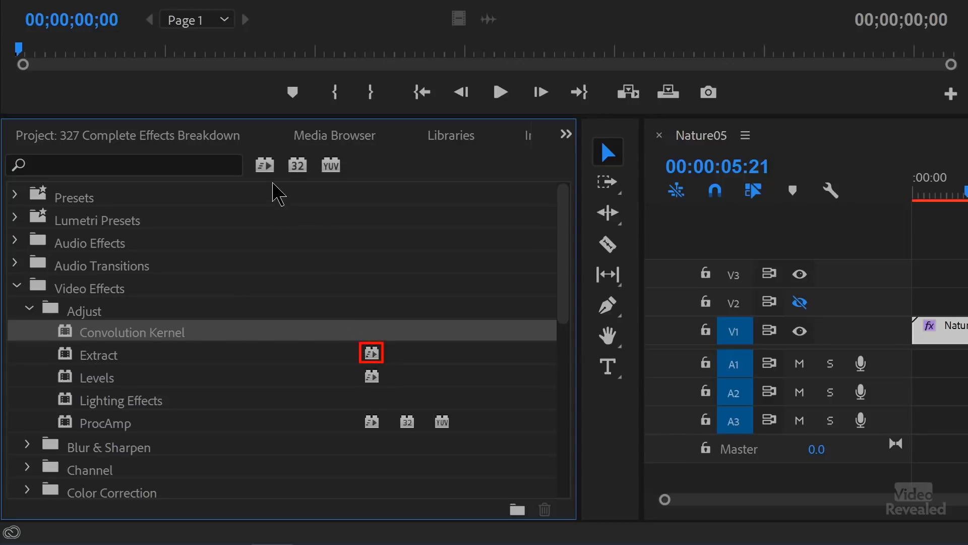
# Filter the effects library to accelerated effects, remove the filter and reopen the Adjust category under Video Effects.
pyautogui.click(265, 165)
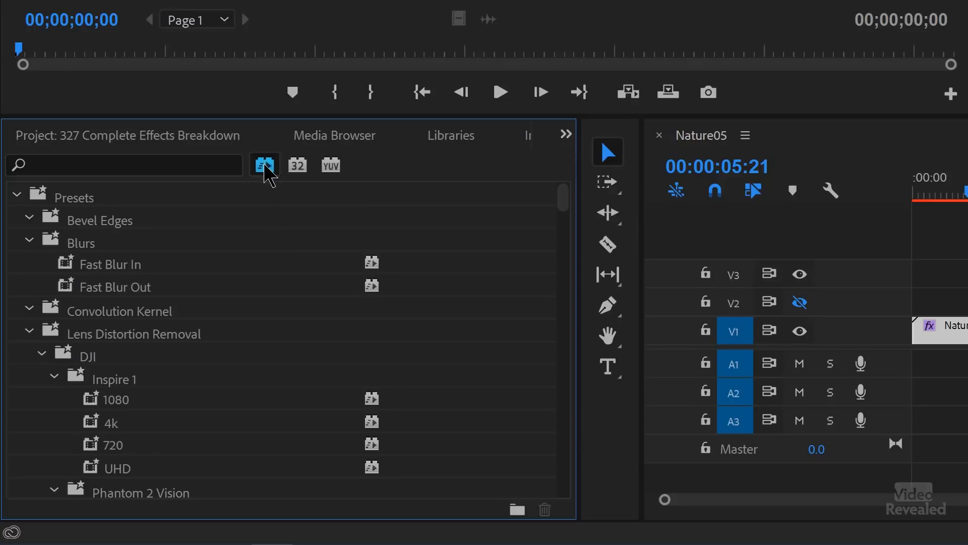
pyautogui.click(266, 169)
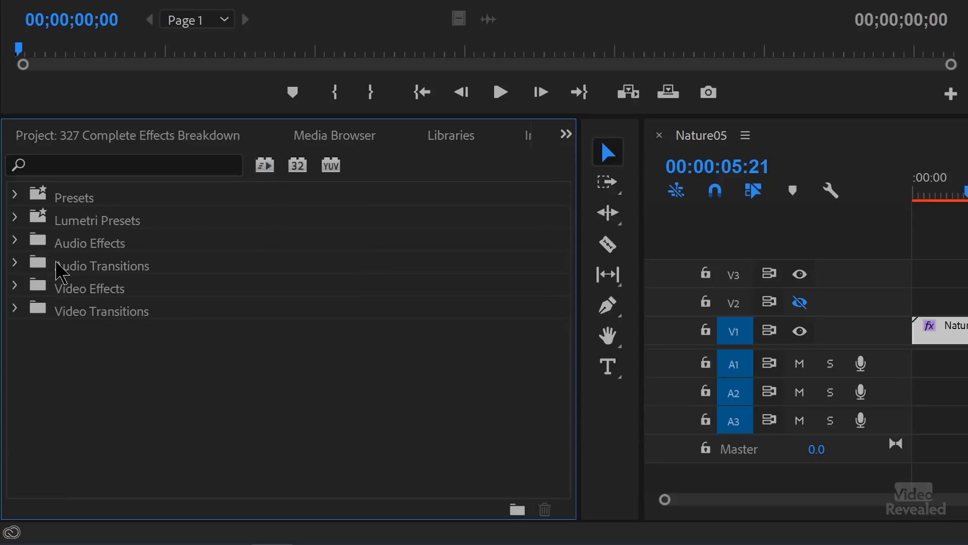
pyautogui.click(15, 289)
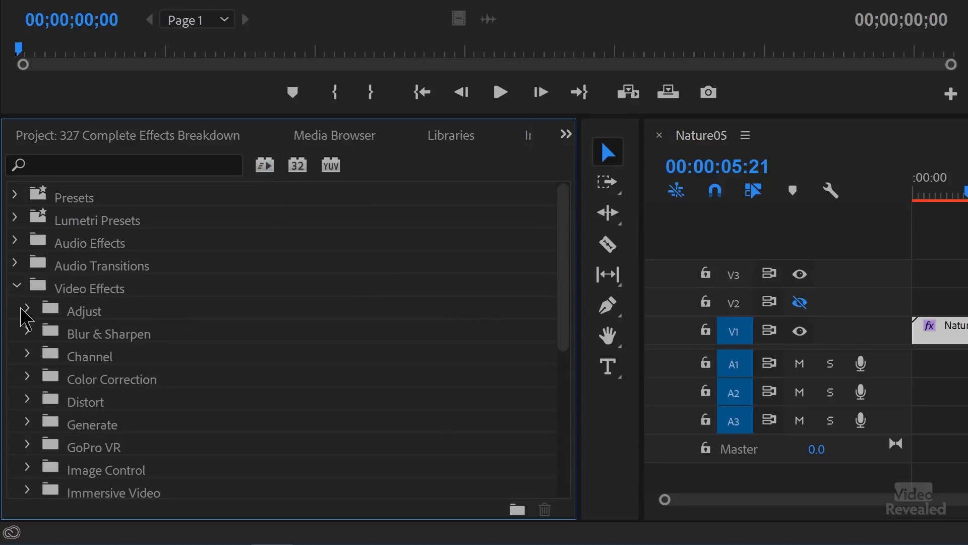
pyautogui.click(28, 310)
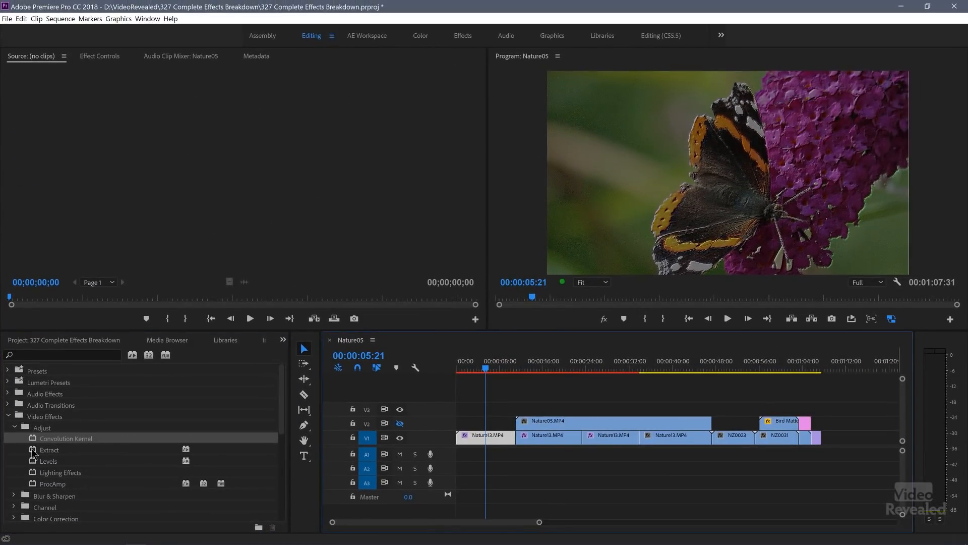
# Display the Nature13.MP4 clip's effect settings and toggle Convolution Kernel off and on twice to compare the image.
pyautogui.click(103, 56)
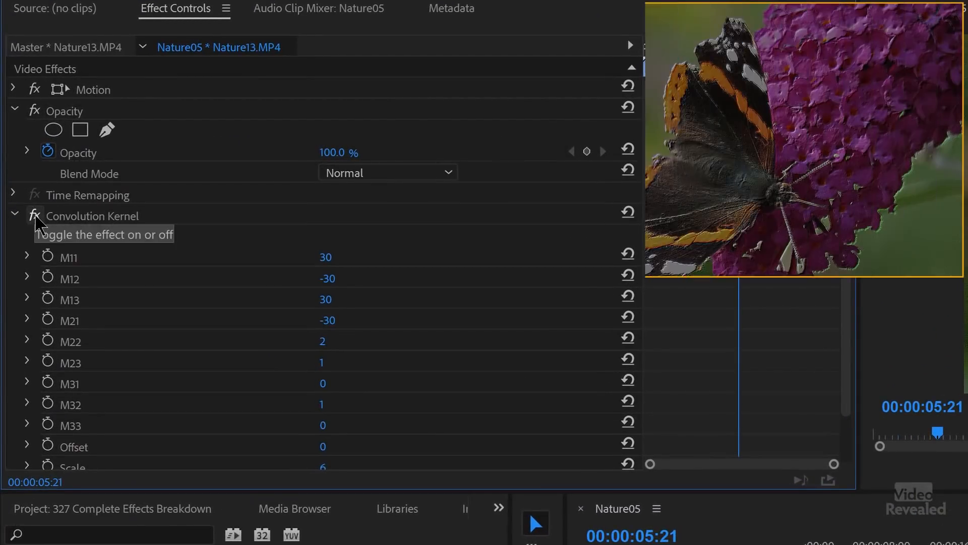
pyautogui.click(36, 217)
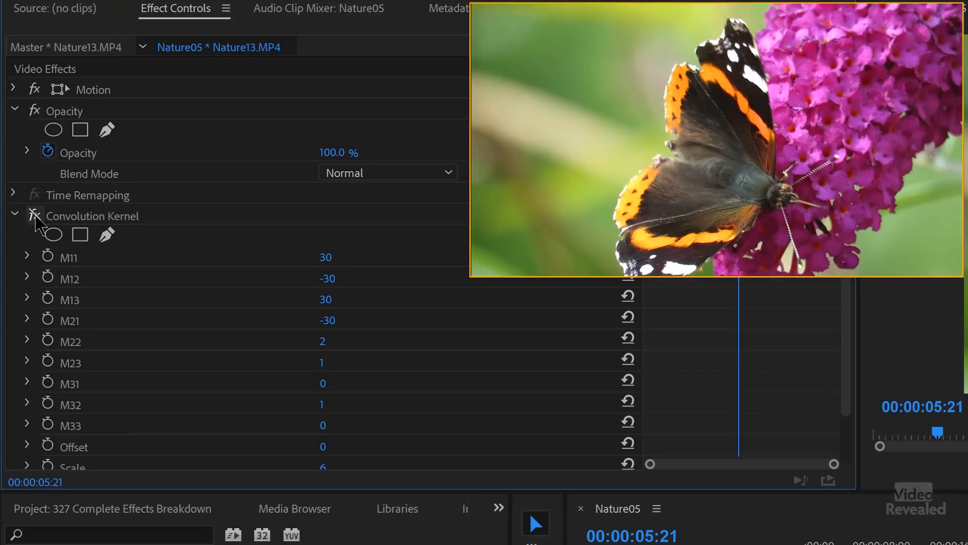
pyautogui.click(35, 217)
pyautogui.click(35, 217)
pyautogui.click(35, 217)
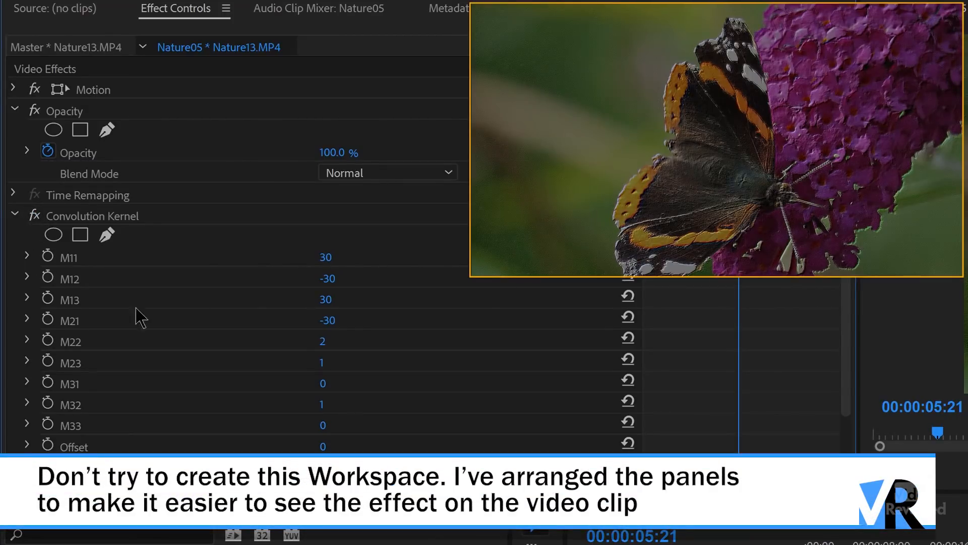
# Set Convolution Kernel's M11 to 10 and M12 to -12, and delete the effect from the Nature13.MP4 clip.
pyautogui.scroll(-2, 259, 298)
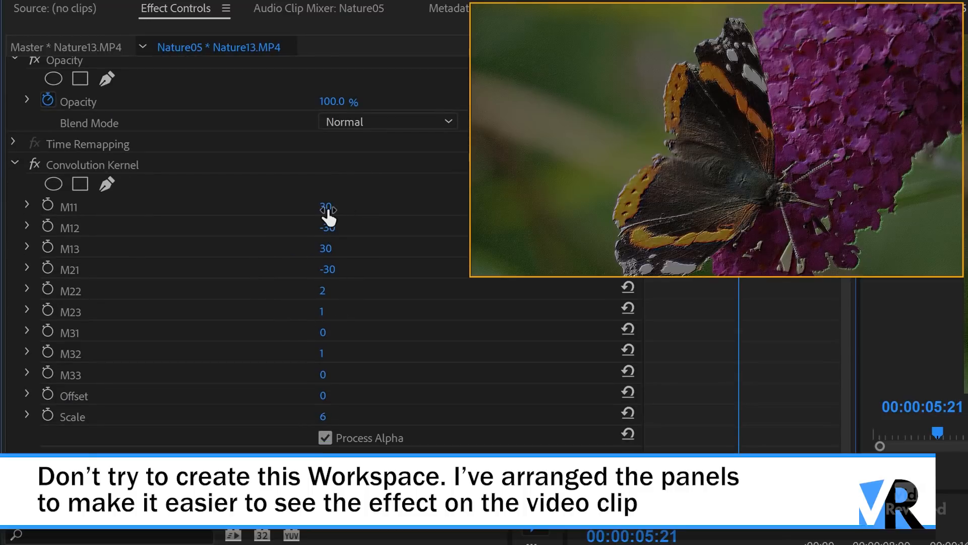
pyautogui.moveTo(326, 207); pyautogui.dragTo(346, 211)
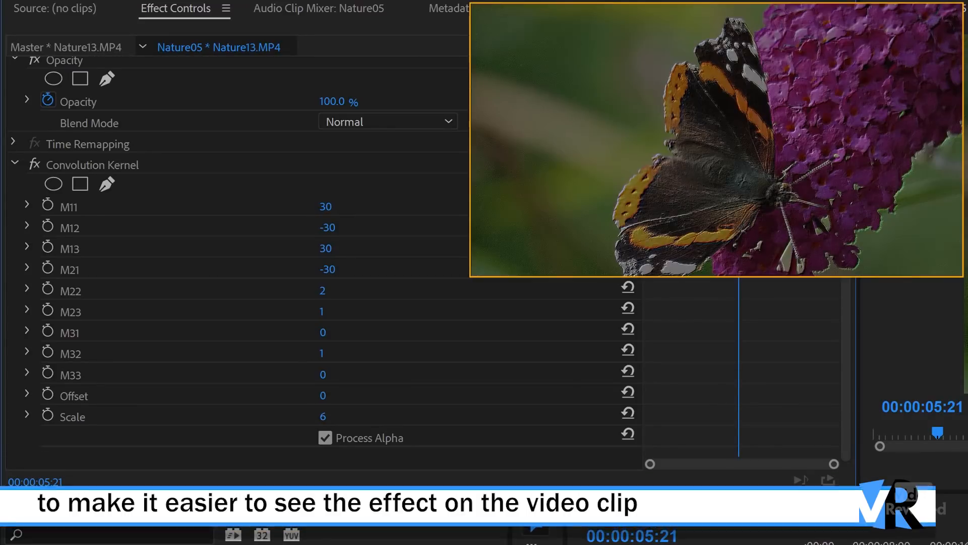
pyautogui.moveTo(327, 227); pyautogui.dragTo(324, 207)
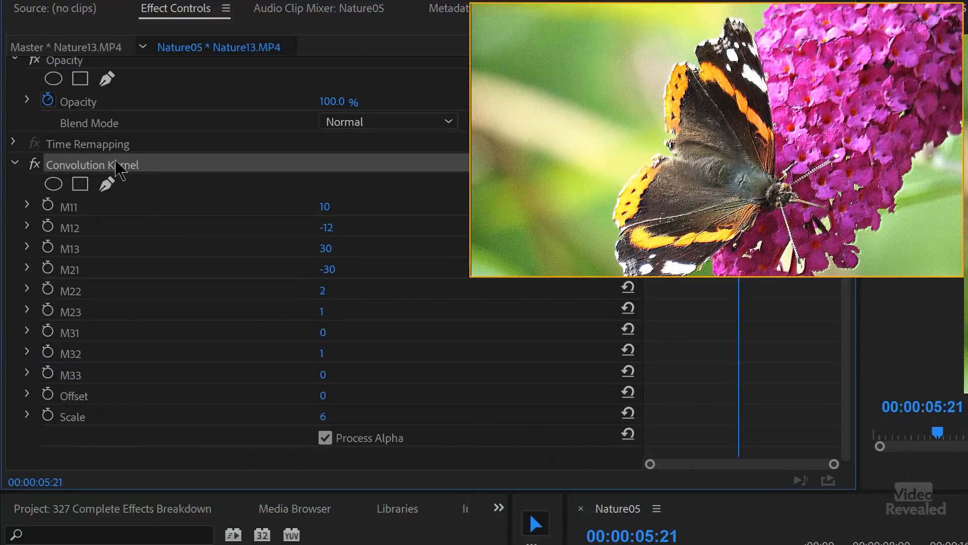
pyautogui.press('Delete')
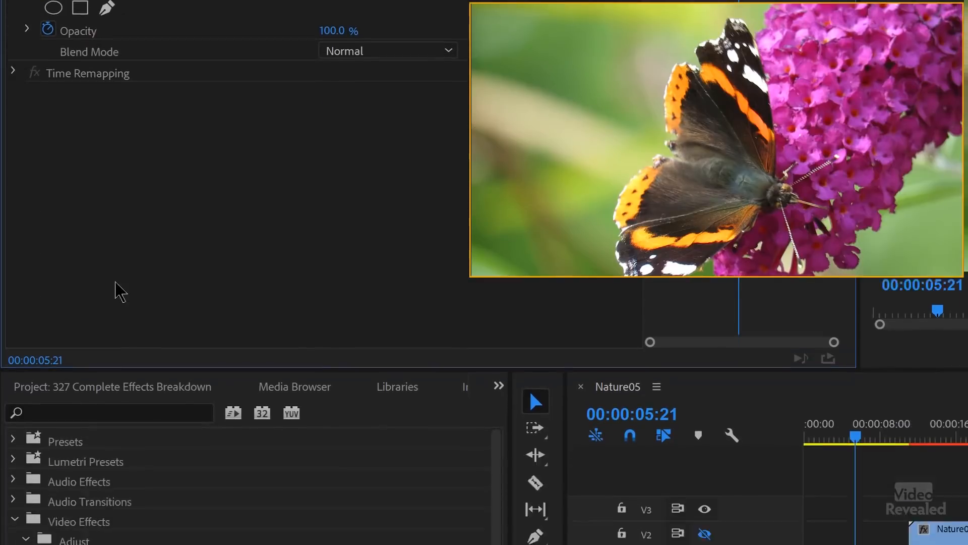
# Apply the Extract effect to the Nature13.MP4 clip and adjust its Black Input Level and Softness.
pyautogui.doubleClick(88, 379)
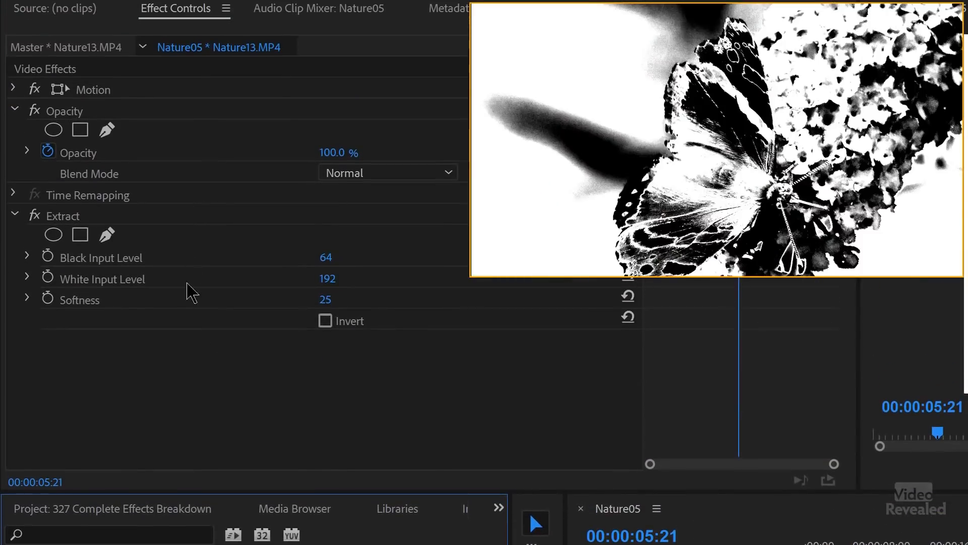
pyautogui.click(15, 107)
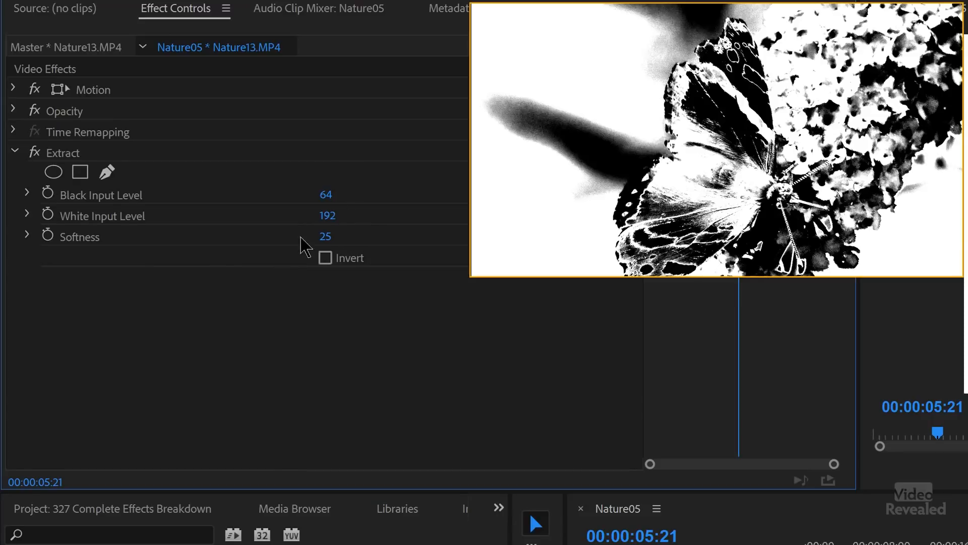
pyautogui.moveTo(326, 195); pyautogui.dragTo(342, 201)
pyautogui.moveTo(325, 236); pyautogui.dragTo(347, 196)
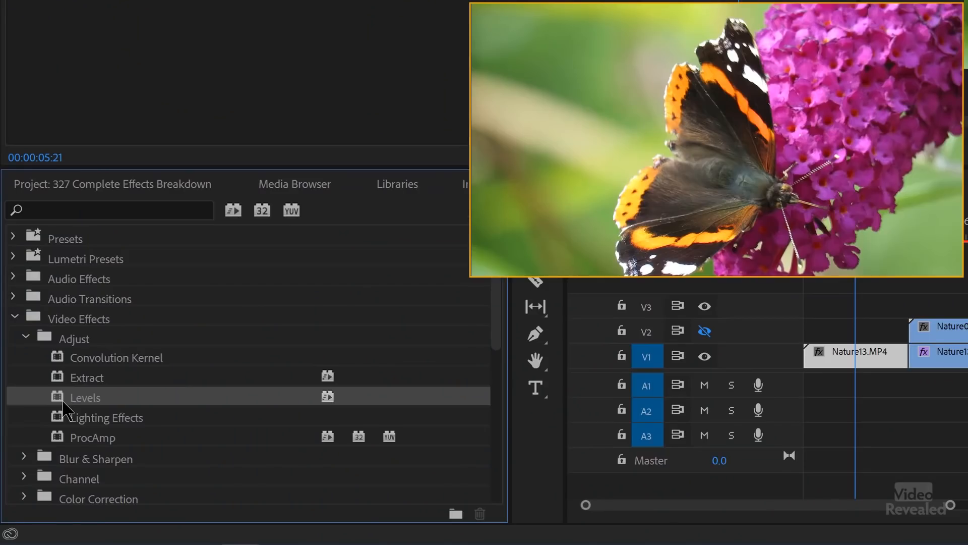
# Apply the Levels effect to the Nature13.MP4 clip and look through its RGB, R, G and B parameters.
pyautogui.doubleClick(63, 413)
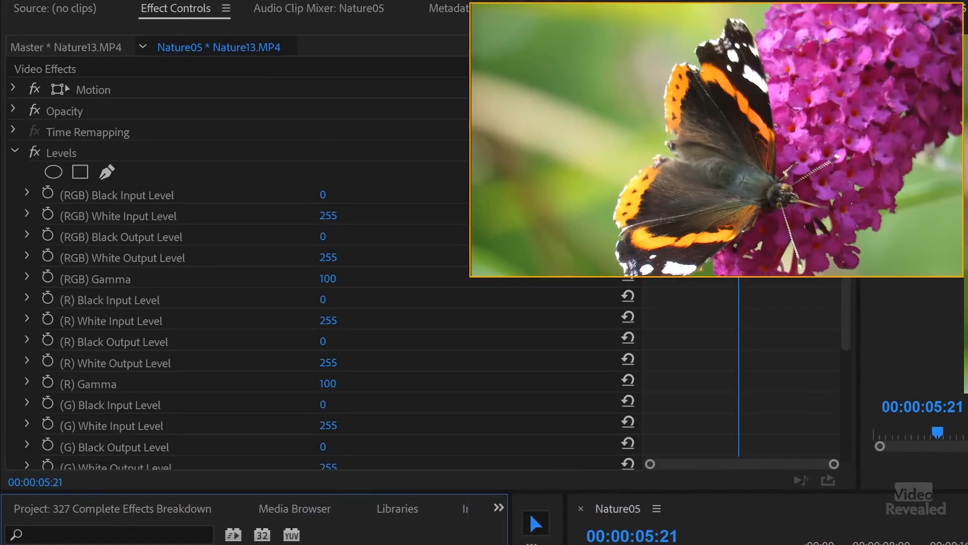
pyautogui.scroll(-4, 268, 267)
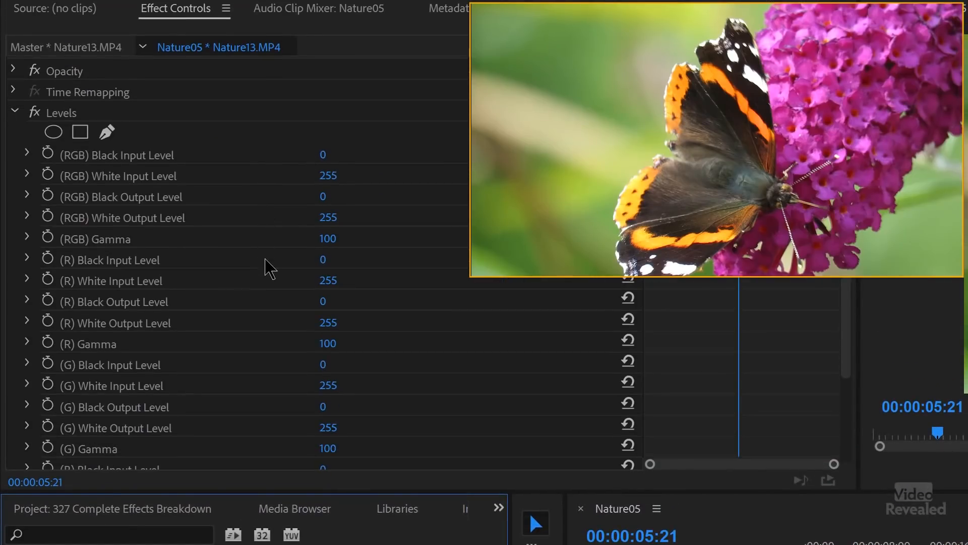
pyautogui.scroll(-4, 268, 267)
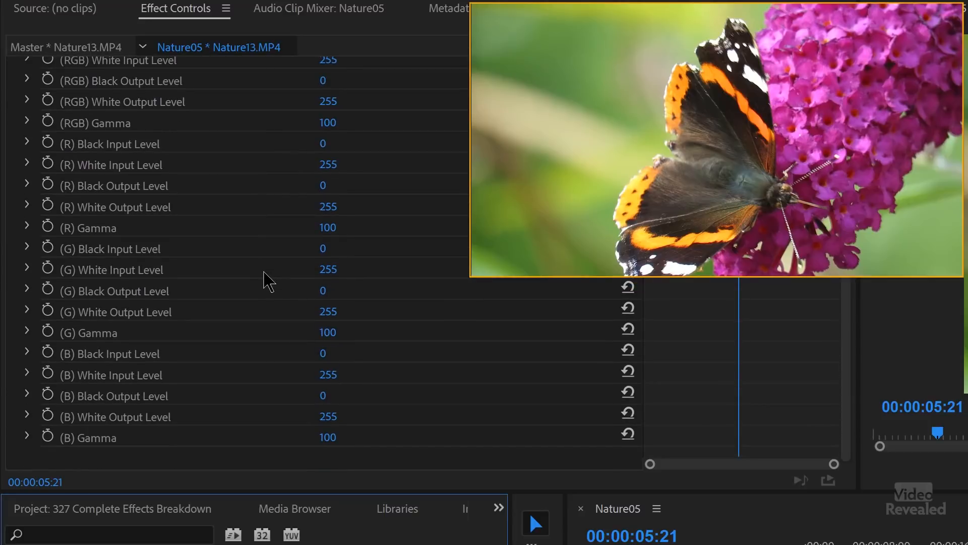
pyautogui.scroll(4, 268, 280)
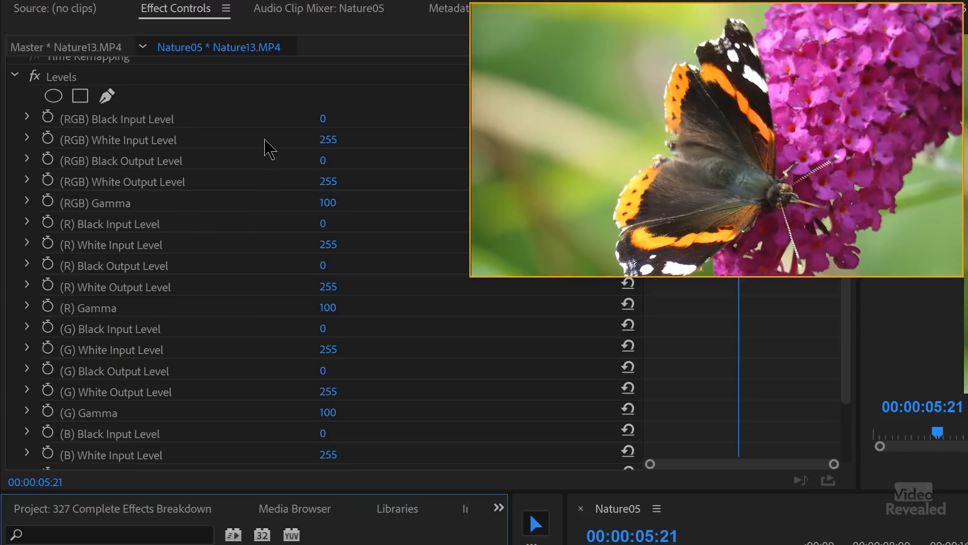
# Set Levels' (RGB) Black Input Level to 93 and (R) Black Input Level to 98, keeping (RGB) White Output Level at 255.
pyautogui.moveTo(323, 122); pyautogui.dragTo(368, 123)
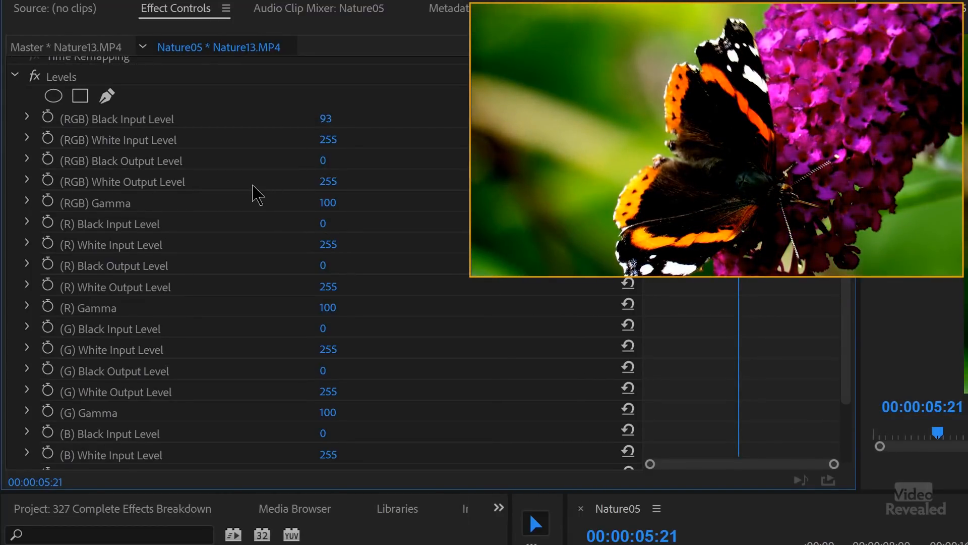
pyautogui.moveTo(328, 182)
pyautogui.mouseDown()
pyautogui.moveTo(214, 182)
pyautogui.moveTo(321, 181)
pyautogui.mouseUp()
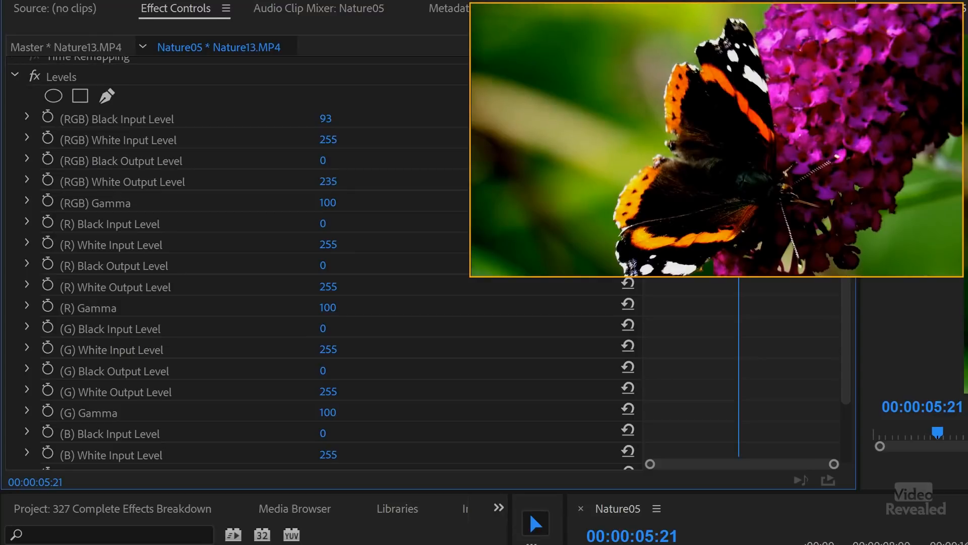
pyautogui.moveTo(321, 182)
pyautogui.mouseDown()
pyautogui.moveTo(272, 182)
pyautogui.moveTo(331, 182)
pyautogui.mouseUp()
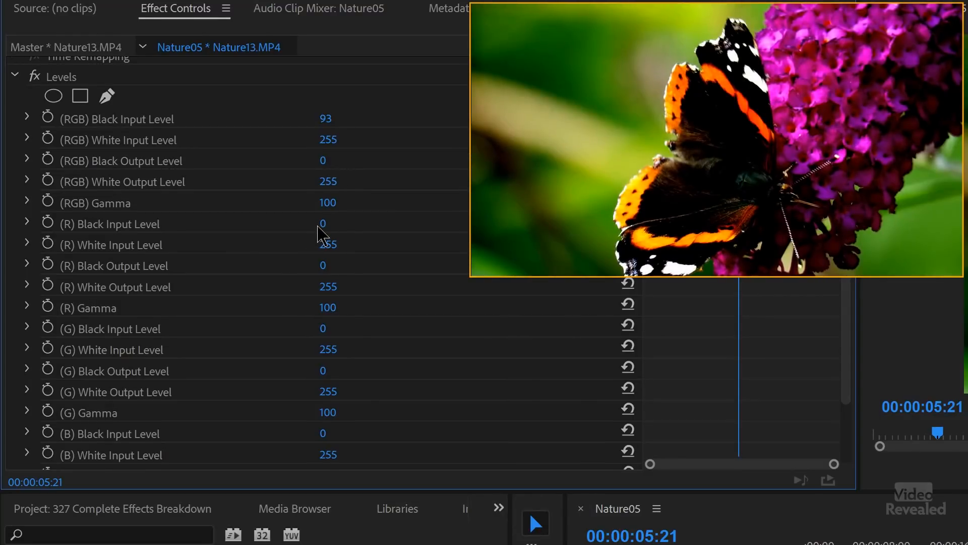
pyautogui.moveTo(323, 223); pyautogui.dragTo(356, 312)
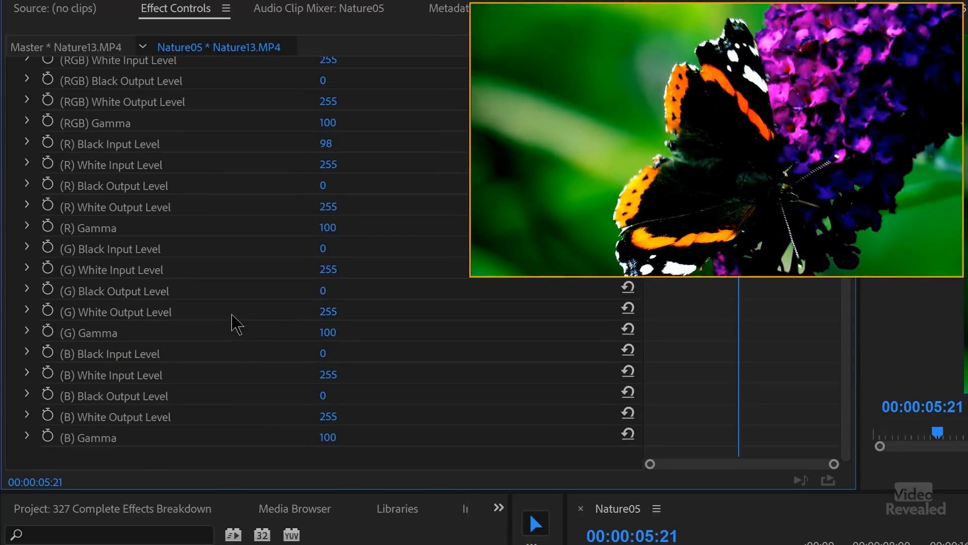
pyautogui.scroll(5, 202, 227)
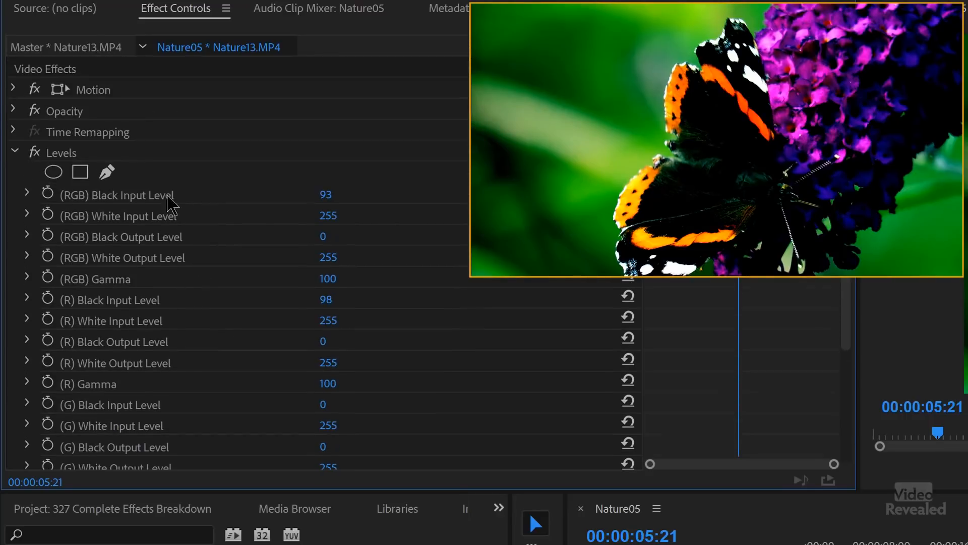
# Lower Levels' (RGB) Black Input Level to 70 with its slider, and delete the Levels effect from the clip.
pyautogui.click(62, 154)
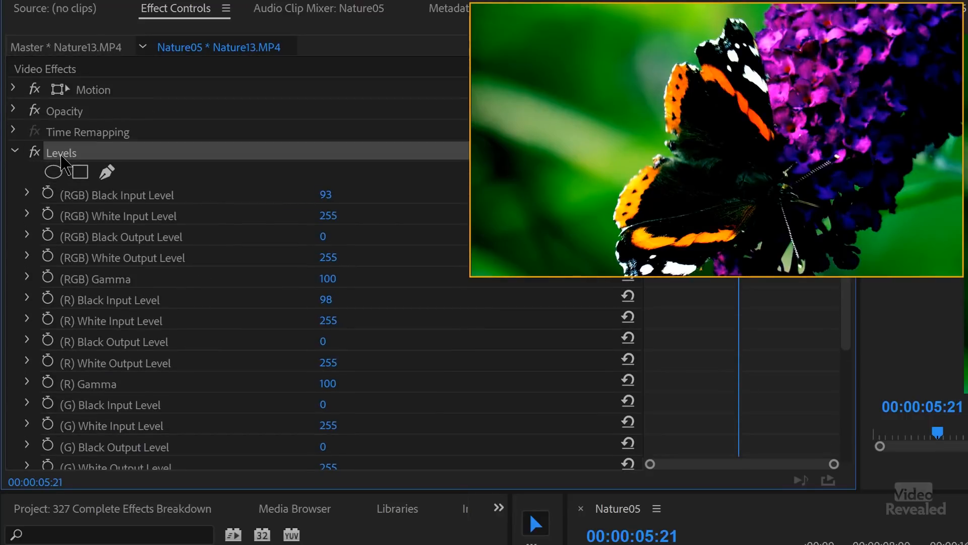
pyautogui.click(28, 195)
pyautogui.moveTo(247, 234); pyautogui.dragTo(194, 232)
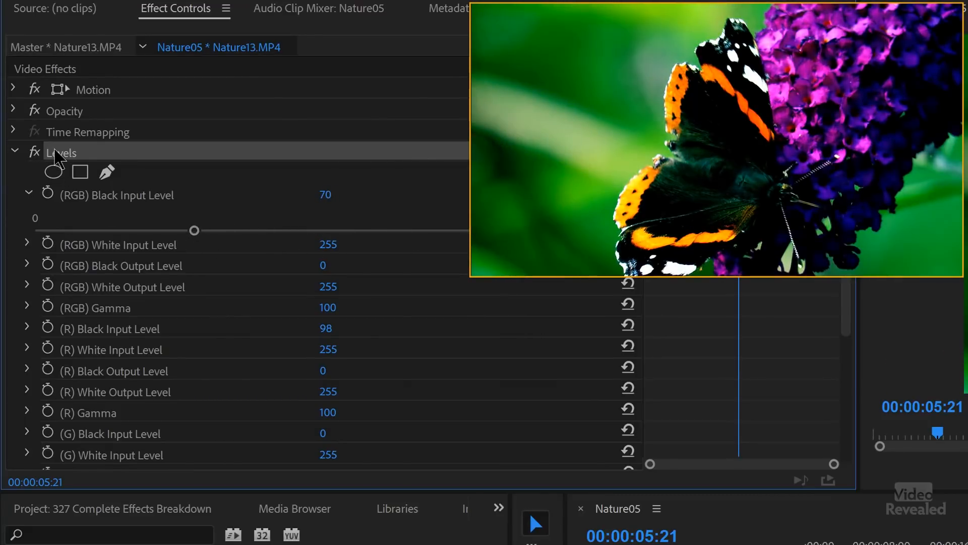
pyautogui.press('Delete')
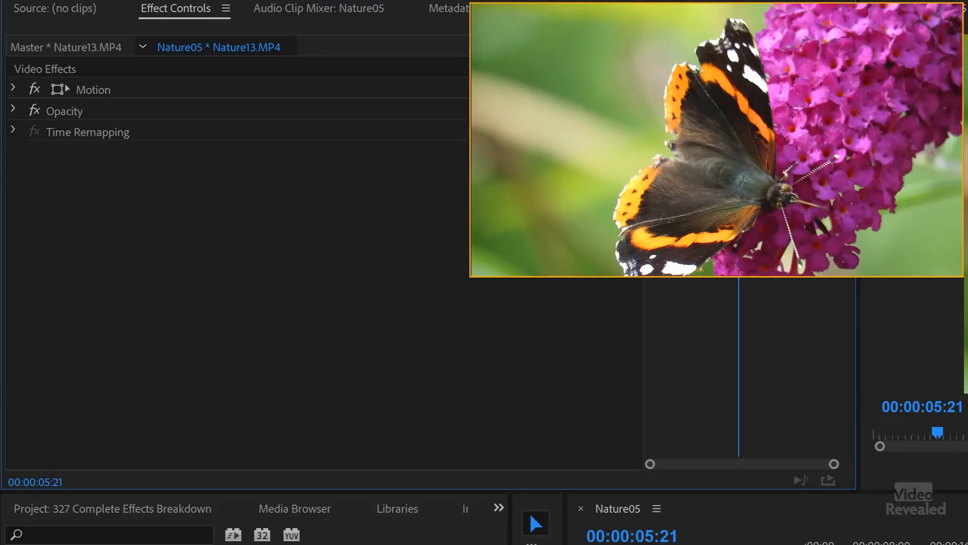
# Apply the Lighting Effects effect from the Adjust category to the Nature13.MP4 clip.
pyautogui.doubleClick(58, 418)
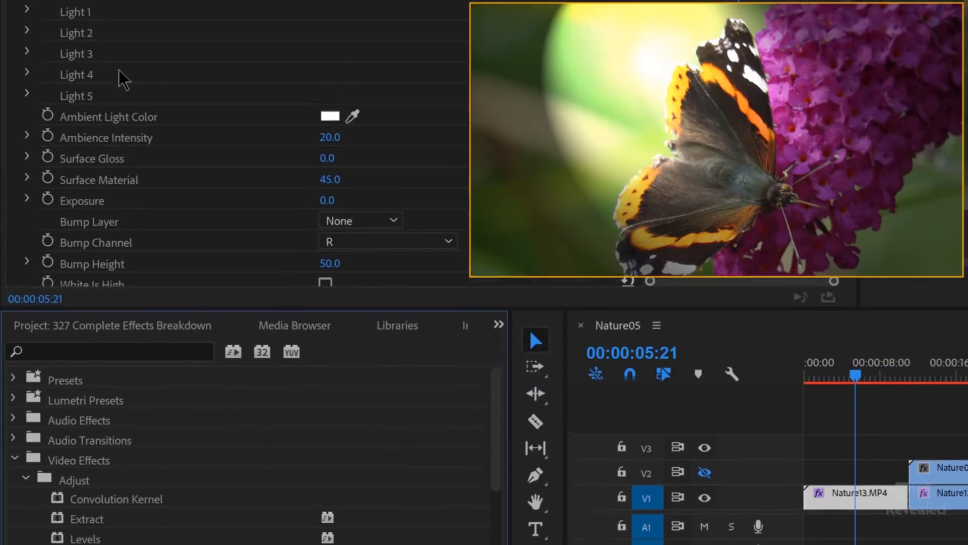
# Look through the Lighting Effects parameters, then delete the effect from the Nature13.MP4 clip.
pyautogui.scroll(-3, 162, 238)
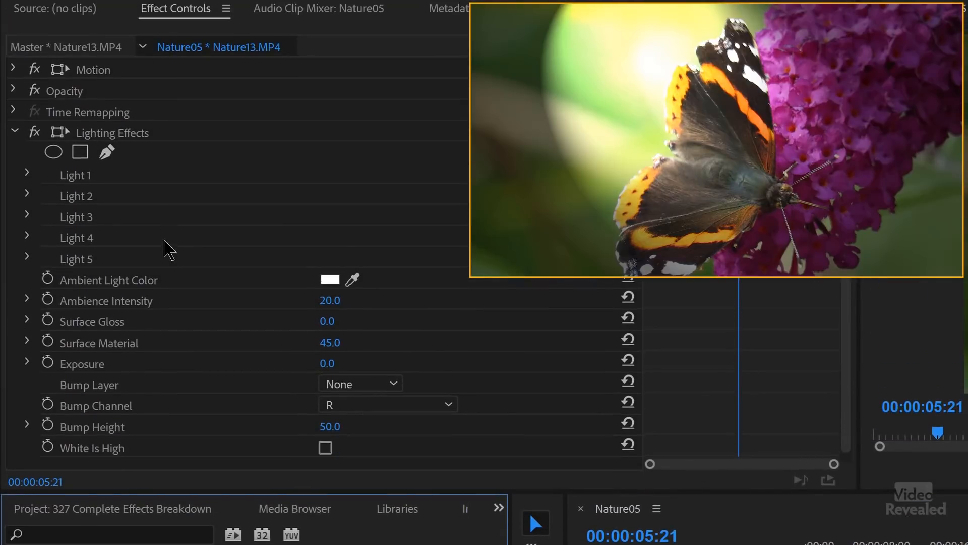
pyautogui.scroll(3, 163, 237)
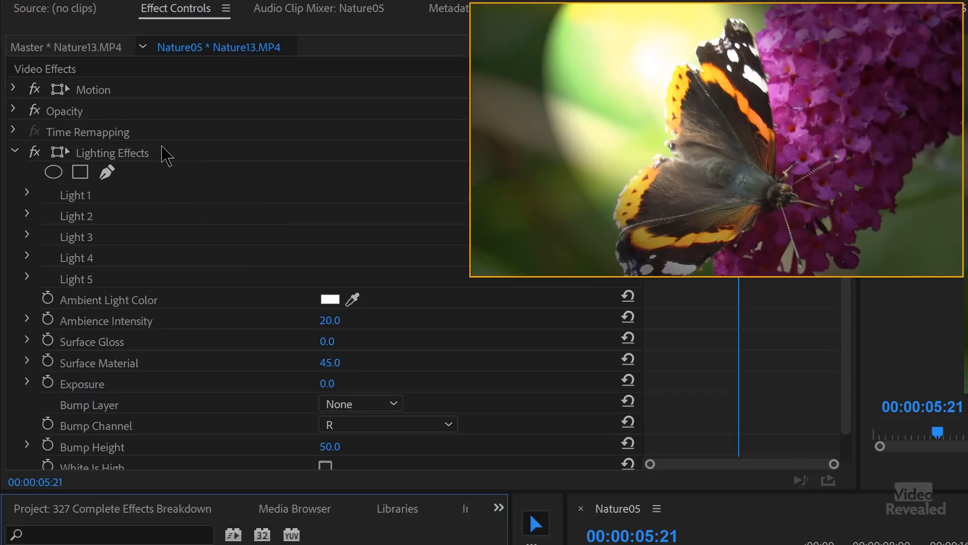
pyautogui.click(144, 151)
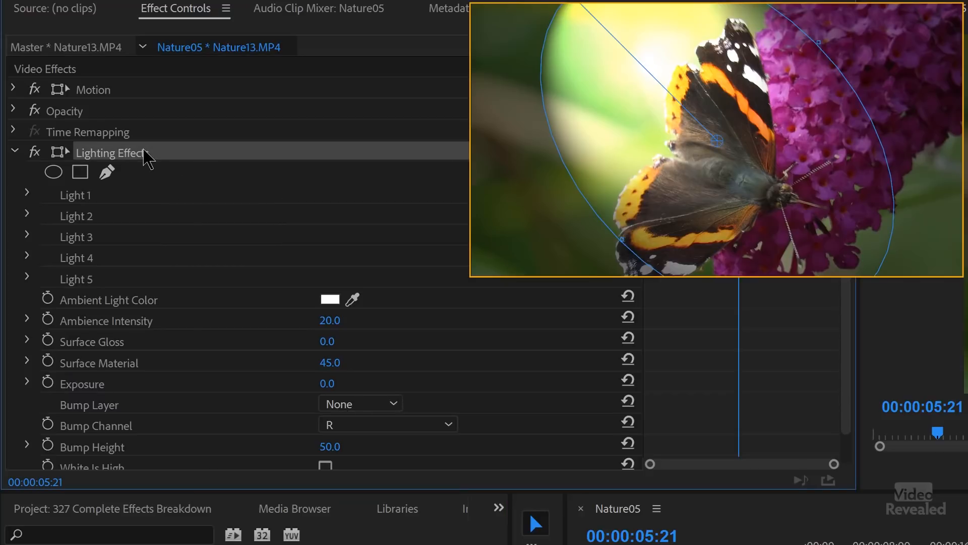
pyautogui.press('Delete')
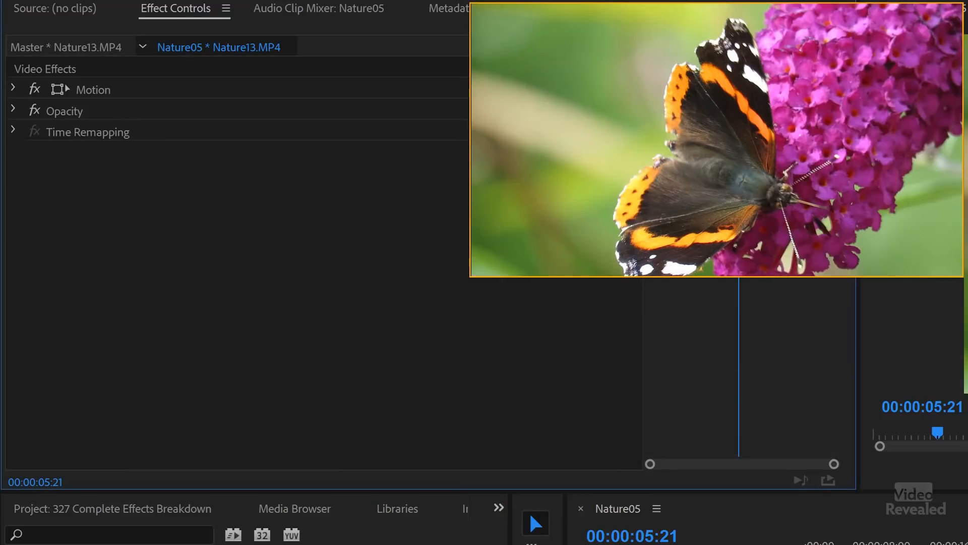
# Apply ProcAmp with Brightness -7, Contrast 109, Hue 329° and Saturation 102, and turn on Split Screen, trying different Split Percent values.
pyautogui.click(79, 437)
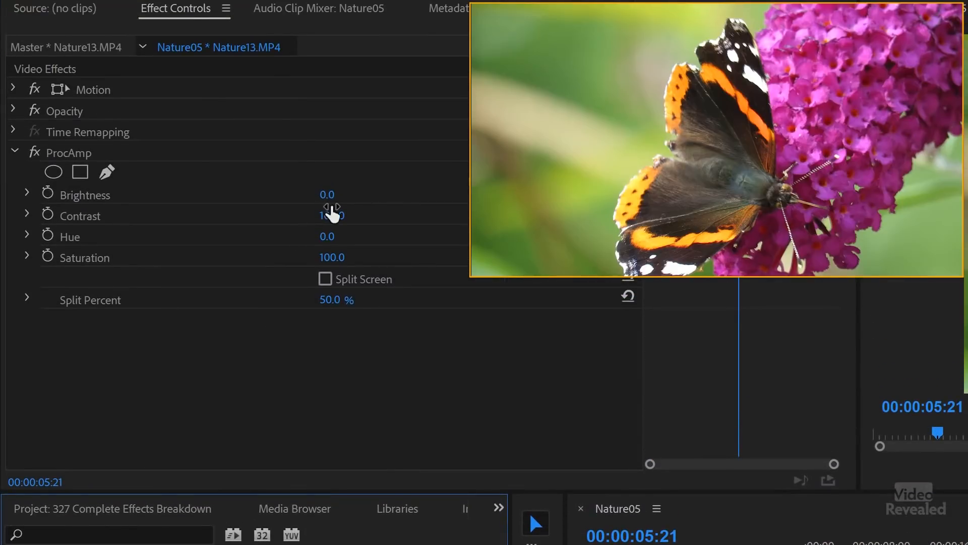
pyautogui.moveTo(330, 196); pyautogui.dragTo(334, 258)
pyautogui.click(326, 279)
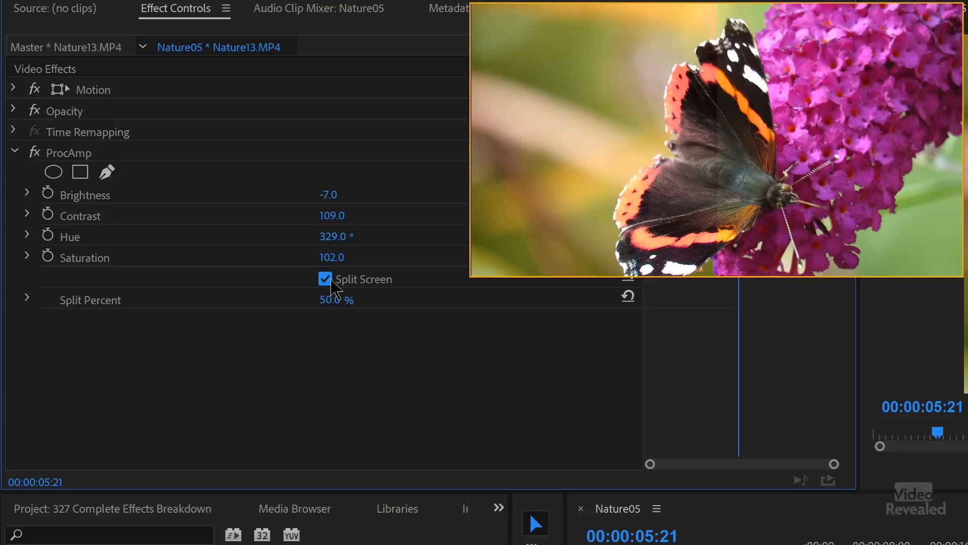
pyautogui.moveTo(331, 312)
pyautogui.mouseDown()
pyautogui.moveTo(350, 311)
pyautogui.moveTo(329, 300)
pyautogui.mouseUp()
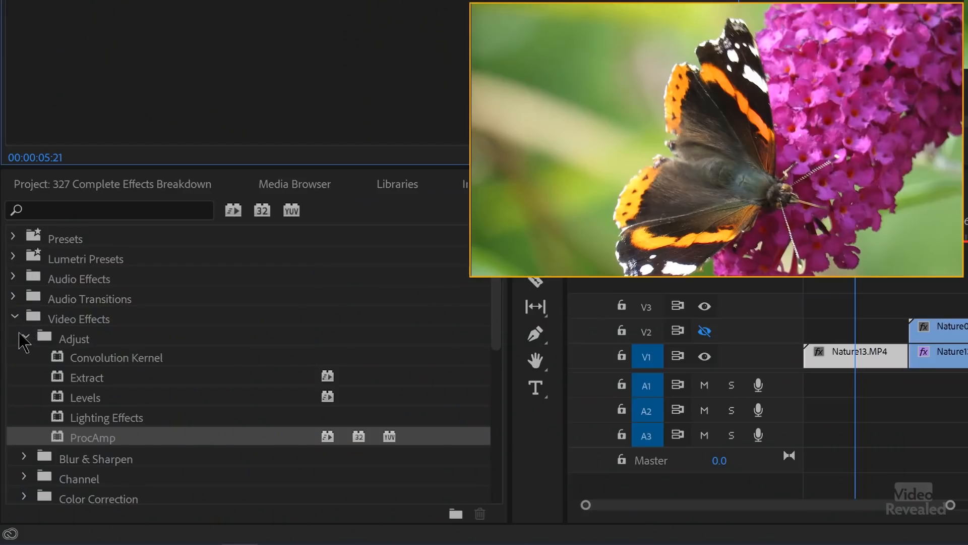
# Collapse the Adjust category, expand Blur & Sharpen, and apply Camera Blur to the Nature13.MP4 clip.
pyautogui.click(23, 337)
pyautogui.click(24, 357)
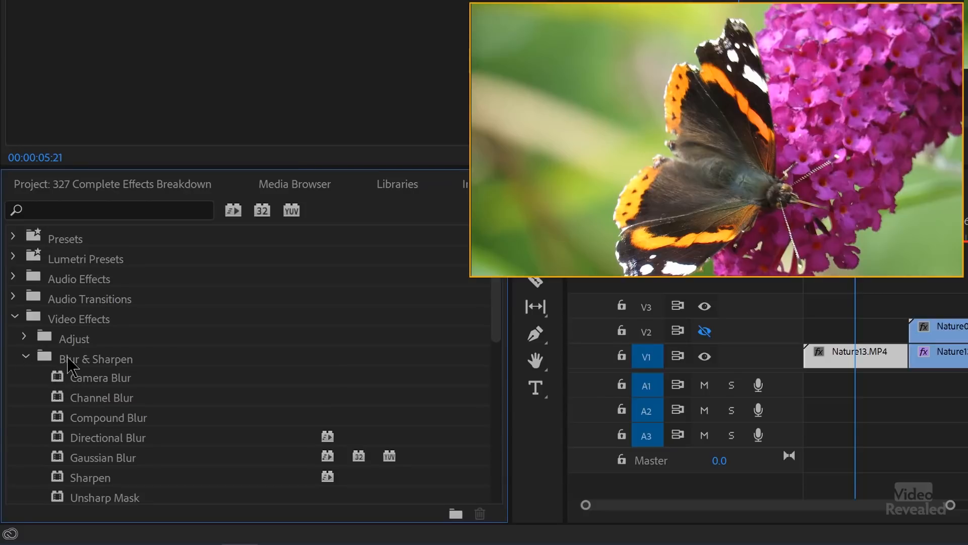
pyautogui.scroll(-3, 68, 366)
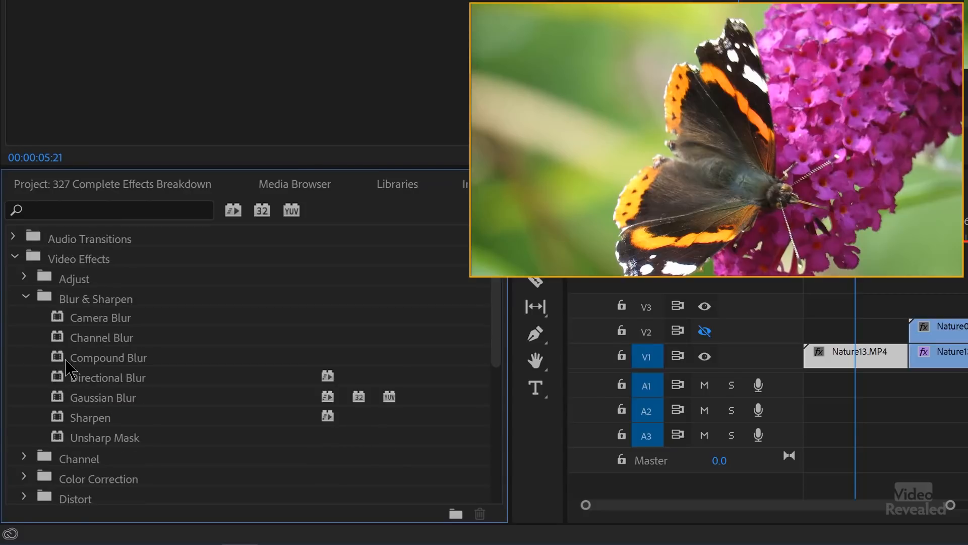
pyautogui.doubleClick(65, 327)
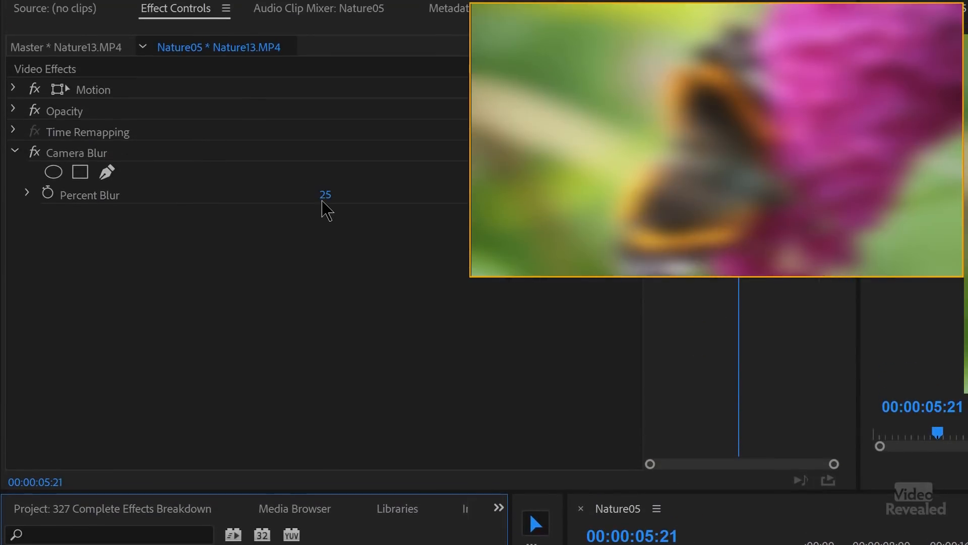
# Set Camera Blur's Percent Blur to 12, play the clip to preview it, and delete the effect.
pyautogui.moveTo(323, 202)
pyautogui.mouseDown()
pyautogui.moveTo(344, 202)
pyautogui.moveTo(317, 202)
pyautogui.mouseUp()
pyautogui.press('space')
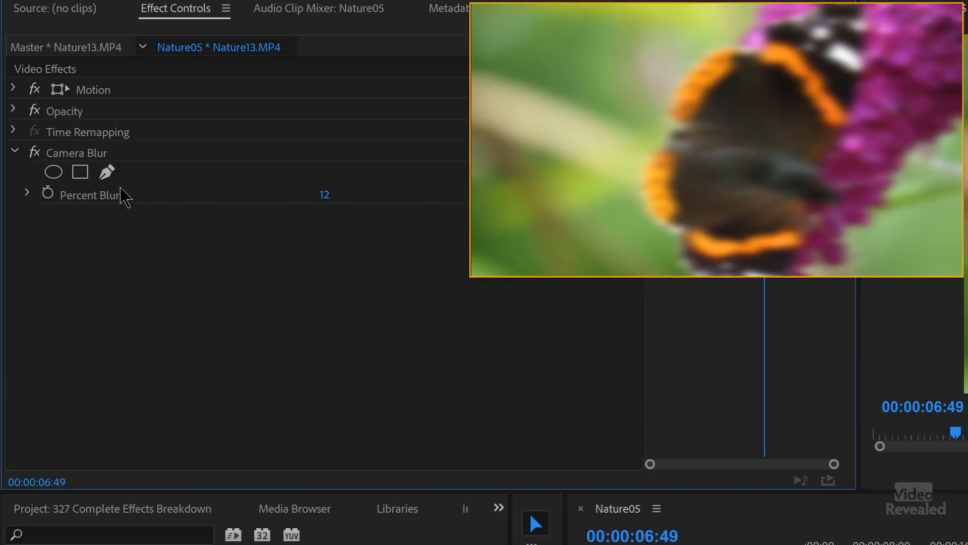
pyautogui.click(93, 154)
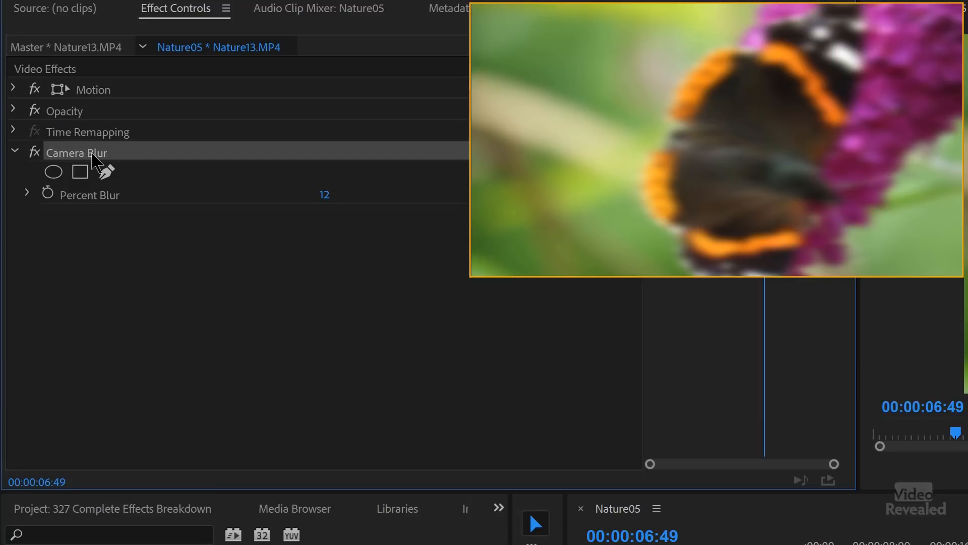
pyautogui.press('Delete')
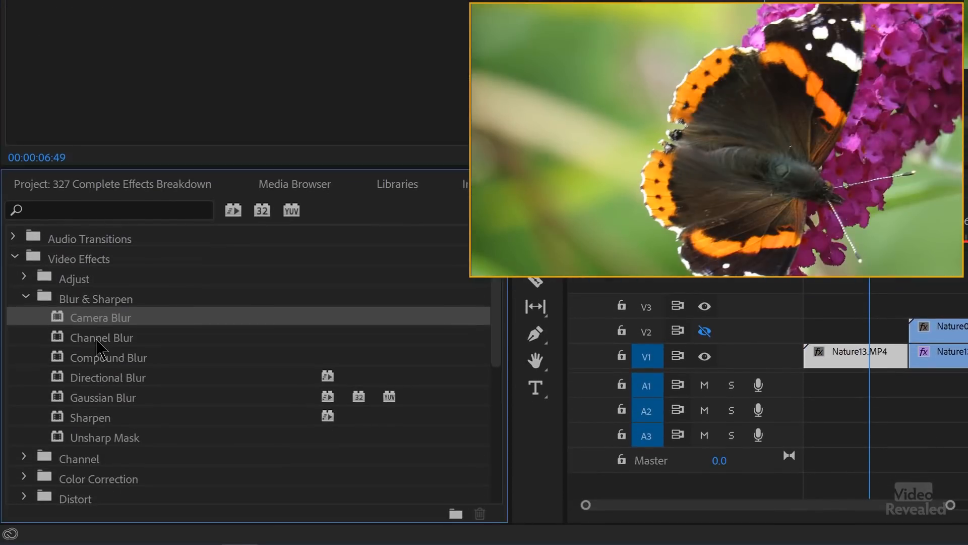
# Apply Channel Blur to the clip, turn on Repeat Edge Pixels, and set Green Blurriness to 220.
pyautogui.click(98, 339)
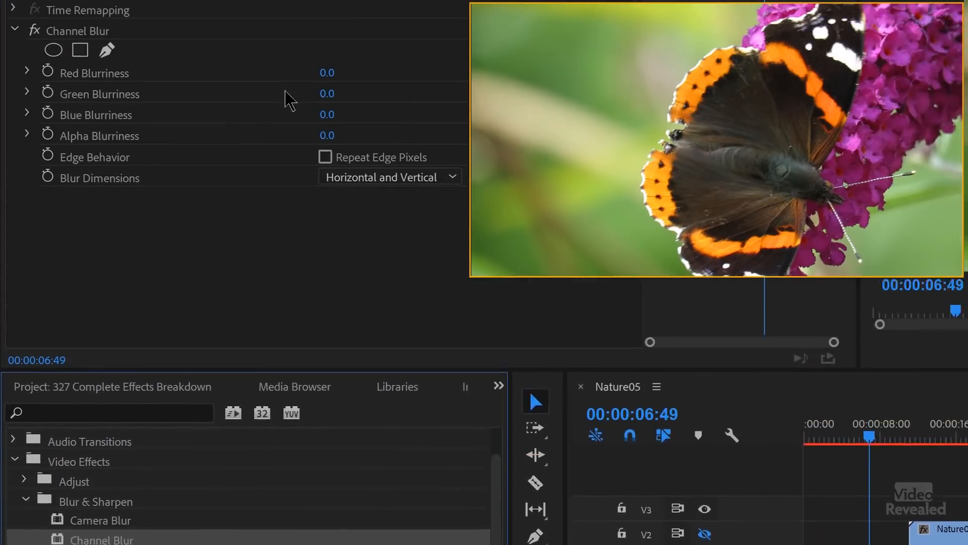
pyautogui.moveTo(328, 201); pyautogui.dragTo(312, 216)
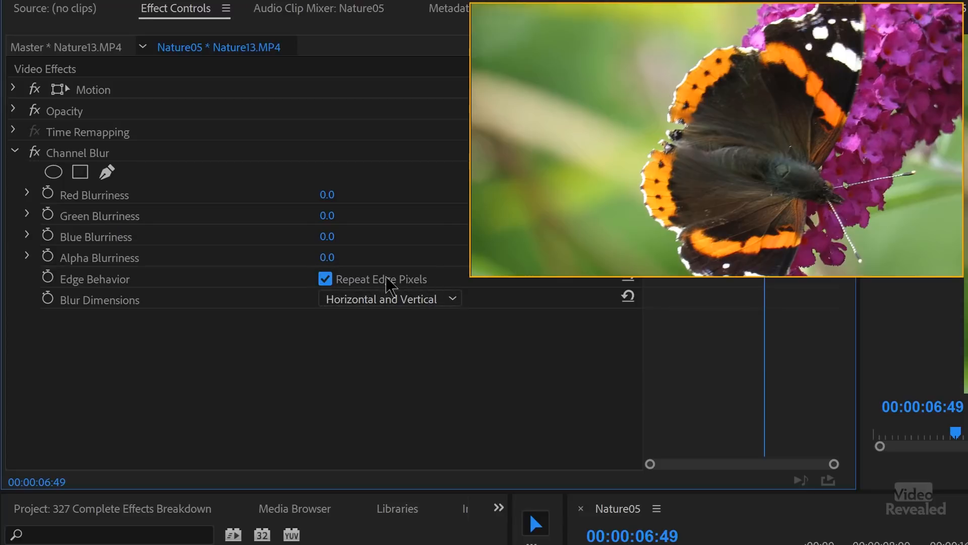
pyautogui.moveTo(329, 215); pyautogui.dragTo(440, 216)
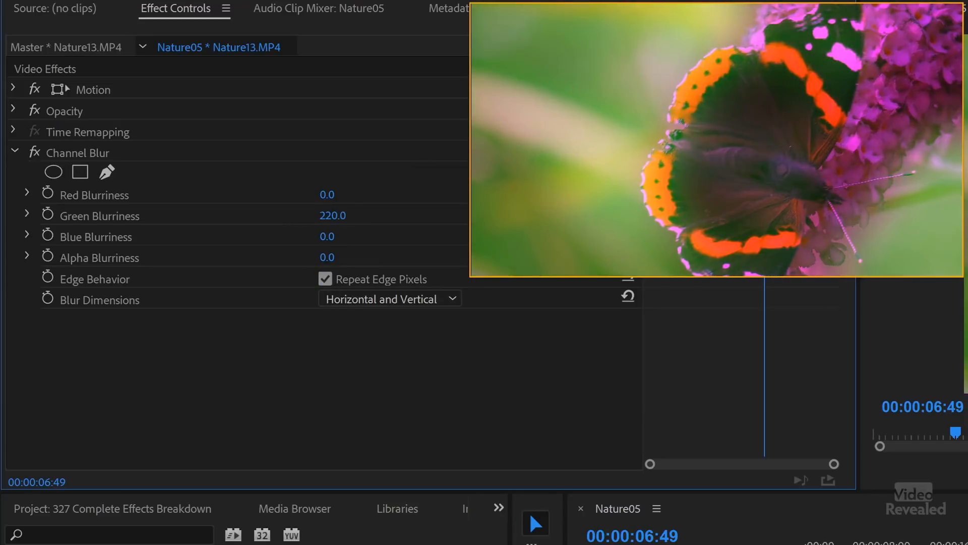
# Compare the frame edges with Channel Blur's Repeat Edge Pixels off and on, leaving it on.
pyautogui.click(325, 279)
pyautogui.click(325, 279)
pyautogui.click(325, 279)
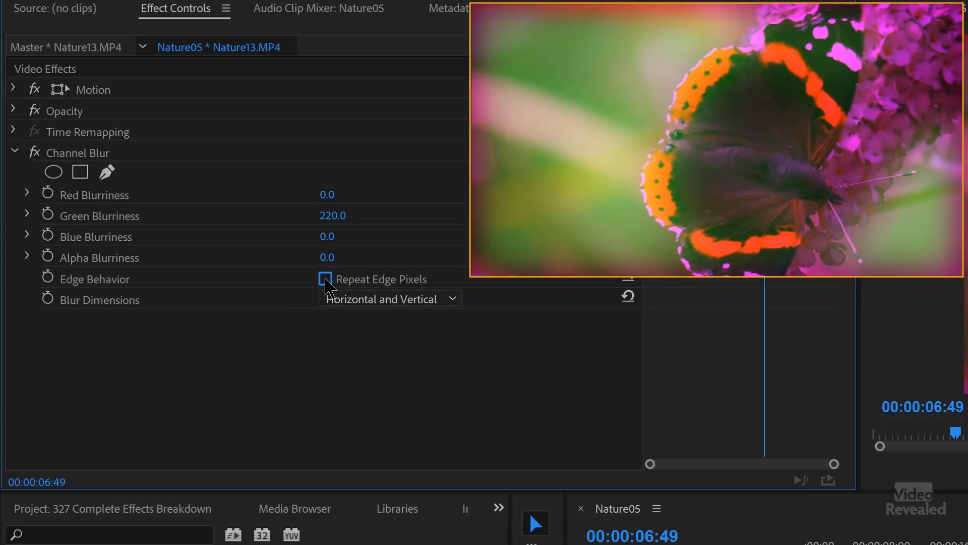
pyautogui.click(325, 279)
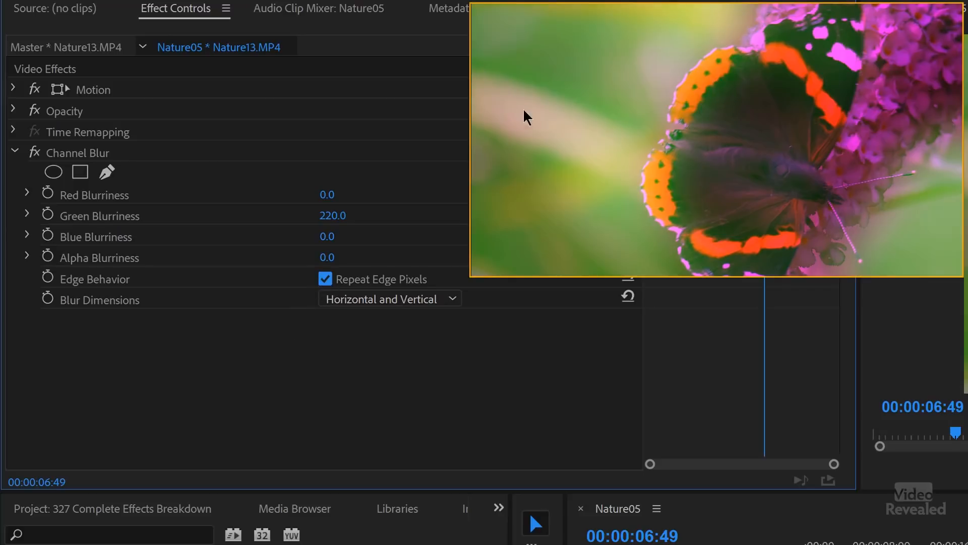
# View Channel Blur's Blur Dimensions options without changing them, and delete the effect from the clip.
pyautogui.click(373, 303)
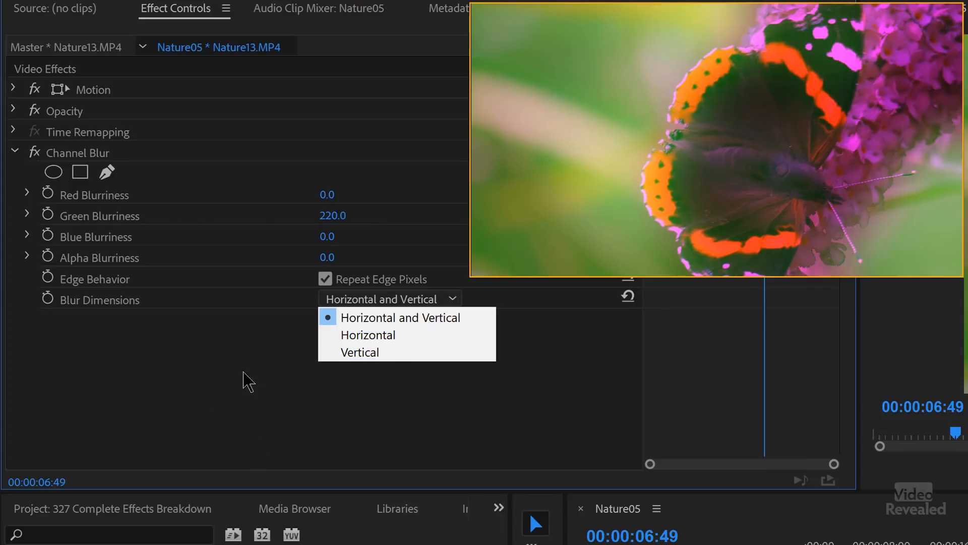
pyautogui.click(244, 343)
pyautogui.click(100, 156)
pyautogui.press('Delete')
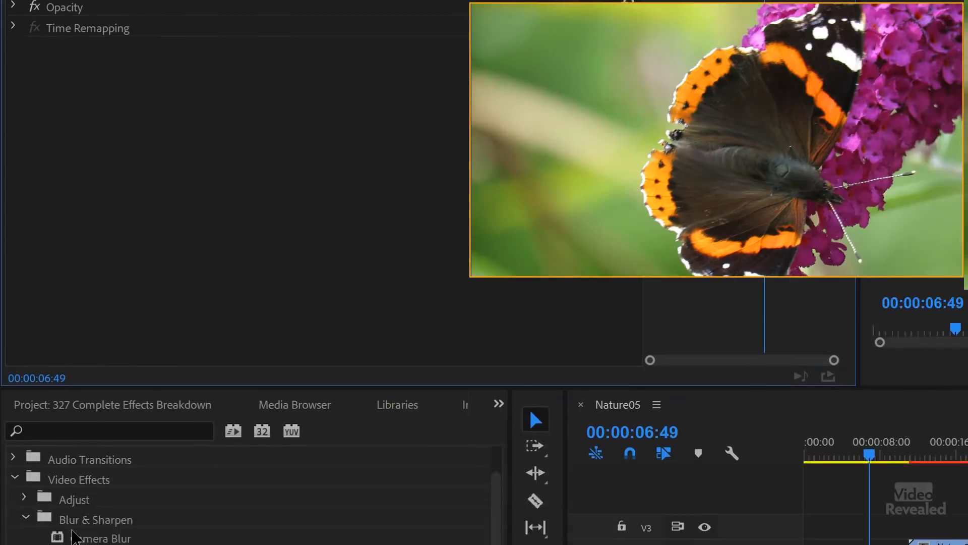
# Try Compound Blur on the first Nature13.MP4 clip, check its Blur Layer options, and delete the effect.
pyautogui.doubleClick(96, 360)
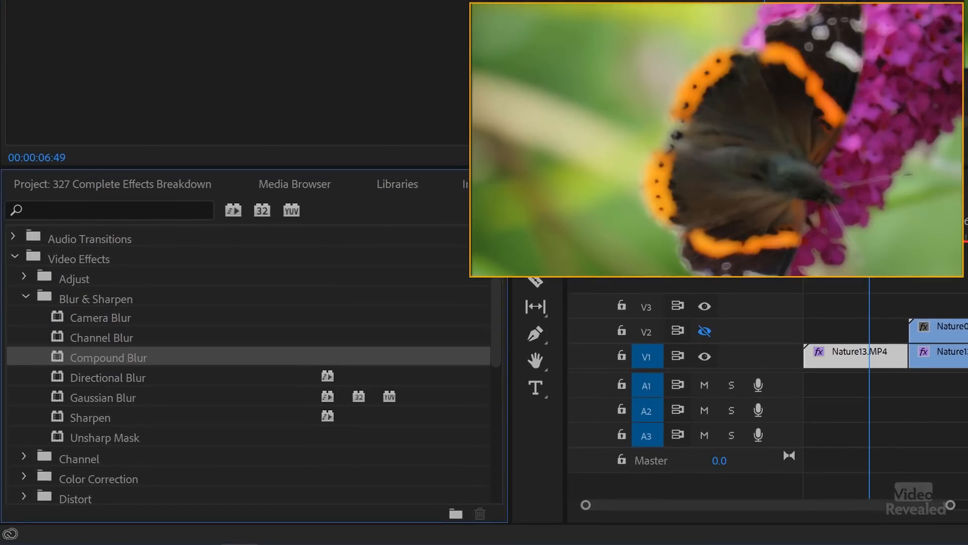
pyautogui.click(384, 135)
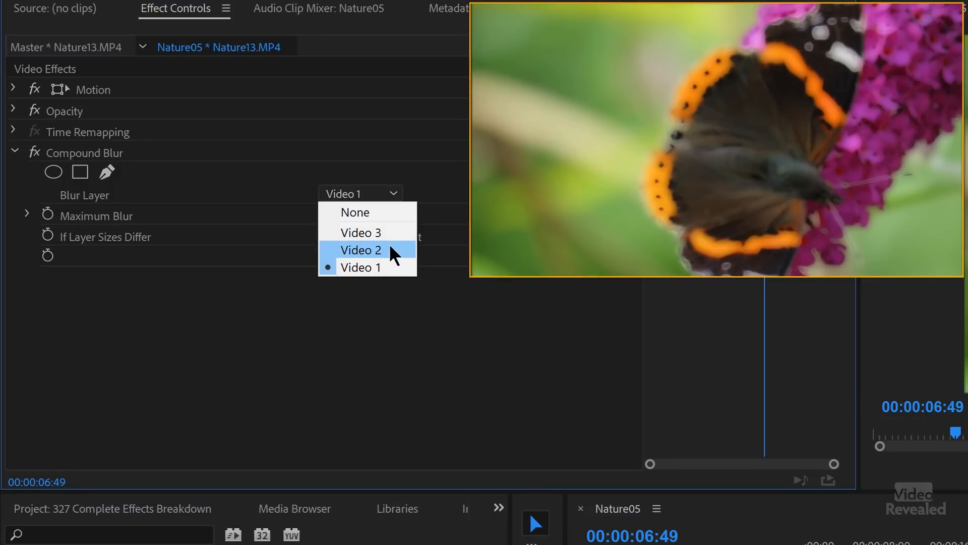
pyautogui.click(433, 392)
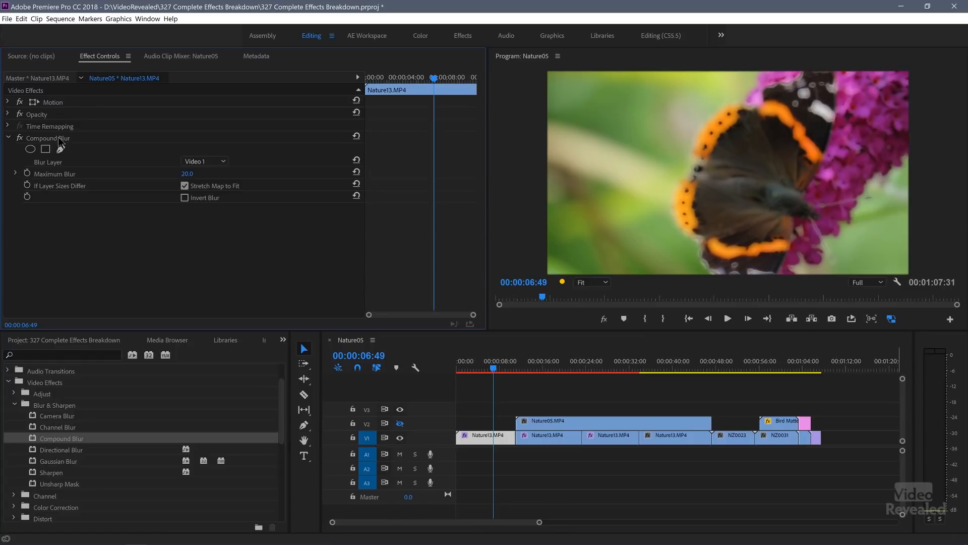
pyautogui.click(48, 138)
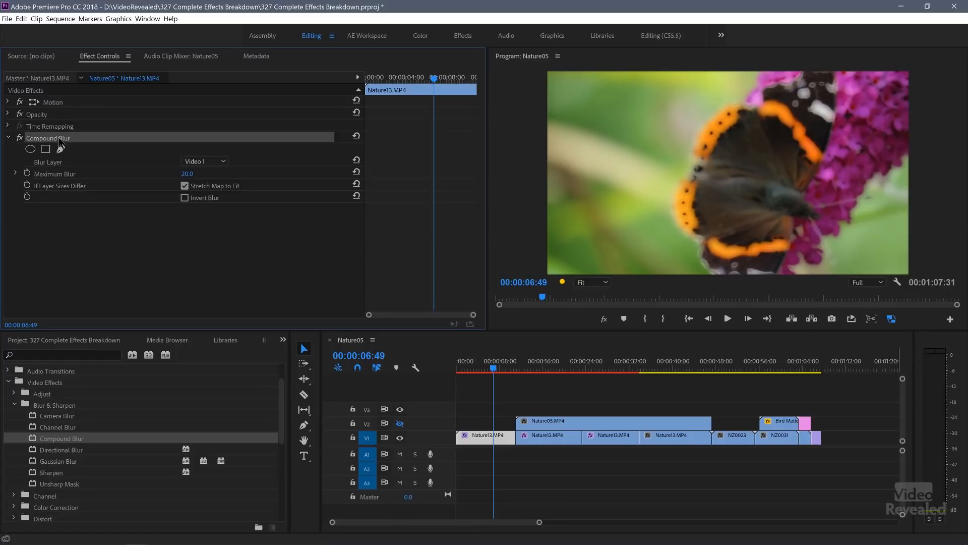
pyautogui.press('Delete')
# Move the playhead to 00:00:19:05 and apply Compound Blur to the second Nature13.MP4 clip on V1.
pyautogui.moveTo(557, 364); pyautogui.dragTo(560, 365)
pyautogui.click(537, 438)
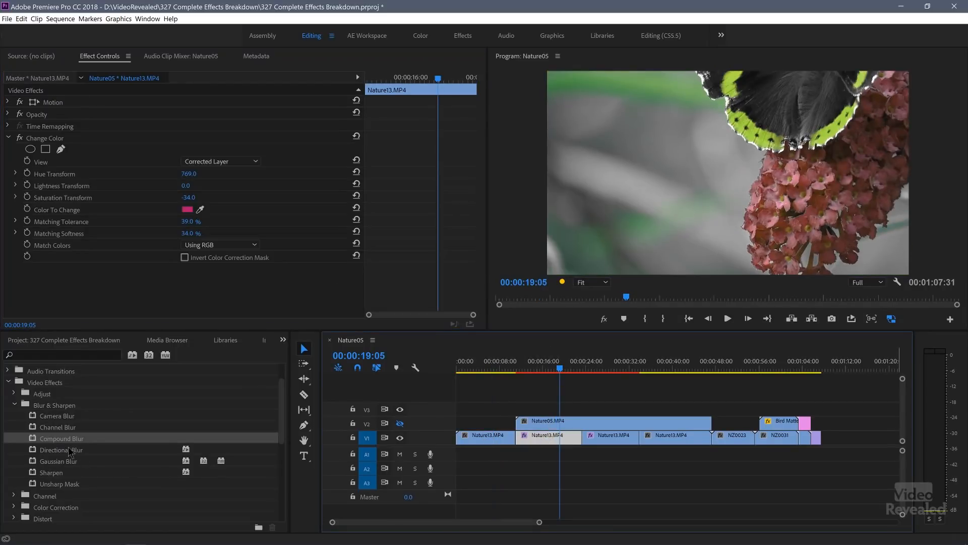
pyautogui.moveTo(69, 443); pyautogui.dragTo(547, 439)
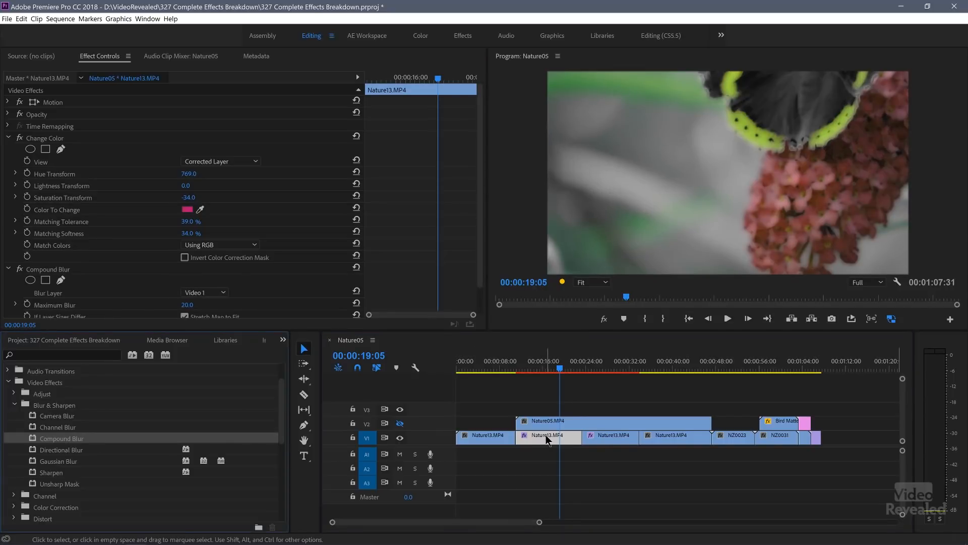
# Preview track V2 and hide it again, turning off the Change Color effect and setting Compound Blur's Blur Layer to Video 2.
pyautogui.click(400, 423)
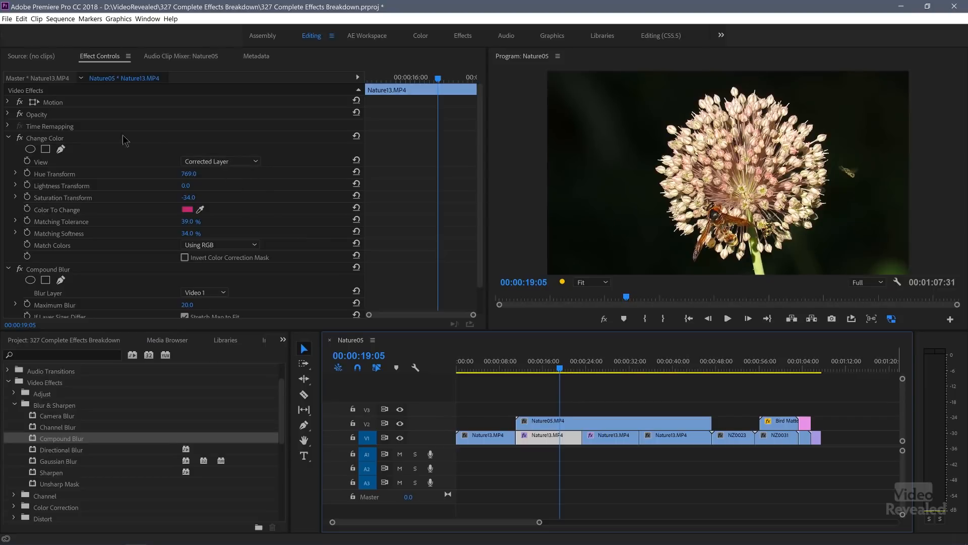
pyautogui.click(19, 135)
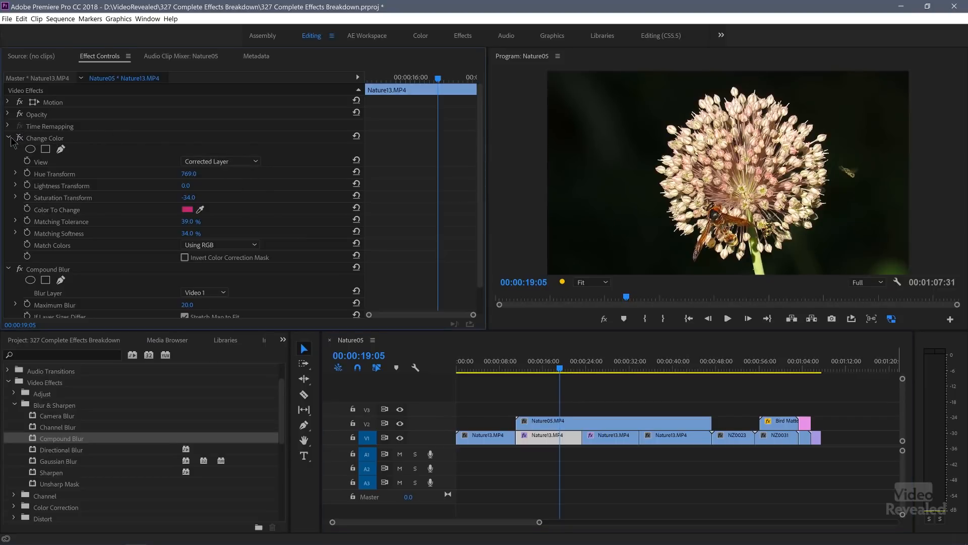
pyautogui.click(10, 138)
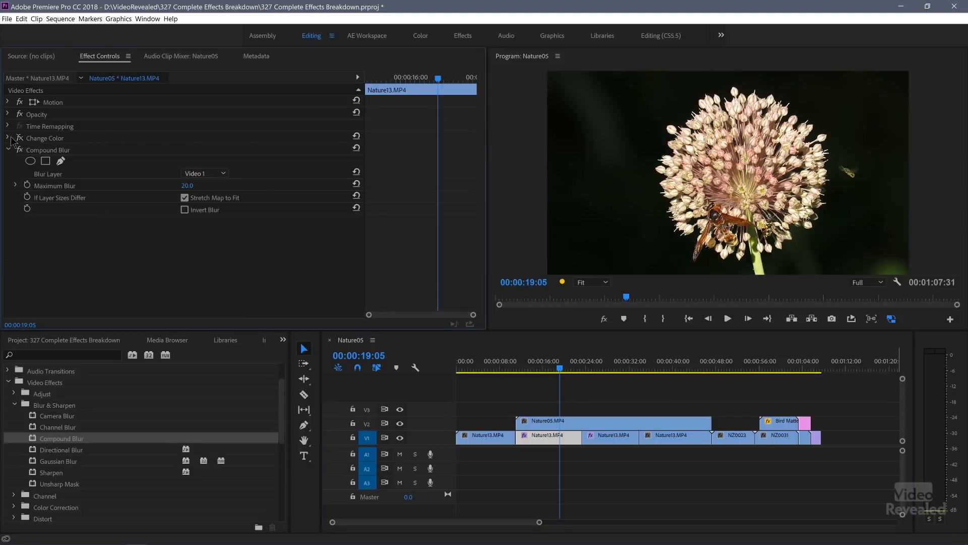
pyautogui.click(212, 173)
pyautogui.click(222, 204)
pyautogui.click(400, 424)
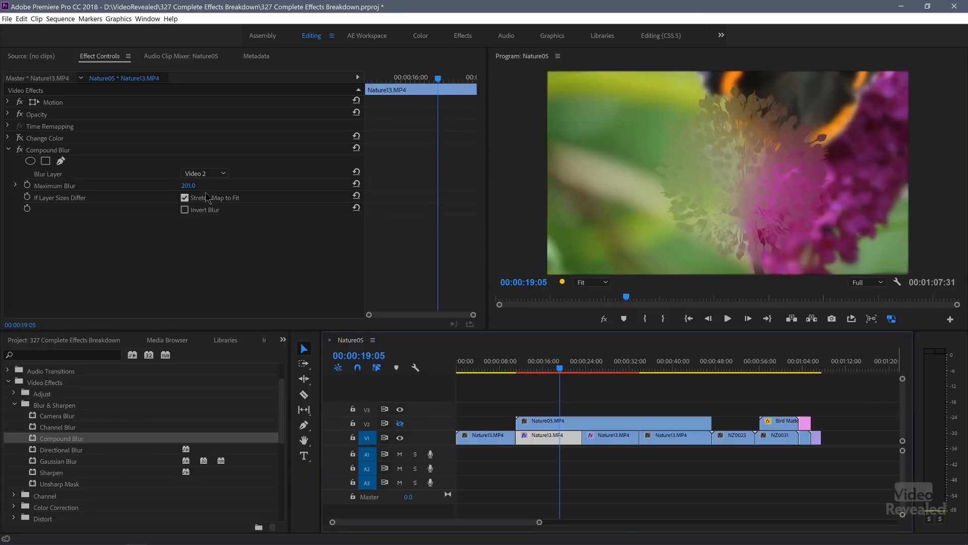
# Try different Maximum Blur values for Compound Blur, raising it to 477 and bringing it back to 201.
pyautogui.moveTo(188, 186); pyautogui.dragTo(87, 185)
pyautogui.moveTo(187, 186); pyautogui.dragTo(407, 186)
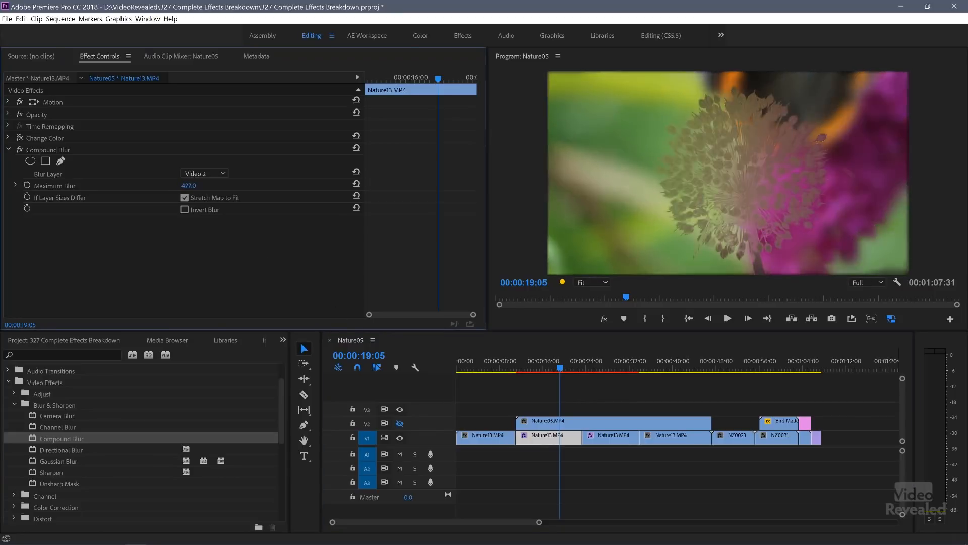
pyautogui.moveTo(293, 186)
pyautogui.mouseDown()
pyautogui.moveTo(185, 186)
pyautogui.moveTo(276, 186)
pyautogui.mouseUp()
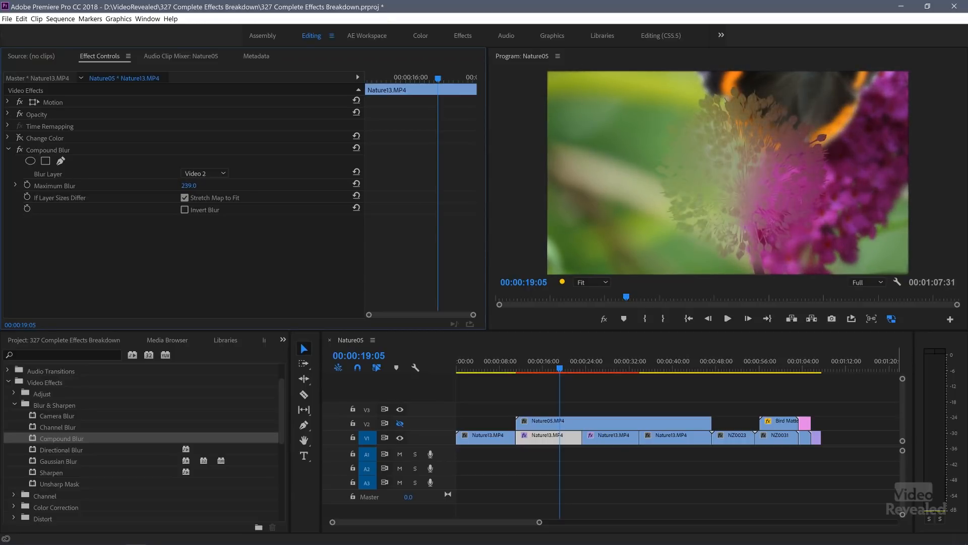
# Delete Compound Blur from the second Nature13.MP4 clip and move the playhead back to 00:00:03:15 over the first clip.
pyautogui.click(69, 152)
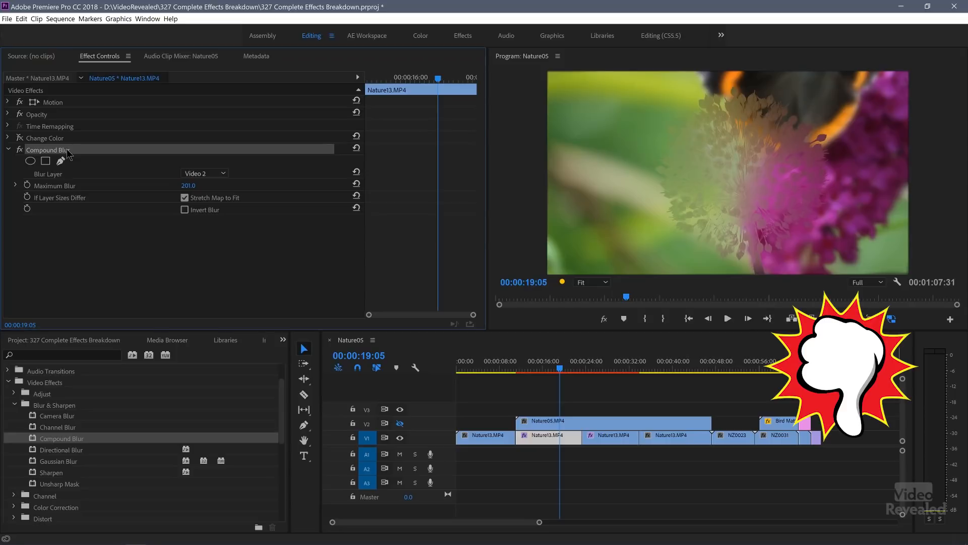
pyautogui.press('Delete')
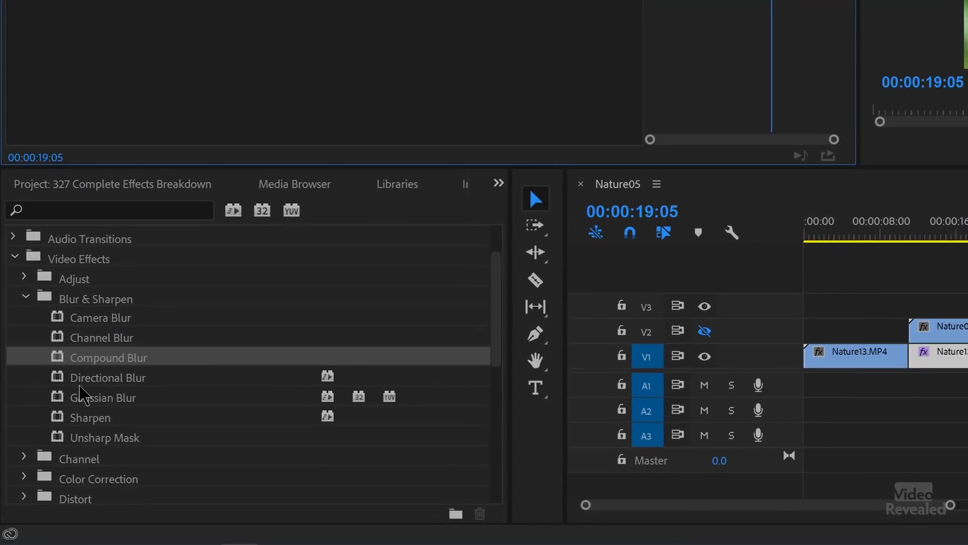
pyautogui.moveTo(844, 235); pyautogui.dragTo(839, 235)
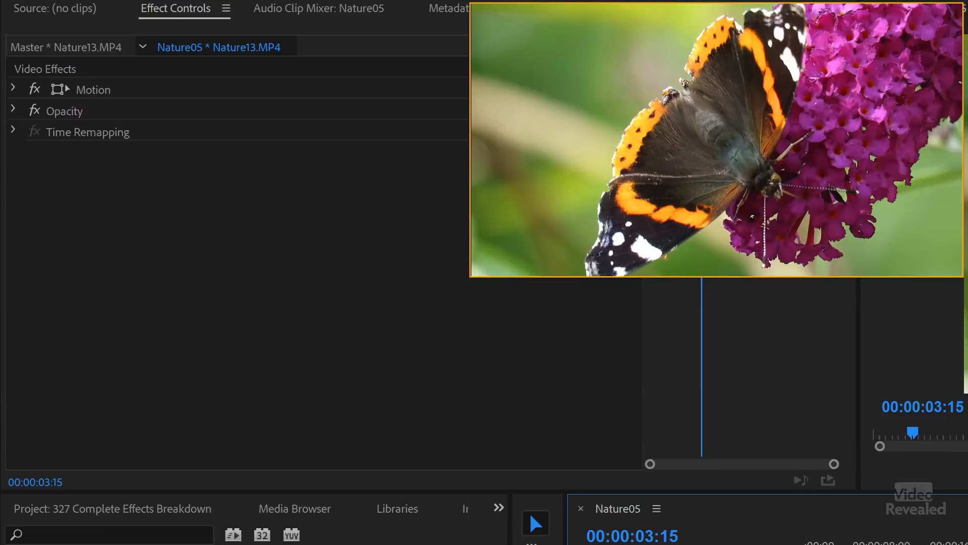
# Apply Directional Blur to the first Nature13.MP4 clip and try different Direction and Blur Length values.
pyautogui.doubleClick(100, 544)
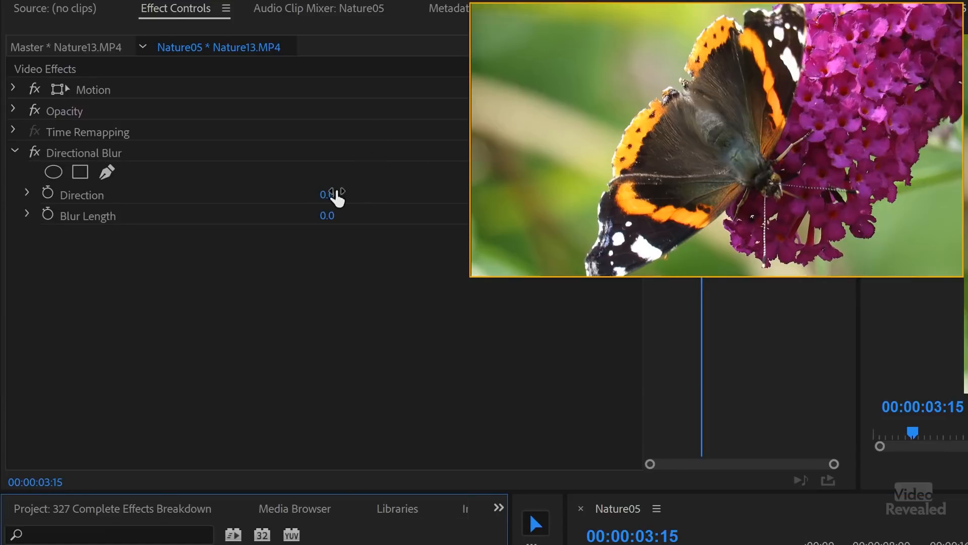
pyautogui.moveTo(330, 218); pyautogui.dragTo(376, 198)
pyautogui.moveTo(333, 222); pyautogui.dragTo(376, 222)
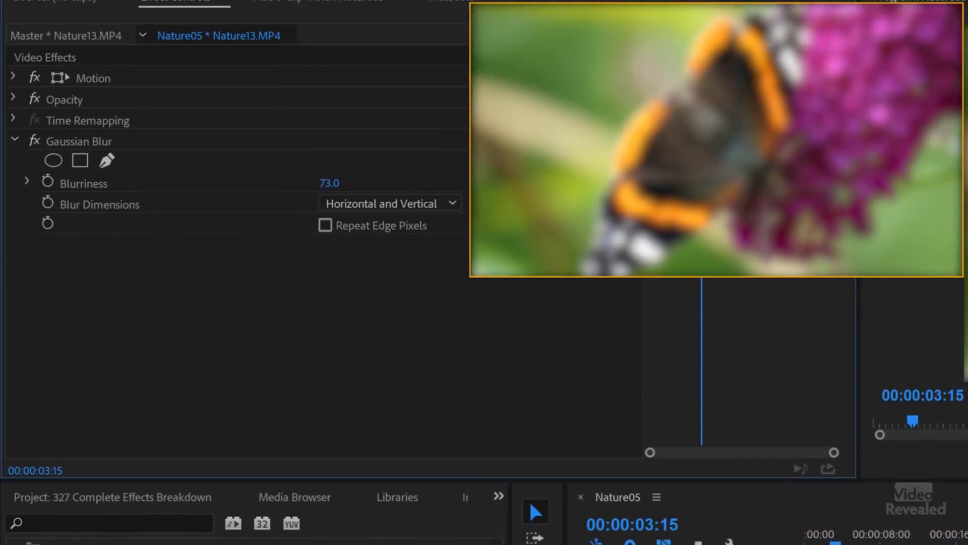
# Try Gaussian Blur at a Blurriness of 119 and Sharpen at an amount of 127, deleting each effect.
pyautogui.moveTo(331, 195)
pyautogui.mouseDown()
pyautogui.moveTo(273, 195)
pyautogui.moveTo(325, 195)
pyautogui.moveTo(315, 195)
pyautogui.mouseUp()
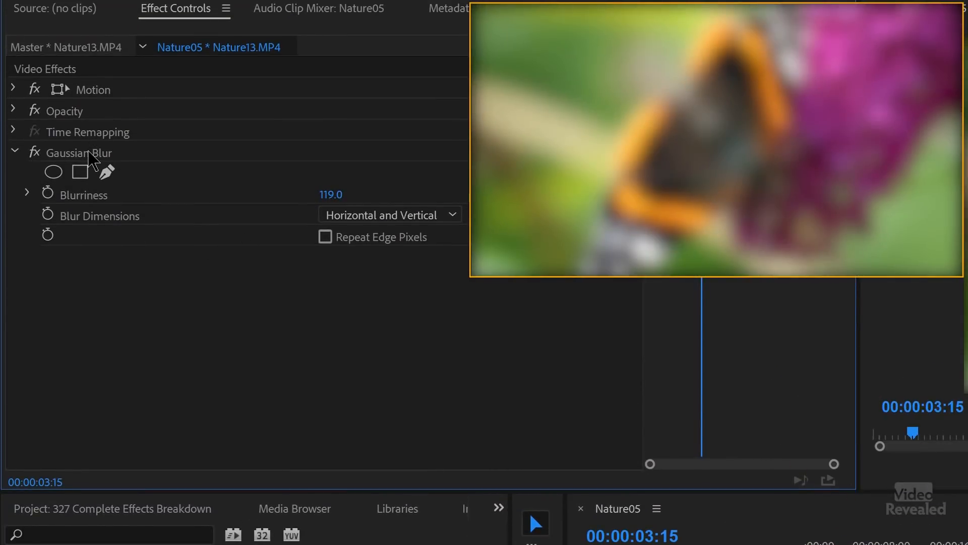
pyautogui.press('Delete')
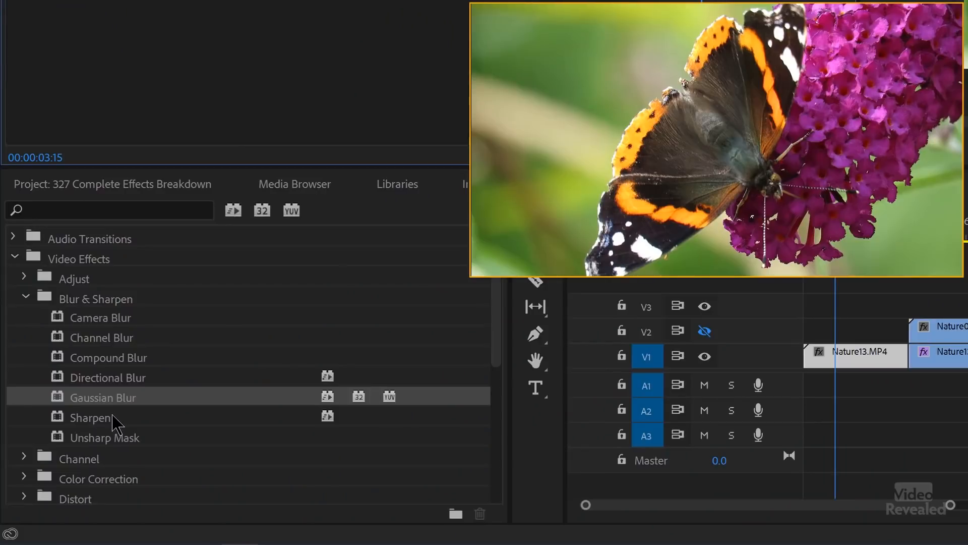
pyautogui.click(112, 435)
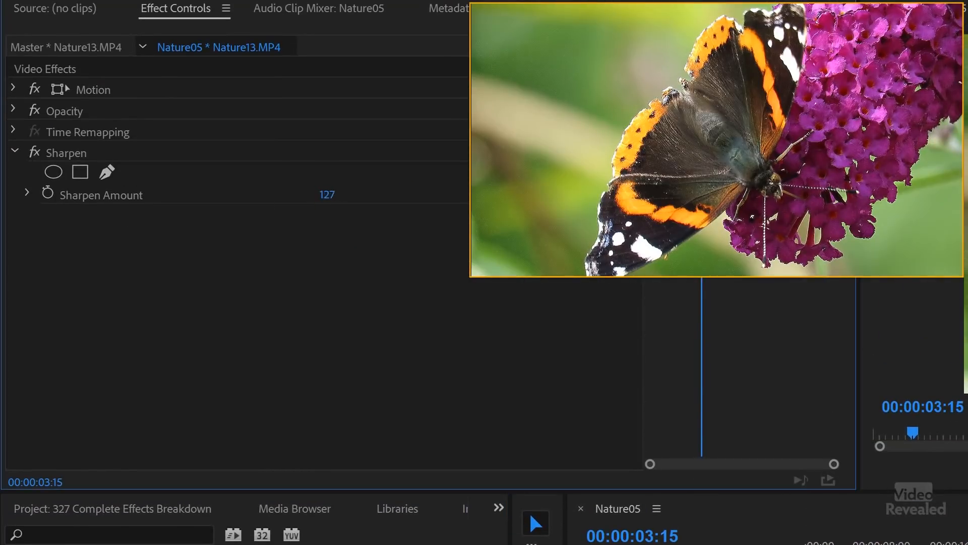
pyautogui.click(84, 151)
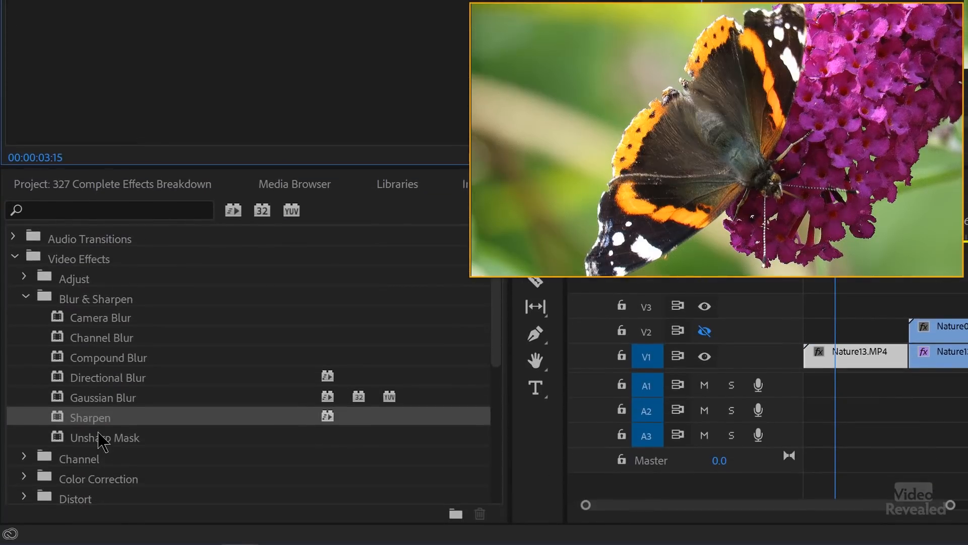
# Apply the Arithmetic effect from the Channel category, keeping the Xor operator and setting Red Value to 49 and Green Value to 51.
pyautogui.click(25, 297)
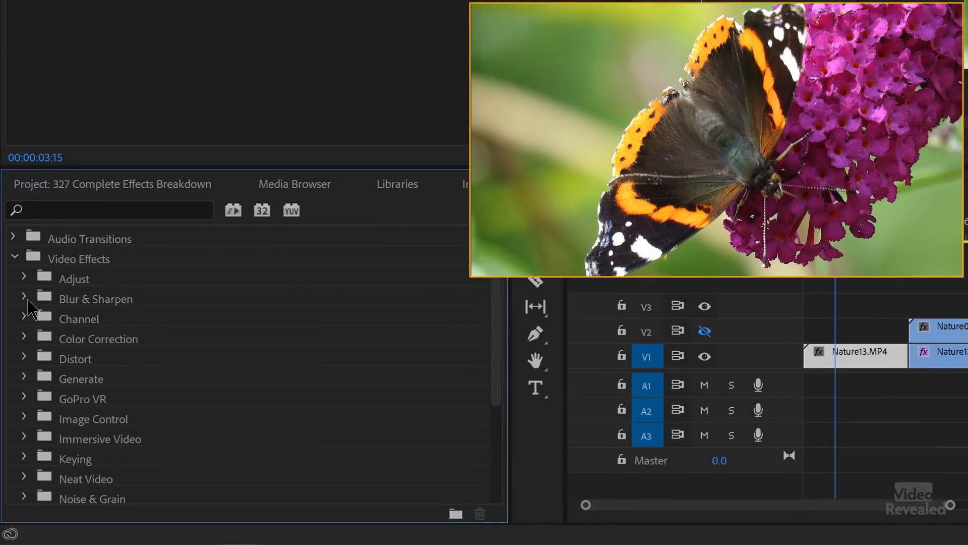
pyautogui.scroll(-2, 211, 314)
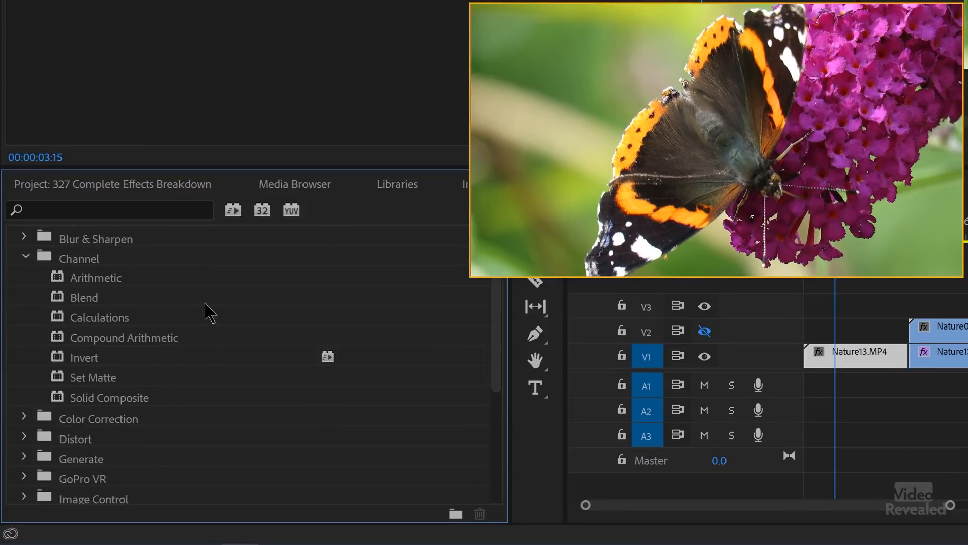
pyautogui.click(87, 285)
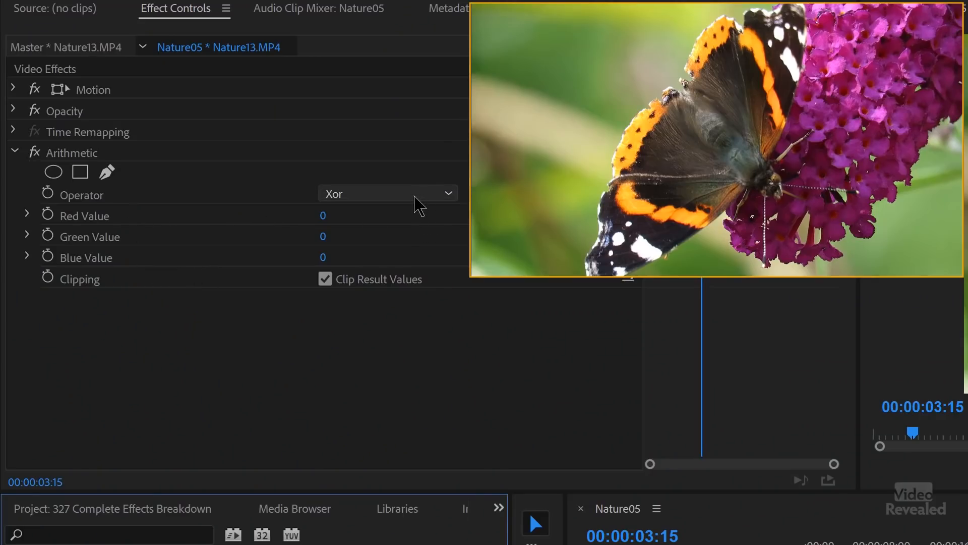
pyautogui.click(414, 196)
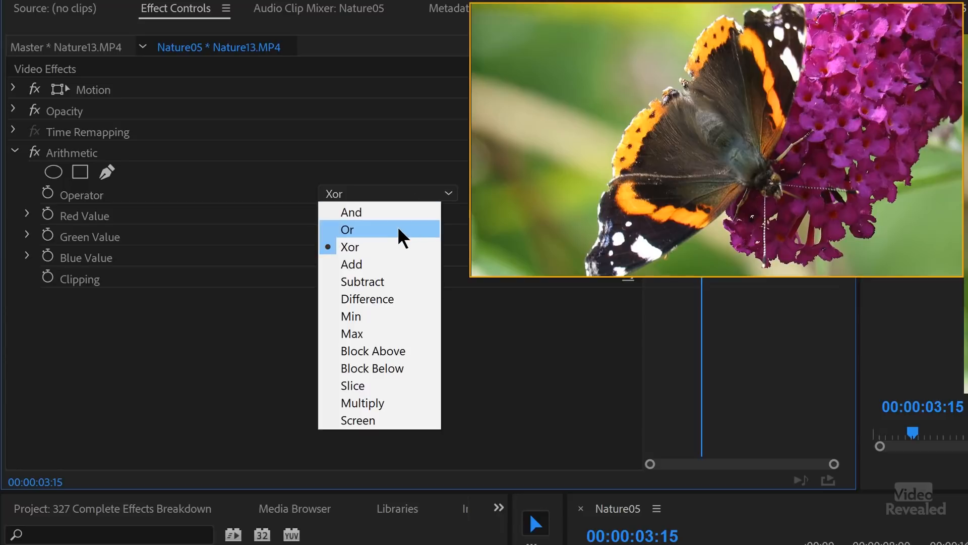
pyautogui.click(207, 356)
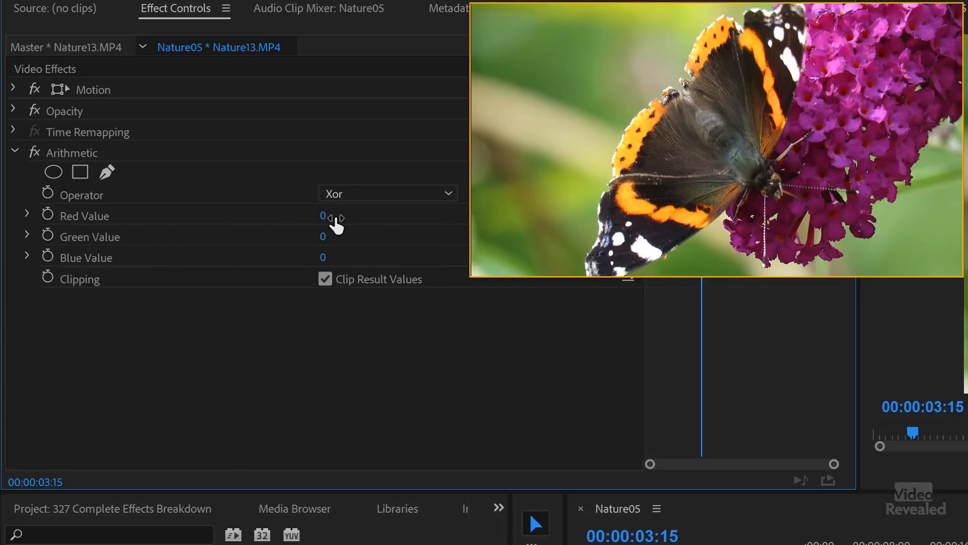
pyautogui.moveTo(326, 216); pyautogui.dragTo(335, 237)
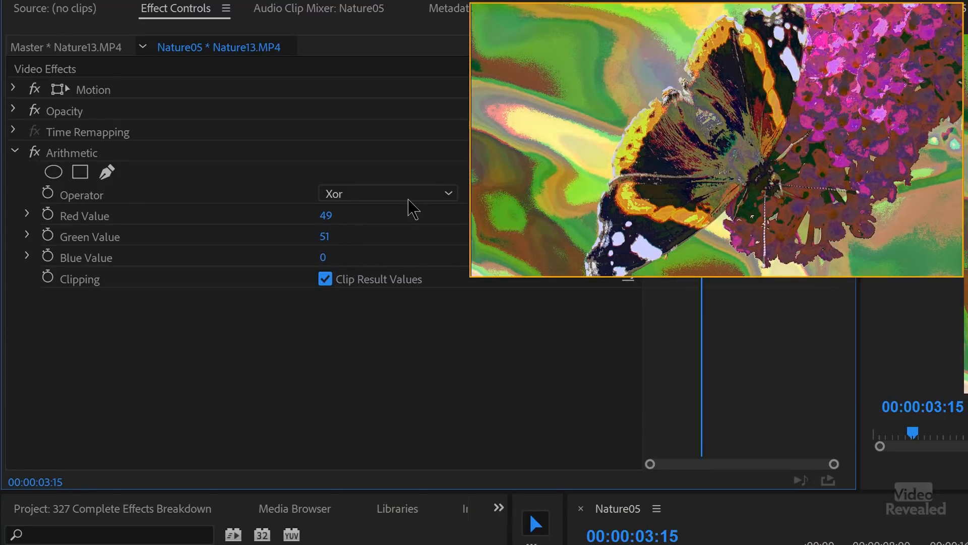
# Try Arithmetic operators such as Subtract and Max, and delete the effect from the clip.
pyautogui.scroll(-1, 408, 202)
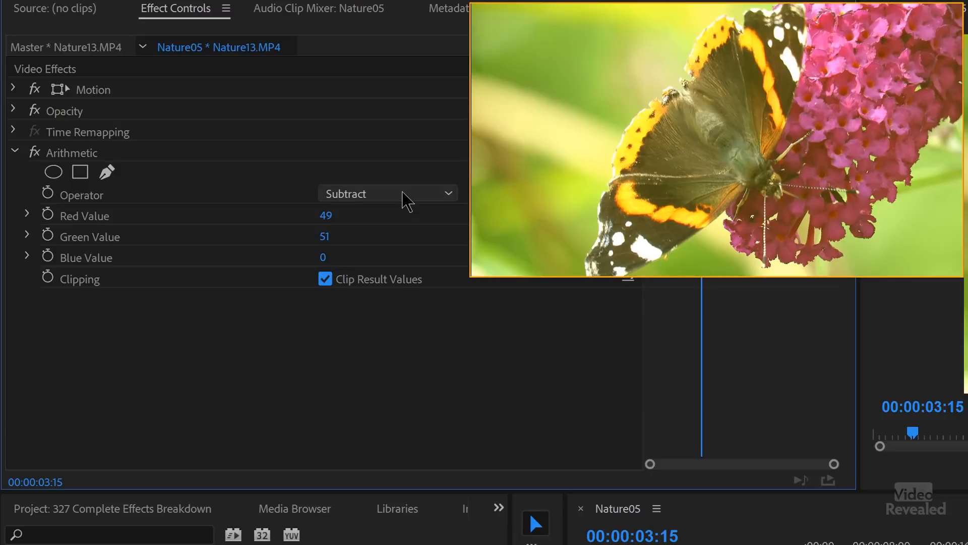
pyautogui.scroll(-1, 408, 202)
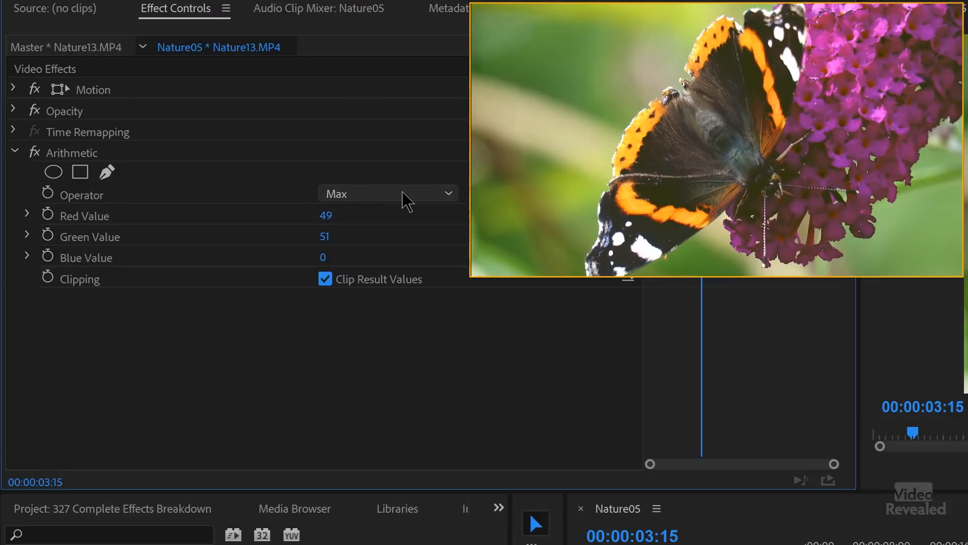
pyautogui.click(93, 157)
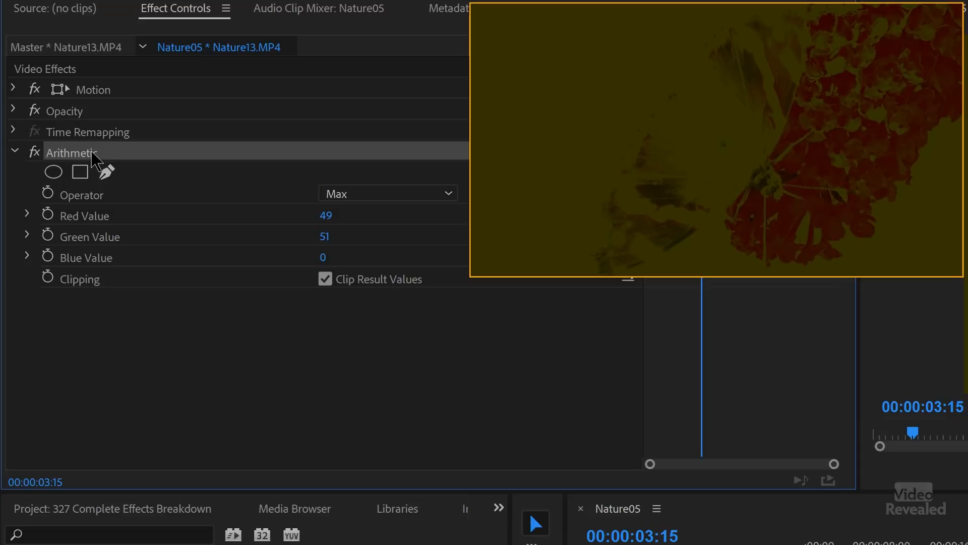
pyautogui.press('Delete')
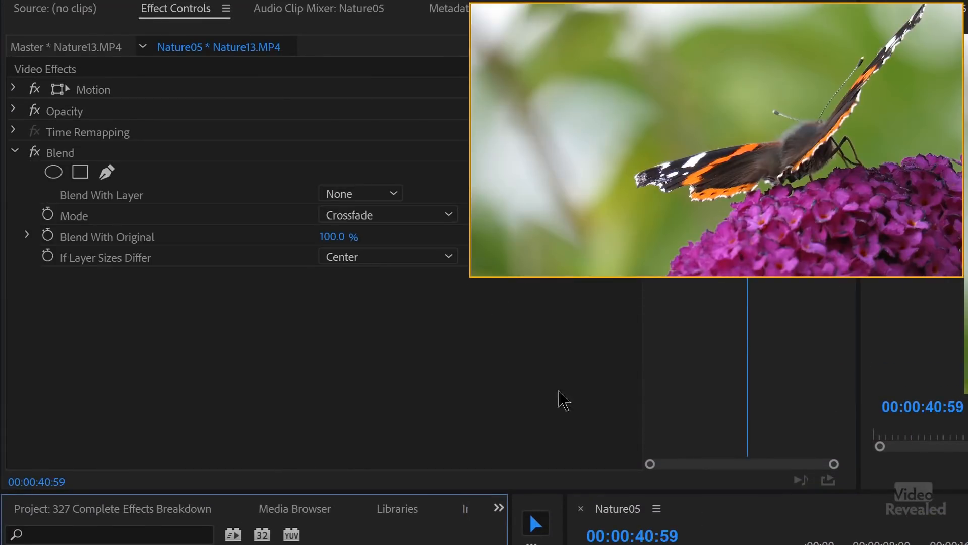
# Set the Blend effect's Blend With Layer to Video 2 and Blend With Original to 60%.
pyautogui.click(355, 195)
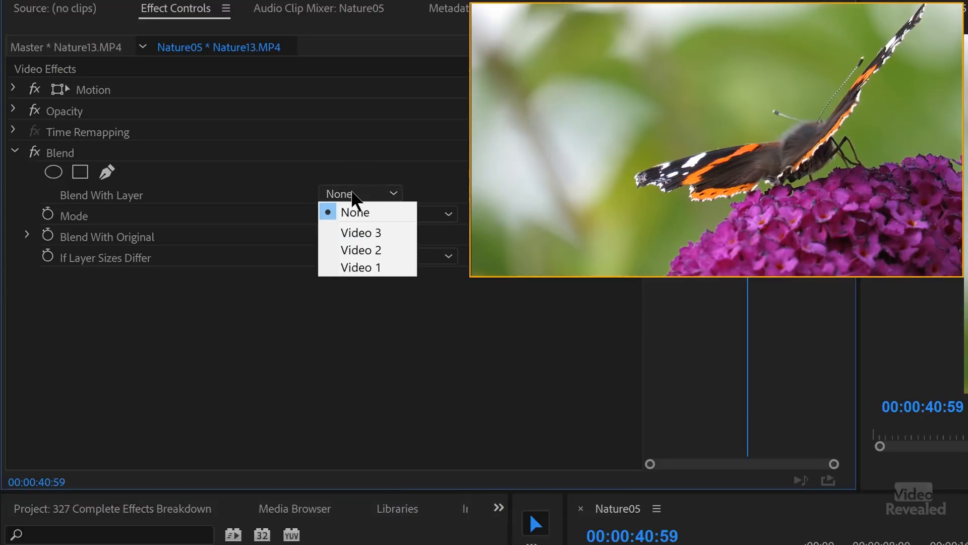
pyautogui.click(387, 250)
pyautogui.moveTo(333, 237)
pyautogui.mouseDown()
pyautogui.moveTo(282, 237)
pyautogui.moveTo(368, 237)
pyautogui.moveTo(330, 237)
pyautogui.mouseUp()
# Try the Tint Only, Darken Only and Lighten Only modes of the Blend effect, and remove the effect.
pyautogui.click(401, 220)
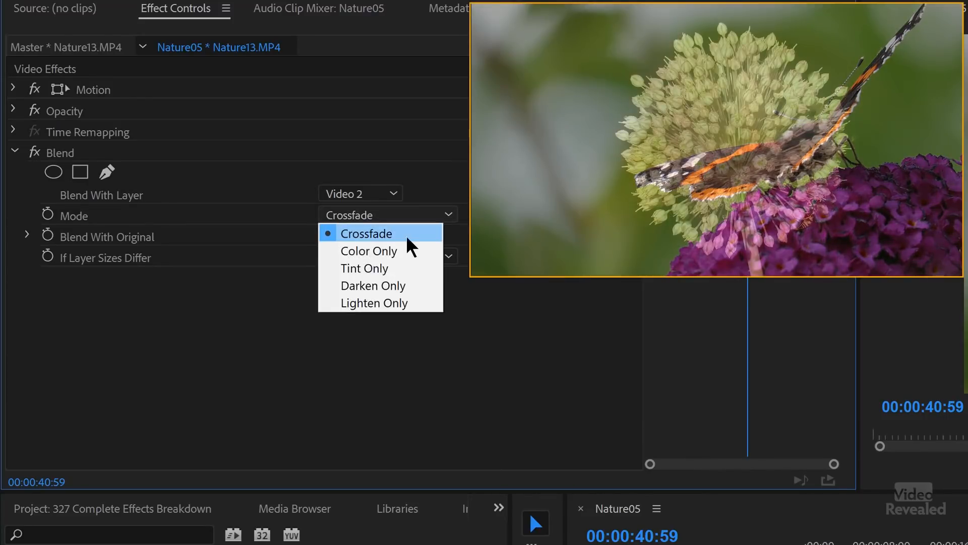
pyautogui.click(409, 268)
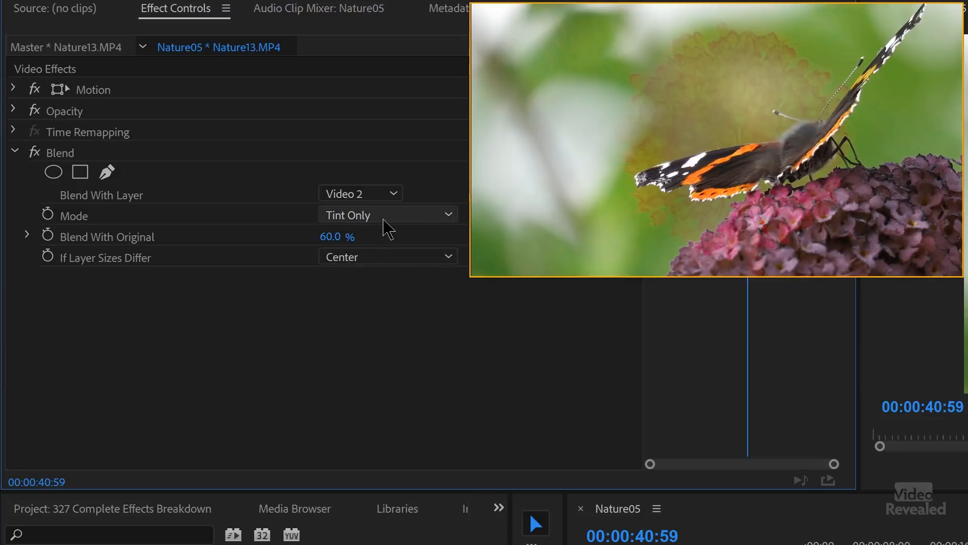
pyautogui.click(387, 217)
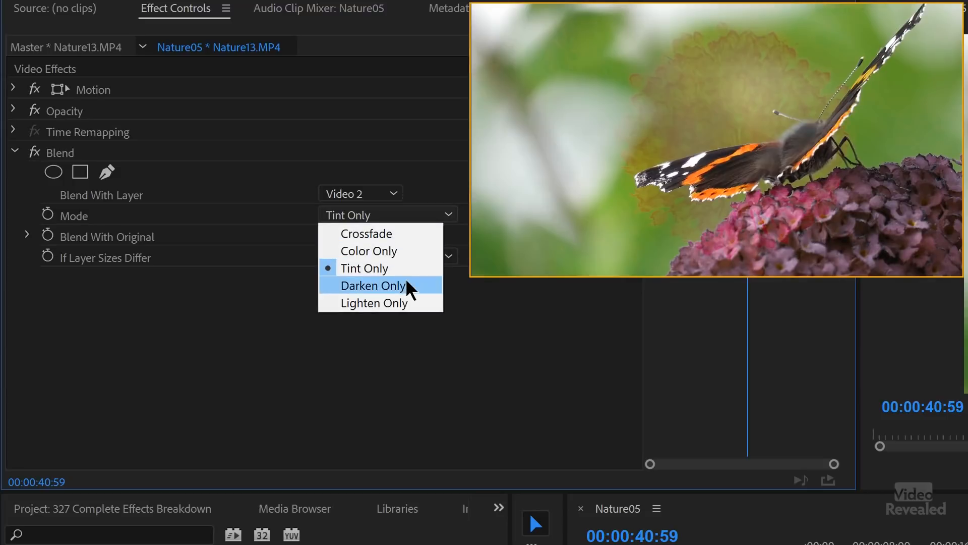
pyautogui.click(407, 284)
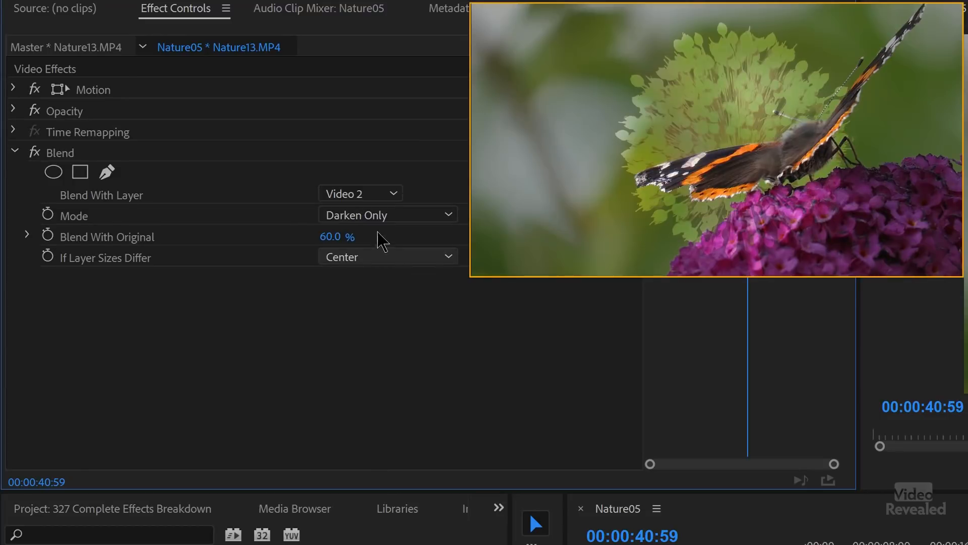
pyautogui.click(397, 217)
pyautogui.click(403, 298)
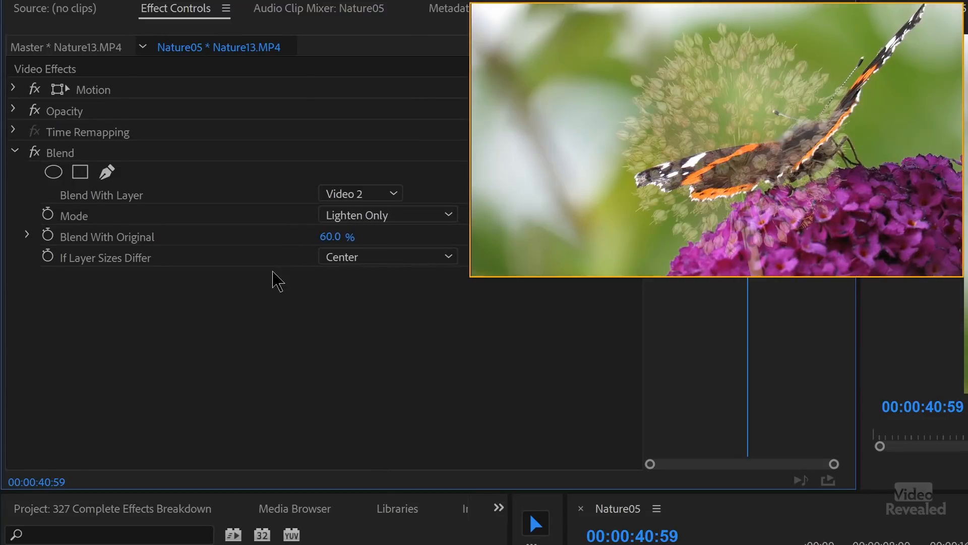
pyautogui.click(76, 154)
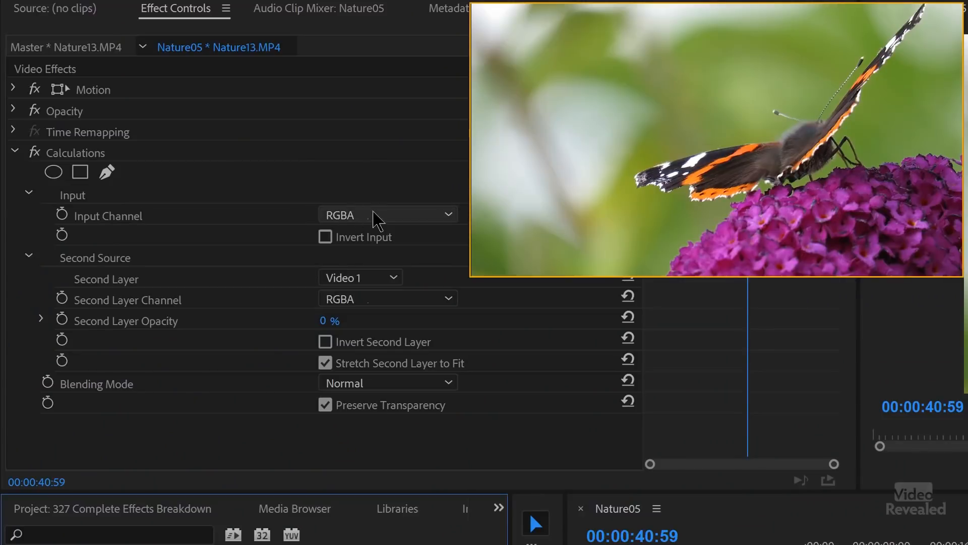
# Set Calculations' Second Layer to Video 2, trying Input Channel Red before returning it to RGBA.
pyautogui.click(388, 217)
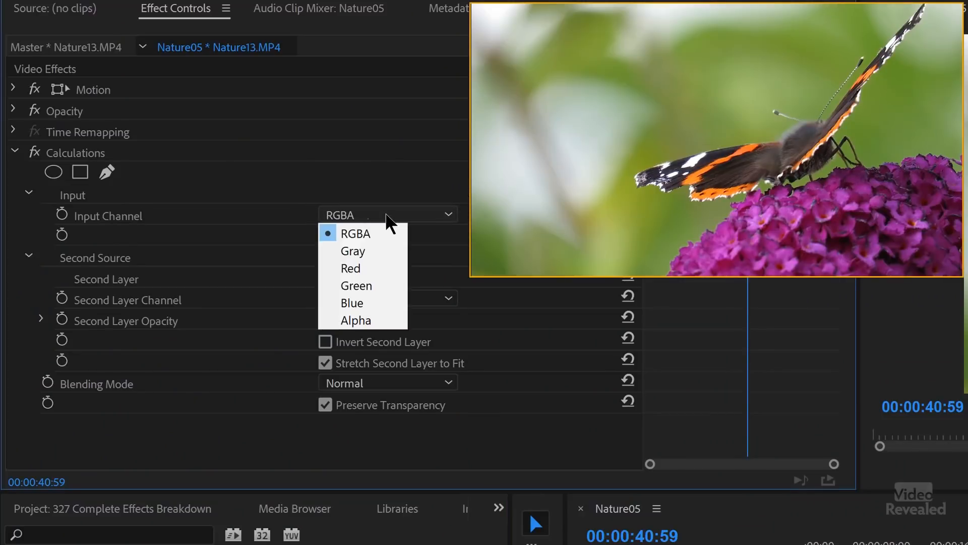
pyautogui.click(391, 268)
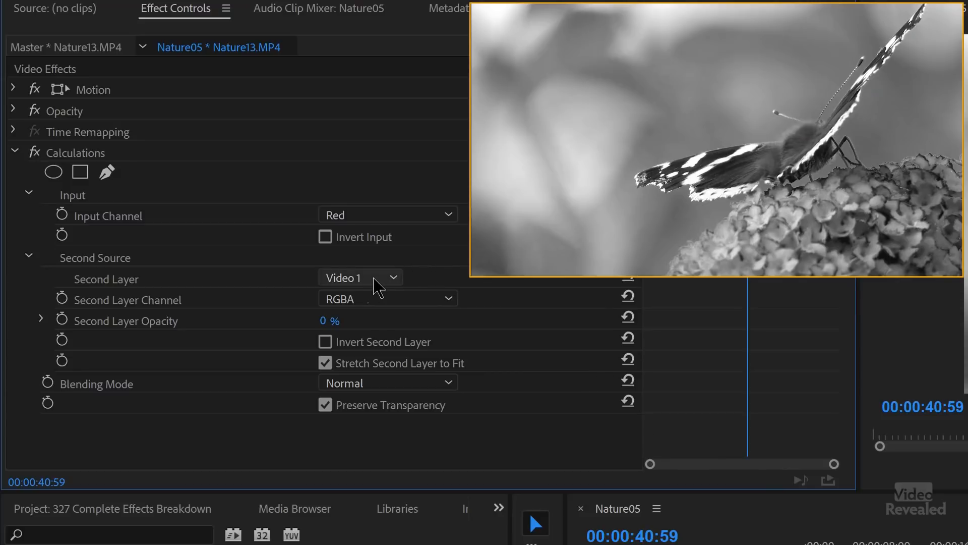
pyautogui.click(374, 283)
pyautogui.click(385, 333)
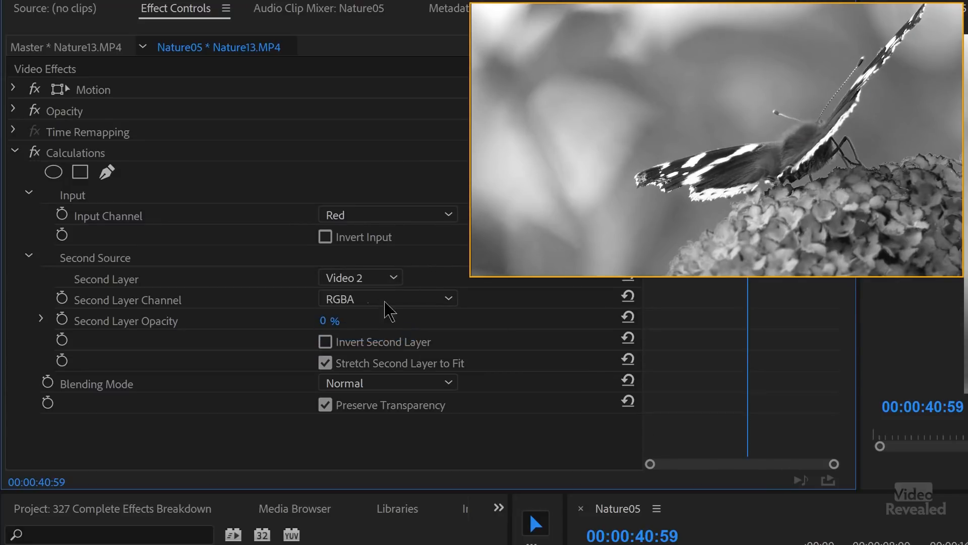
pyautogui.click(392, 218)
pyautogui.click(392, 232)
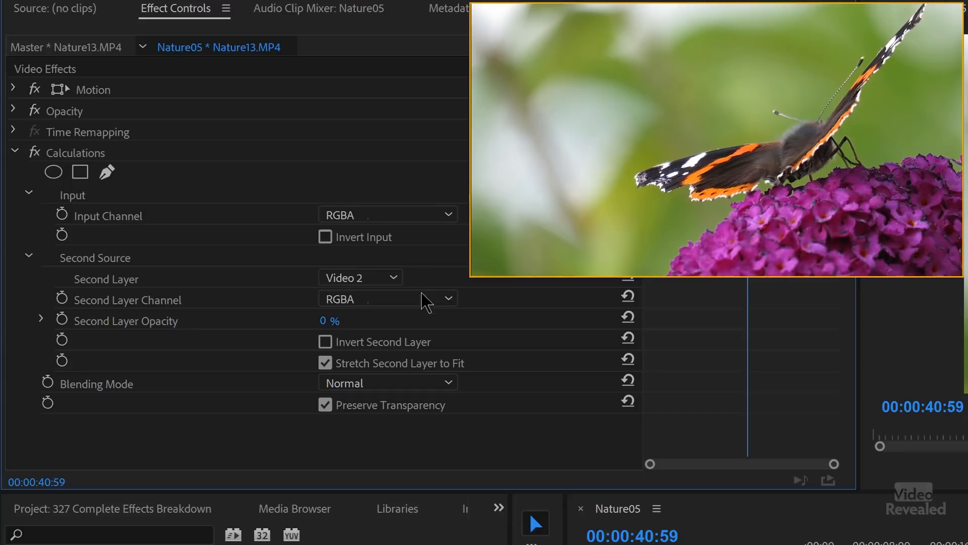
# Set Calculations' Second Layer Opacity to 30% and turn on Invert Second Layer, comparing it on and off.
pyautogui.moveTo(327, 325)
pyautogui.mouseDown()
pyautogui.moveTo(377, 325)
pyautogui.moveTo(332, 325)
pyautogui.moveTo(342, 326)
pyautogui.mouseUp()
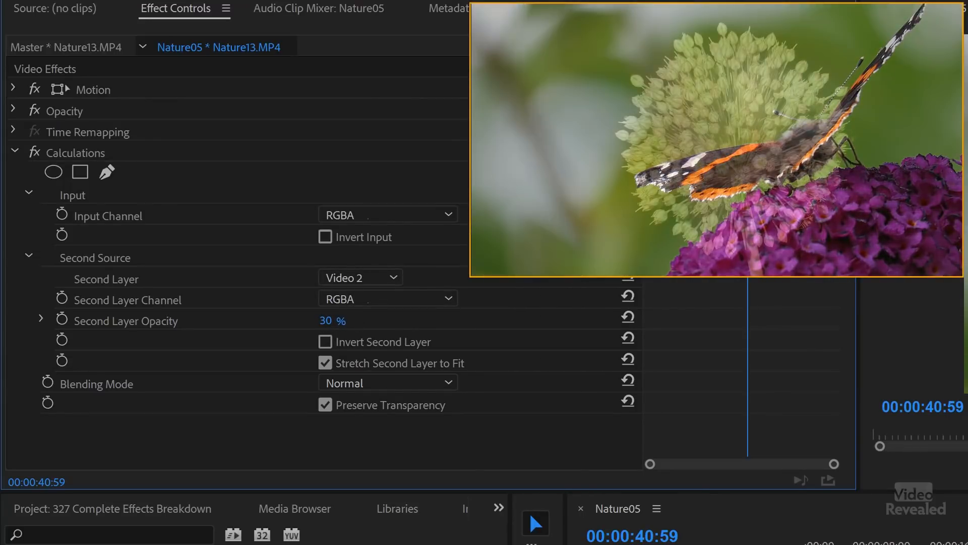
pyautogui.click(375, 347)
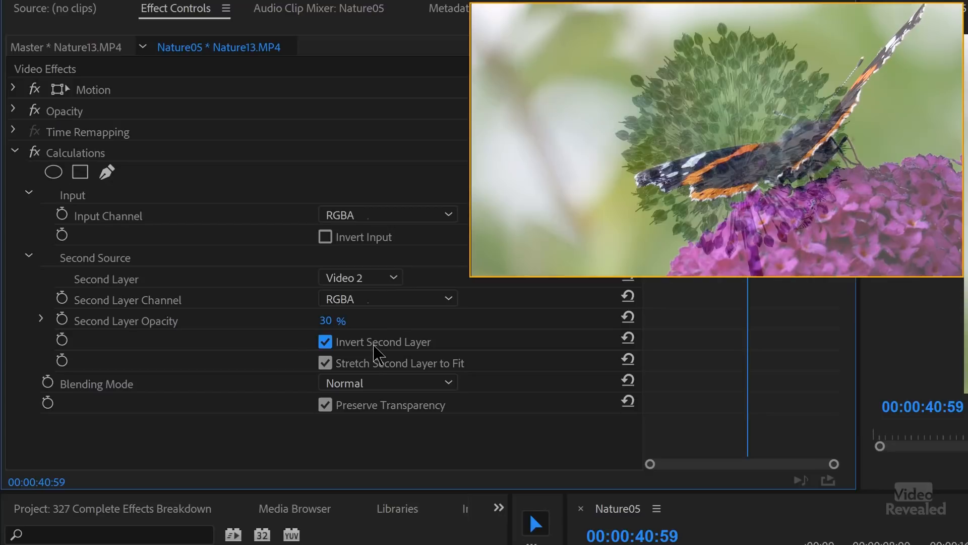
pyautogui.click(375, 346)
pyautogui.click(375, 348)
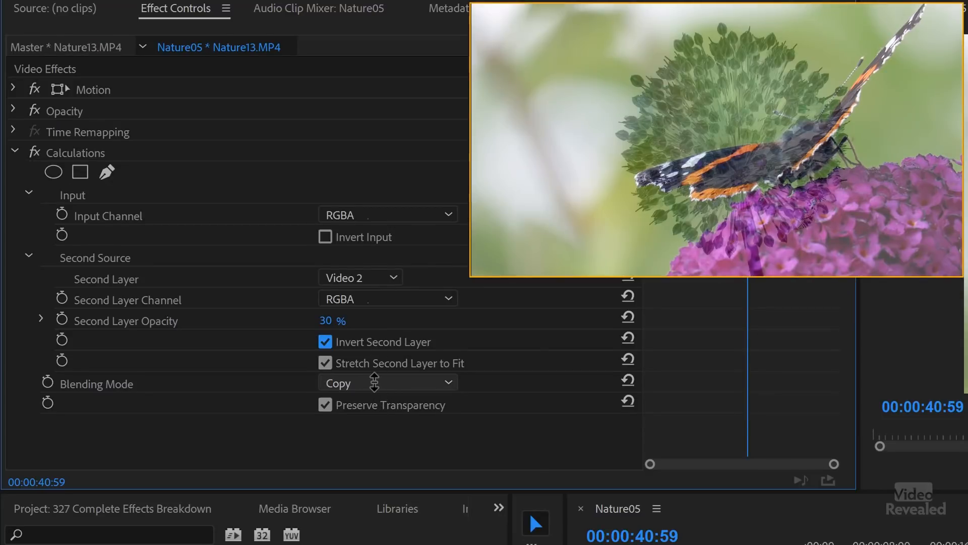
# Cycle Calculations' Blending Mode through options such as Lighten and Classic Color Dodge, and delete the effect.
pyautogui.scroll(-2, 374, 382)
pyautogui.scroll(-2, 375, 384)
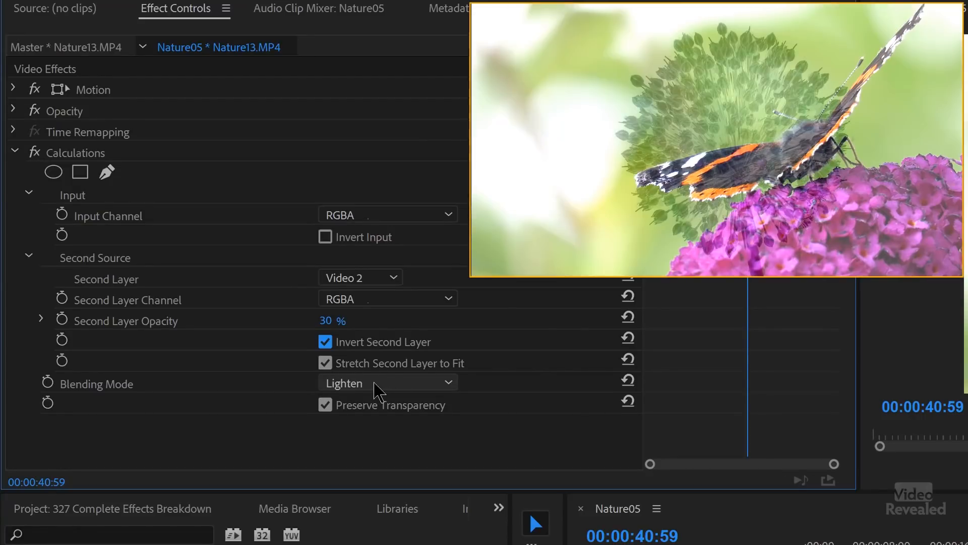
pyautogui.scroll(-2, 375, 386)
pyautogui.scroll(-1, 375, 384)
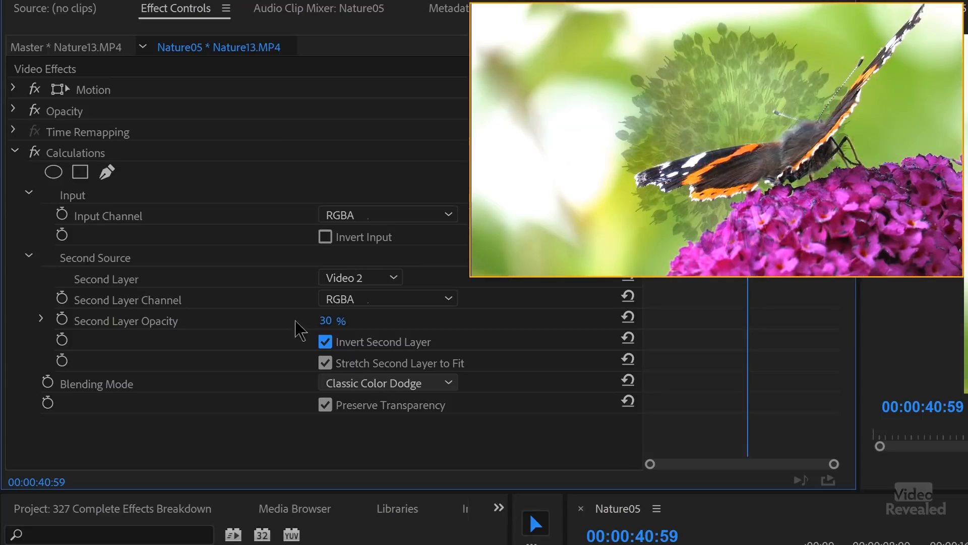
pyautogui.click(96, 155)
pyautogui.press('Delete')
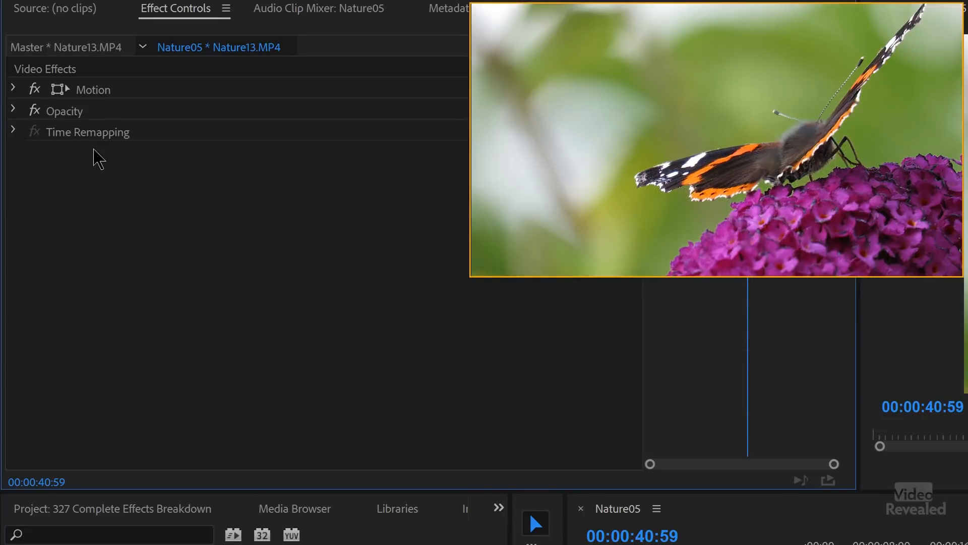
# Apply Compound Arithmetic to the Nature13.MP4 clip at 00:00:40:59 and set its Operator to Subtract.
pyautogui.click(154, 347)
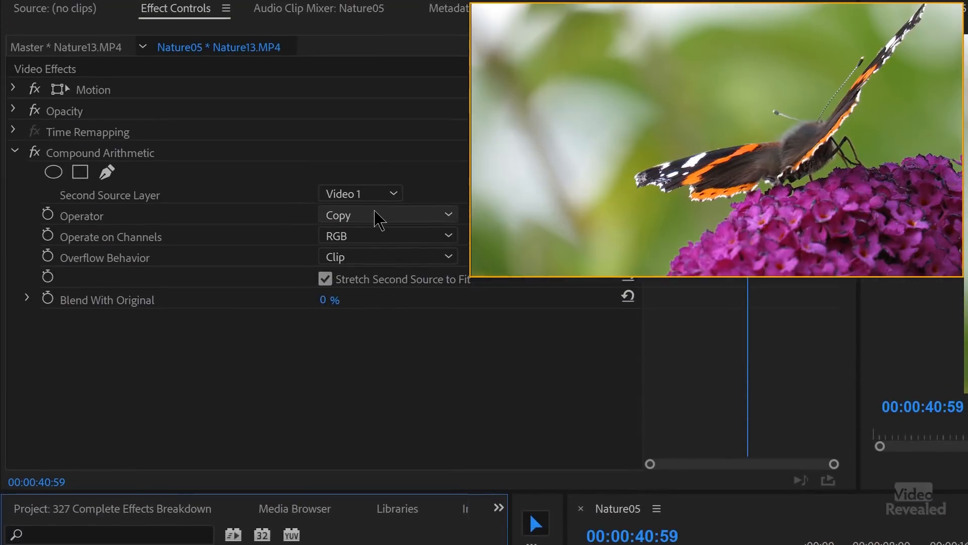
pyautogui.click(378, 216)
pyautogui.click(374, 266)
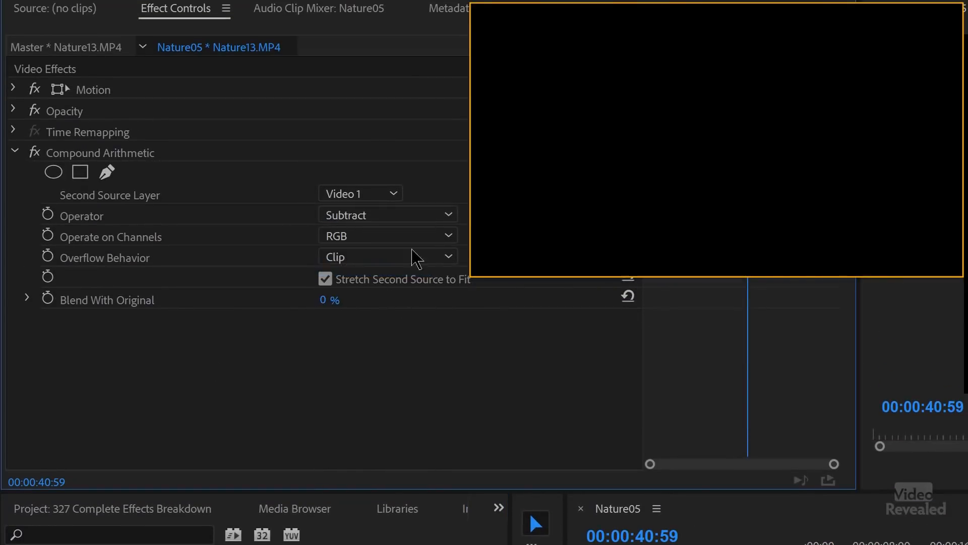
# Set Compound Arithmetic's Second Source Layer to Video 2 and Operator to Minimum, try Blend With Original, and play the clip from 00:00:36:10.
pyautogui.click(372, 194)
pyautogui.click(379, 247)
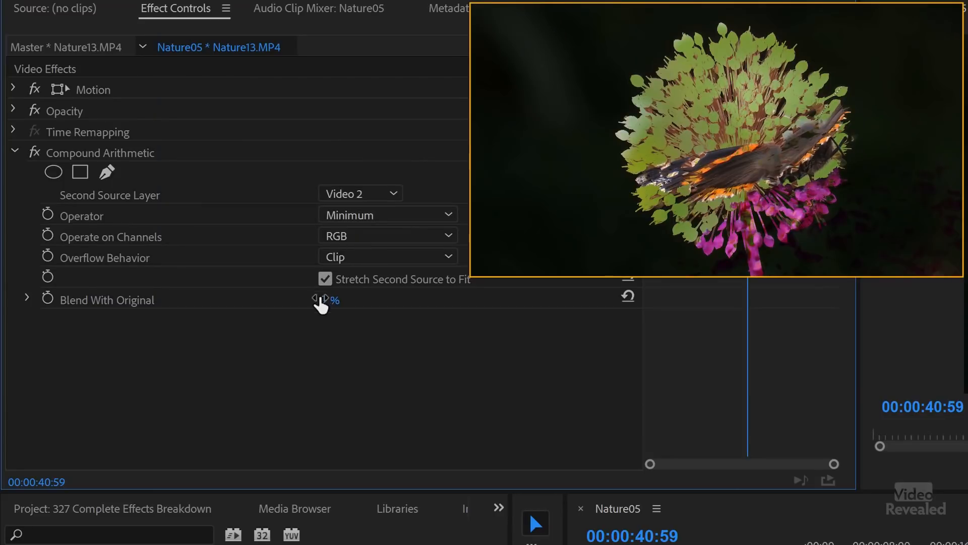
pyautogui.moveTo(324, 300)
pyautogui.mouseDown()
pyautogui.moveTo(379, 300)
pyautogui.moveTo(329, 300)
pyautogui.mouseUp()
pyautogui.moveTo(967, 544); pyautogui.dragTo(922, 544)
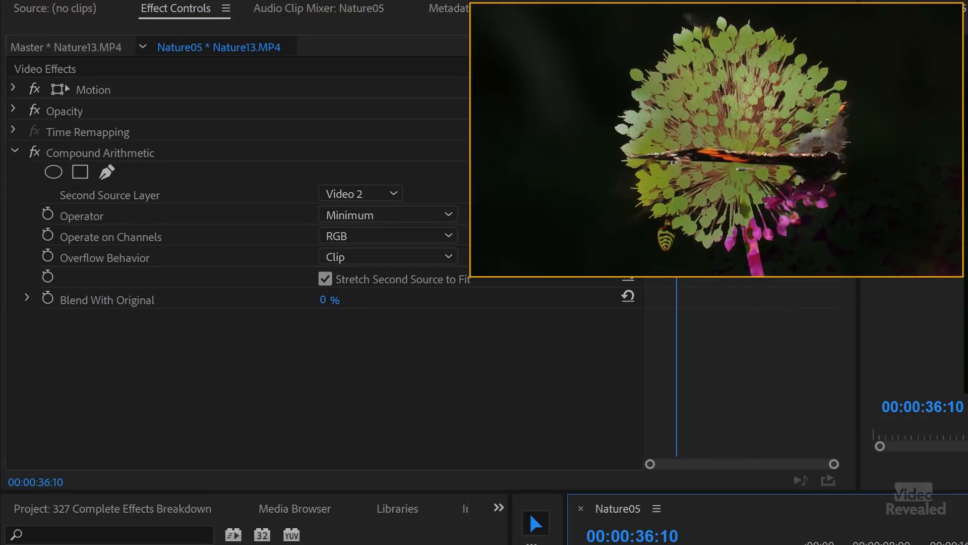
pyautogui.press('space')
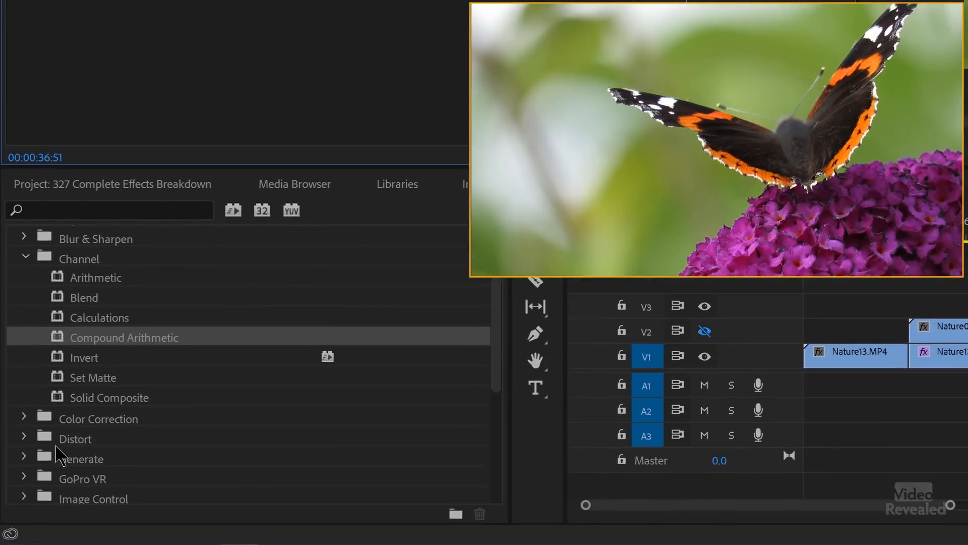
# Apply the Invert effect to the Nature13.MP4 clip at 00:00:36:51 and save the project.
pyautogui.click(83, 359)
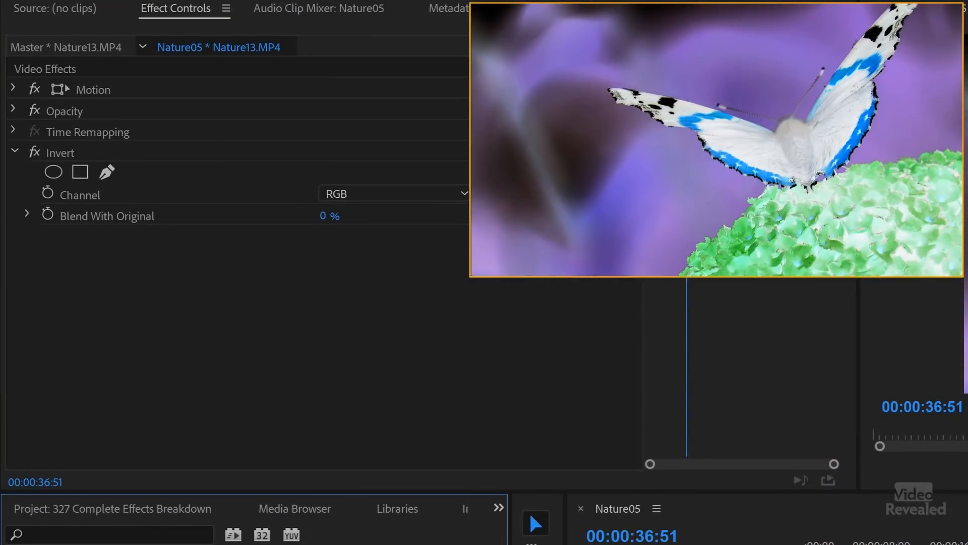
pyautogui.hotkey('ctrl', 's')
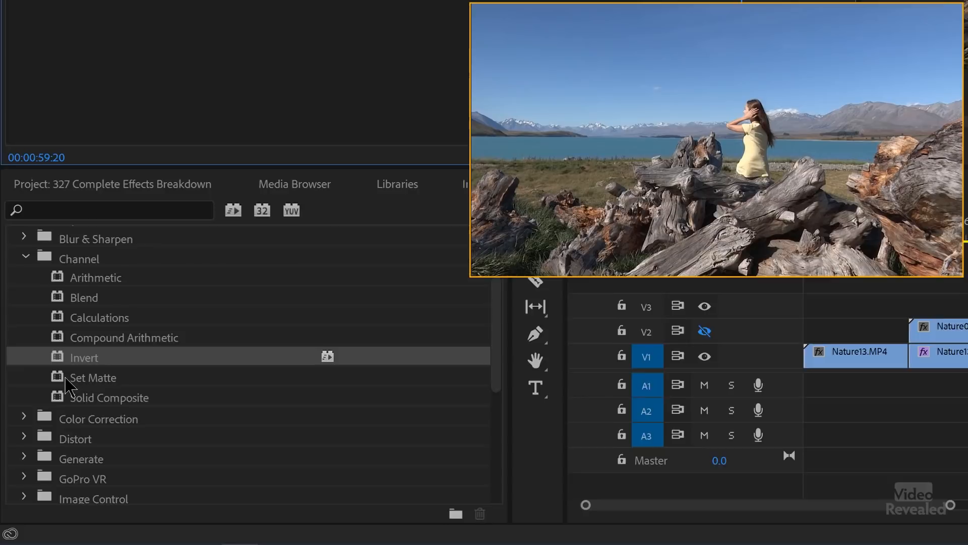
# Apply Set Matte to the NZ0031 clip, take the matte from Video 2, and try Invert Matte before leaving it off.
pyautogui.moveTo(66, 379); pyautogui.dragTo(772, 435)
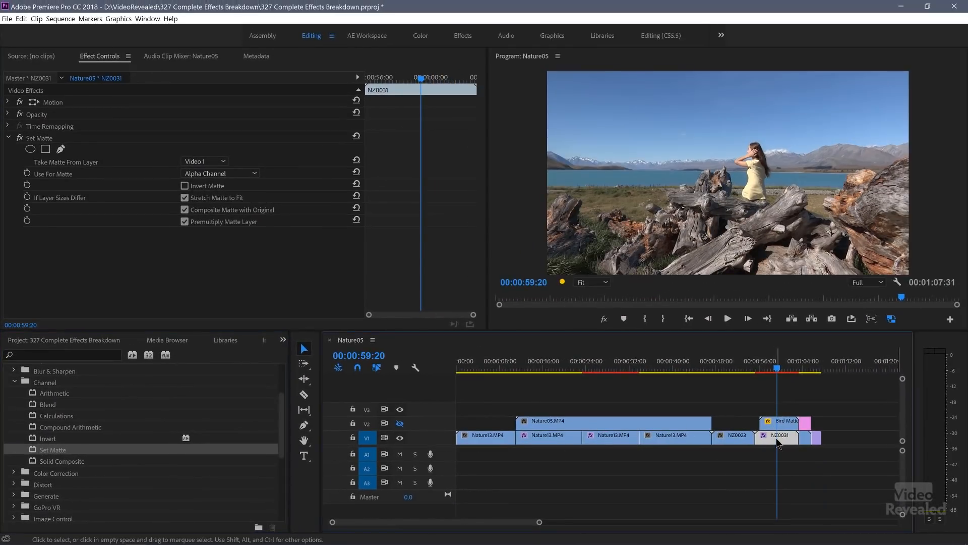
pyautogui.click(223, 162)
pyautogui.click(224, 195)
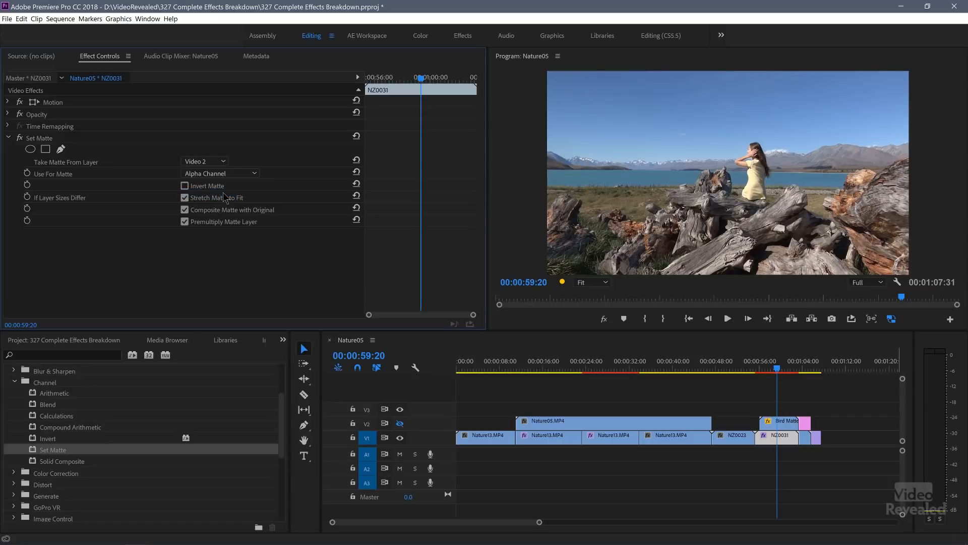
pyautogui.click(216, 186)
pyautogui.click(216, 186)
# Show track V2 to examine the Bird Matte between 00:00:58:36 and 00:01:01:13, hide the track again and reselect the NZ0031 clip.
pyautogui.moveTo(777, 369); pyautogui.dragTo(773, 368)
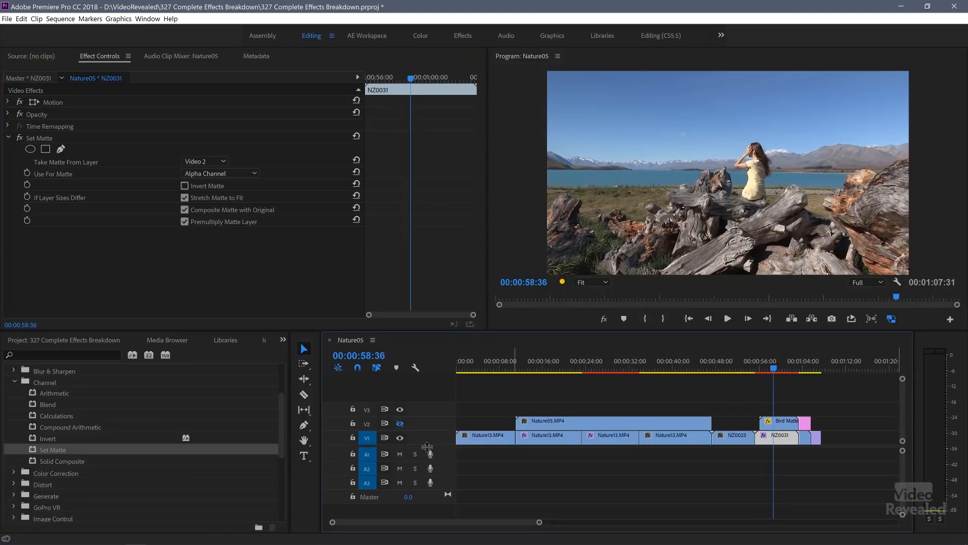
pyautogui.click(401, 424)
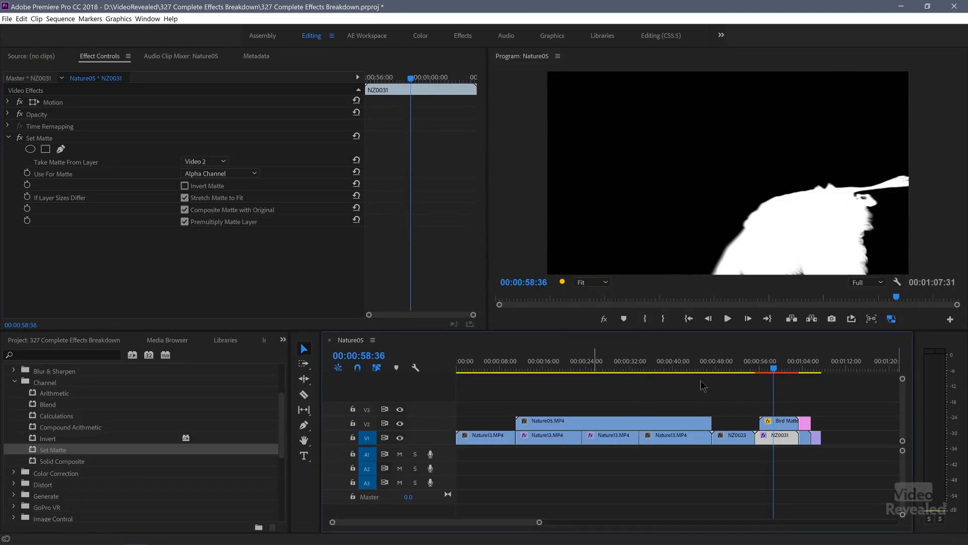
pyautogui.moveTo(773, 369); pyautogui.dragTo(787, 374)
pyautogui.click(400, 423)
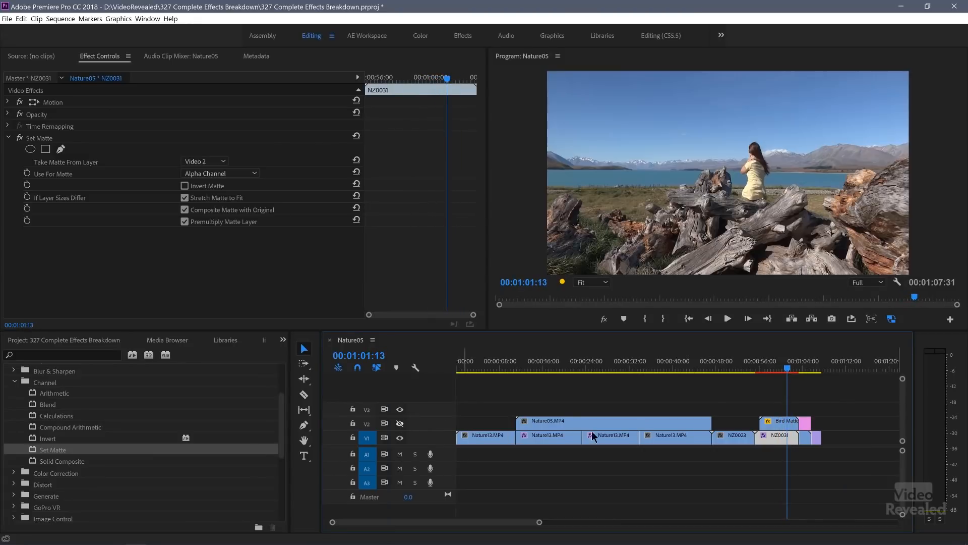
pyautogui.click(781, 423)
pyautogui.click(780, 442)
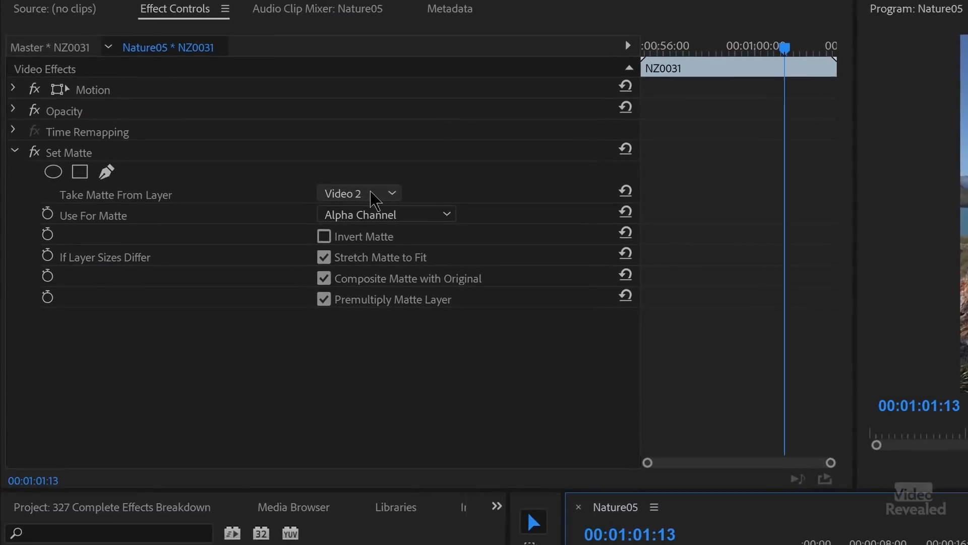
# Keep Video 2 as Set Matte's matte layer and set Use For Matte to Luminance.
pyautogui.click(212, 161)
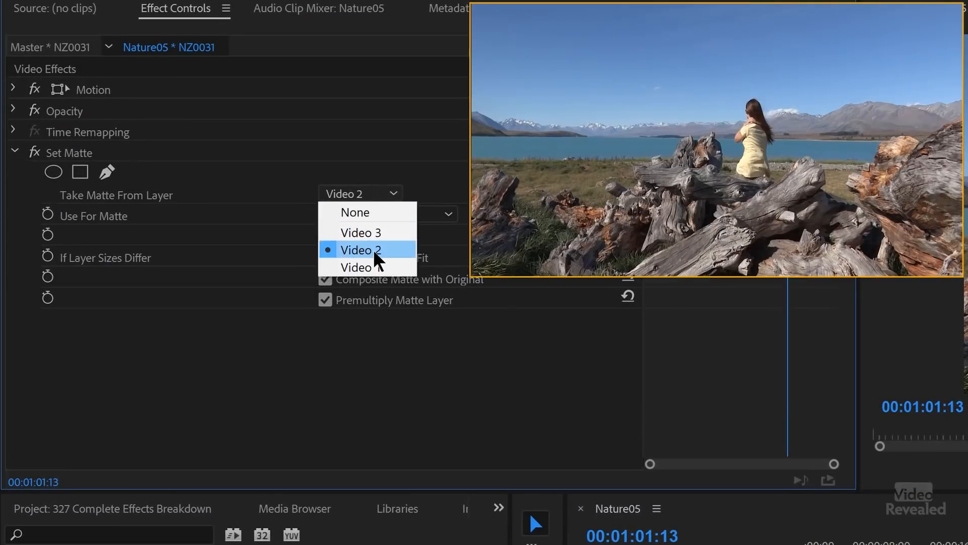
pyautogui.click(373, 249)
pyautogui.click(426, 216)
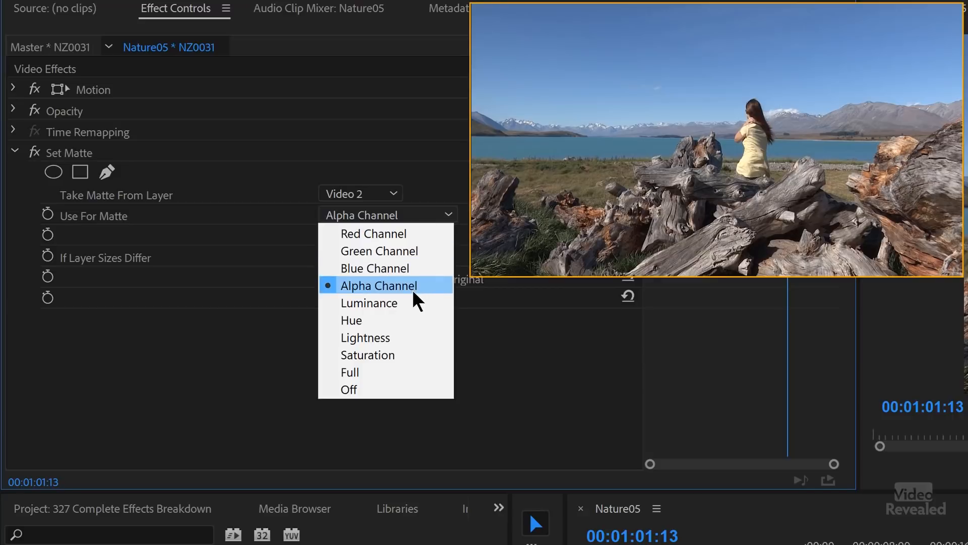
pyautogui.click(411, 303)
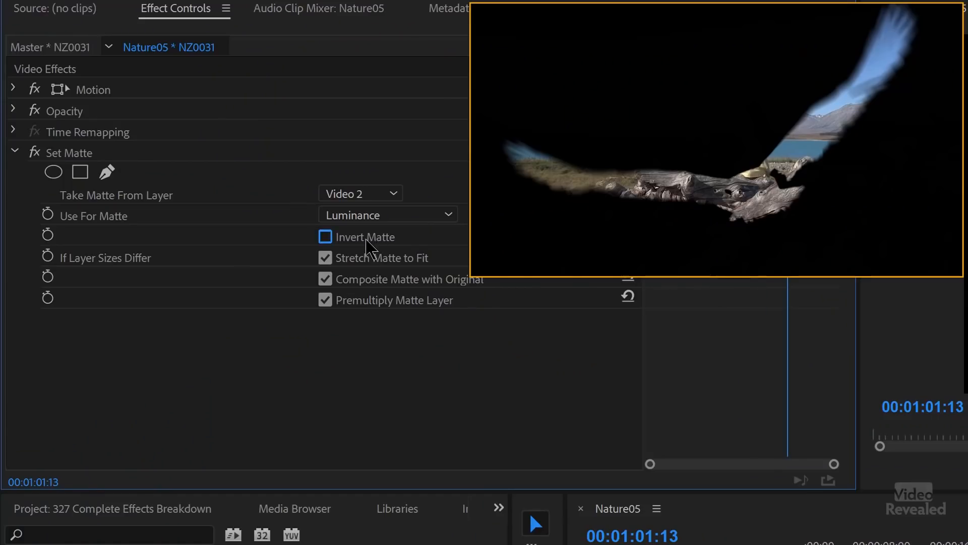
# Toggle Invert Matte repeatedly to compare the bird cutout, leave it on, and play the NZ0031 clip.
pyautogui.click(367, 242)
pyautogui.click(366, 242)
pyautogui.click(365, 243)
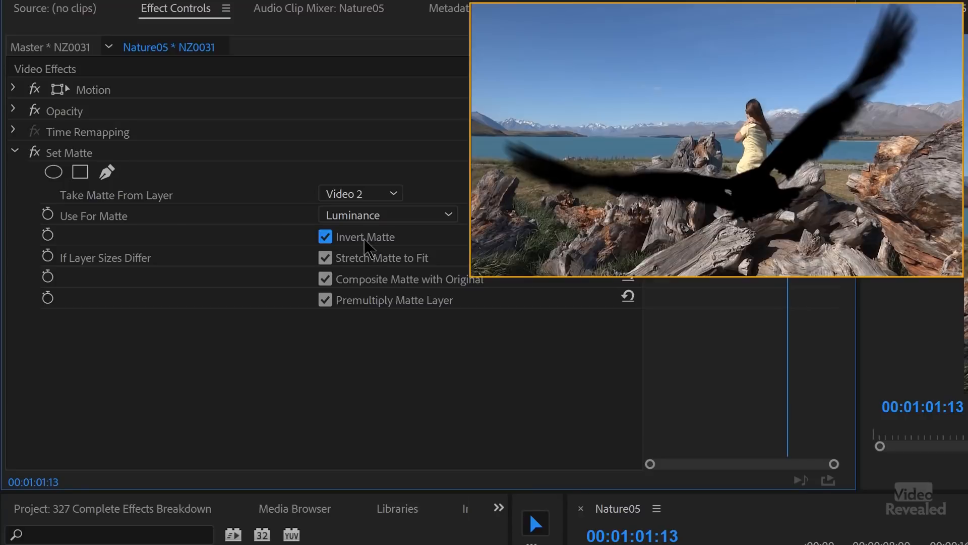
pyautogui.click(367, 243)
pyautogui.click(367, 245)
pyautogui.press('space')
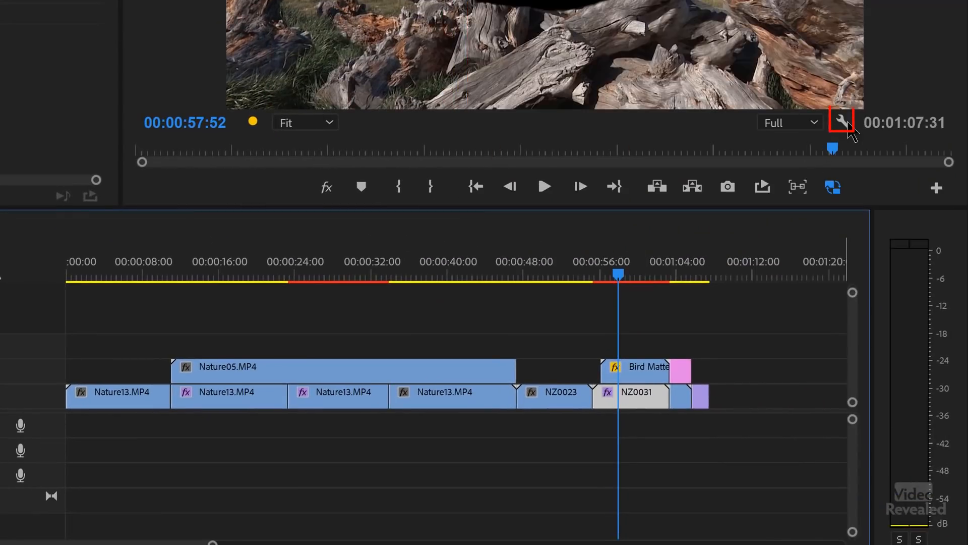
# Turn on the Transparency Grid for the program view and preview the inverted cutout, stopping at 00:00:58:17.
pyautogui.click(848, 129)
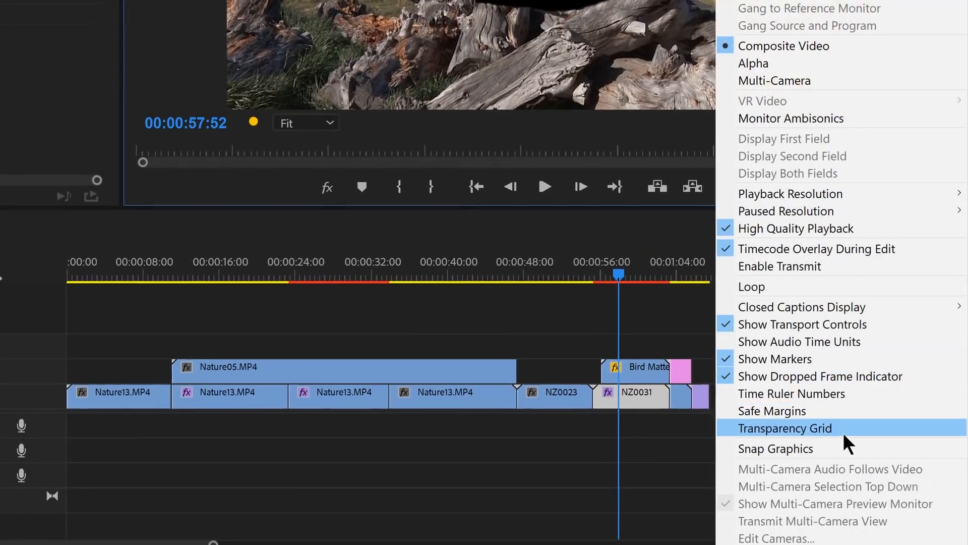
pyautogui.click(845, 435)
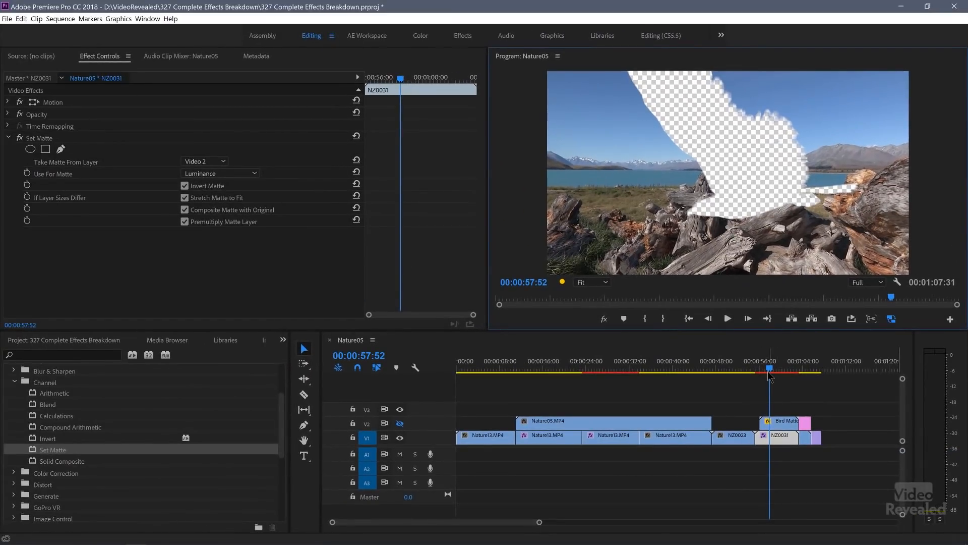
pyautogui.press('space')
pyautogui.moveTo(776, 374); pyautogui.dragTo(771, 372)
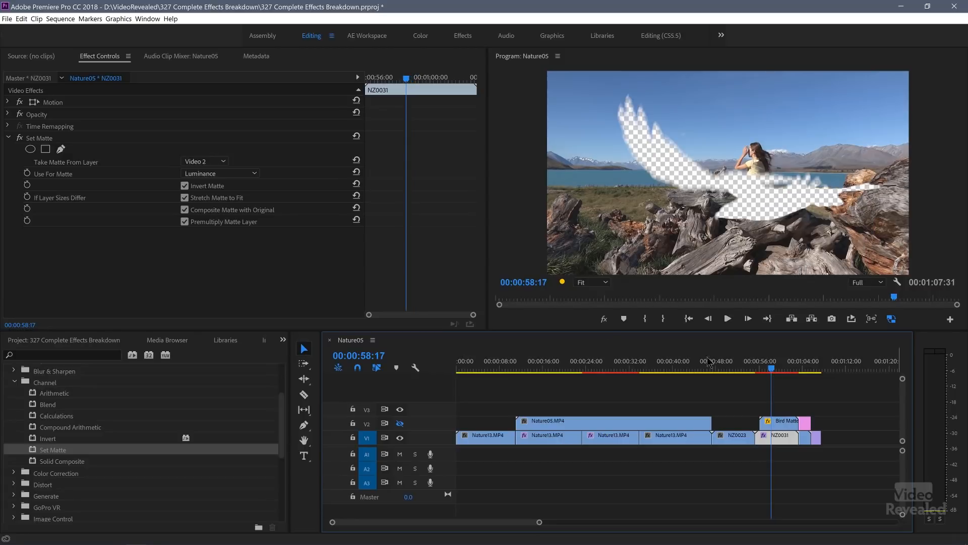
# Replace Set Matte with Solid Composite on the NZ0031 clip and set the solid's Color to teal blue.
pyautogui.click(49, 140)
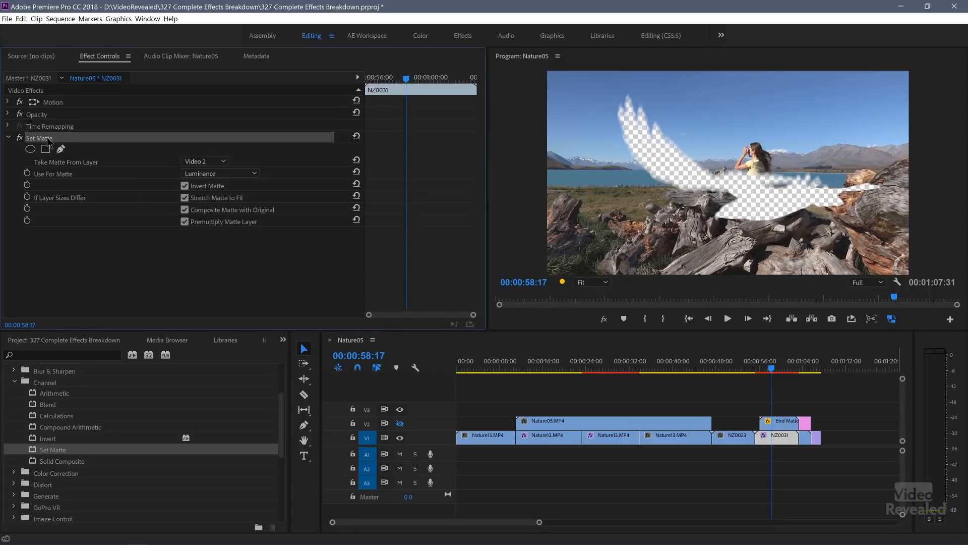
pyautogui.press('Delete')
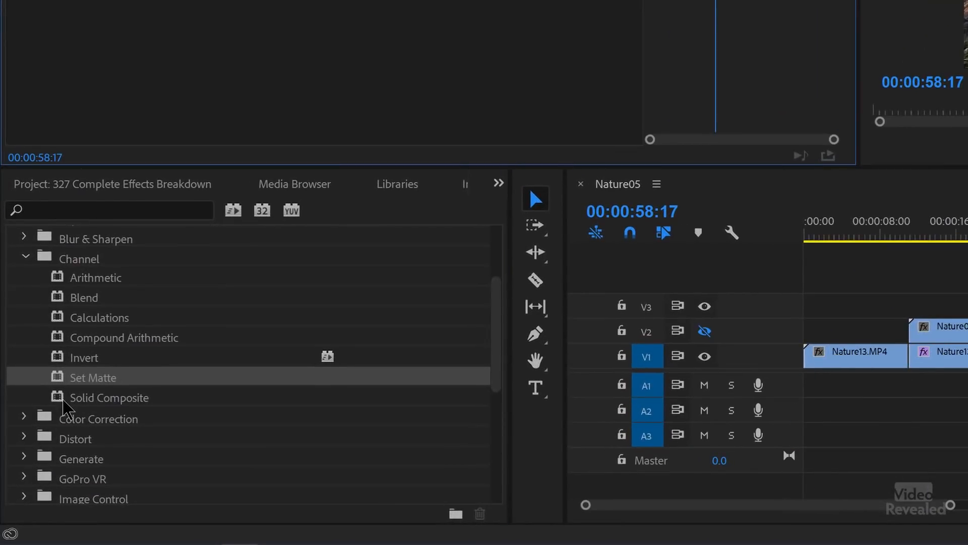
pyautogui.doubleClick(64, 401)
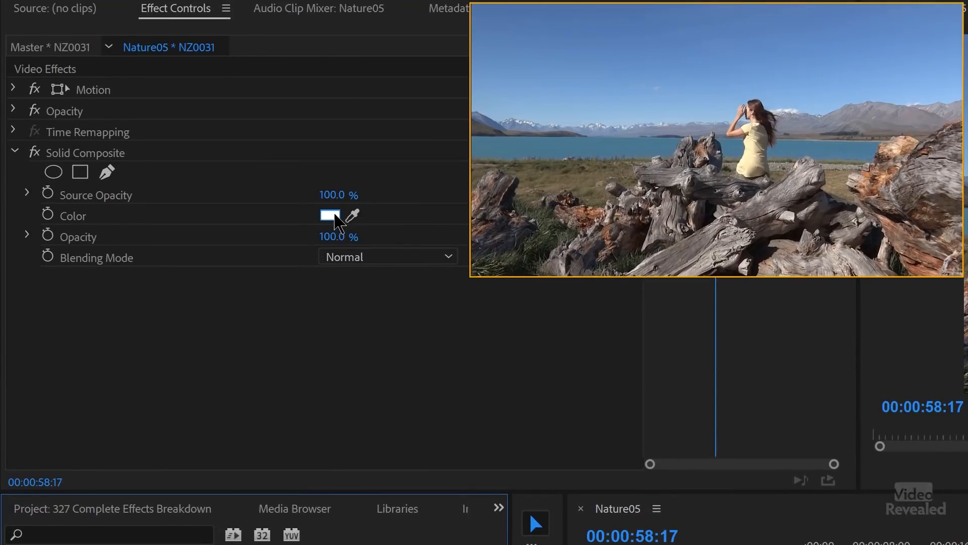
pyautogui.click(334, 217)
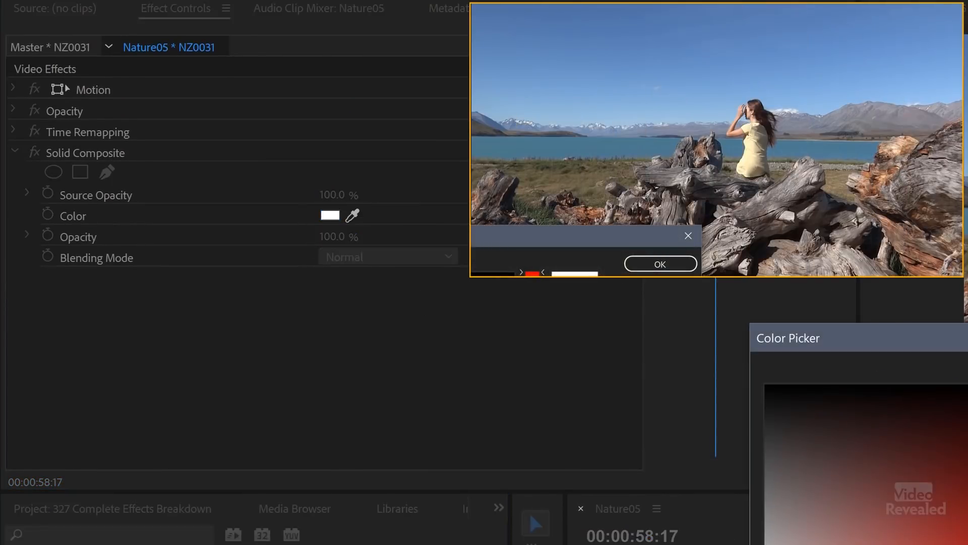
pyautogui.click(533, 274)
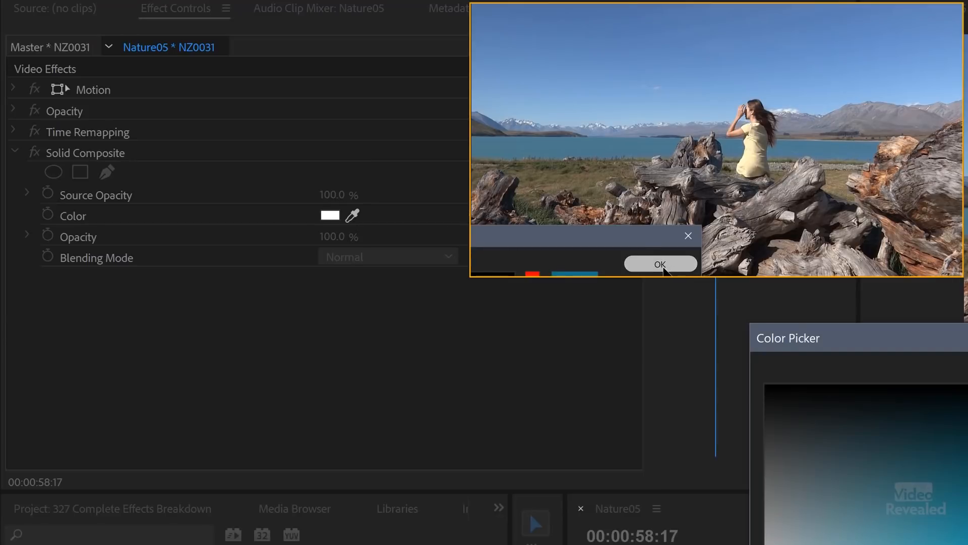
pyautogui.click(670, 270)
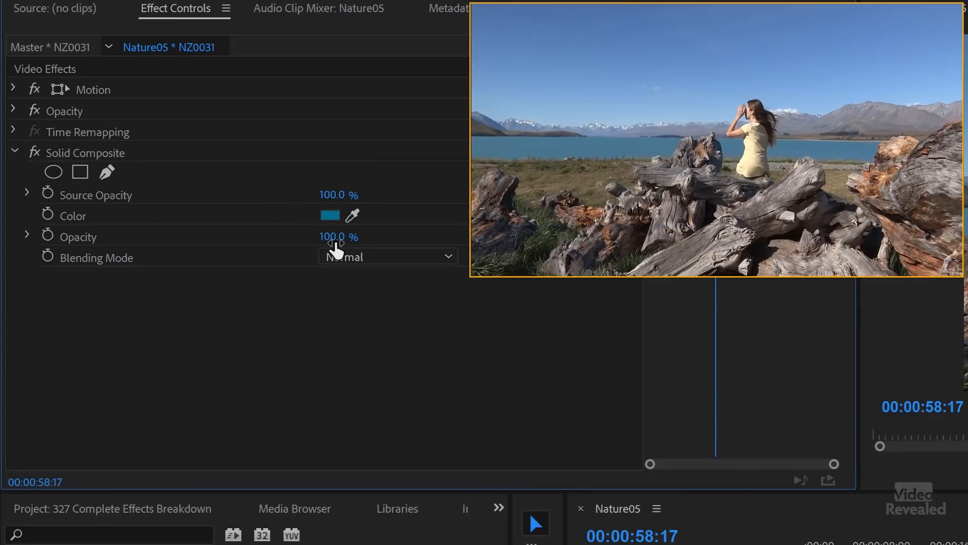
# Set Solid Composite's Blending Mode to Hard Light and try different opacities, lowering Source Opacity to 0% before raising it again.
pyautogui.click(382, 257)
pyautogui.click(399, 382)
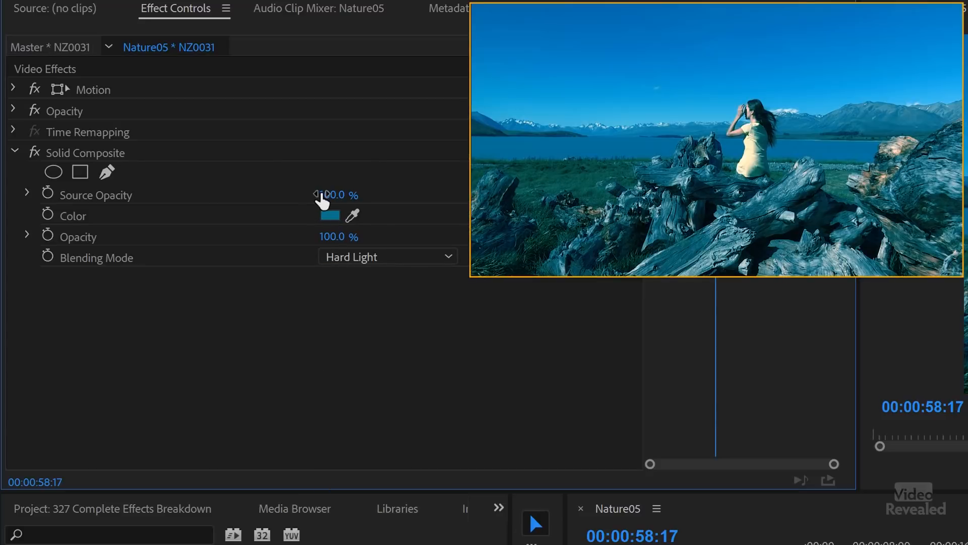
pyautogui.moveTo(331, 195); pyautogui.dragTo(286, 195)
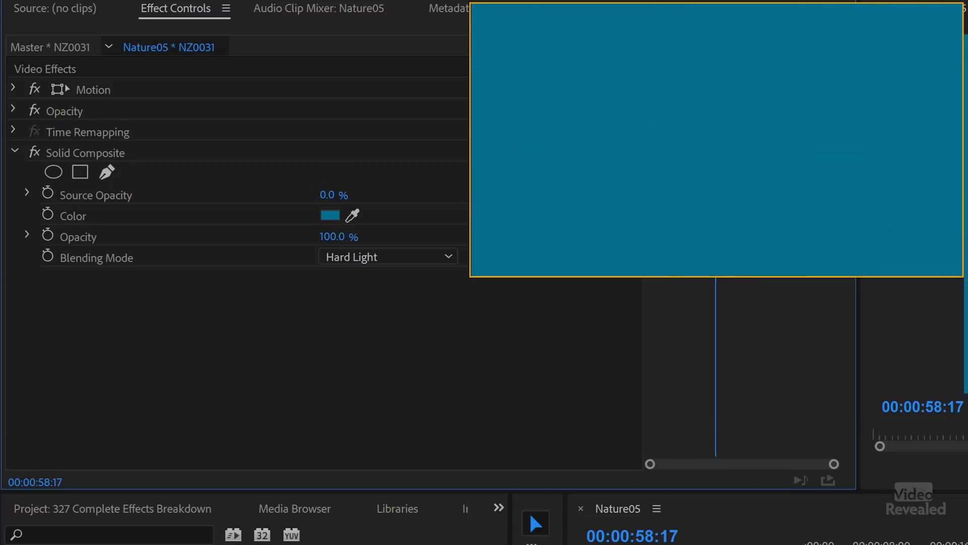
pyautogui.moveTo(340, 238)
pyautogui.mouseDown()
pyautogui.moveTo(289, 239)
pyautogui.moveTo(340, 239)
pyautogui.mouseUp()
pyautogui.moveTo(326, 195); pyautogui.dragTo(357, 195)
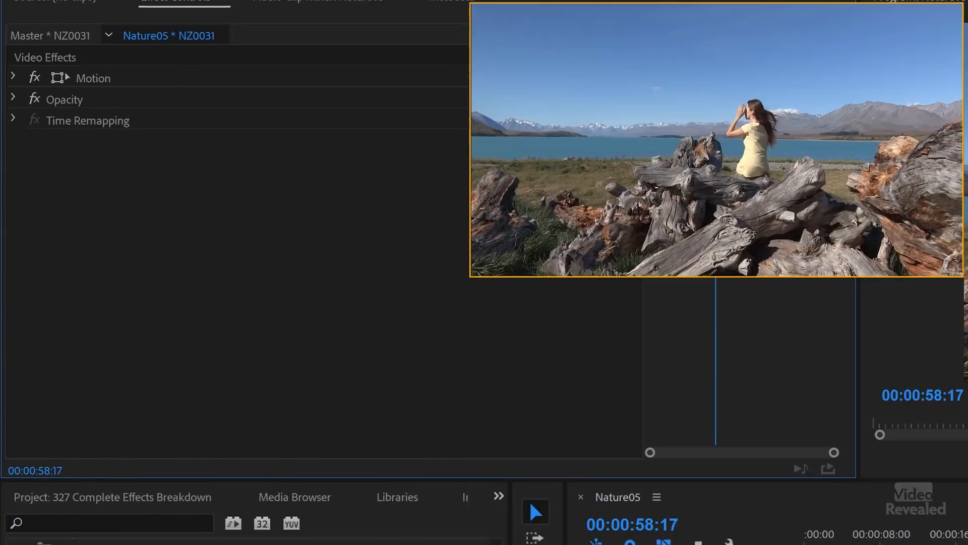
# Apply ASC CDL from Color Correction to the NZ0023 clip and set Red Slope to 0.1 and Red Offset to -10.
pyautogui.click(26, 258)
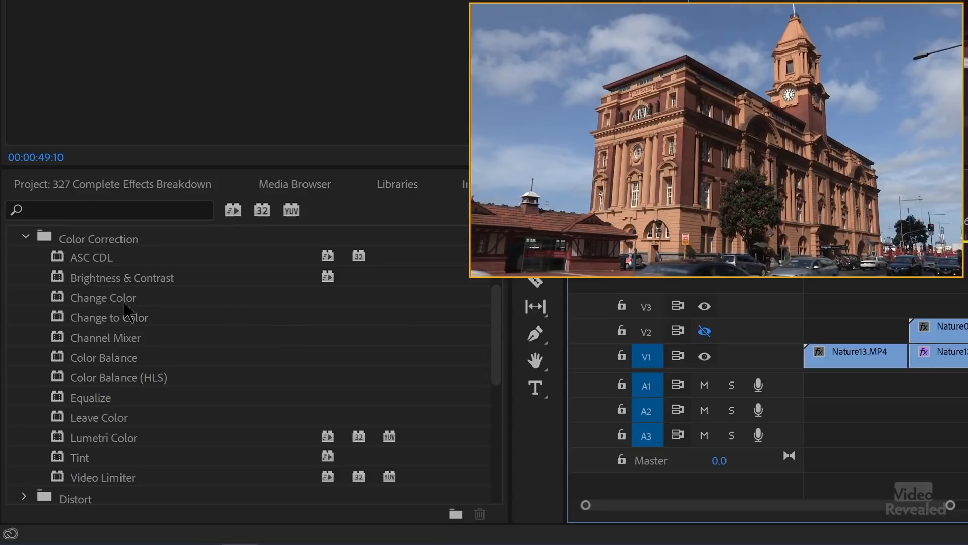
pyautogui.doubleClick(64, 263)
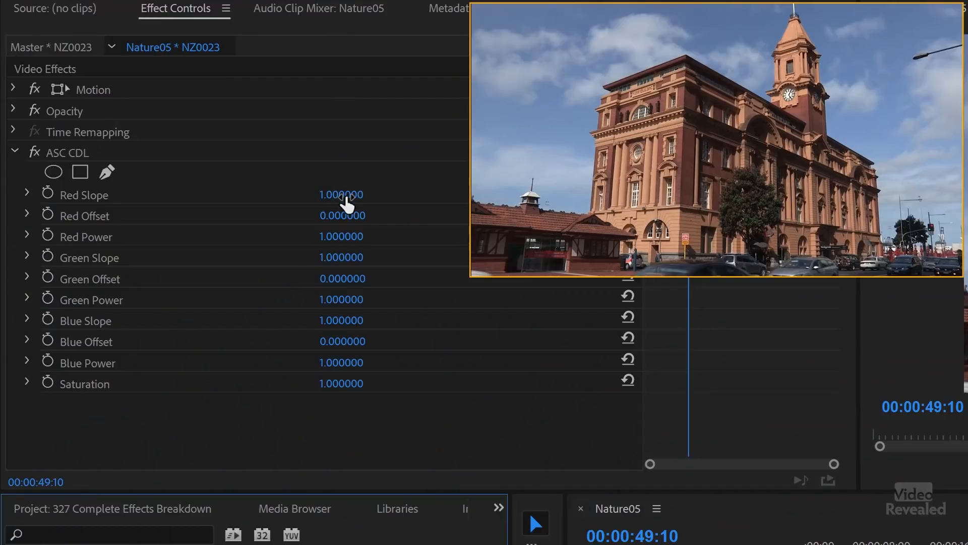
pyautogui.moveTo(353, 195); pyautogui.dragTo(243, 215)
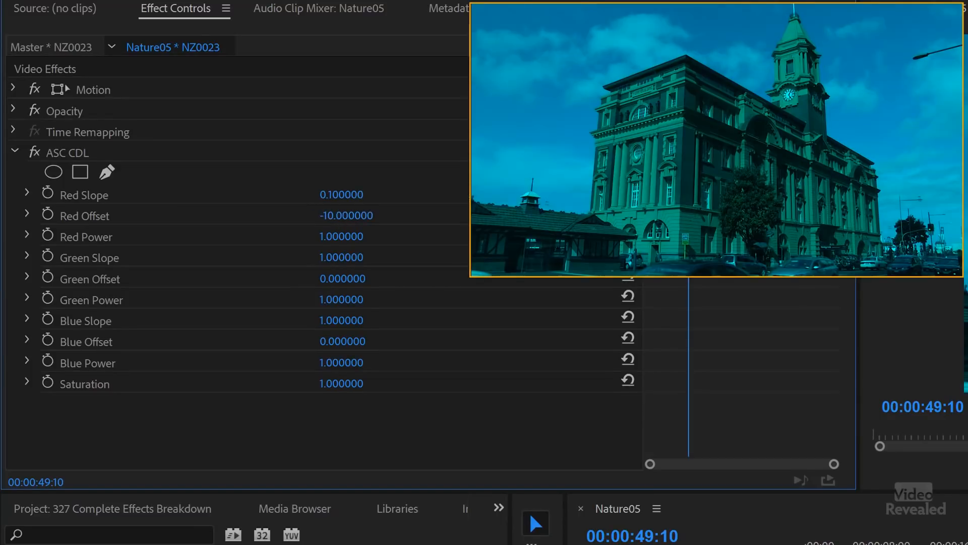
# Set ASC CDL's Red Power to 6.2, Green Slope to 0.7, Green Power to 0.8, Blue Offset to 10 and Blue Power to about 4.6.
pyautogui.moveTo(342, 236); pyautogui.dragTo(326, 257)
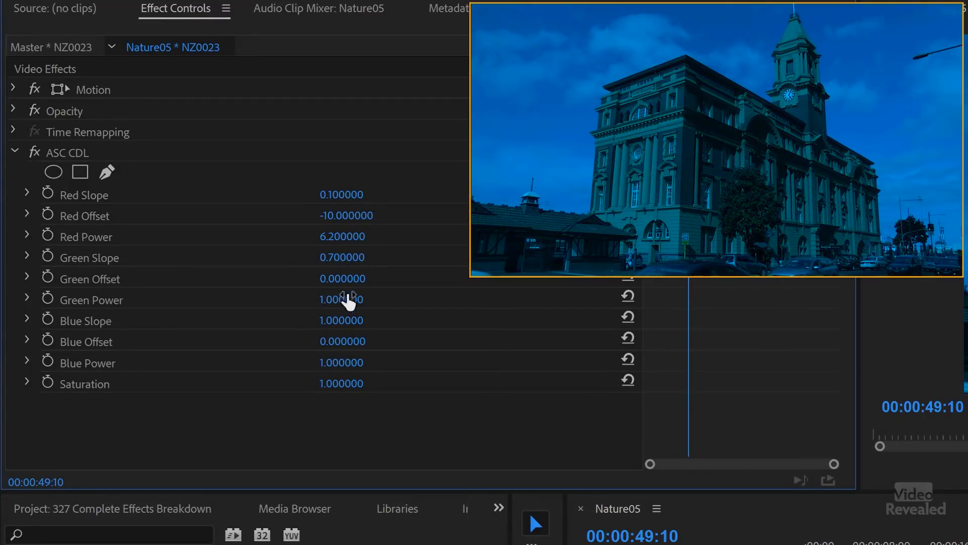
pyautogui.moveTo(346, 299)
pyautogui.mouseDown()
pyautogui.moveTo(416, 299)
pyautogui.moveTo(316, 299)
pyautogui.moveTo(335, 300)
pyautogui.mouseUp()
pyautogui.moveTo(343, 341); pyautogui.dragTo(389, 361)
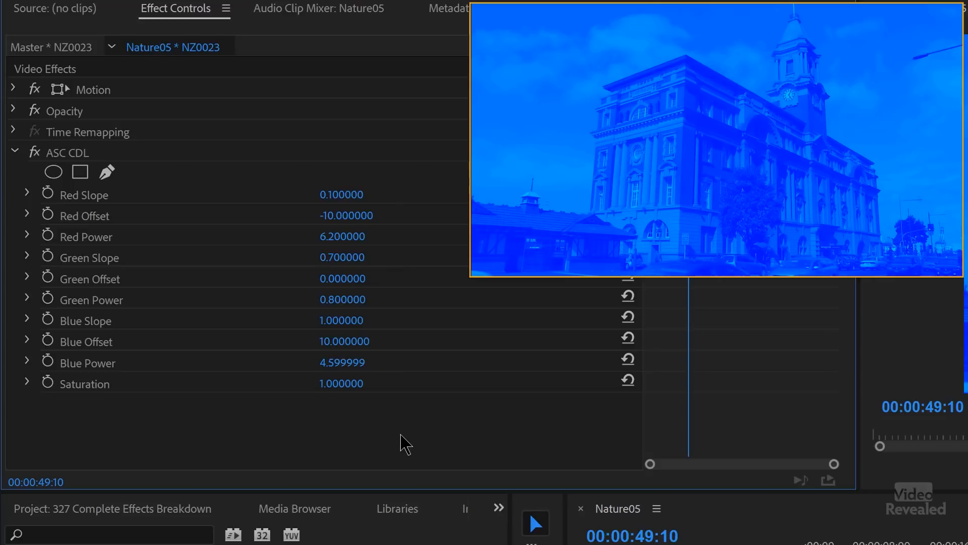
# Replace ASC CDL with the Brightness & Contrast effect on the NZ0023 clip.
pyautogui.click(77, 145)
pyautogui.press('Delete')
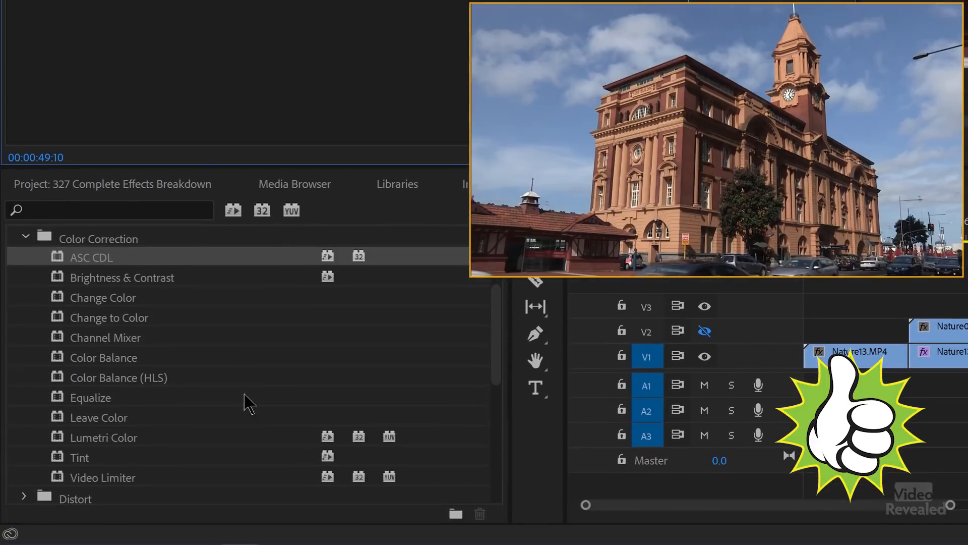
pyautogui.click(129, 351)
pyautogui.doubleClick(129, 287)
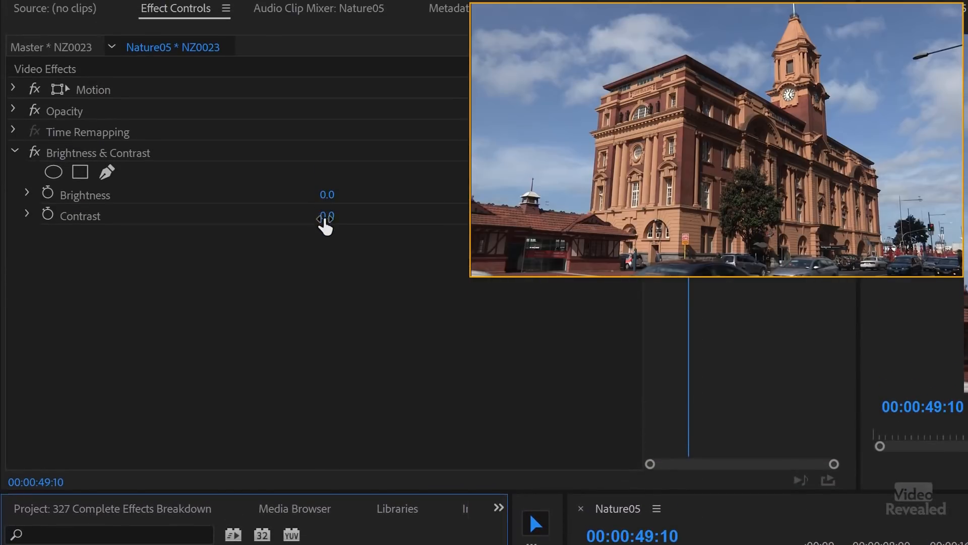
# Set Brightness to 3 and Contrast to 70 on the NZ0023 clip and remove the Brightness & Contrast effect.
pyautogui.moveTo(323, 218); pyautogui.dragTo(309, 192)
pyautogui.click(98, 154)
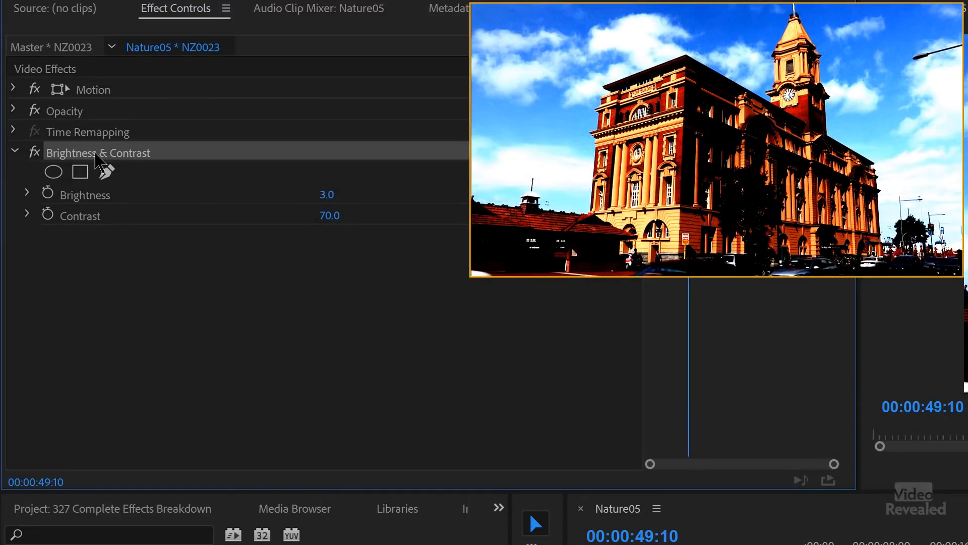
pyautogui.press('Delete')
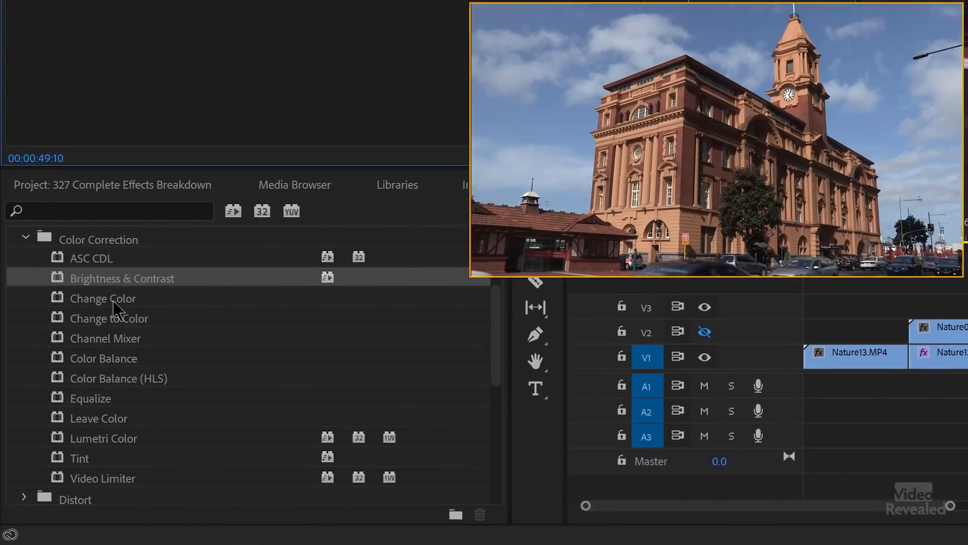
# Open the Change Color settings on the Nature13.MP4 butterfly clip and toggle the effect to compare the original and changed colors.
pyautogui.click(963, 433)
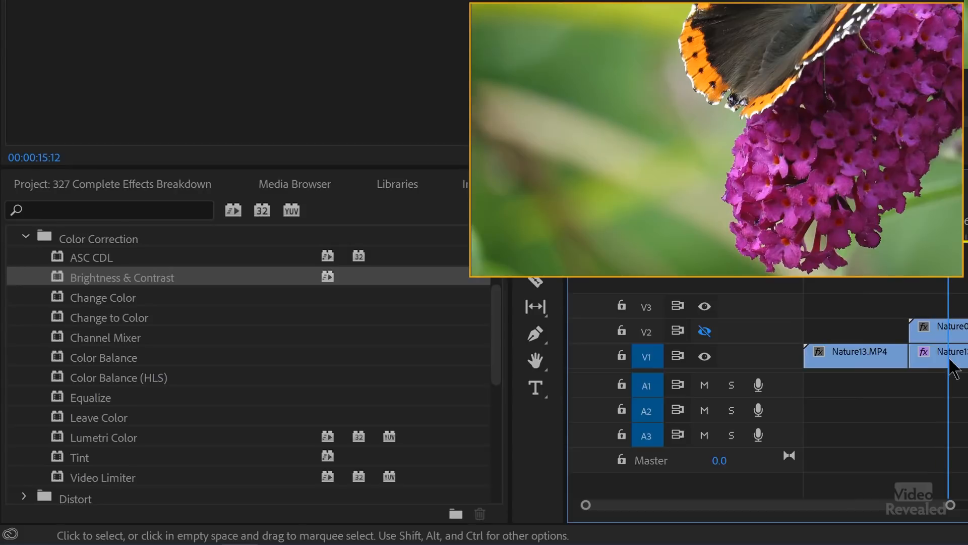
pyautogui.click(954, 368)
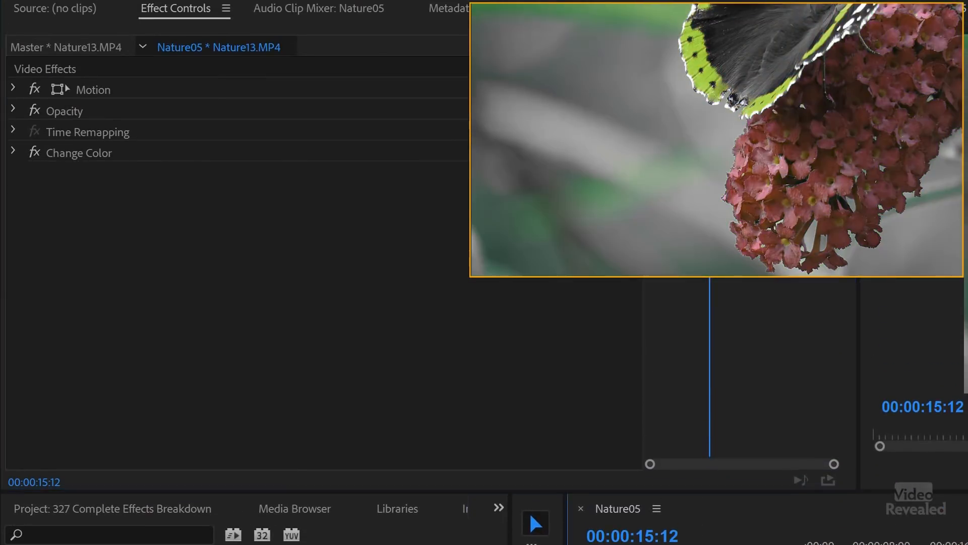
pyautogui.click(11, 151)
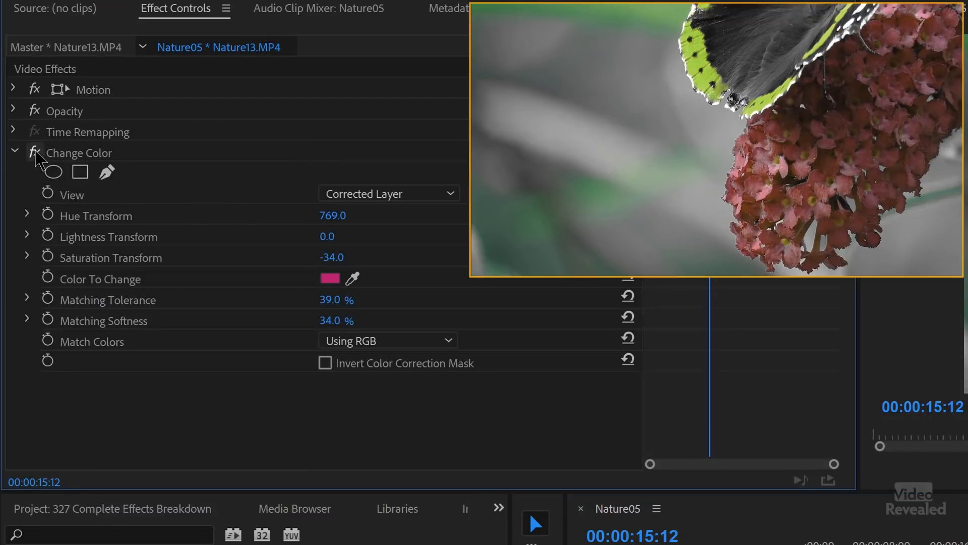
pyautogui.click(35, 153)
pyautogui.click(34, 152)
pyautogui.click(34, 152)
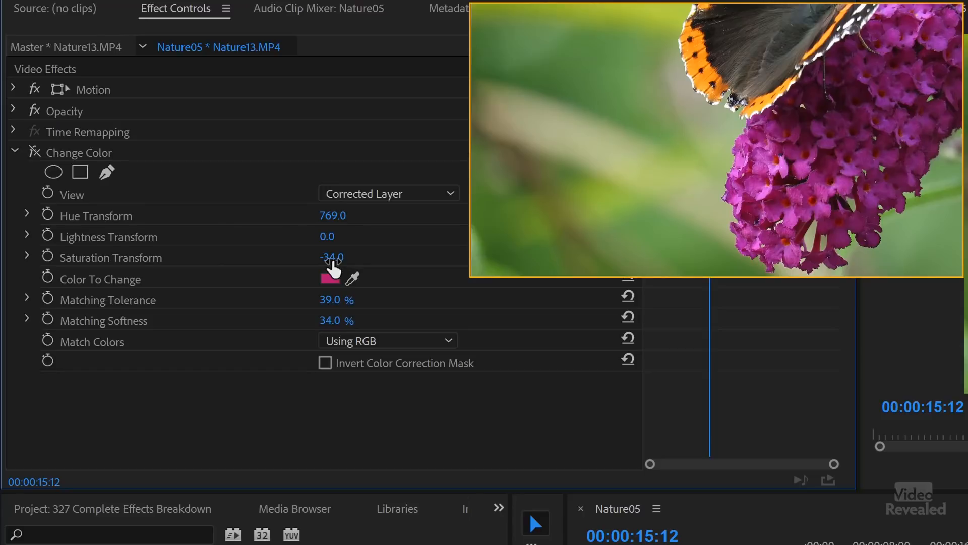
# Try a different Saturation Transform in Change Color, undo it, and set Hue Transform to 539.
pyautogui.moveTo(332, 258); pyautogui.dragTo(355, 258)
pyautogui.hotkey('ctrl', 'z')
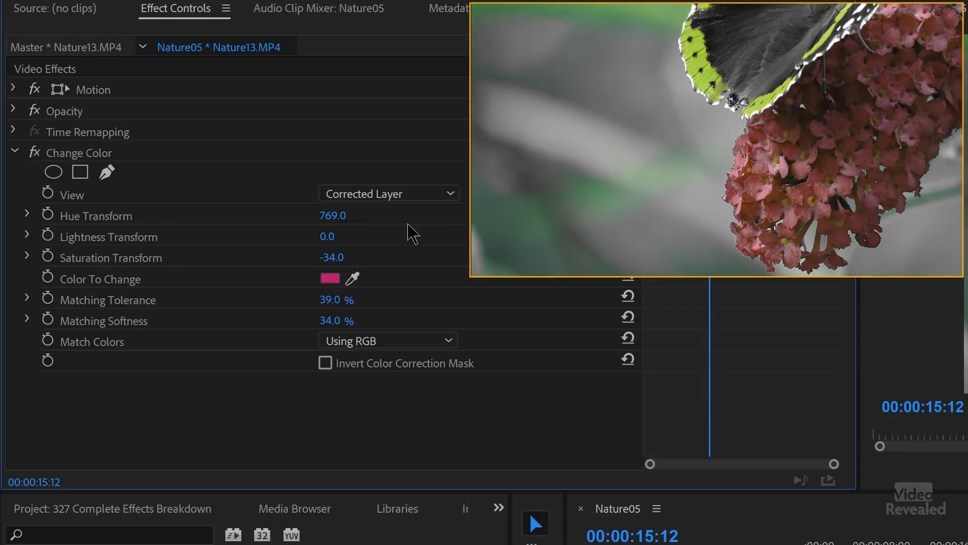
pyautogui.moveTo(332, 215); pyautogui.dragTo(360, 219)
# View Change Color's Color Correction Mask and set Matching Tolerance to 28% and Matching Softness to 16%.
pyautogui.click(443, 195)
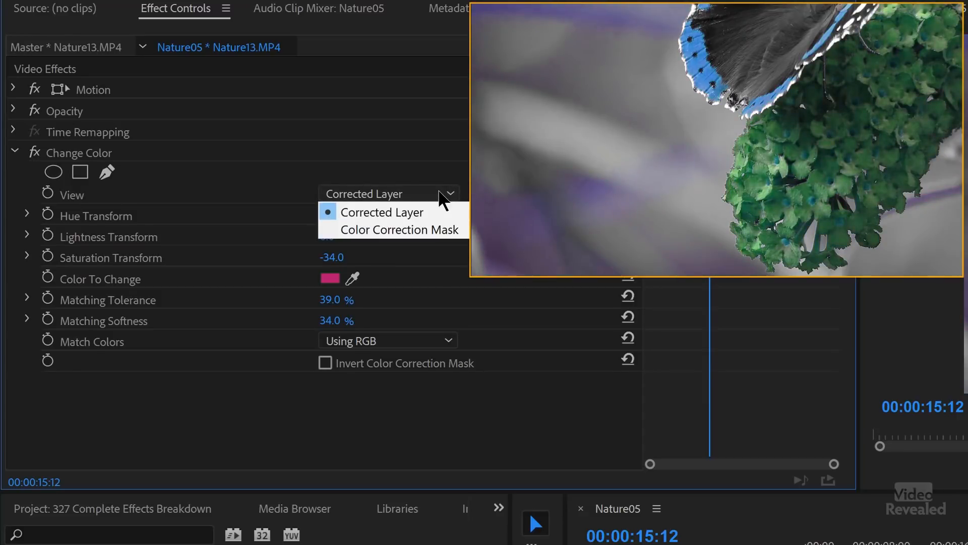
pyautogui.click(458, 228)
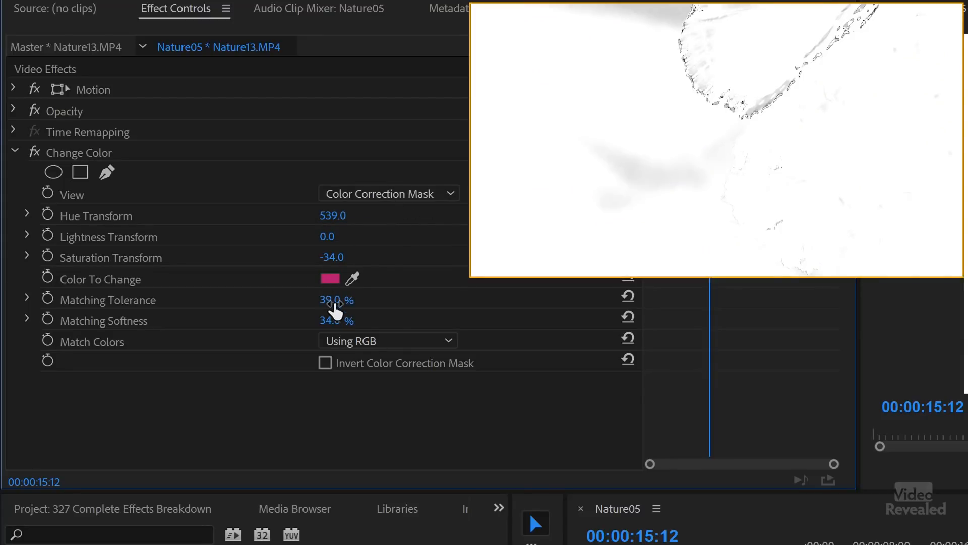
pyautogui.moveTo(332, 303); pyautogui.dragTo(321, 321)
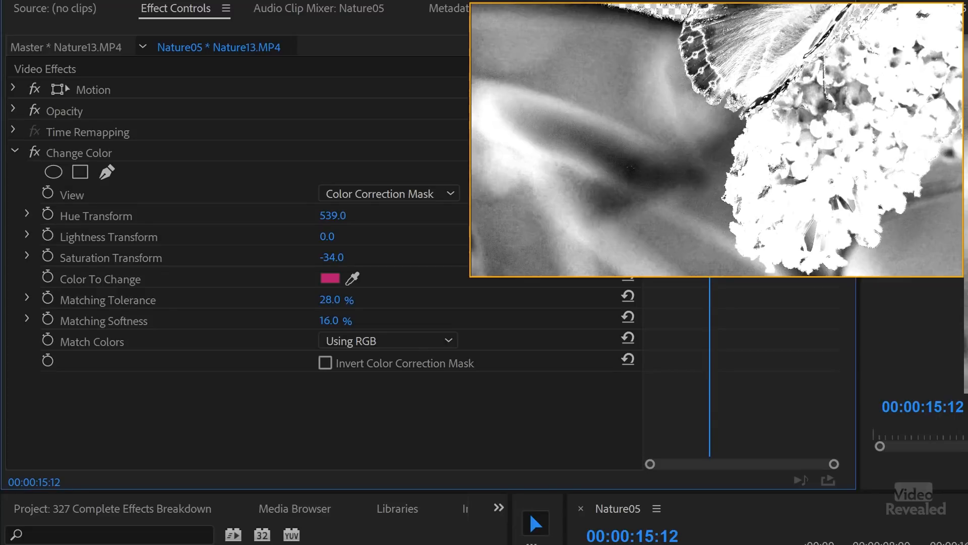
# Return Change Color's View to Corrected Layer and try further Hue Transform values.
pyautogui.click(396, 195)
pyautogui.click(413, 212)
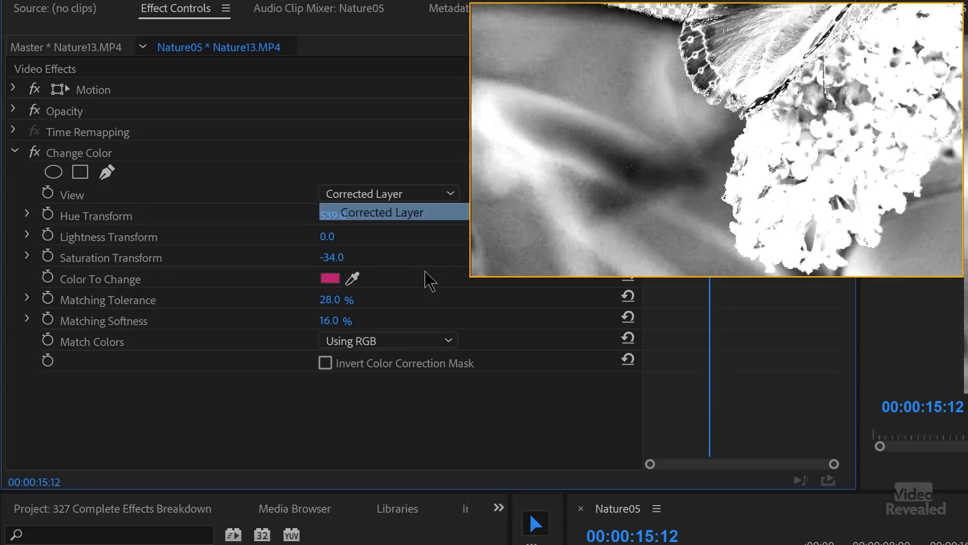
pyautogui.moveTo(332, 216); pyautogui.dragTo(446, 215)
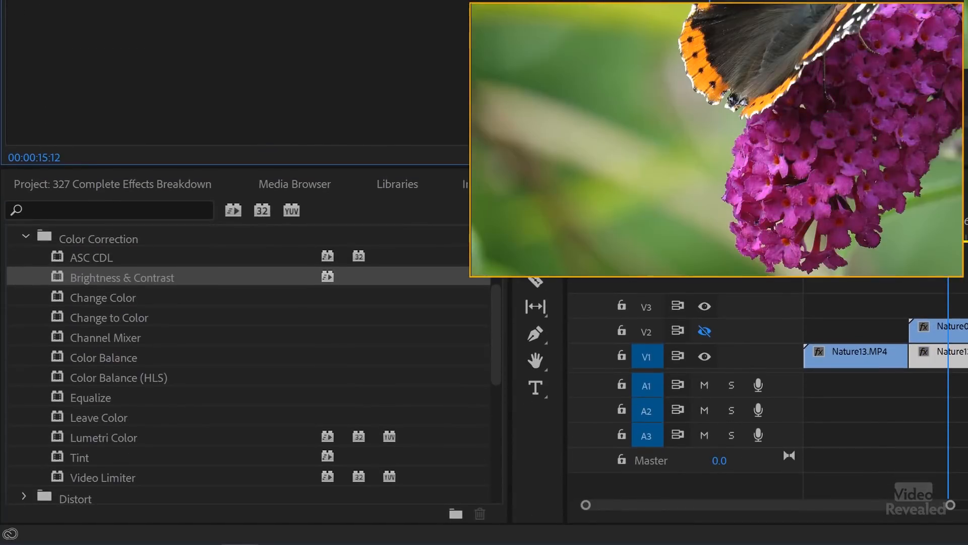
# Switch to the Change to Color effect on the orange-winged butterfly clip and compare the image with the effect off and on.
pyautogui.click(126, 302)
pyautogui.click(132, 321)
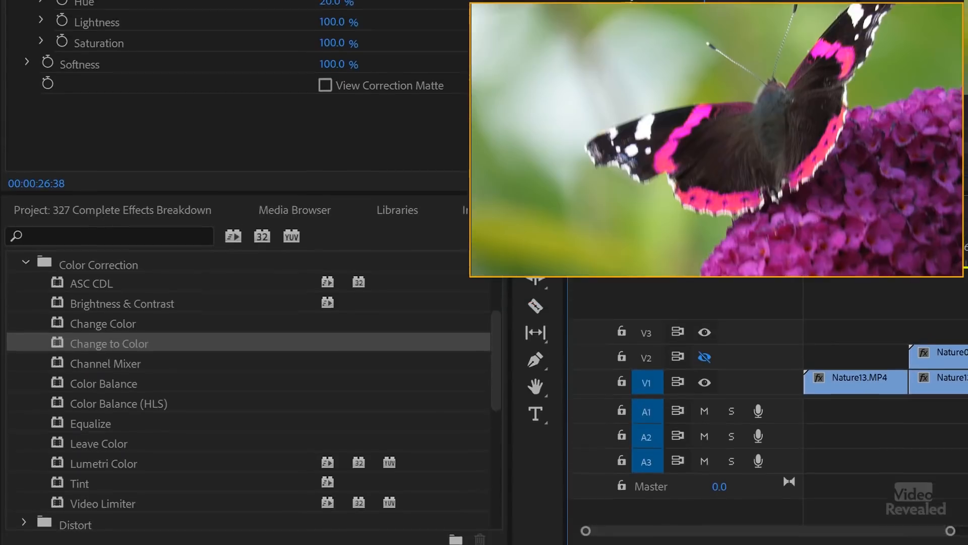
pyautogui.click(34, 153)
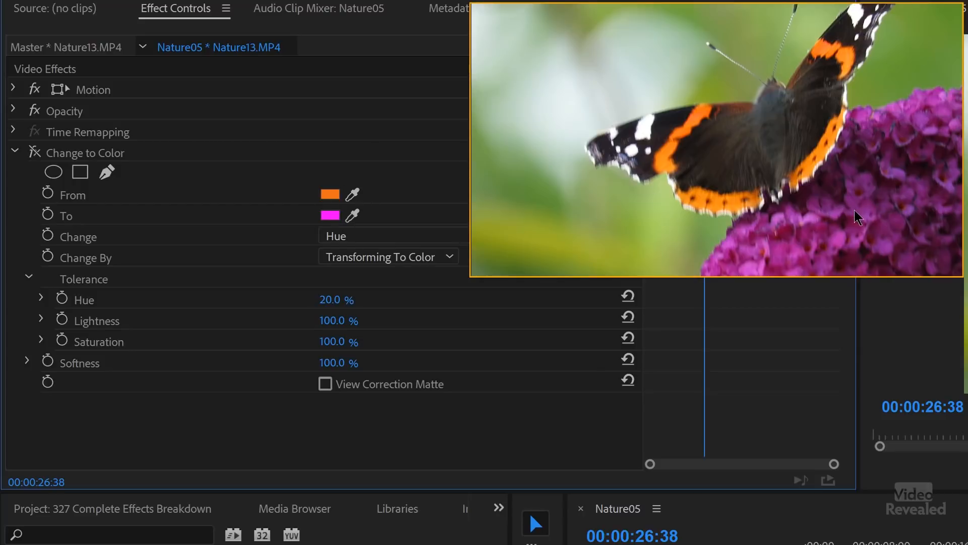
pyautogui.click(34, 151)
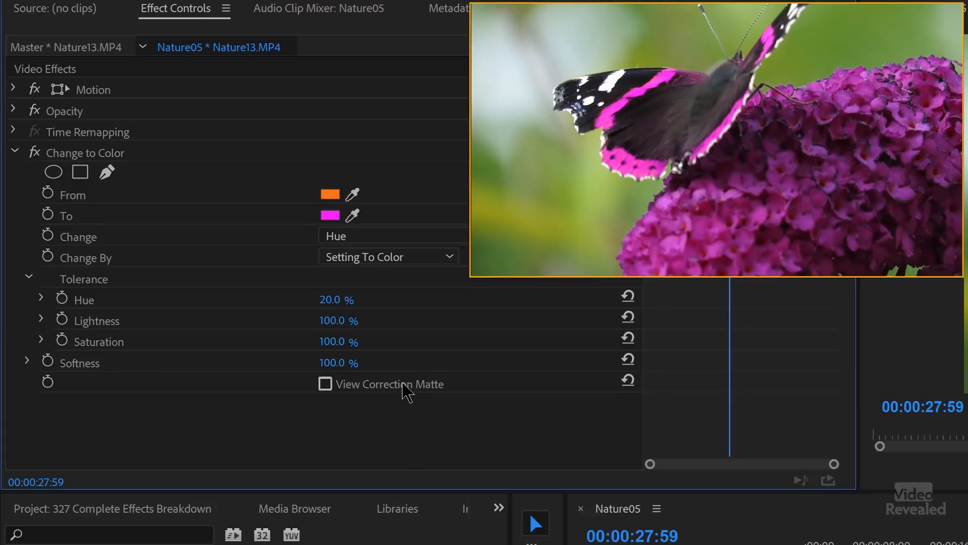
# Turn on View Correction Matte for Change to Color and lower the Softness.
pyautogui.click(325, 384)
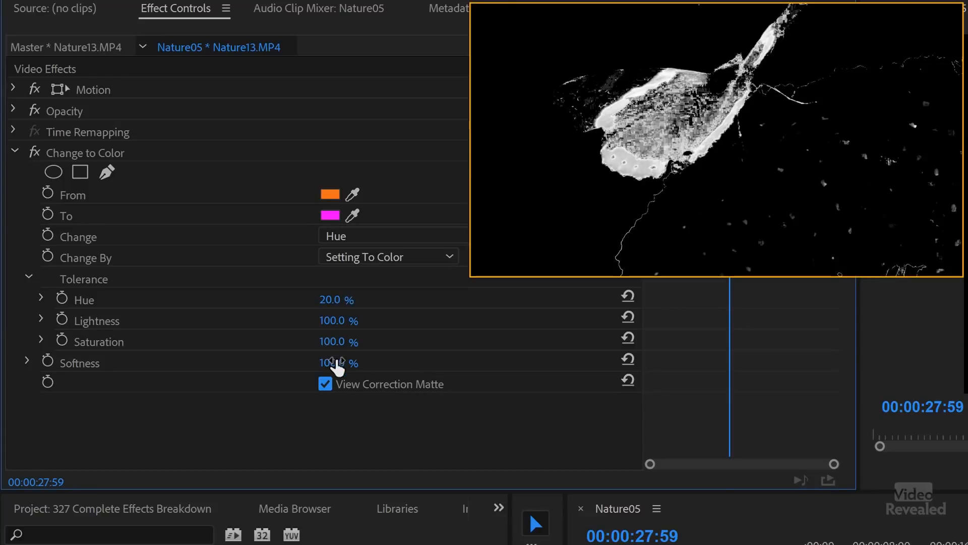
pyautogui.moveTo(382, 362); pyautogui.dragTo(282, 362)
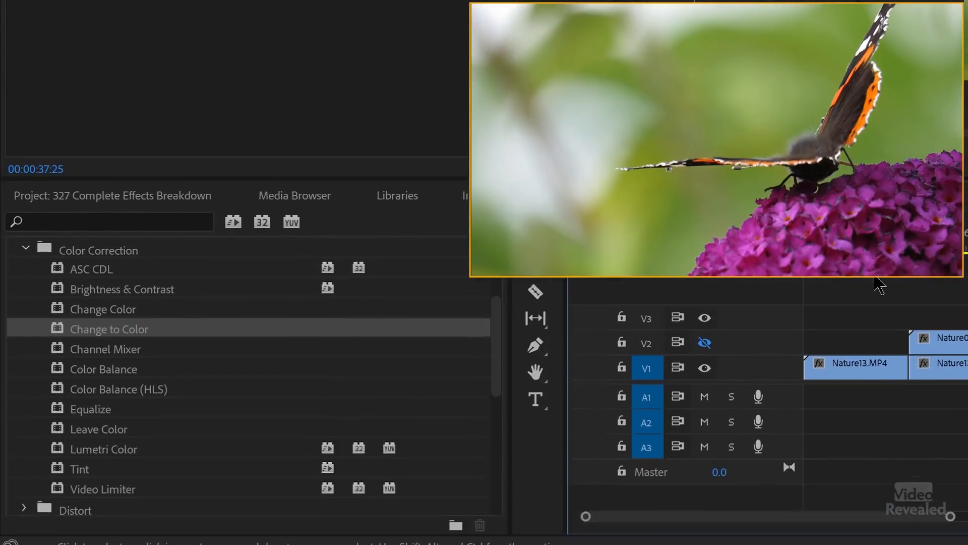
# Apply Channel Mixer to the Nature13.MP4 clip and try different Red-Green amounts, including 40, ending at -13.
pyautogui.doubleClick(59, 341)
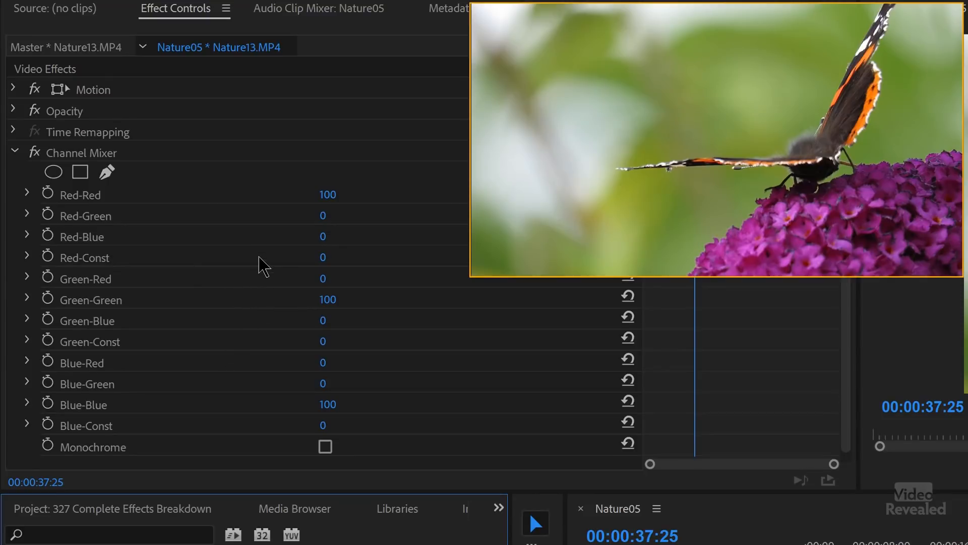
pyautogui.moveTo(331, 220); pyautogui.dragTo(350, 215)
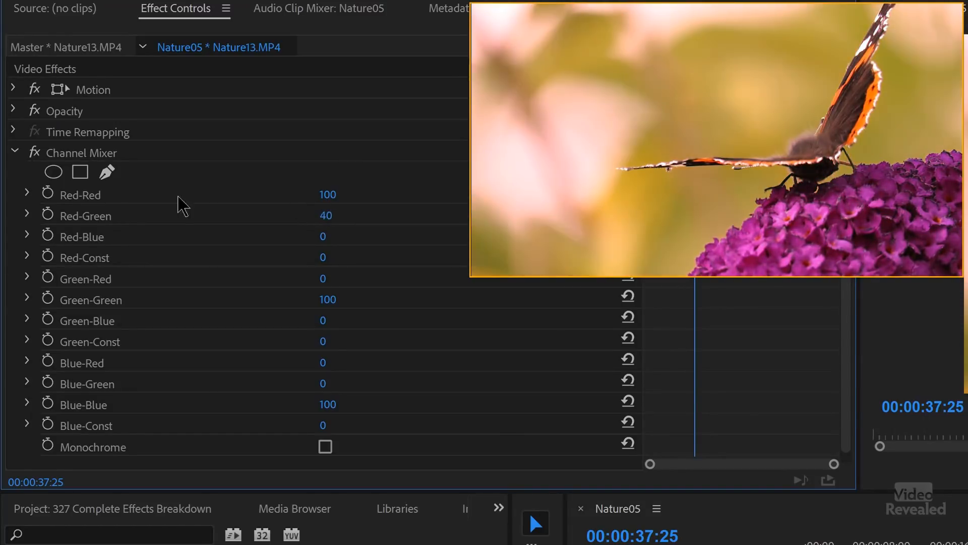
pyautogui.click(26, 213)
pyautogui.moveTo(381, 251); pyautogui.dragTo(530, 255)
pyautogui.moveTo(340, 269); pyautogui.dragTo(309, 288)
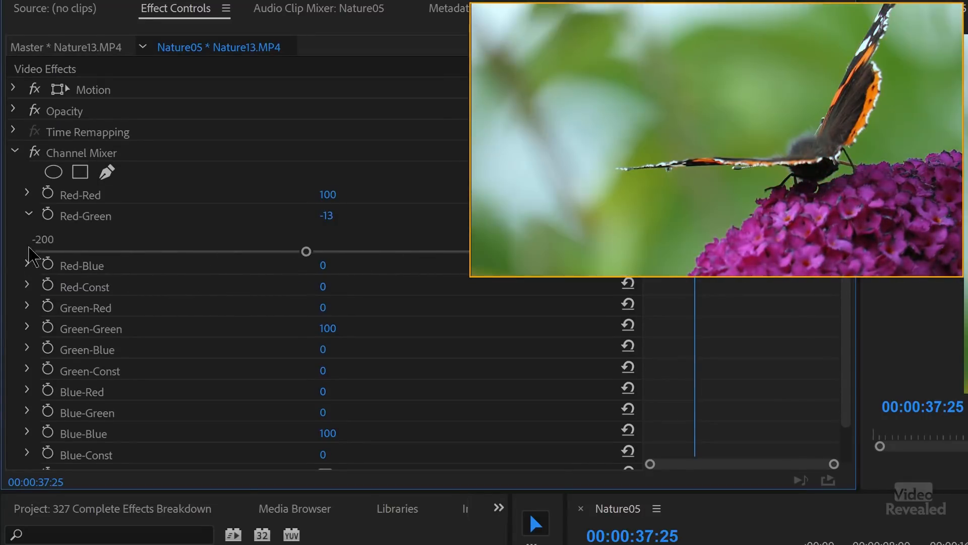
pyautogui.click(26, 218)
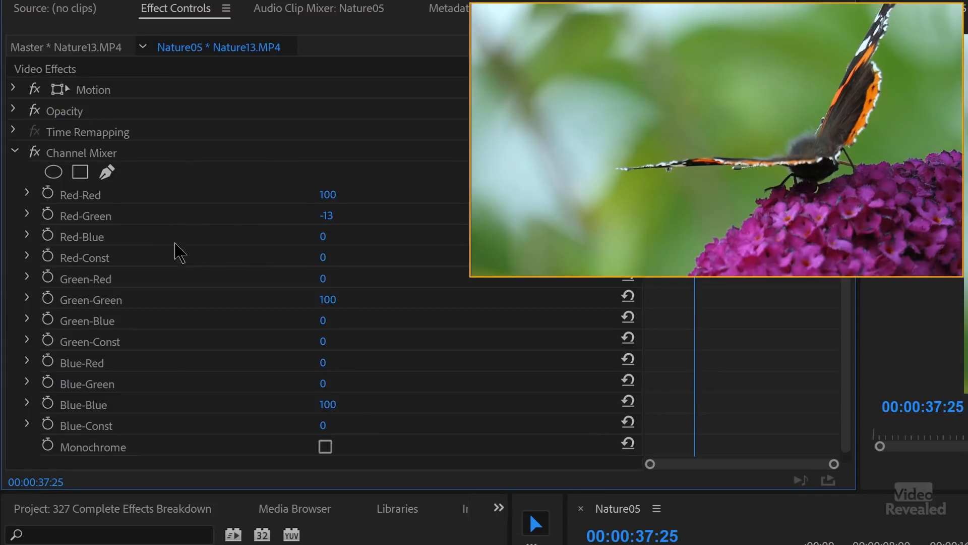
# Set Channel Mixer's Red-Blue to 111 and Red-Const to -11, enable Monochrome, and vary other channel values such as Blue-Red and Green-Const.
pyautogui.moveTo(321, 247)
pyautogui.mouseDown()
pyautogui.moveTo(279, 247)
pyautogui.moveTo(378, 247)
pyautogui.moveTo(286, 257)
pyautogui.moveTo(342, 258)
pyautogui.moveTo(319, 257)
pyautogui.mouseUp()
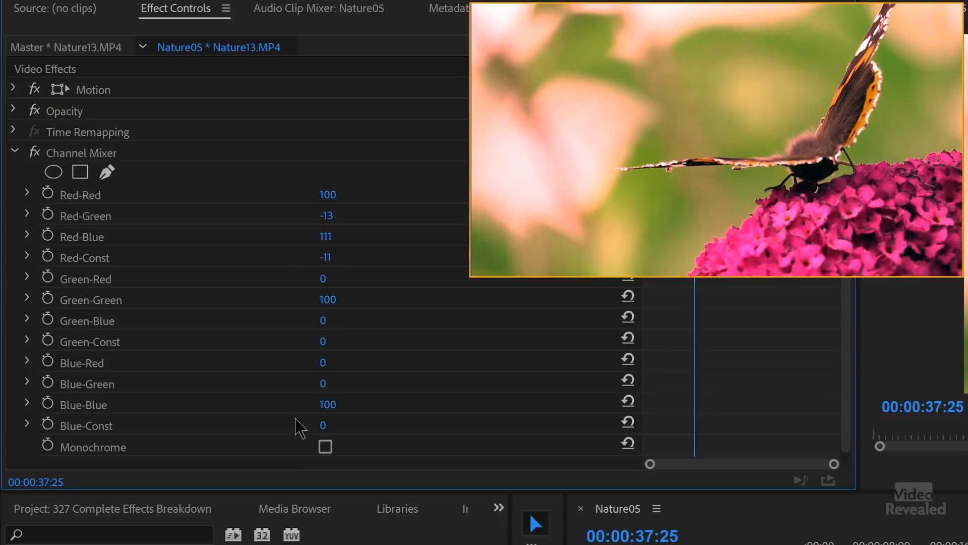
pyautogui.moveTo(322, 362)
pyautogui.mouseDown()
pyautogui.moveTo(422, 362)
pyautogui.moveTo(319, 362)
pyautogui.mouseUp()
pyautogui.click(326, 447)
pyautogui.moveTo(323, 342); pyautogui.dragTo(343, 344)
pyautogui.moveTo(326, 257); pyautogui.dragTo(326, 215)
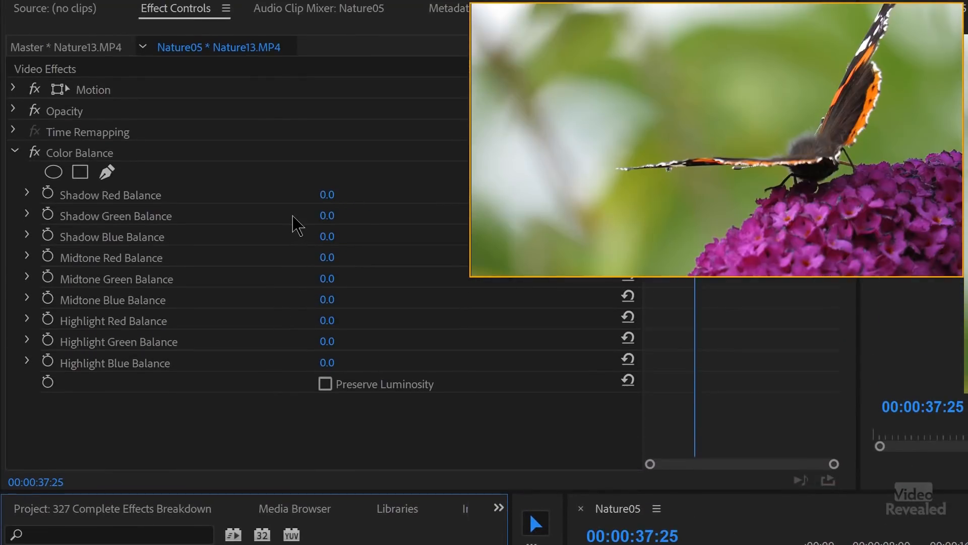
# Try Color Balance's Shadow Red Balance at 80 on the Nature13.MP4 clip and undo it.
pyautogui.moveTo(325, 194)
pyautogui.mouseDown()
pyautogui.moveTo(338, 195)
pyautogui.moveTo(288, 195)
pyautogui.moveTo(327, 195)
pyautogui.mouseUp()
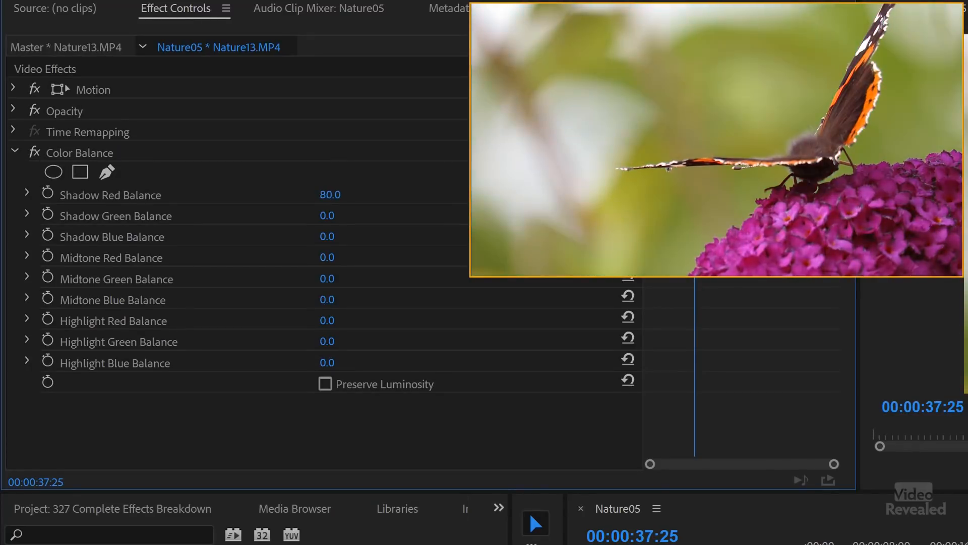
pyautogui.hotkey('ctrl', 'z')
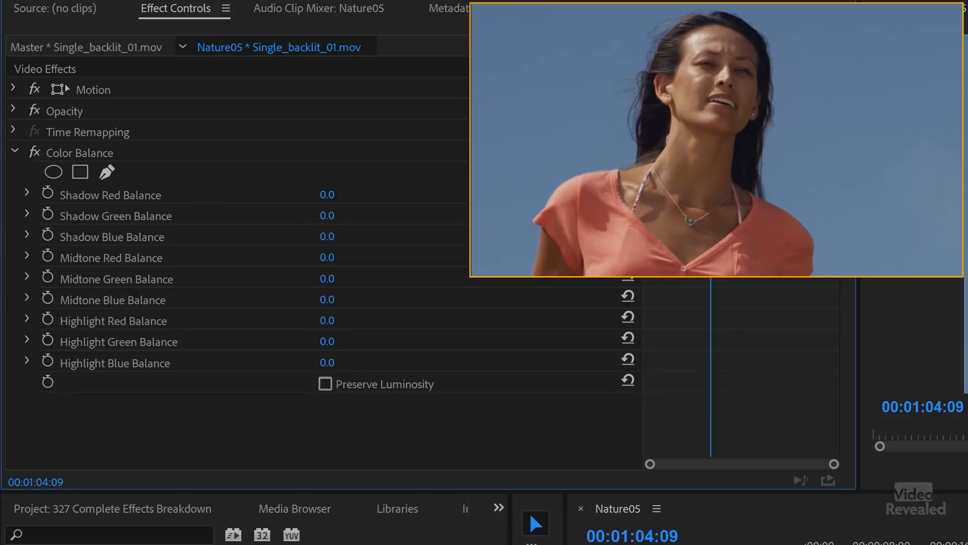
# On Single_backlit_01.mov, set Color Balance's Shadow Red Balance to -52 and Highlight Blue Balance to 96, with Preserve Luminosity enabled.
pyautogui.moveTo(330, 216)
pyautogui.mouseDown()
pyautogui.moveTo(352, 216)
pyautogui.moveTo(334, 211)
pyautogui.mouseUp()
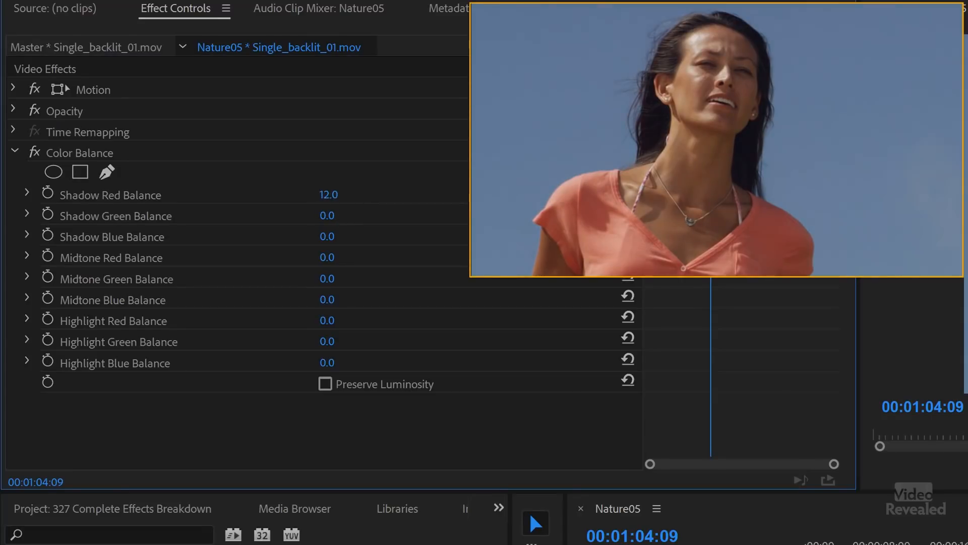
pyautogui.moveTo(329, 194); pyautogui.dragTo(363, 264)
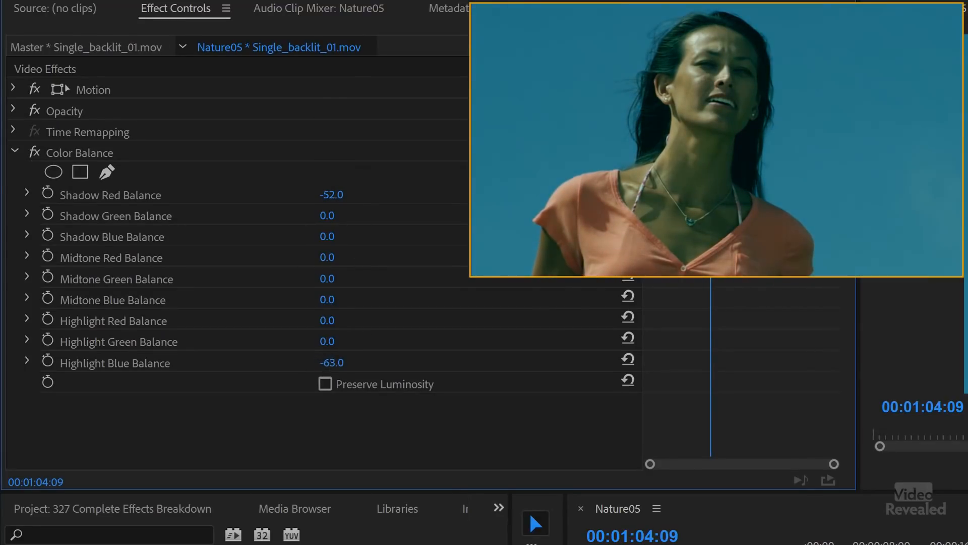
pyautogui.moveTo(330, 363); pyautogui.dragTo(292, 412)
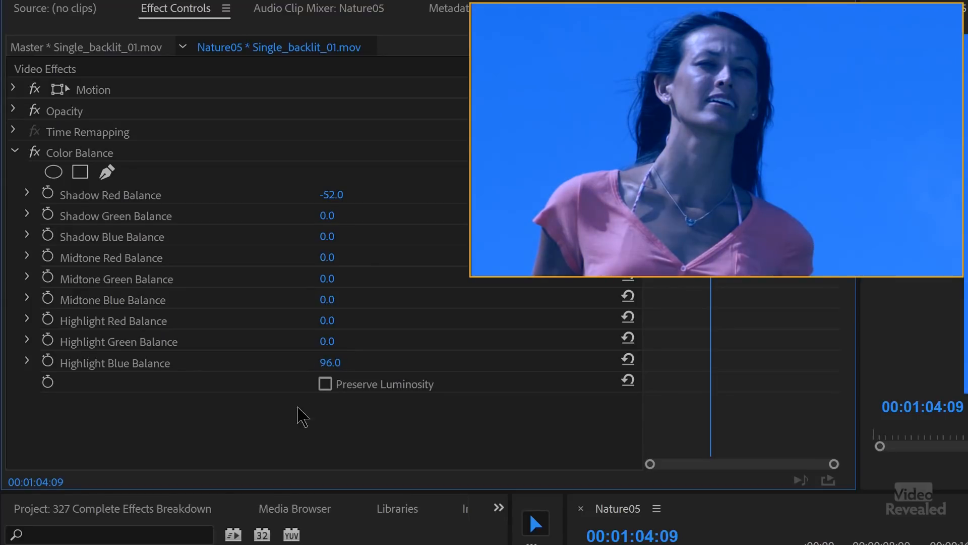
pyautogui.click(326, 385)
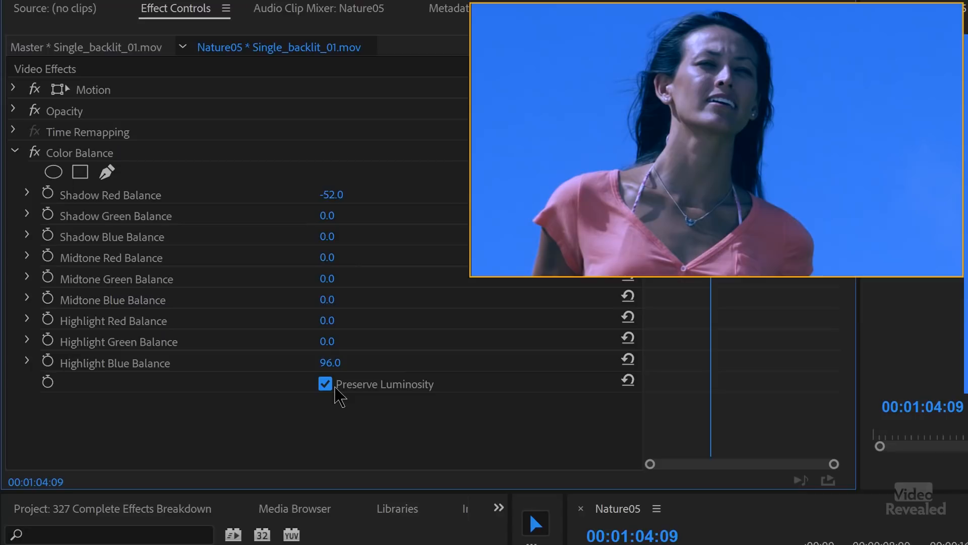
# Replace Color Balance with Color Balance (HLS) on Single_backlit_01.mov, set Lightness and Saturation to 8, and shift the Hue strongly.
pyautogui.click(107, 154)
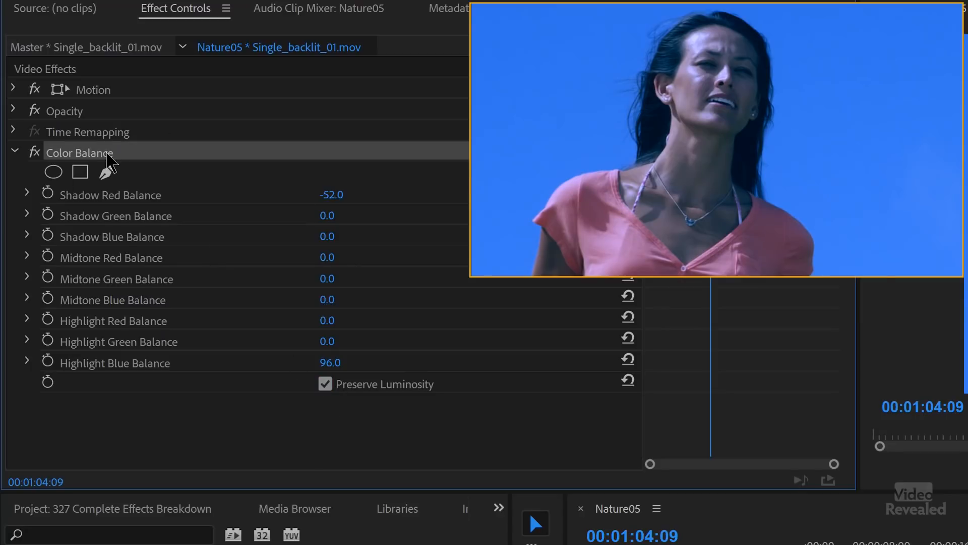
pyautogui.press('Delete')
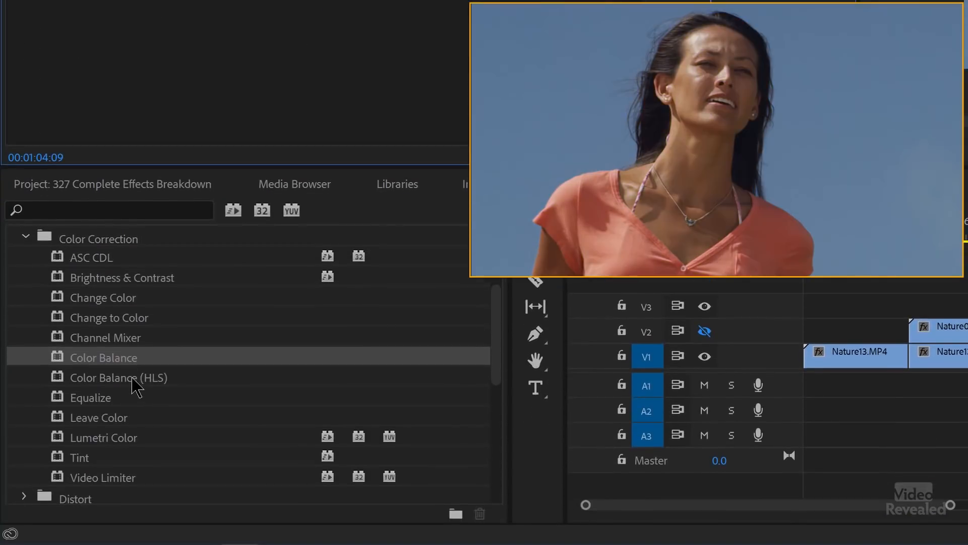
pyautogui.doubleClick(130, 378)
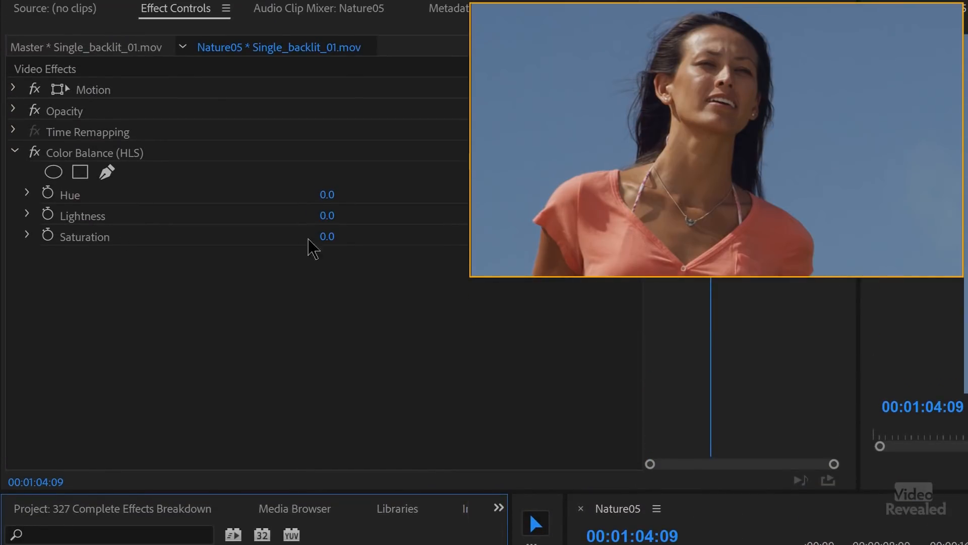
pyautogui.moveTo(326, 216); pyautogui.dragTo(342, 237)
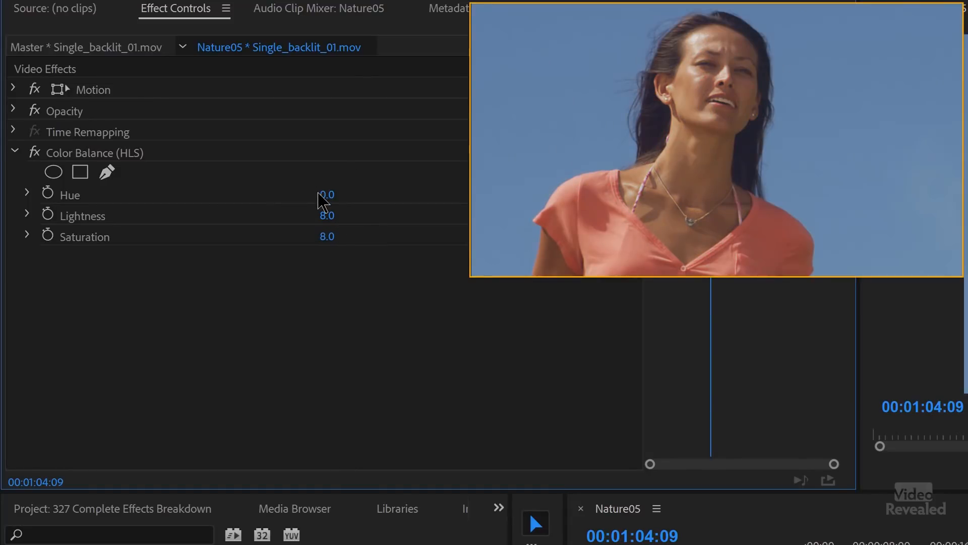
pyautogui.moveTo(328, 194); pyautogui.dragTo(383, 194)
# Replace Color Balance (HLS) with the Equalize effect on the Single_backlit_01.mov clip.
pyautogui.click(138, 149)
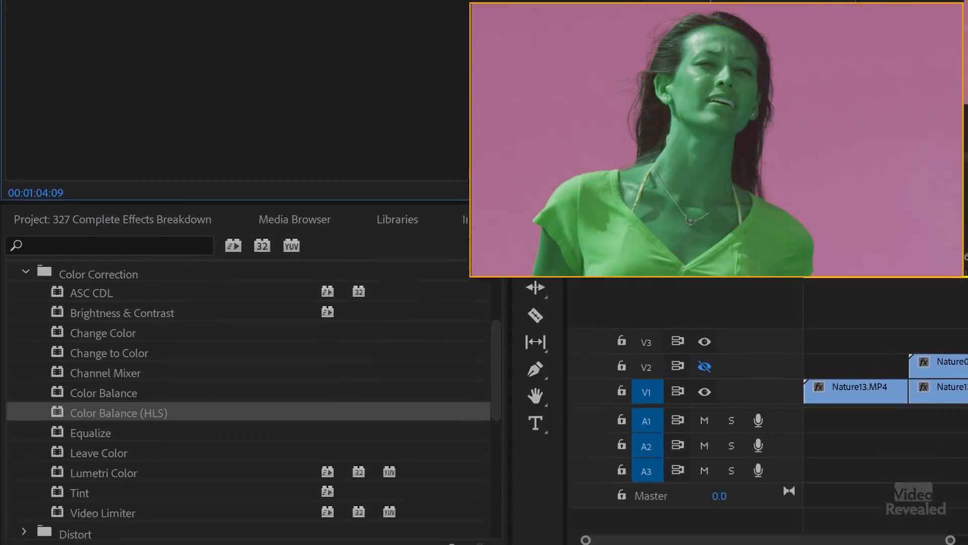
pyautogui.press('Delete')
pyautogui.doubleClick(101, 399)
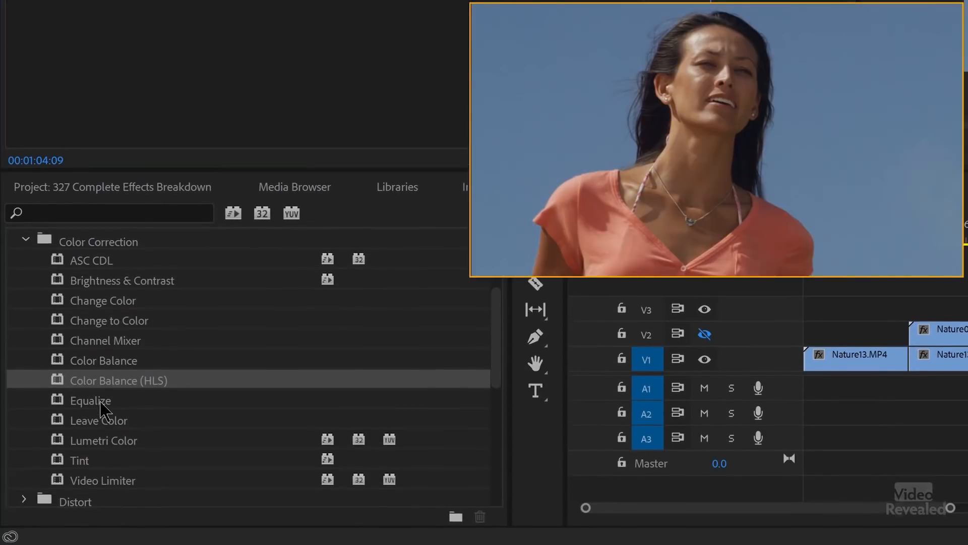
# Set Amount to Equalize to 84% and display the Lumetri Scopes docked between the effect controls and the program monitor.
pyautogui.moveTo(334, 217)
pyautogui.mouseDown()
pyautogui.moveTo(281, 217)
pyautogui.moveTo(348, 215)
pyautogui.mouseUp()
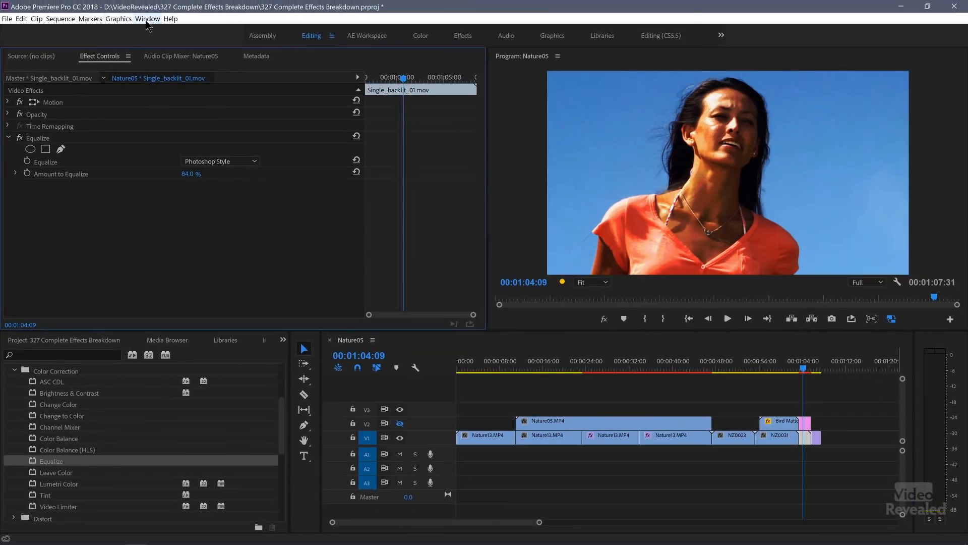
pyautogui.click(147, 20)
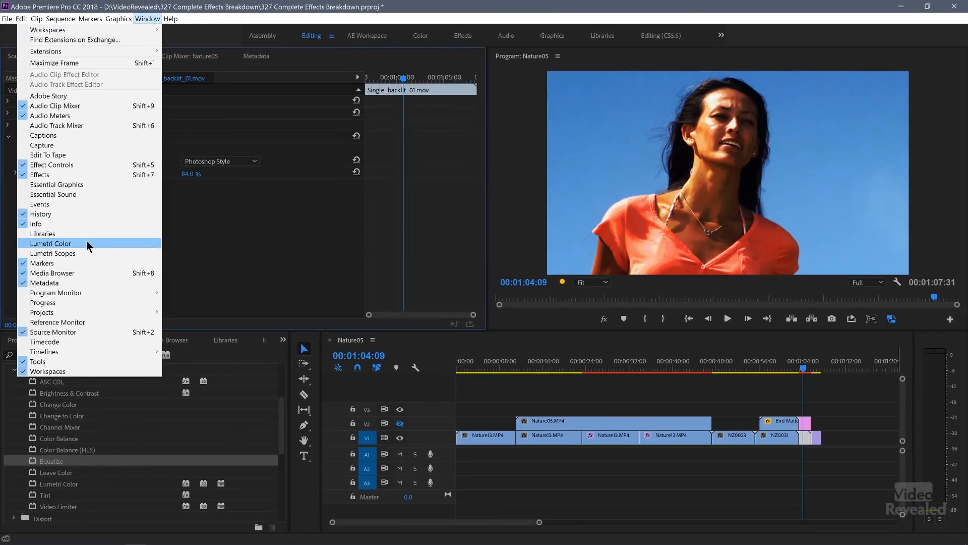
pyautogui.click(83, 253)
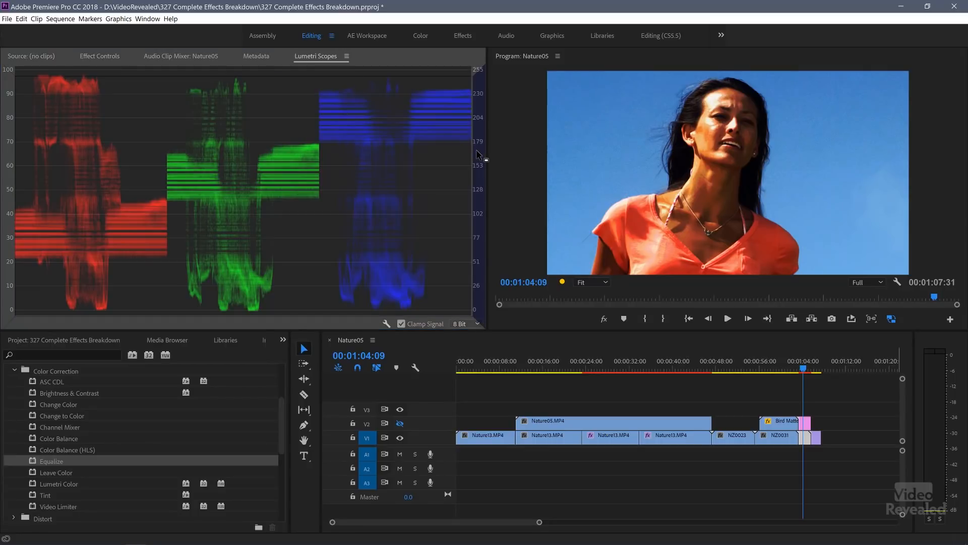
pyautogui.moveTo(476, 161); pyautogui.dragTo(476, 163)
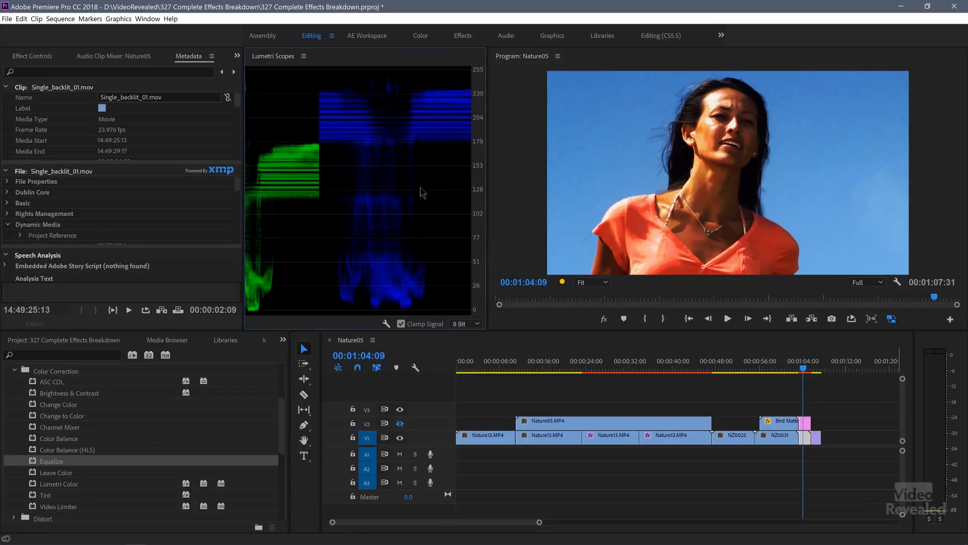
pyautogui.click(45, 58)
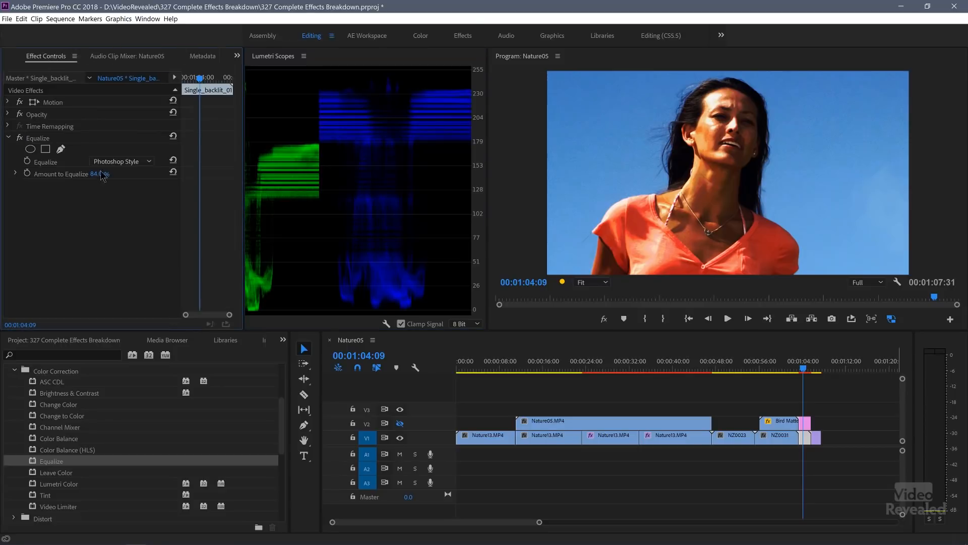
# Lower Amount to Equalize to 65%, switch the Equalize mode to Brightness, and reduce the amount to 52%.
pyautogui.moveTo(100, 180)
pyautogui.mouseDown()
pyautogui.moveTo(61, 180)
pyautogui.moveTo(94, 174)
pyautogui.mouseUp()
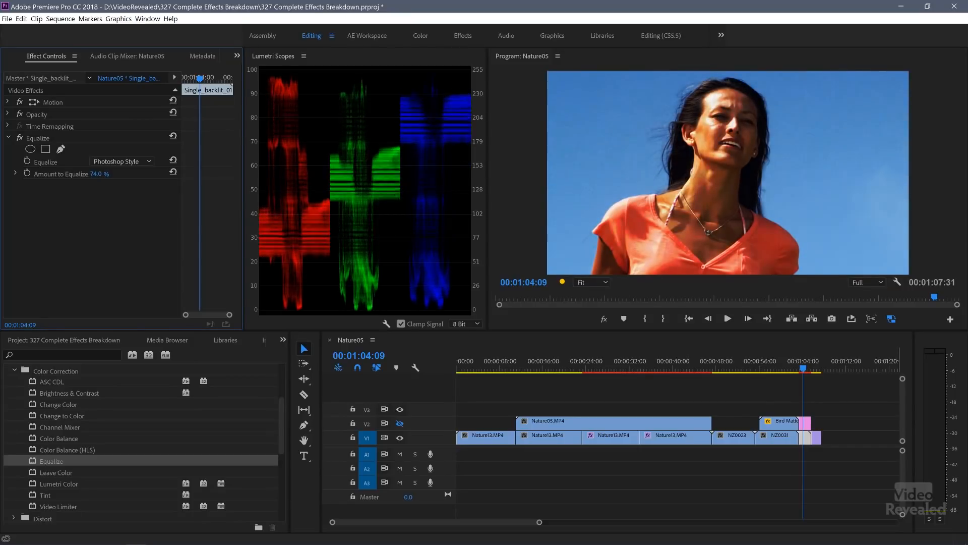
pyautogui.click(141, 161)
pyautogui.click(143, 181)
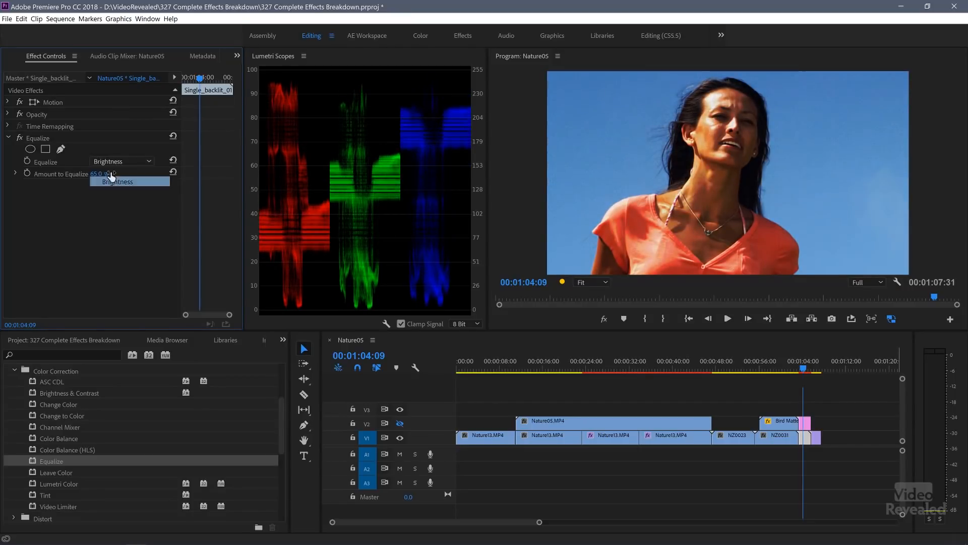
pyautogui.moveTo(95, 174)
pyautogui.mouseDown()
pyautogui.moveTo(106, 174)
pyautogui.moveTo(81, 174)
pyautogui.mouseUp()
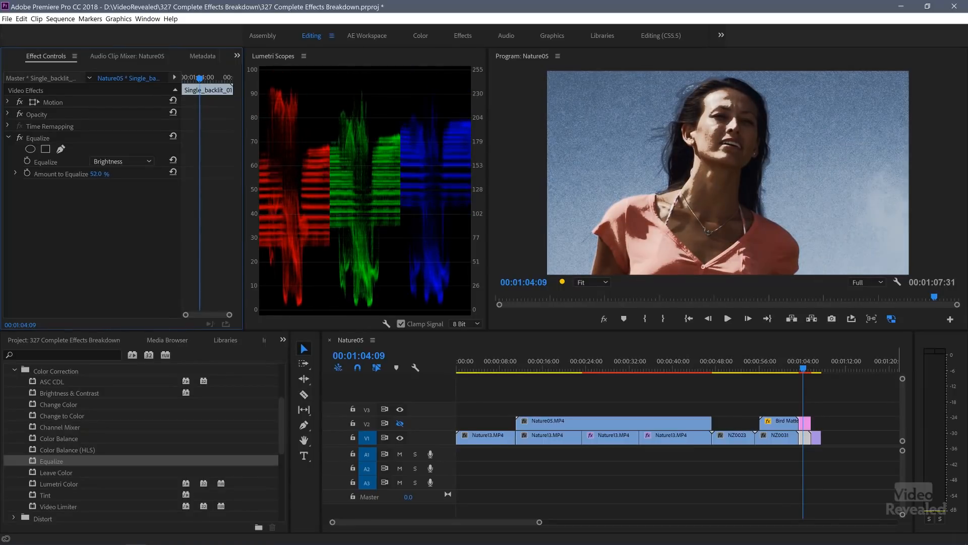
# Try Equalize in RGB mode with a lower amount, remove the effect, and close the Lumetri Scopes.
pyautogui.click(128, 161)
pyautogui.click(126, 171)
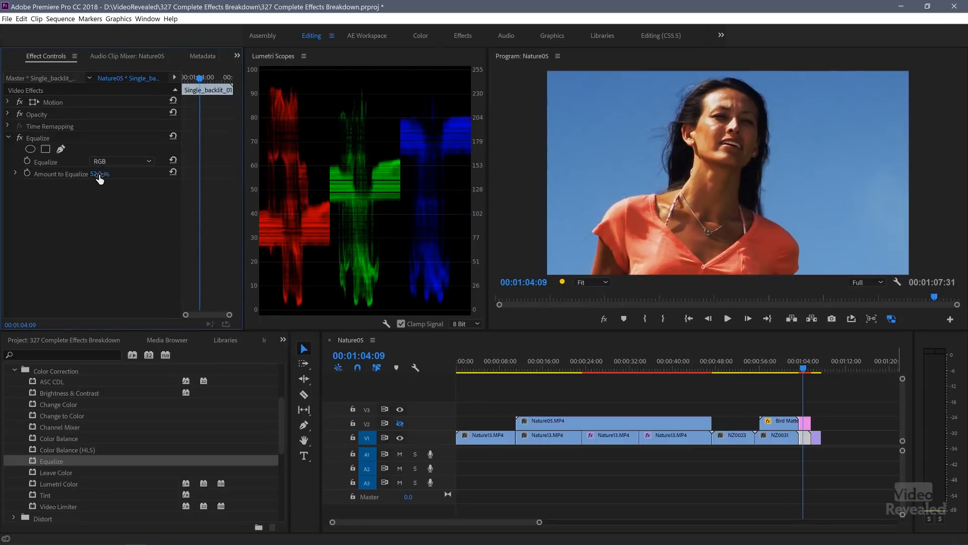
pyautogui.moveTo(95, 174); pyautogui.dragTo(62, 174)
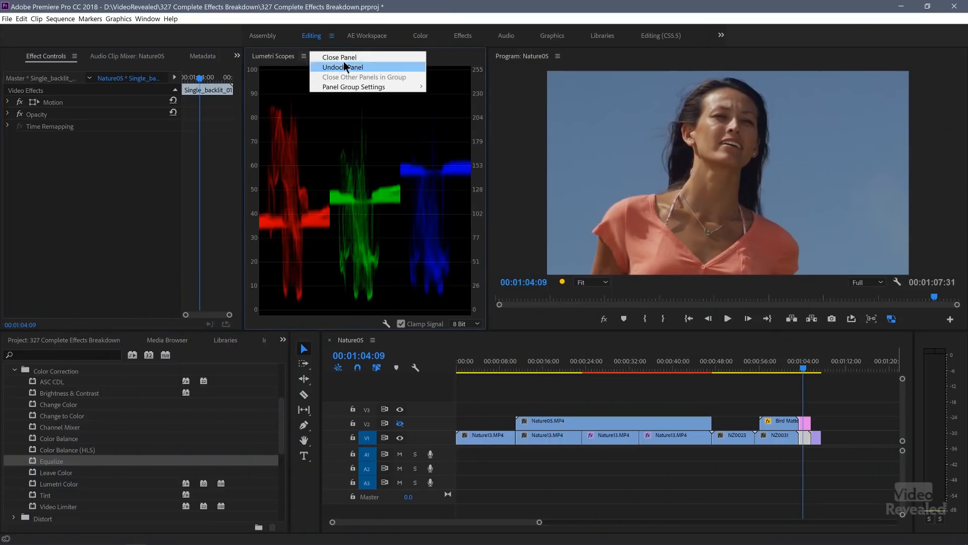
pyautogui.click(340, 57)
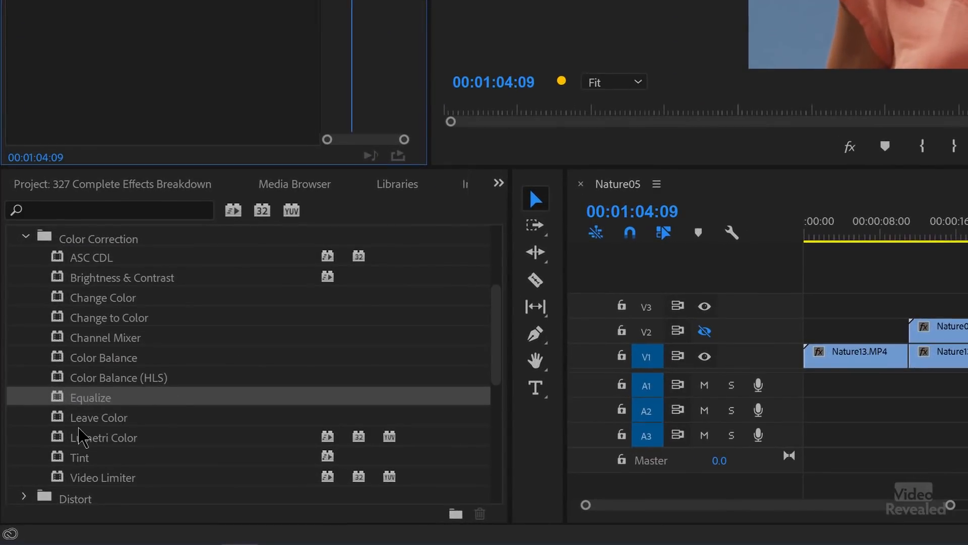
# Apply Leave Color to Single_backlit_01.mov, sample the salmon shirt as Color To Leave, and set Amount to Decolor to 98%.
pyautogui.doubleClick(64, 418)
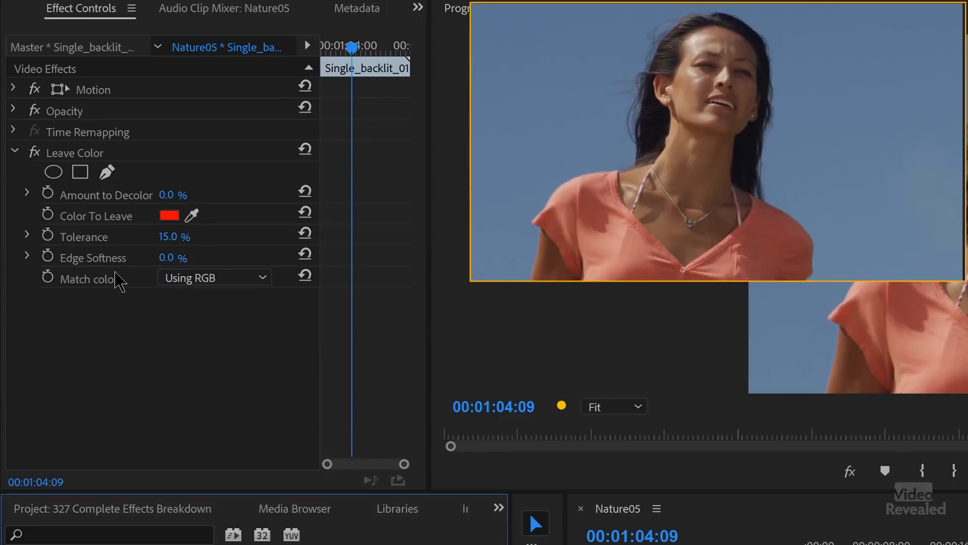
pyautogui.click(192, 216)
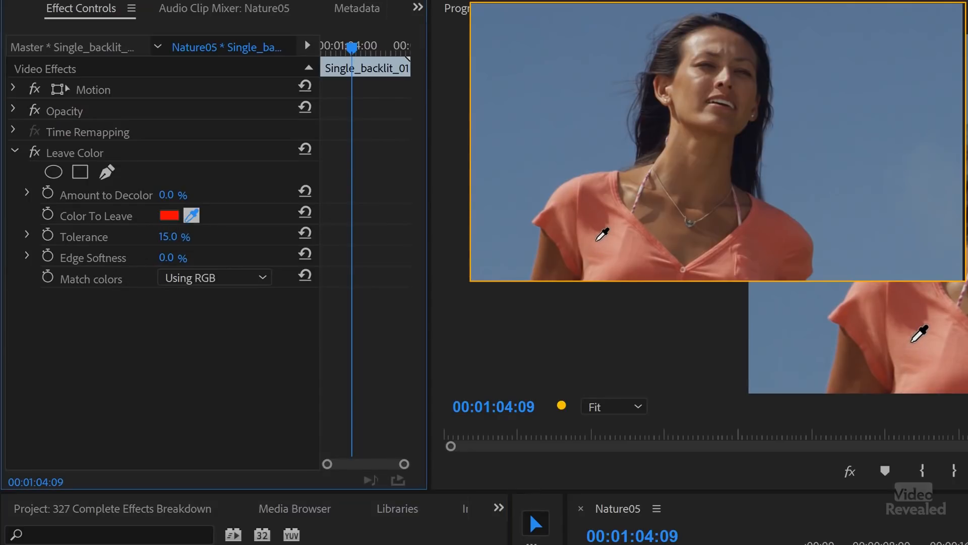
pyautogui.click(608, 236)
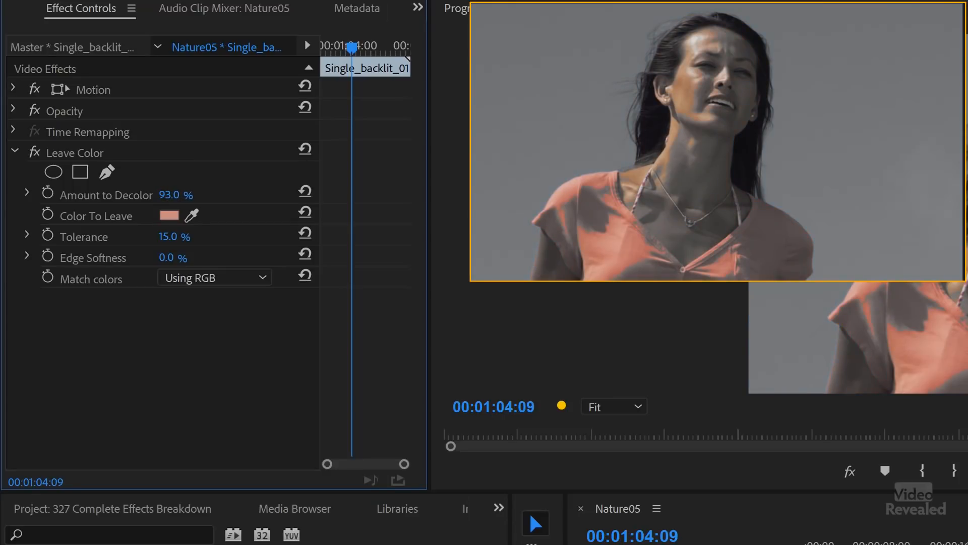
pyautogui.moveTo(170, 195); pyautogui.dragTo(249, 328)
# Try Leave Color's Match colors option Using Hue and return it to Using RGB.
pyautogui.click(237, 283)
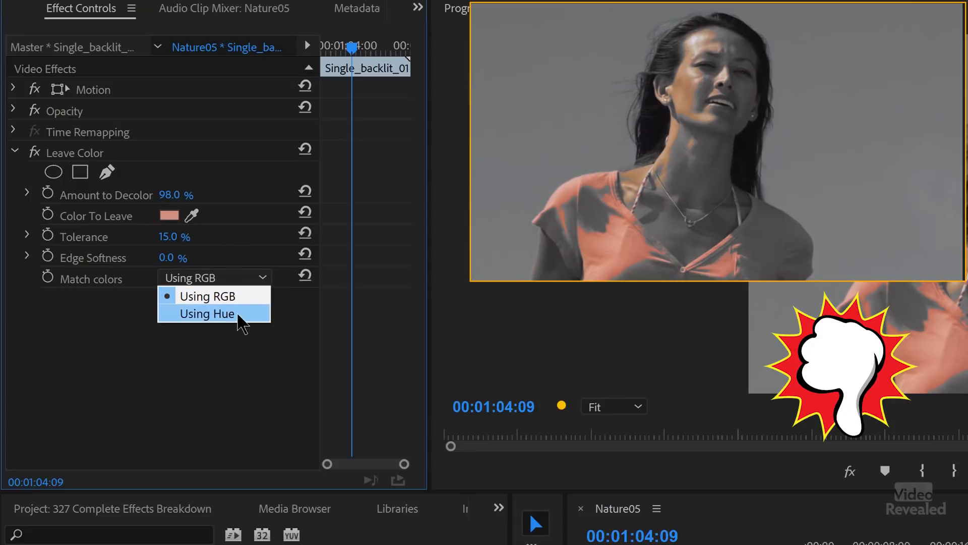
pyautogui.click(230, 315)
pyautogui.click(234, 280)
pyautogui.click(234, 295)
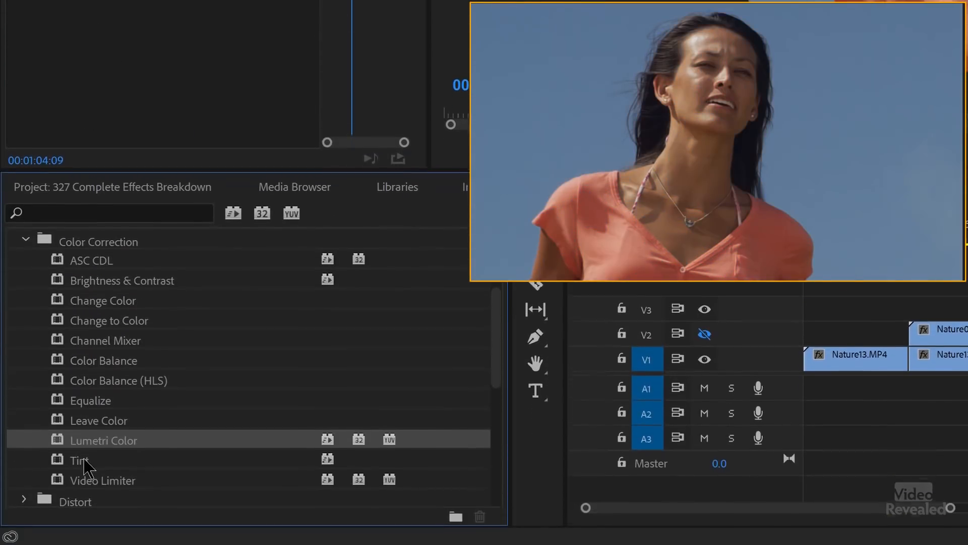
# Apply the Tint effect to Single_backlit_01.mov and map black to a deep blue.
pyautogui.click(84, 457)
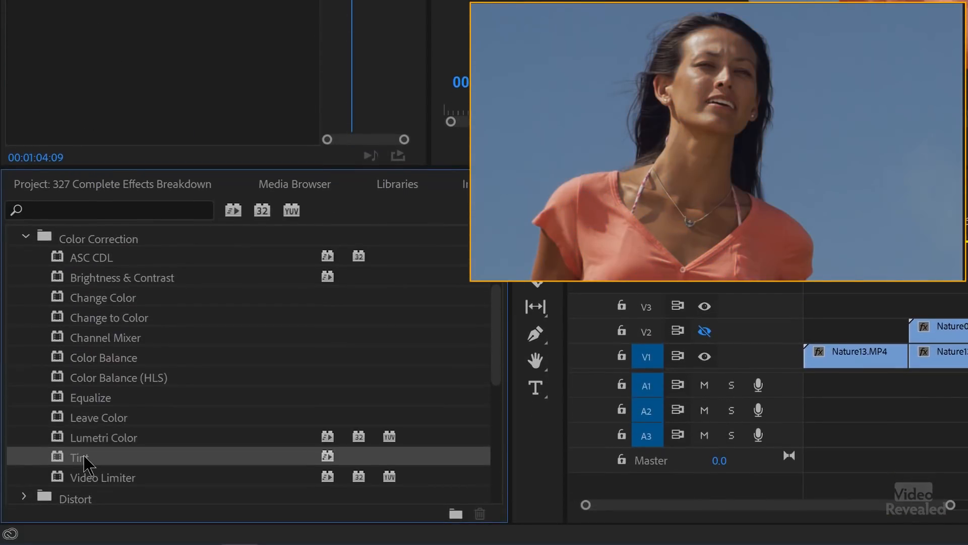
pyautogui.doubleClick(84, 457)
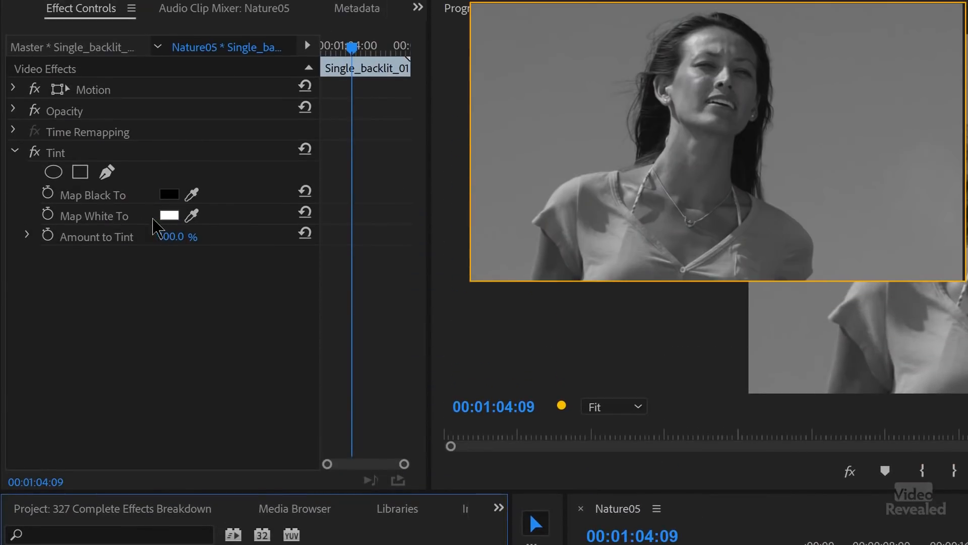
pyautogui.click(169, 194)
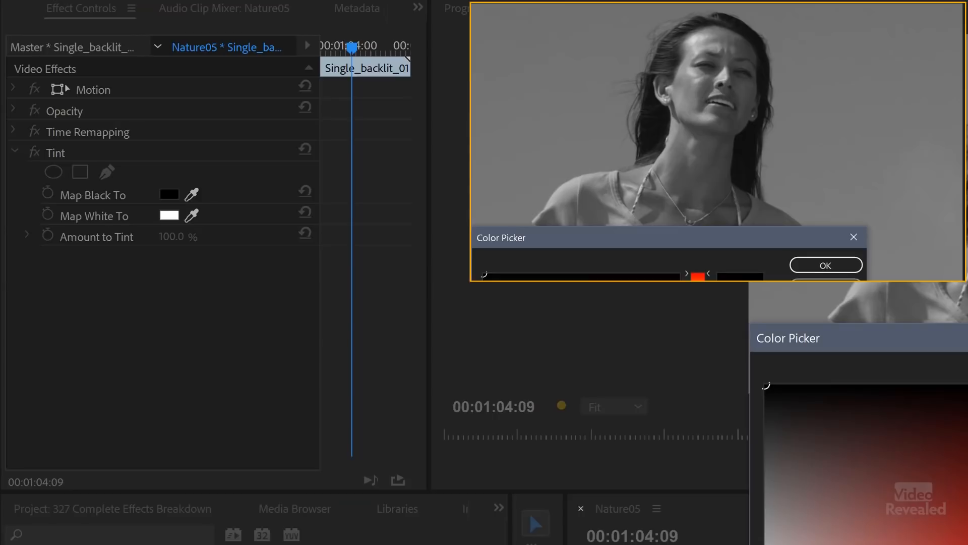
pyautogui.click(698, 277)
pyautogui.click(961, 540)
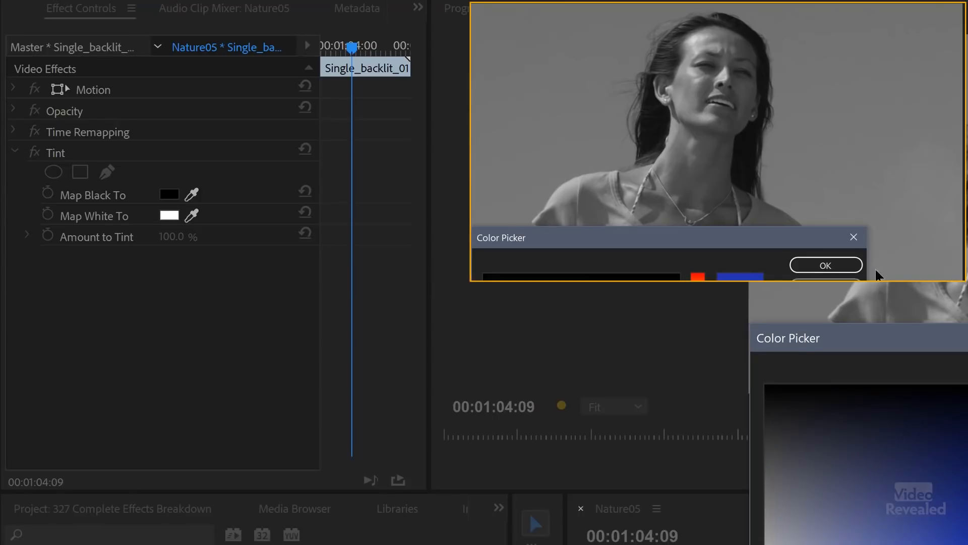
pyautogui.click(850, 265)
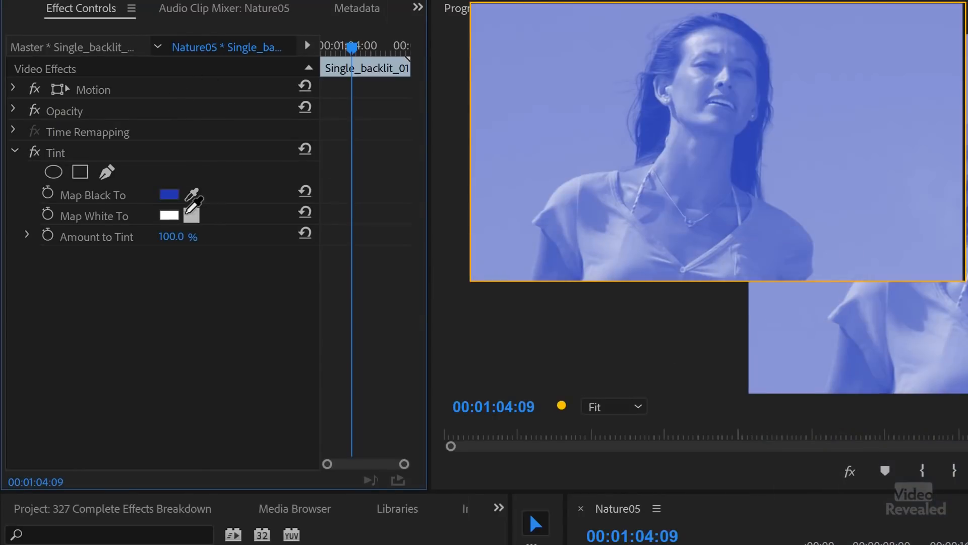
# Map white to bright yellow in the Tint effect, with Amount to Tint at 100%.
pyautogui.click(169, 216)
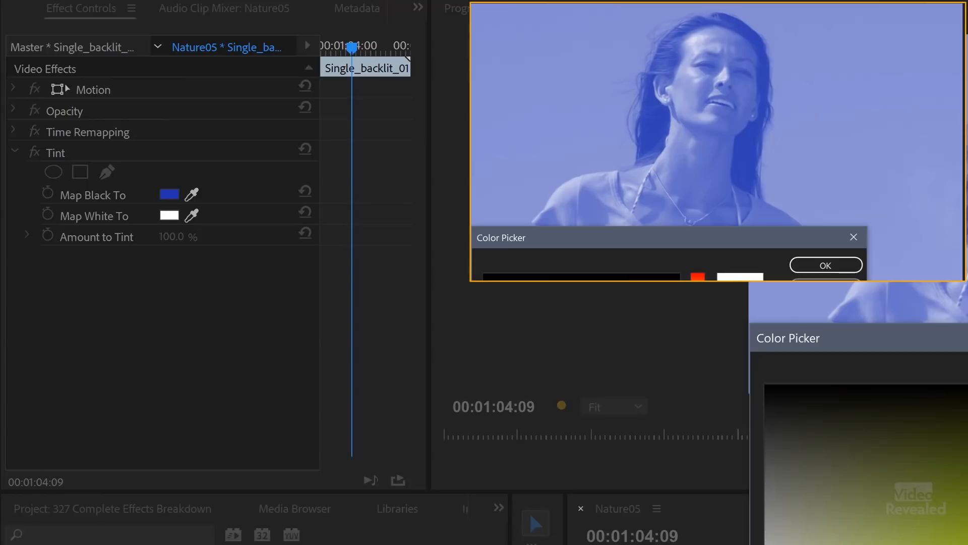
pyautogui.moveTo(698, 280); pyautogui.dragTo(699, 280)
pyautogui.click(965, 541)
pyautogui.click(827, 265)
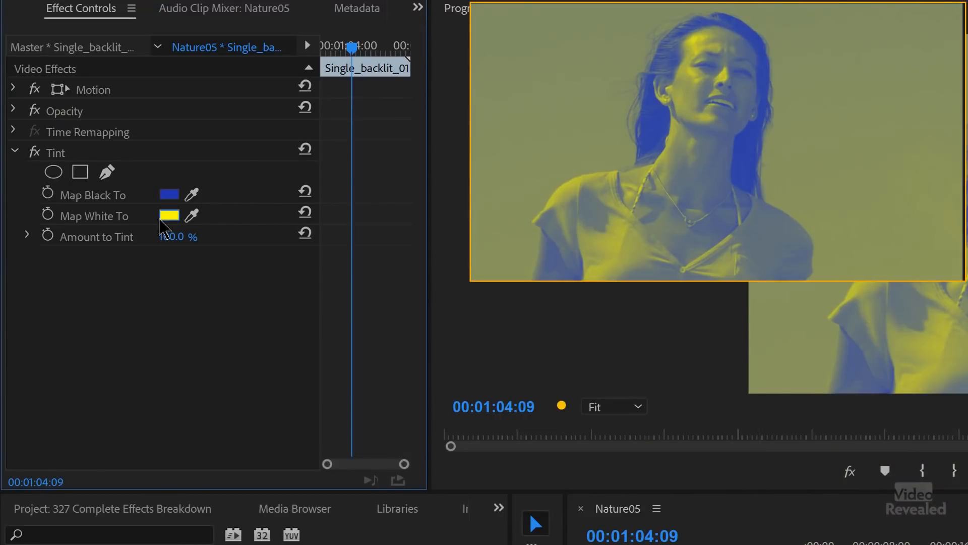
pyautogui.moveTo(179, 238)
pyautogui.mouseDown()
pyautogui.moveTo(149, 238)
pyautogui.moveTo(179, 238)
pyautogui.mouseUp()
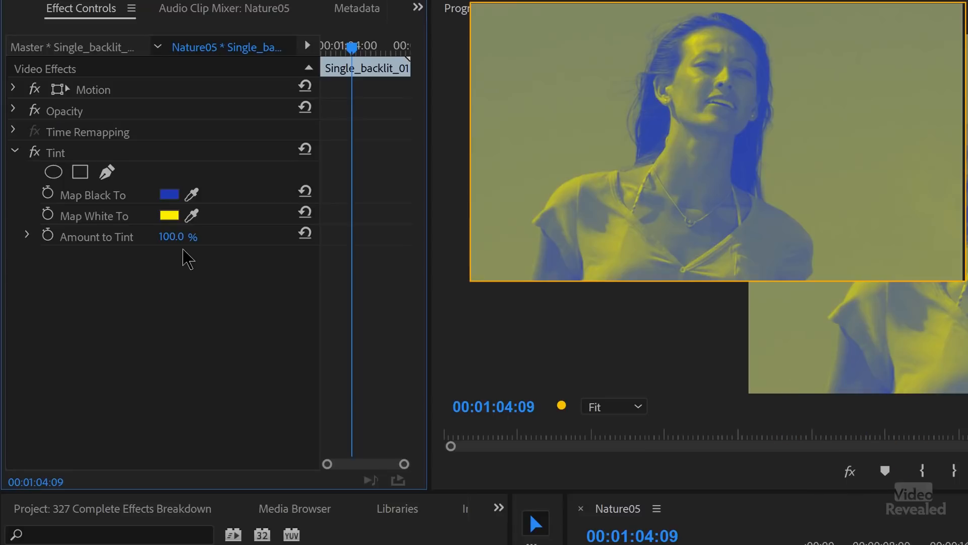
# Replace Tint with Video Limiter on Single_backlit_01.mov and look into its Tonal Range Definition settings.
pyautogui.click(63, 154)
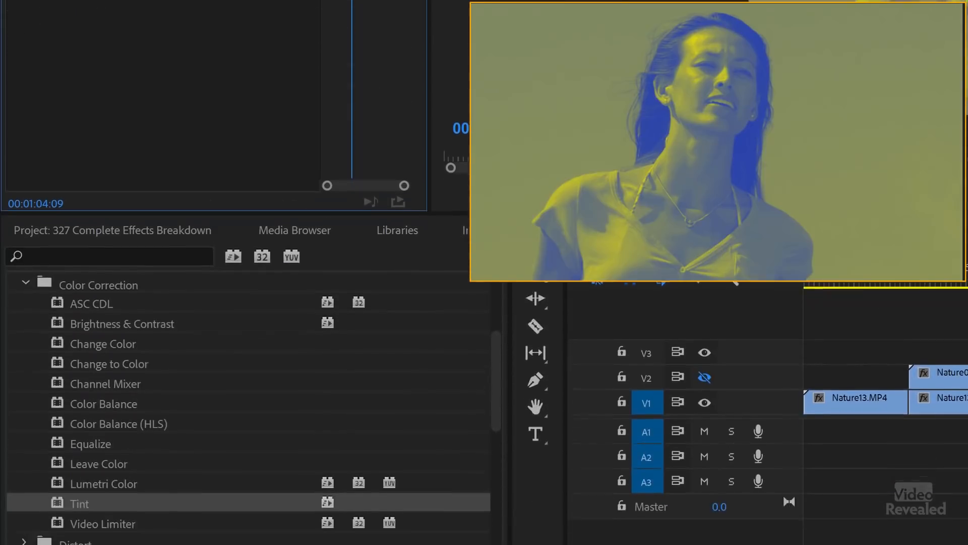
pyautogui.press('Delete')
pyautogui.doubleClick(124, 478)
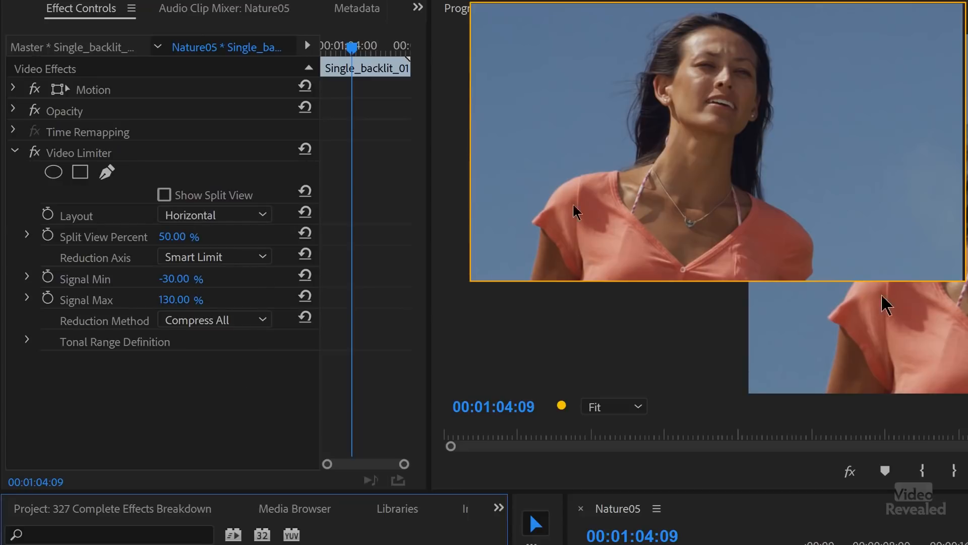
pyautogui.click(27, 341)
pyautogui.click(29, 340)
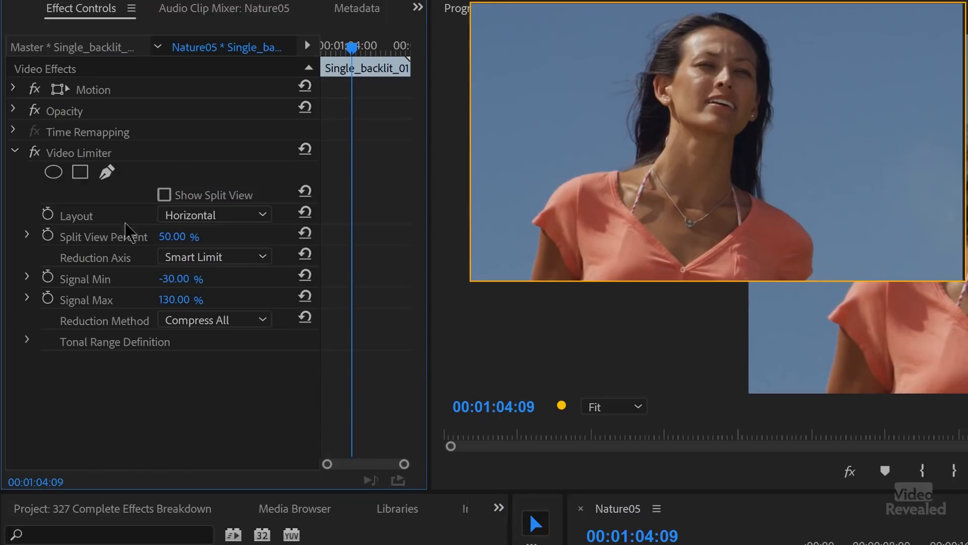
# Remove Video Limiter from Single_backlit_01.mov, try Distort's Corner Pin on the same clip, and undo it.
pyautogui.click(129, 152)
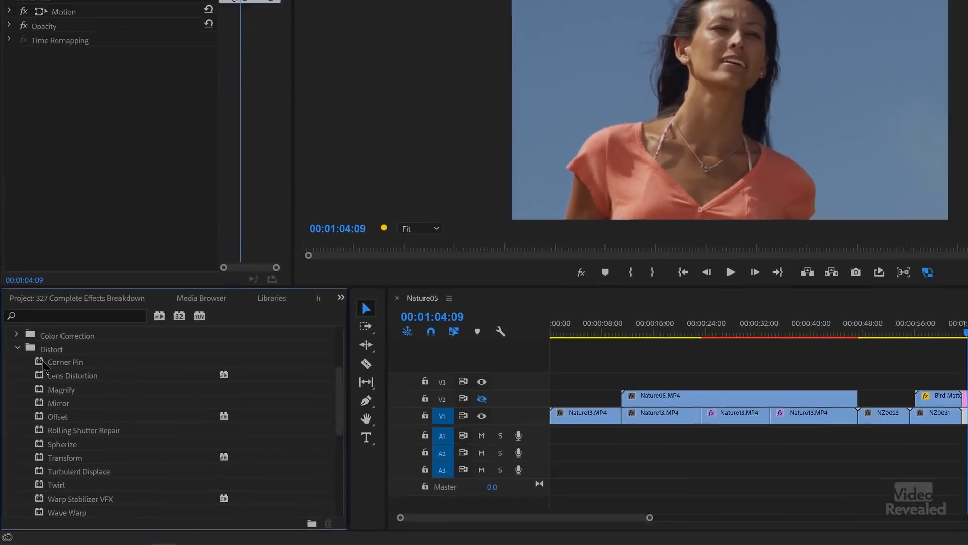
pyautogui.doubleClick(66, 276)
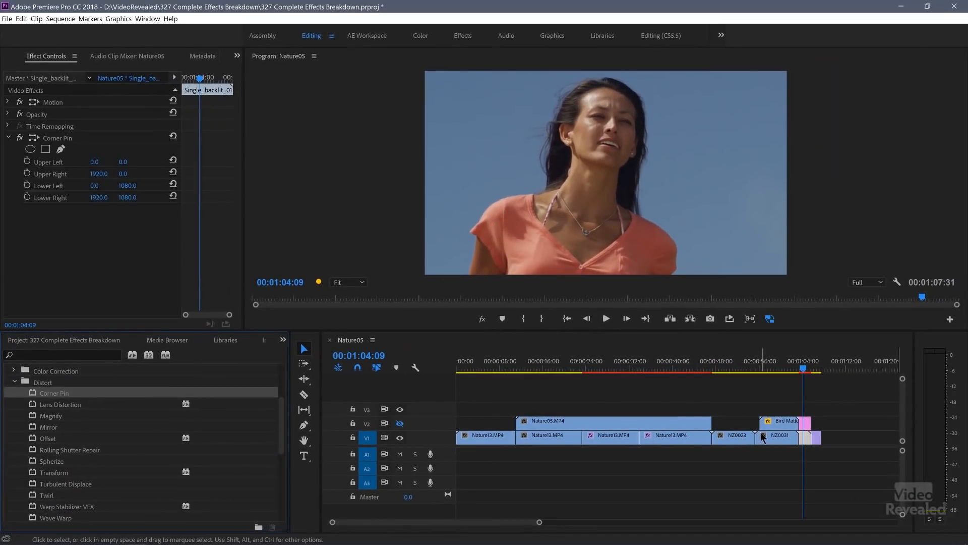
pyautogui.hotkey('ctrl', 'z')
# Apply Corner Pin to the NZ0023 building clip and pull the image's upper-left corner inward with the on-screen handle.
pyautogui.click(734, 371)
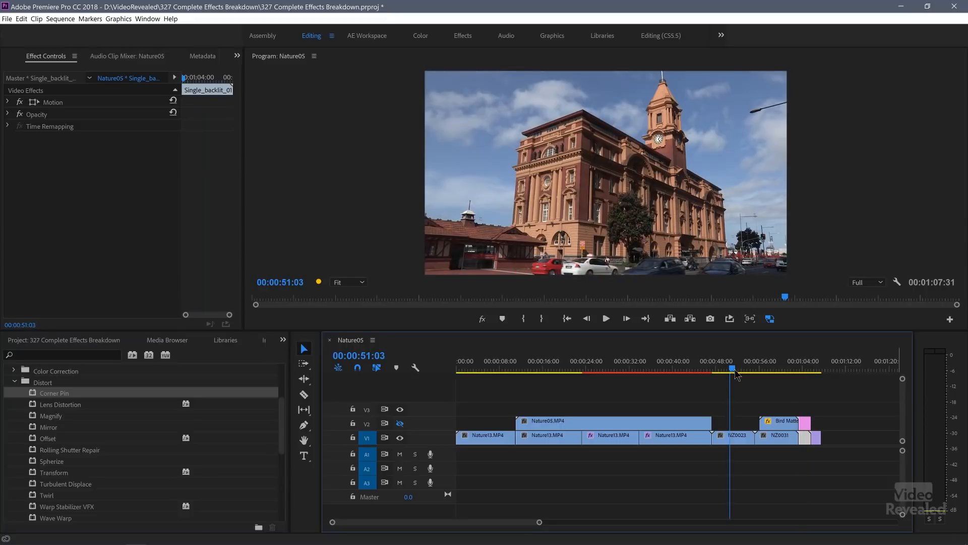
pyautogui.click(737, 444)
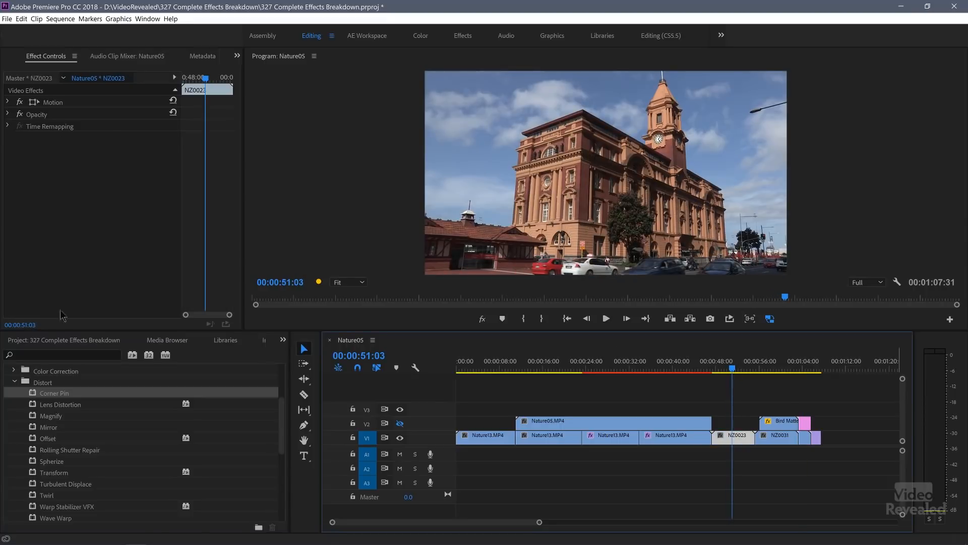
pyautogui.click(35, 392)
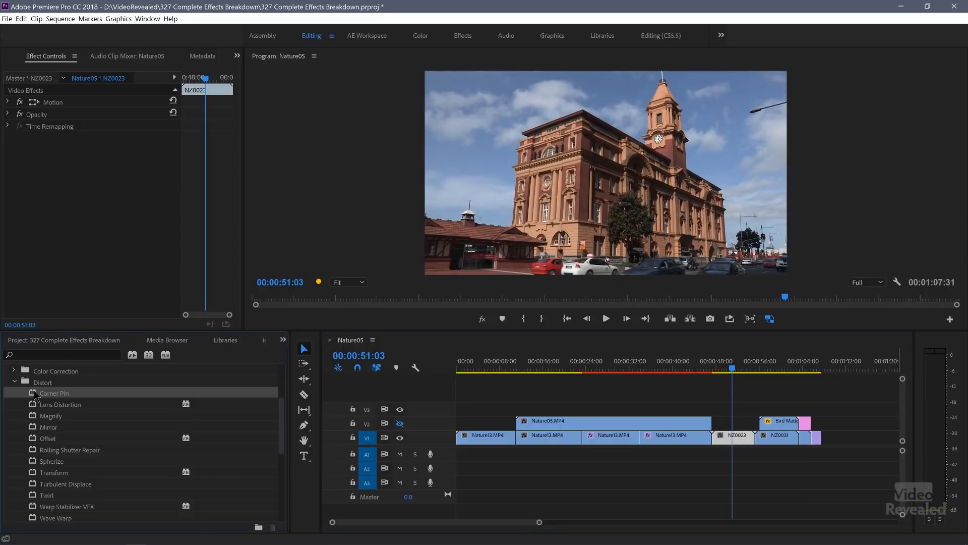
pyautogui.moveTo(36, 396); pyautogui.dragTo(74, 259)
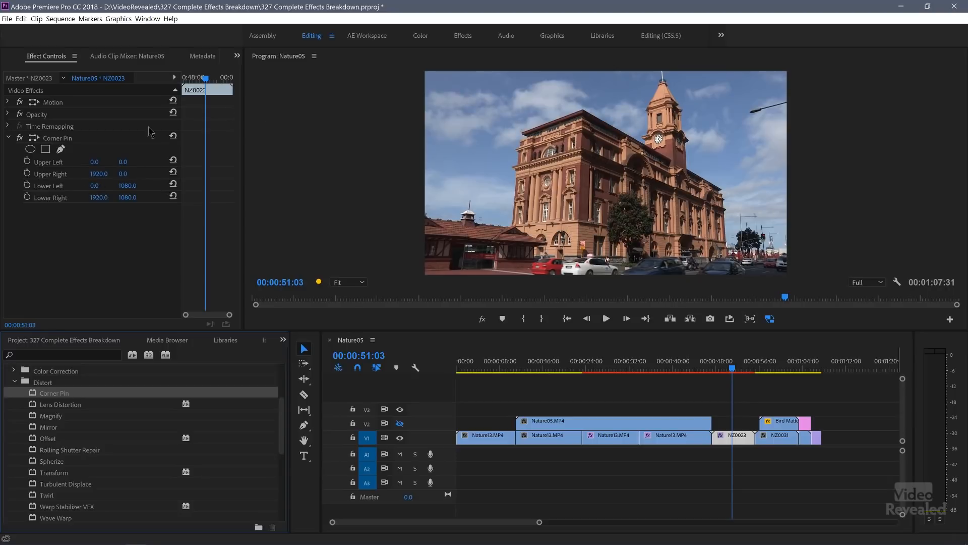
pyautogui.click(34, 140)
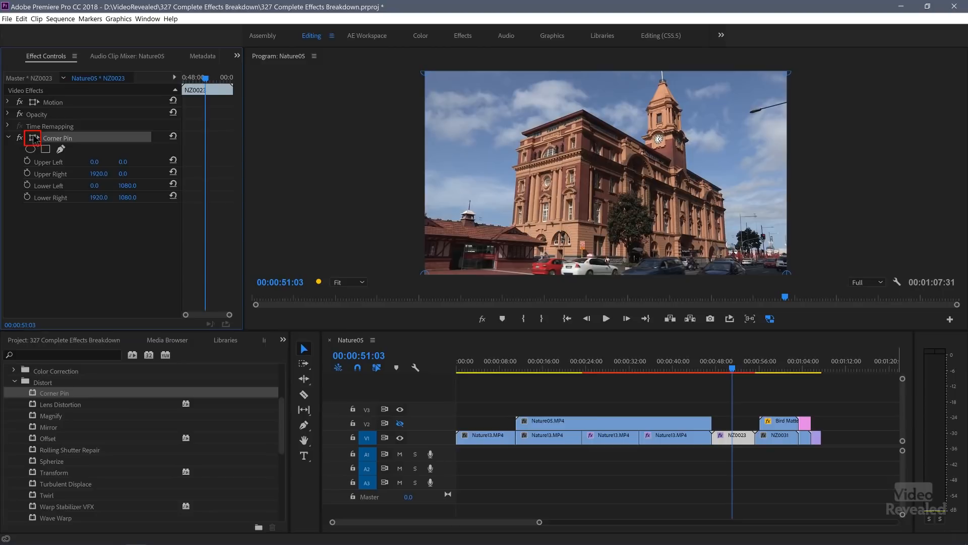
pyautogui.moveTo(428, 79); pyautogui.dragTo(531, 100)
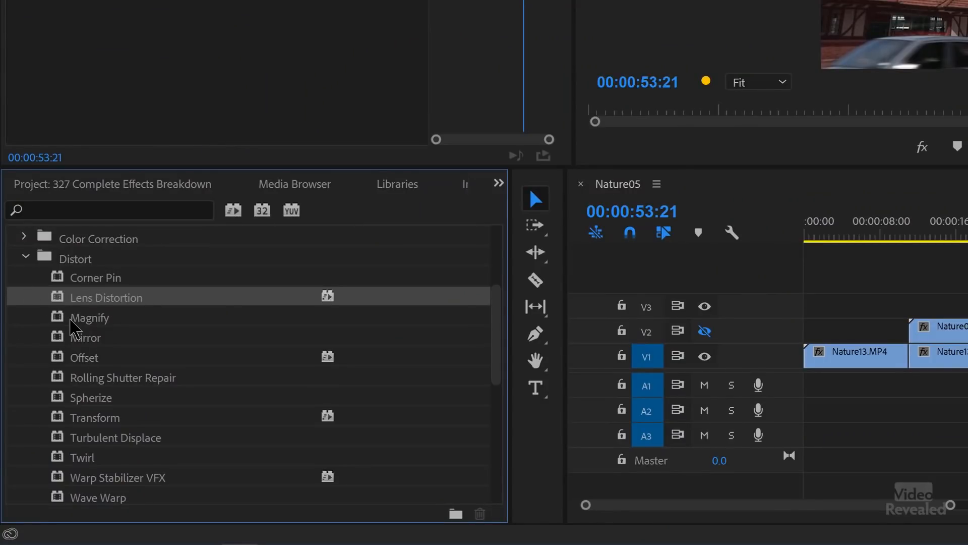
# Apply Magnify to the NZ0023 clip, with Magnification at 611 and Center at 1244, 362 over the tower clock.
pyautogui.doubleClick(71, 318)
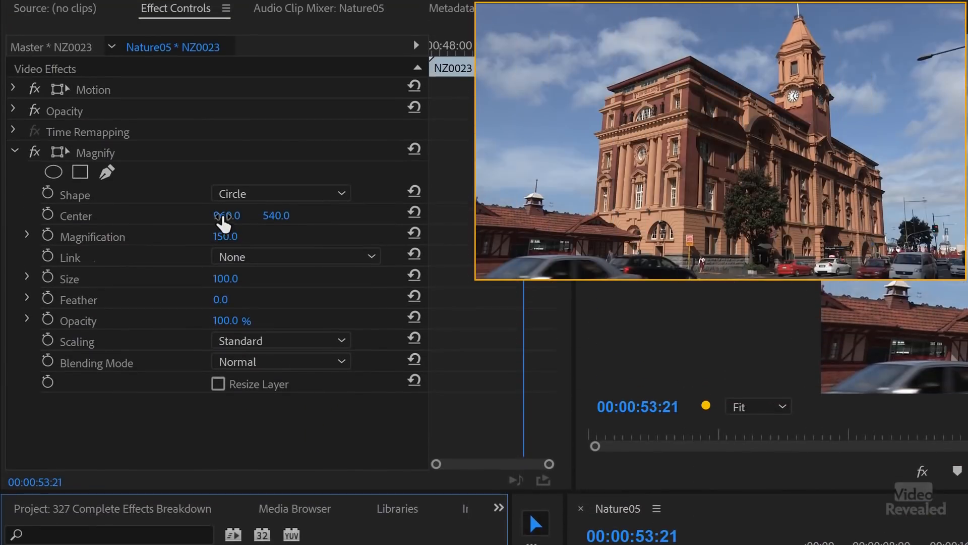
pyautogui.moveTo(225, 236); pyautogui.dragTo(242, 216)
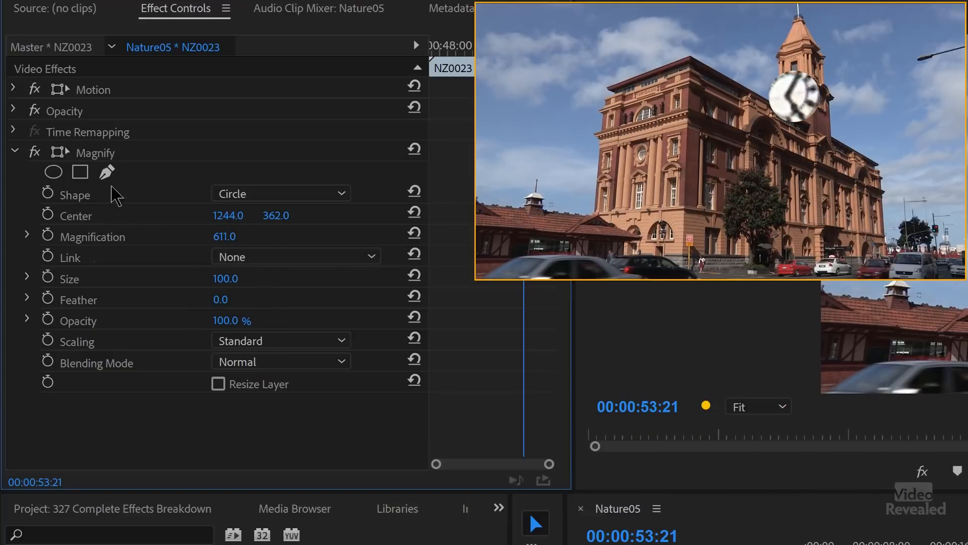
# Set the Magnify effect's shape to Square and its size to 214.
pyautogui.click(99, 156)
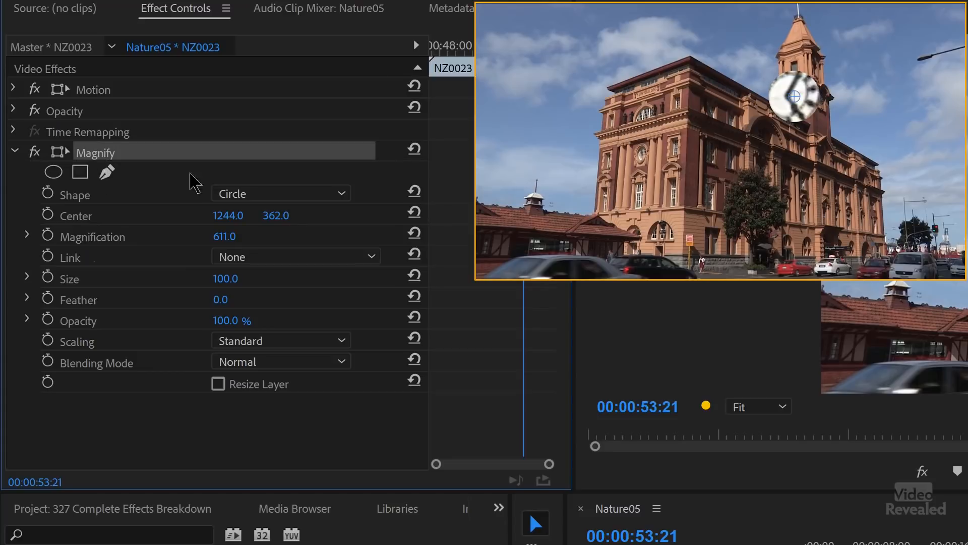
pyautogui.click(307, 194)
pyautogui.click(282, 230)
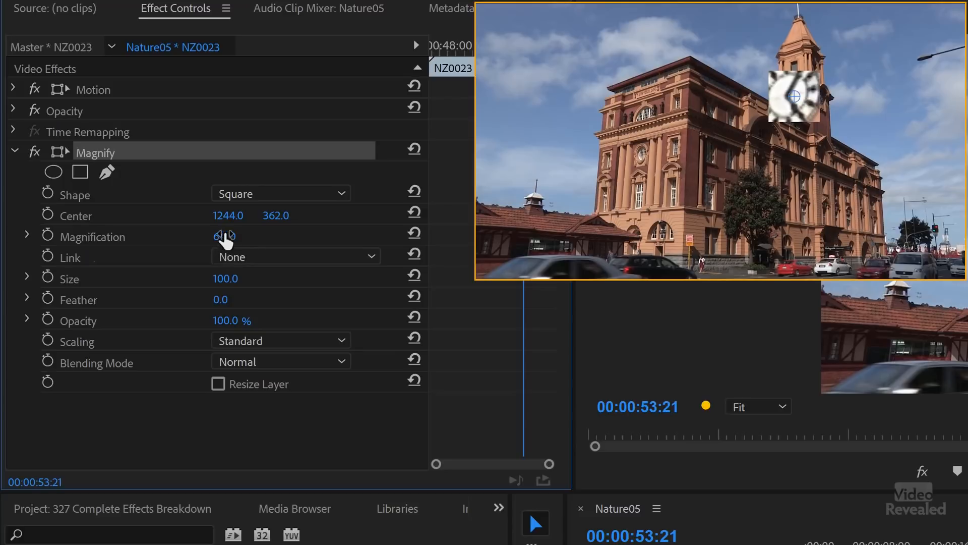
pyautogui.moveTo(223, 278)
pyautogui.mouseDown()
pyautogui.moveTo(300, 278)
pyautogui.moveTo(212, 271)
pyautogui.mouseUp()
# Remove the Magnify effect from the clip.
pyautogui.click(103, 134)
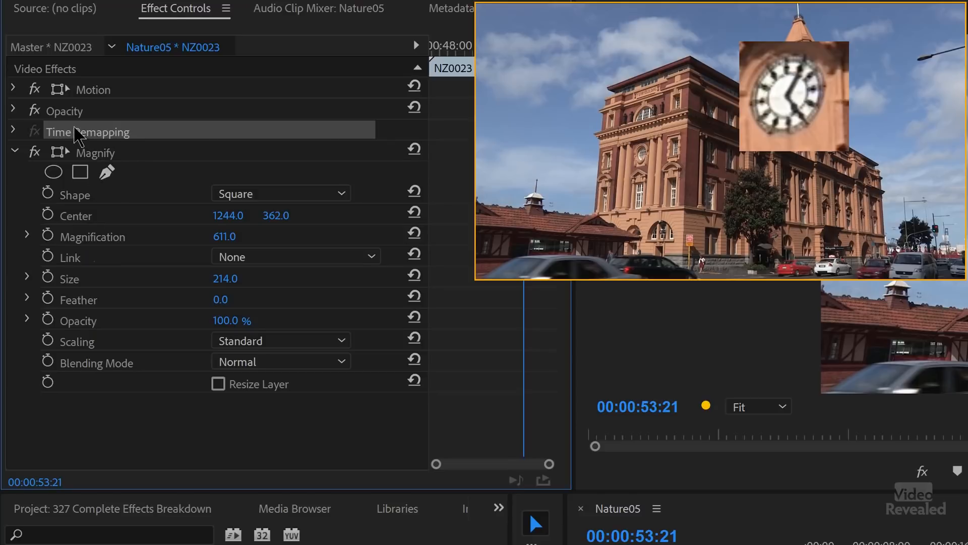
pyautogui.click(75, 153)
pyautogui.press('Delete')
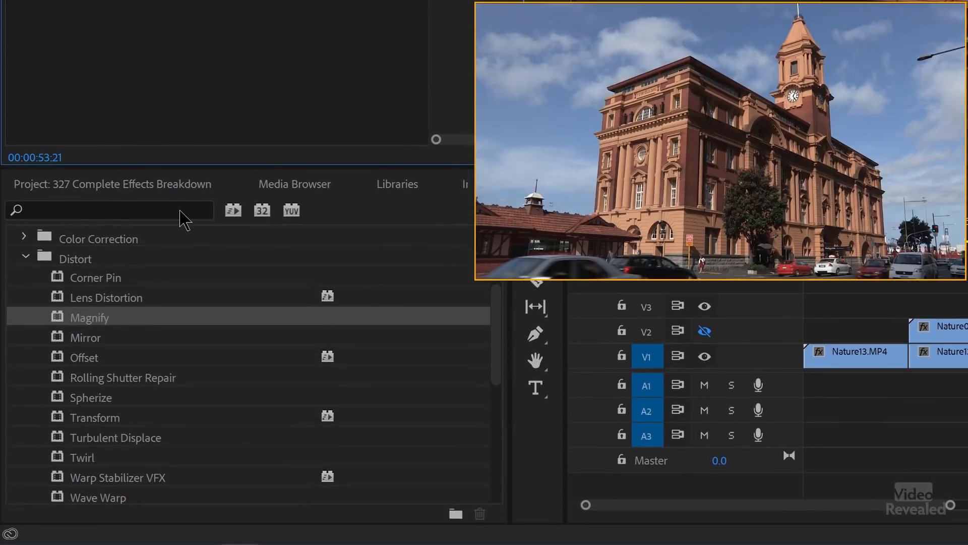
# Apply the Mirror effect to the clip with a 90° reflection angle and play the result.
pyautogui.doubleClick(95, 338)
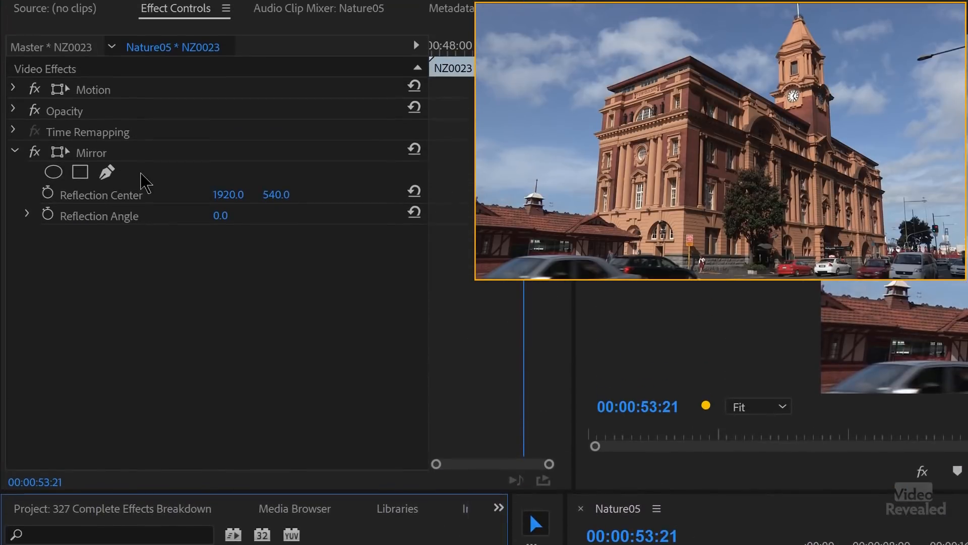
pyautogui.moveTo(222, 226); pyautogui.dragTo(269, 215)
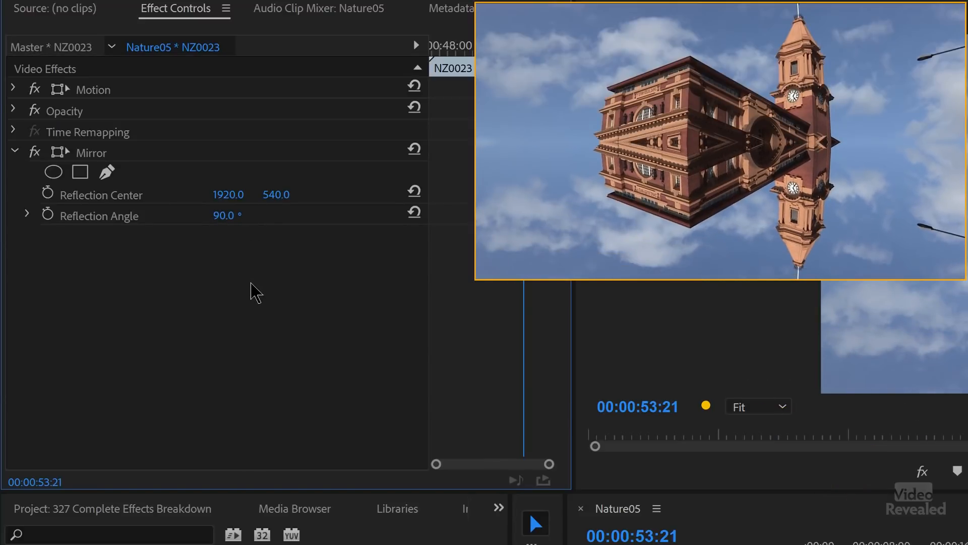
pyautogui.press('space')
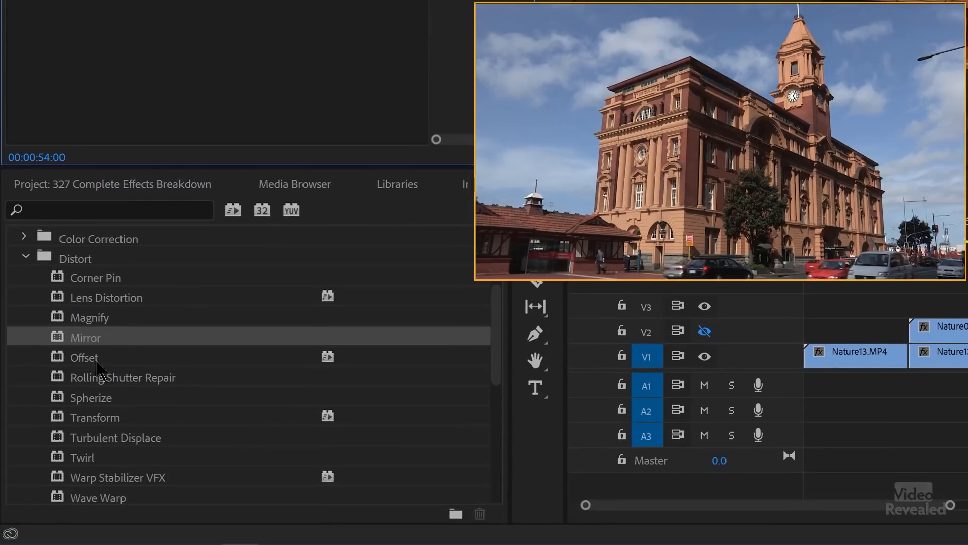
# Try the Offset effect with Shift Center To at 1937, 540, and remove it again.
pyautogui.doubleClick(96, 360)
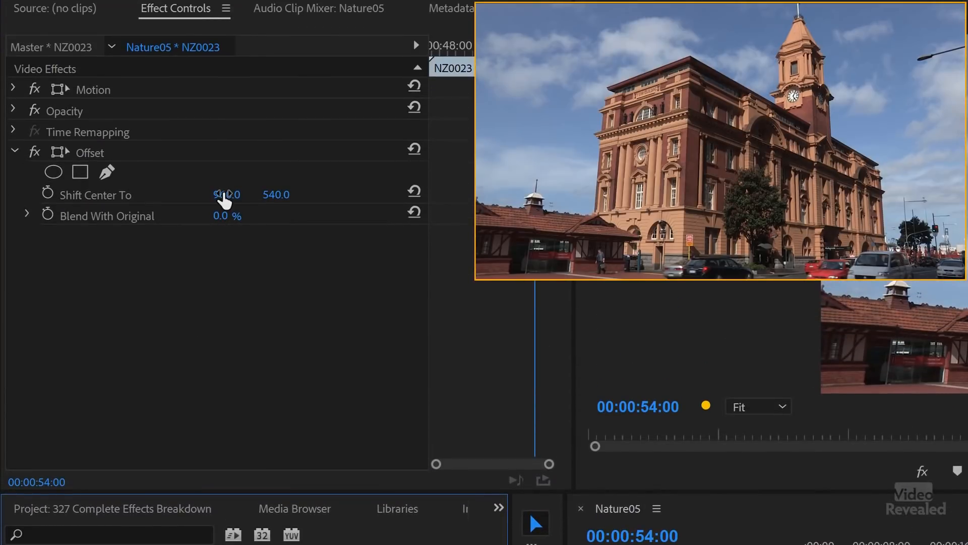
pyautogui.moveTo(227, 195); pyautogui.dragTo(719, 195)
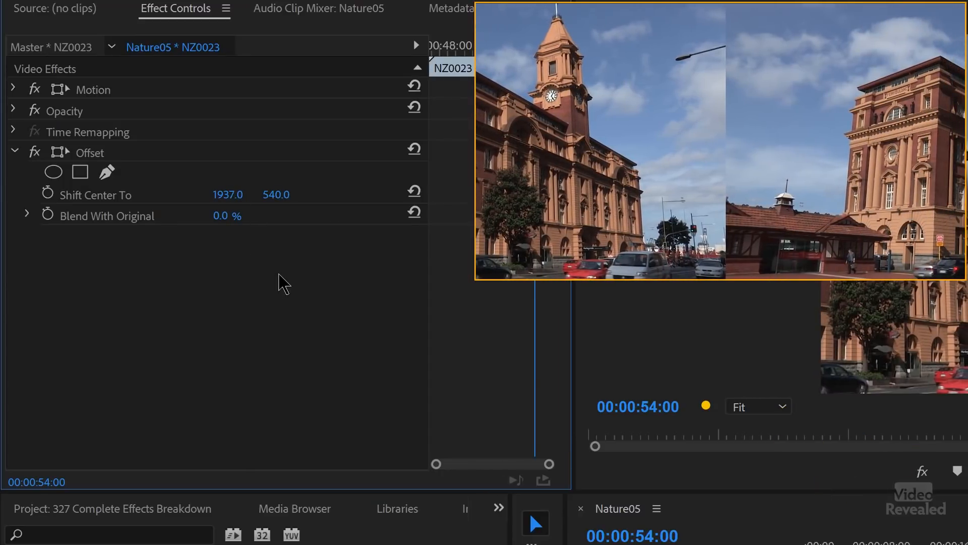
pyautogui.hotkey('ctrl', 'z')
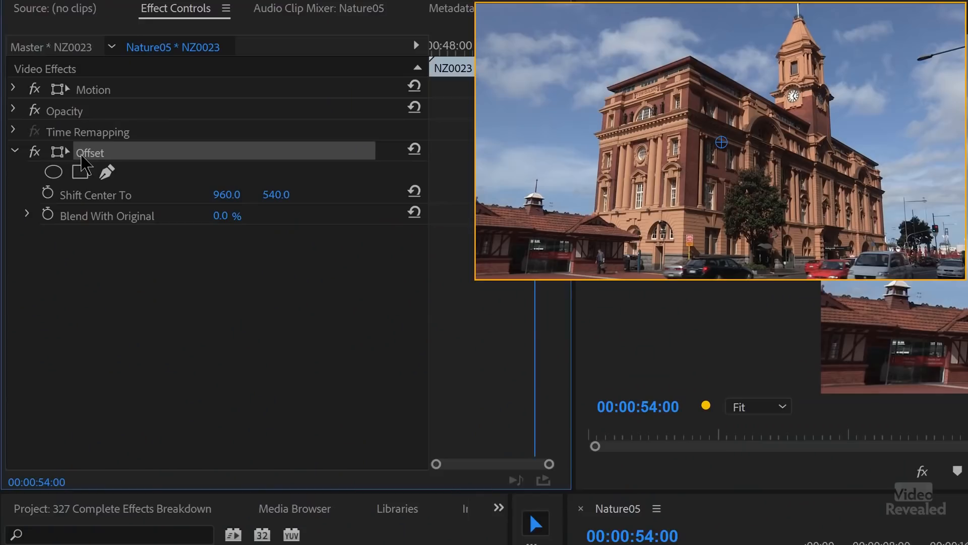
pyautogui.press('Delete')
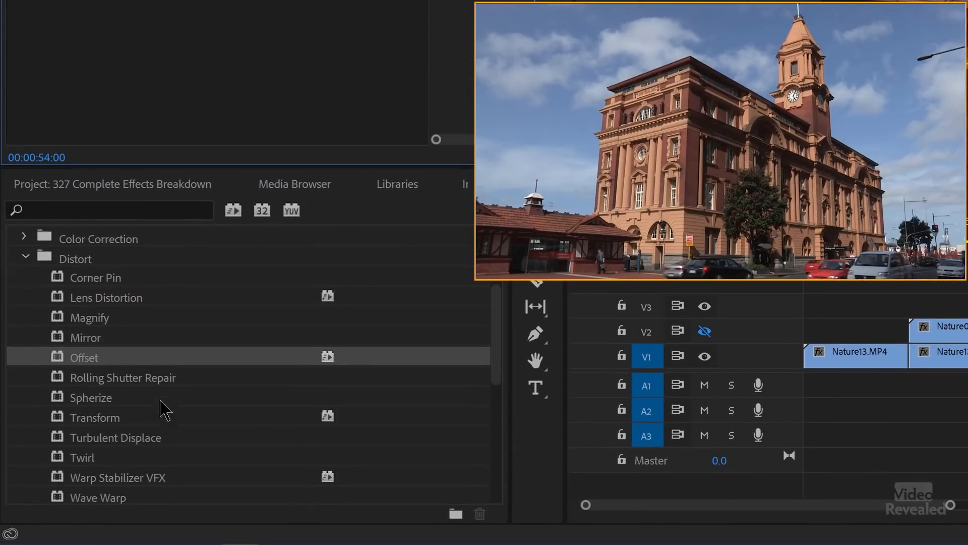
# Try the Spherize effect with radius 555 and center of sphere 1292, 540, and remove it again.
pyautogui.click(146, 376)
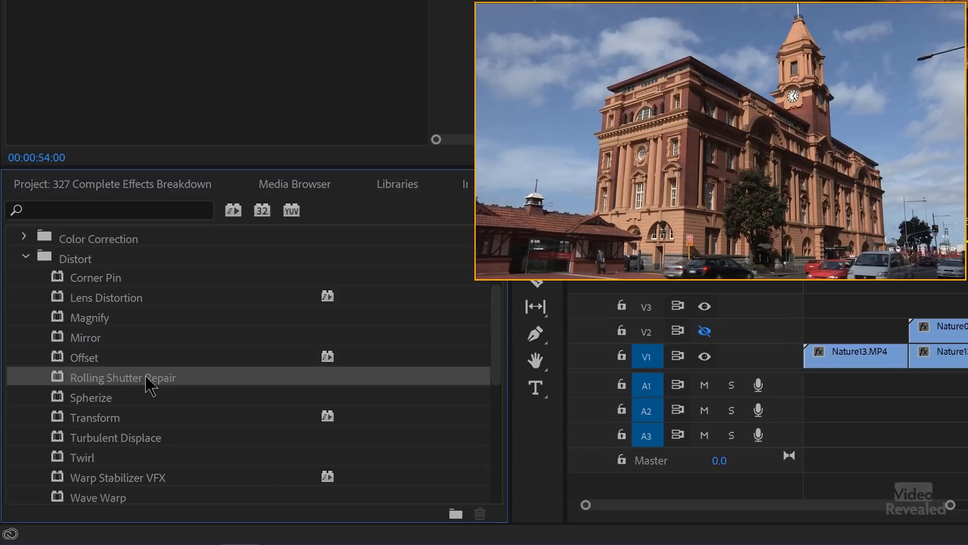
pyautogui.click(88, 399)
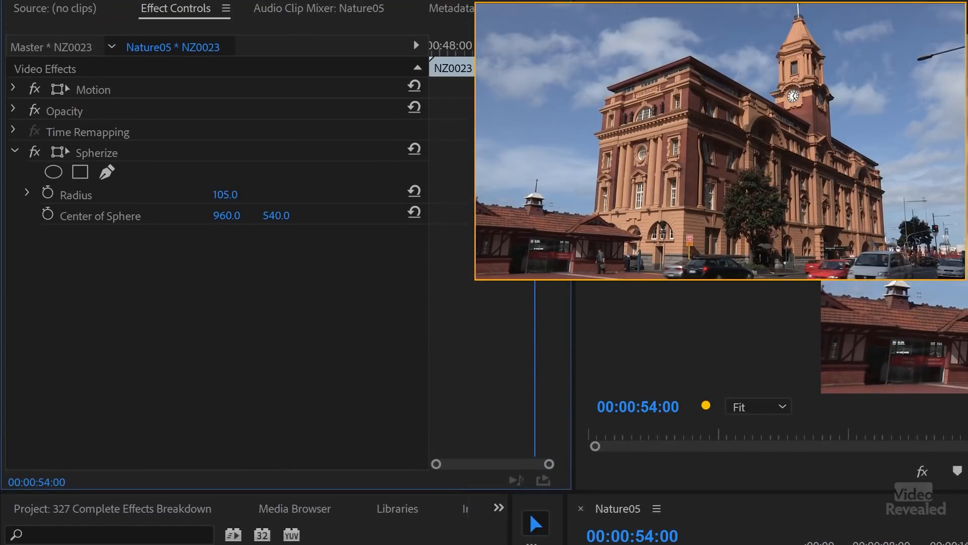
pyautogui.moveTo(226, 194); pyautogui.dragTo(522, 215)
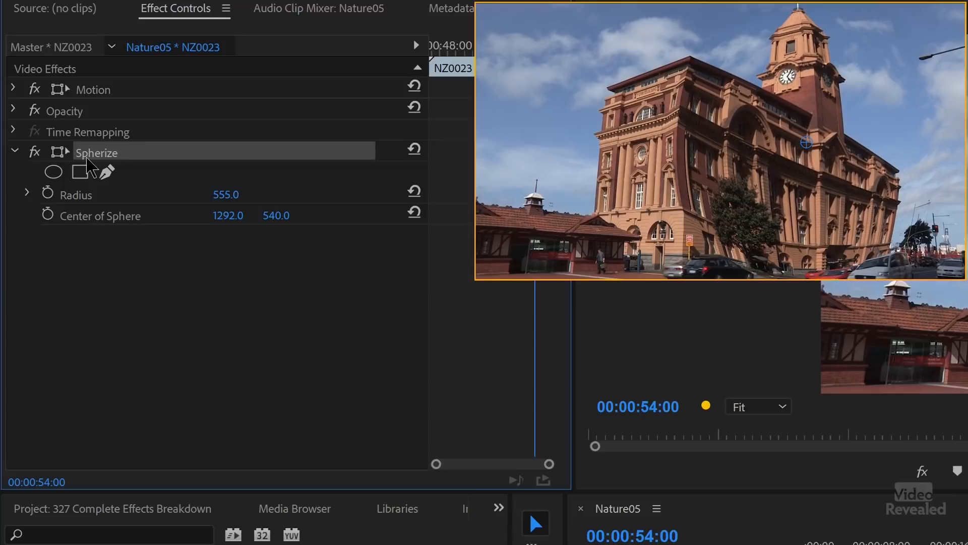
pyautogui.press('Delete')
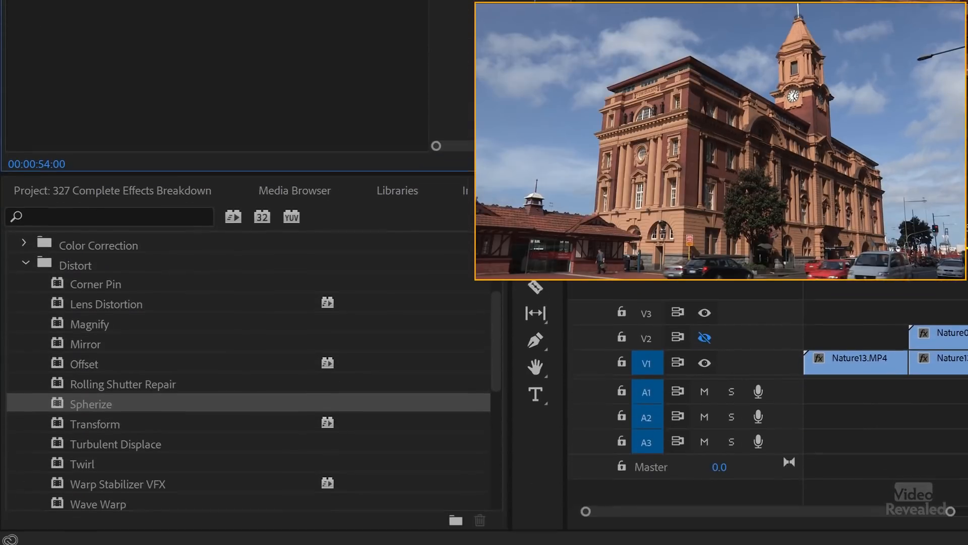
# Apply the Transform effect from the Distort group to the clip.
pyautogui.doubleClick(104, 422)
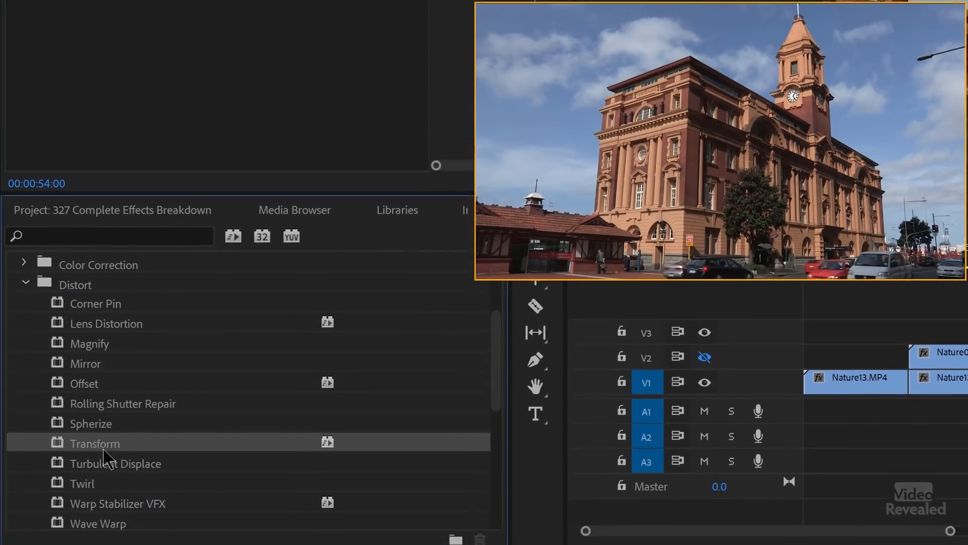
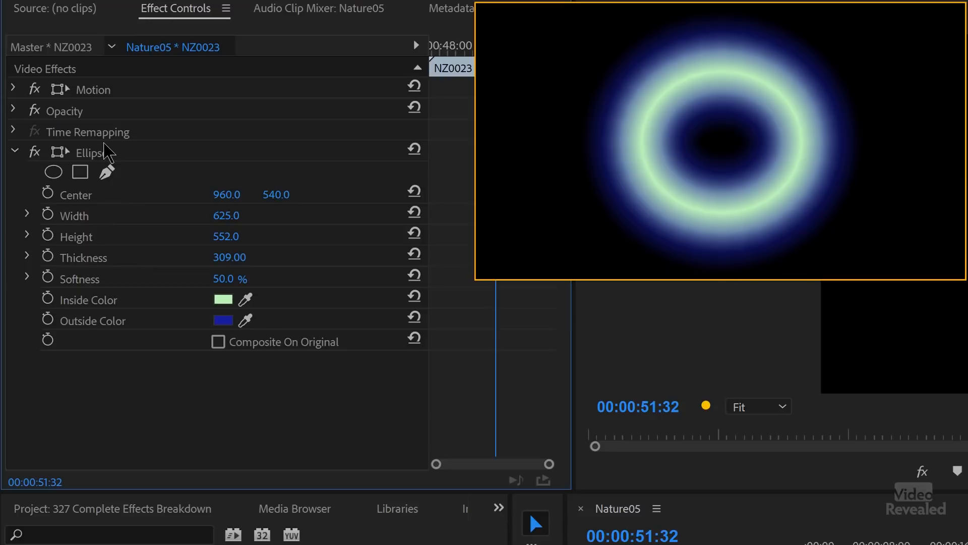
# Replace the Ellipse effect with Eyedropper Fill, keeping Skip Empty, and adjust its sample radius and sample point.
pyautogui.press('Delete')
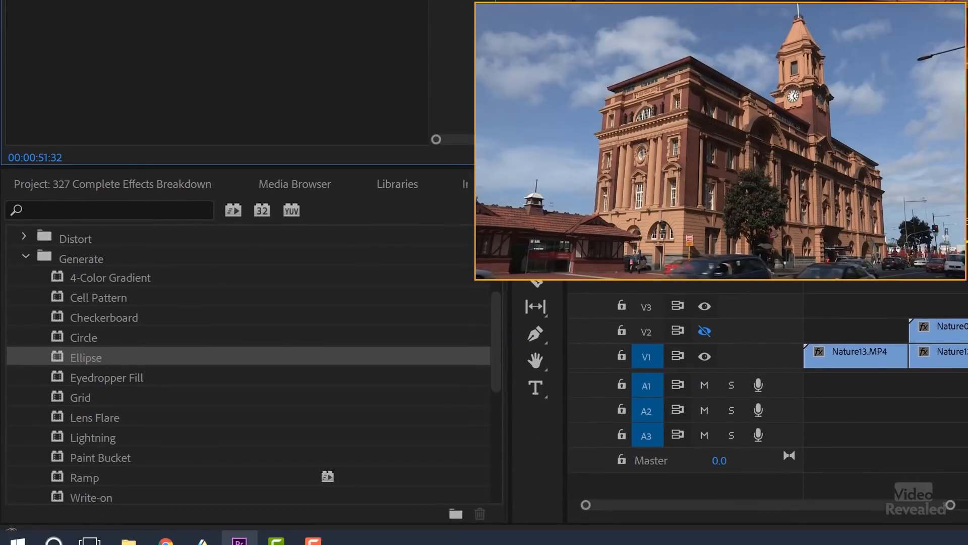
pyautogui.doubleClick(132, 378)
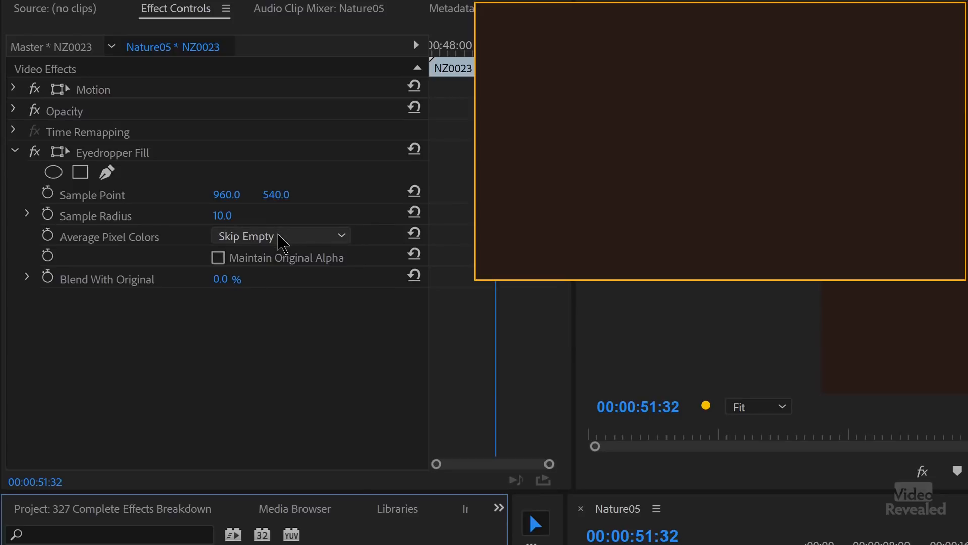
pyautogui.click(283, 237)
pyautogui.click(262, 254)
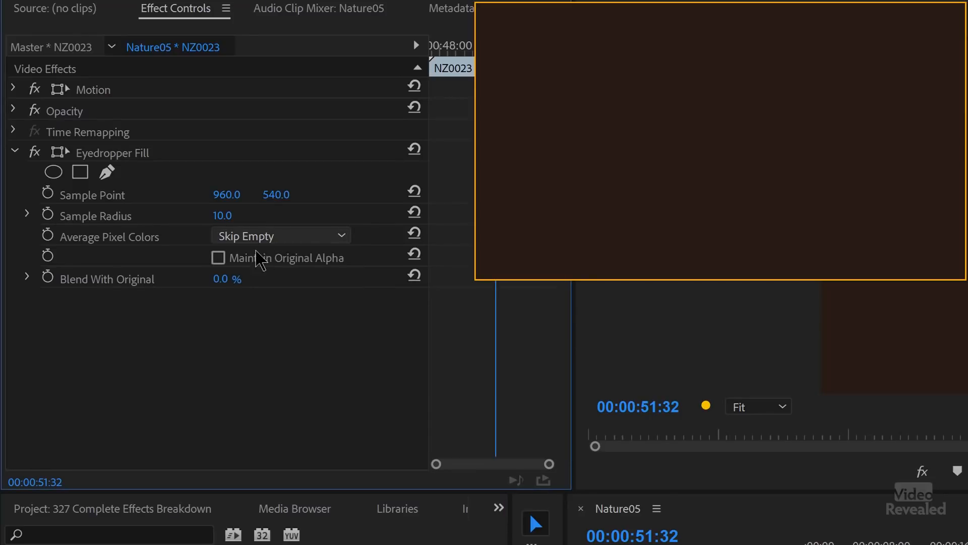
pyautogui.moveTo(222, 215); pyautogui.dragTo(289, 194)
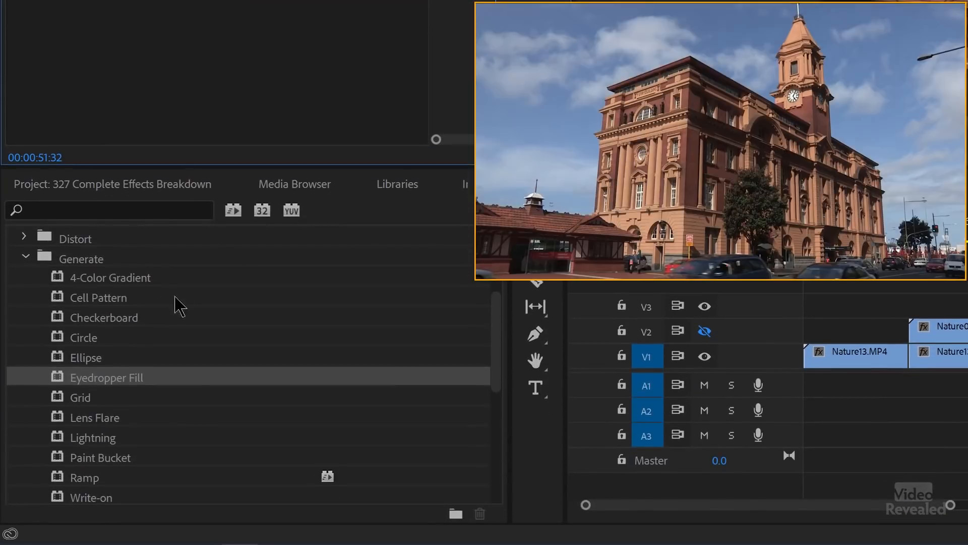
# Try the Grid effect with an adjusted corner point and border, and remove it again.
pyautogui.doubleClick(90, 400)
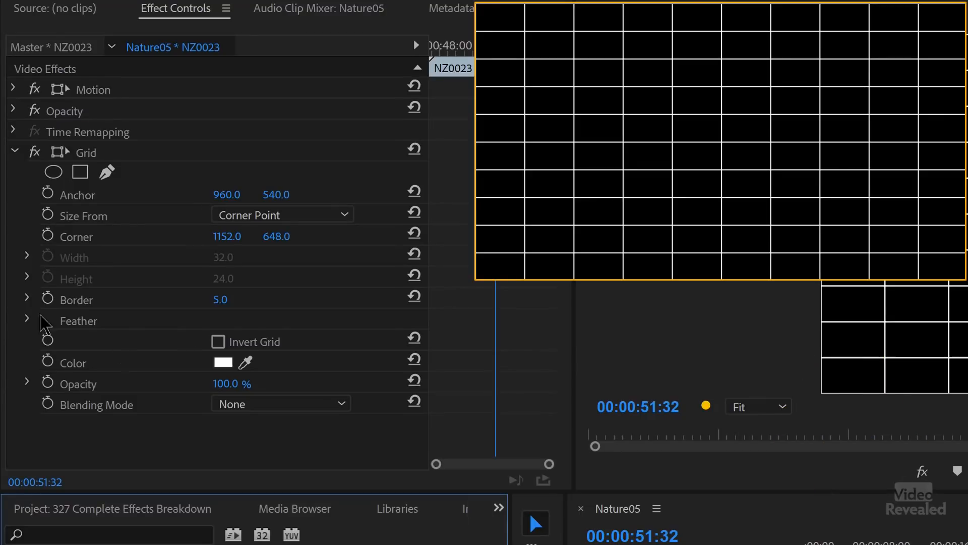
pyautogui.moveTo(218, 244); pyautogui.dragTo(223, 300)
pyautogui.click(104, 153)
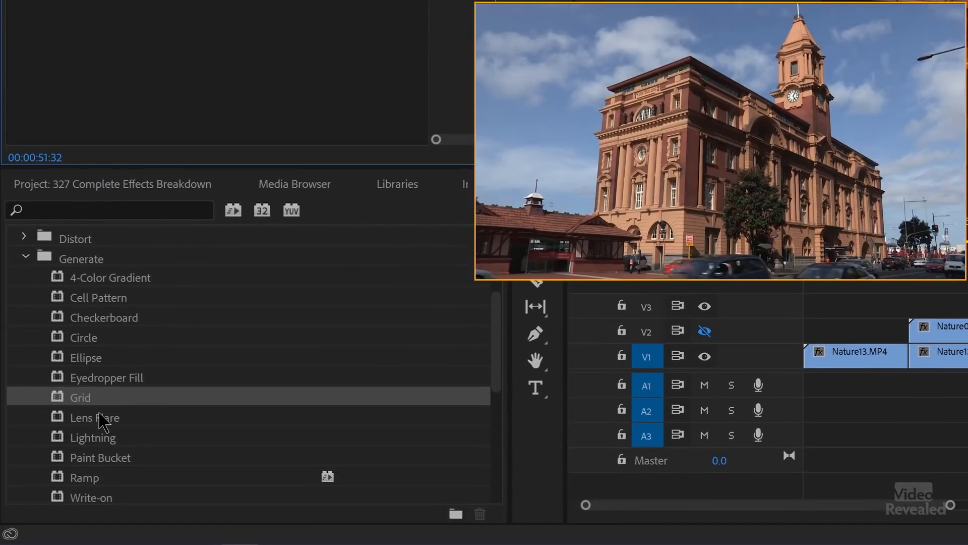
# Apply the Lens Flare effect to the clip and shift its flare center horizontally.
pyautogui.doubleClick(105, 419)
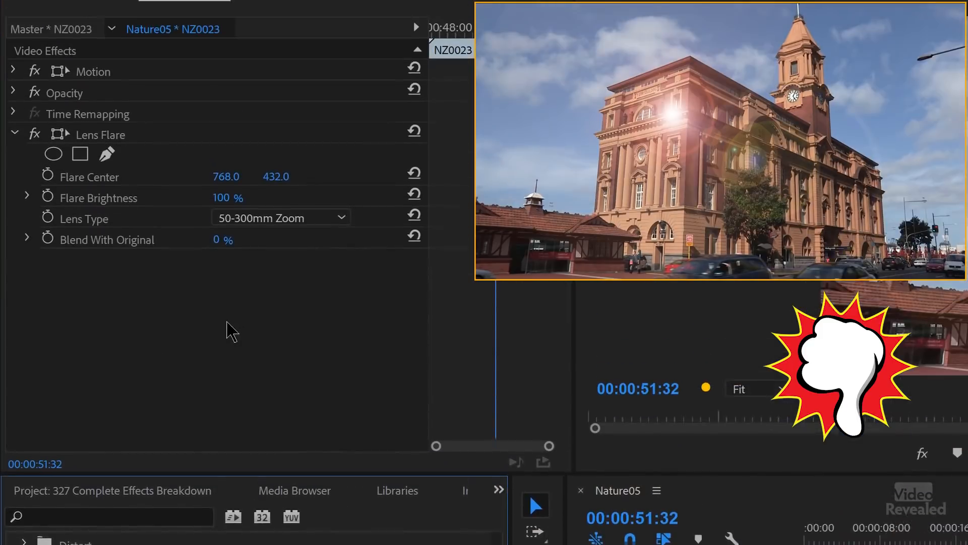
pyautogui.moveTo(226, 194); pyautogui.dragTo(79, 194)
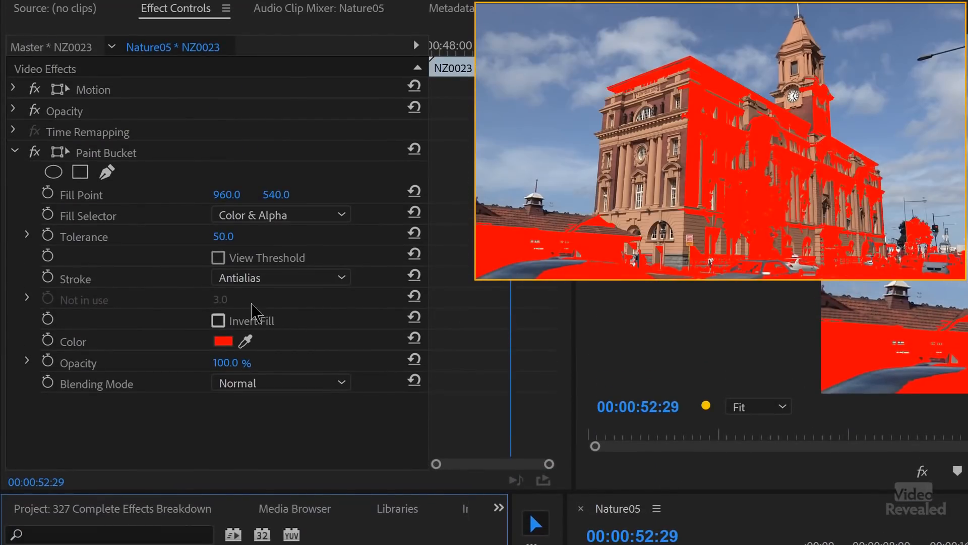
# Raise the Paint Bucket effect's tolerance to 124, and remove the effect from the clip.
pyautogui.moveTo(230, 237); pyautogui.dragTo(267, 237)
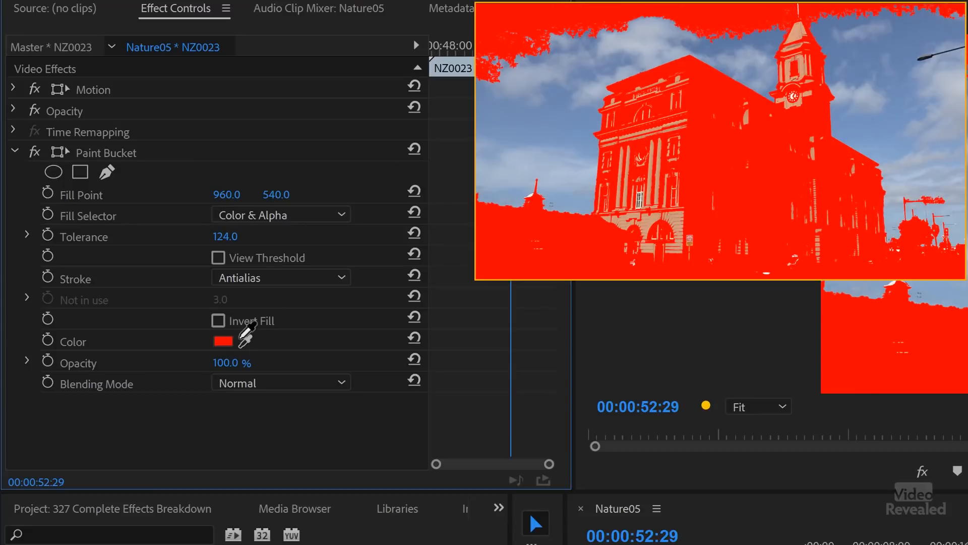
pyautogui.click(126, 153)
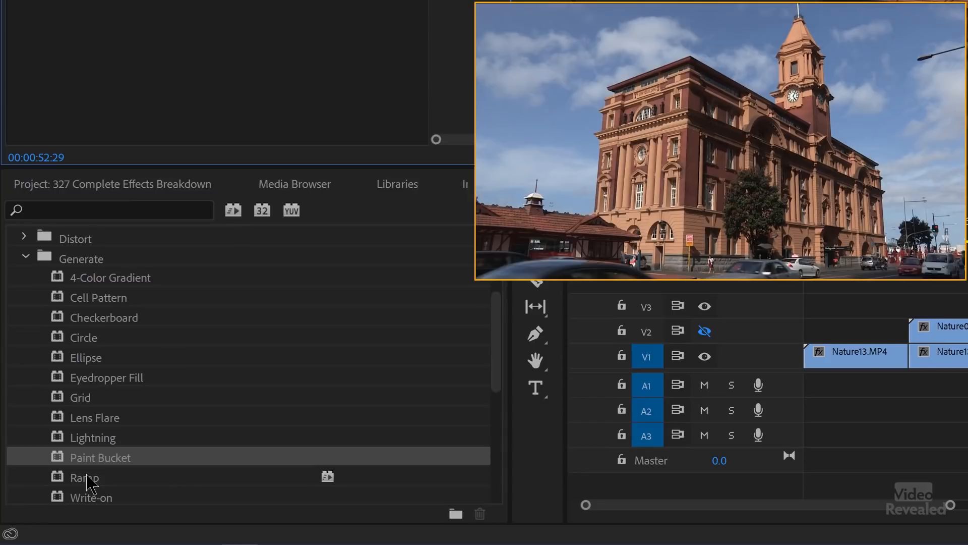
# Try the Ramp effect with a dark teal start color, and remove it again.
pyautogui.doubleClick(87, 479)
pyautogui.click(245, 214)
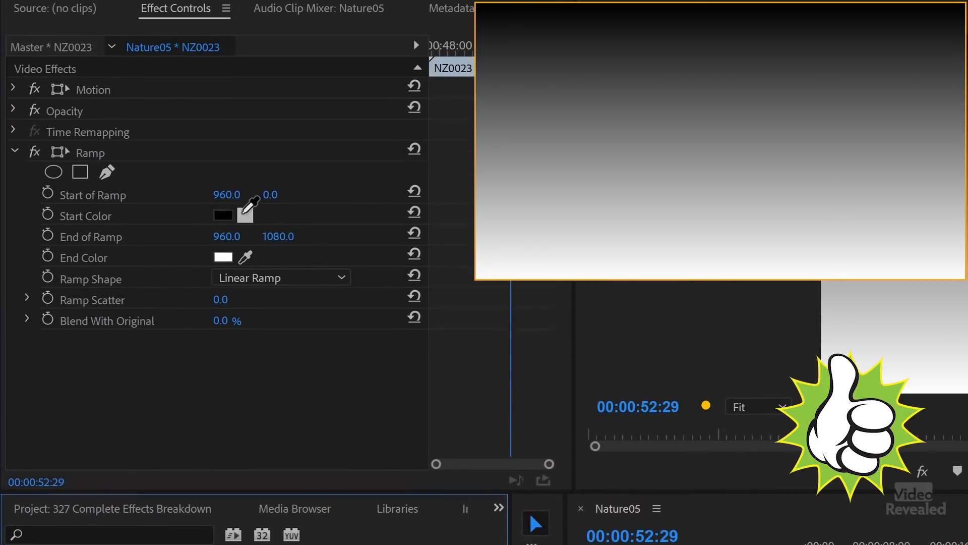
pyautogui.click(225, 220)
pyautogui.moveTo(647, 276); pyautogui.dragTo(648, 378)
pyautogui.click(807, 263)
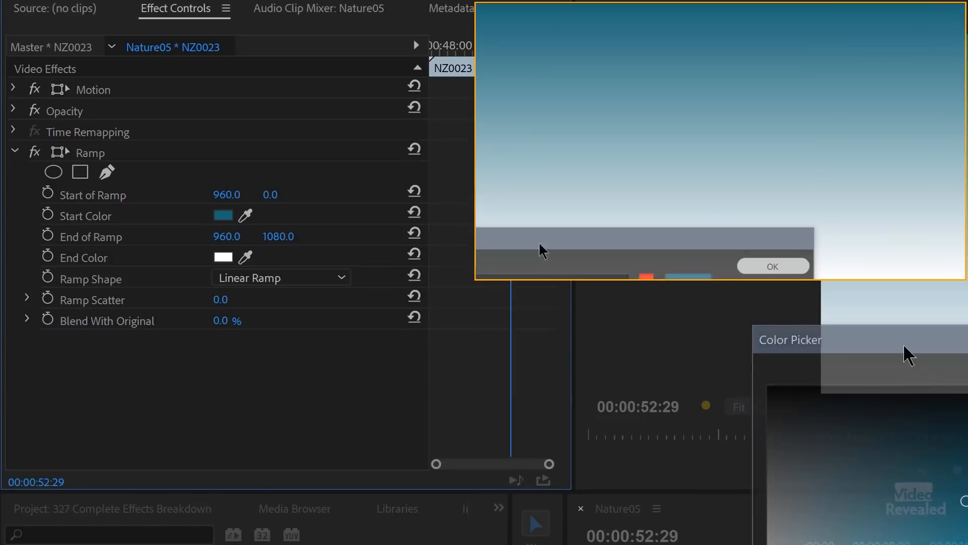
pyautogui.click(103, 153)
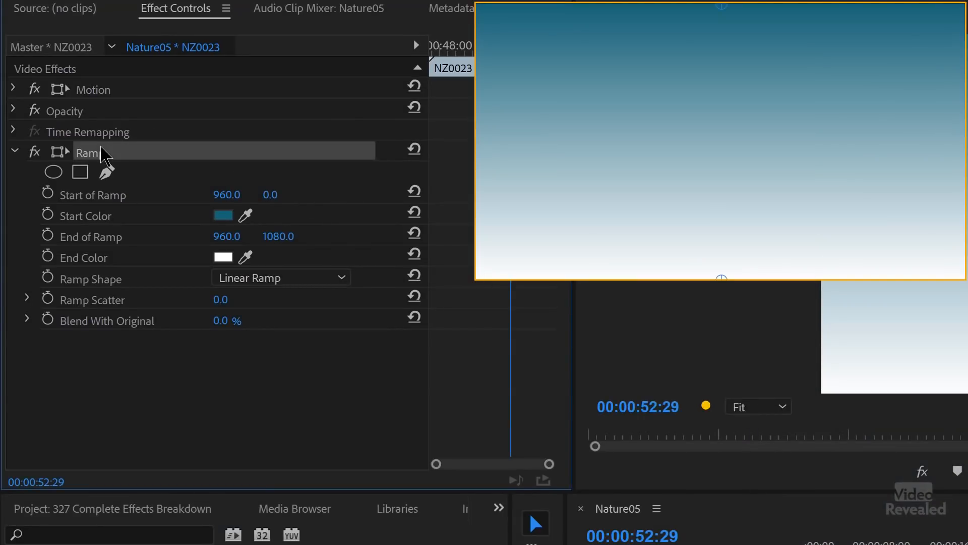
pyautogui.press('Delete')
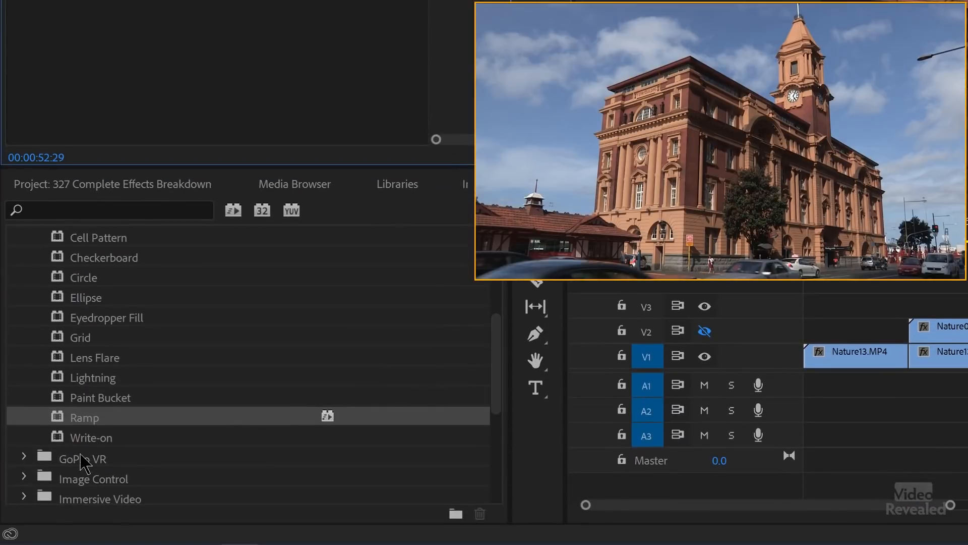
# Select the Write-on effect and look through the GoPro VR and Immersive Video effect groups, leaving them collapsed.
pyautogui.click(80, 442)
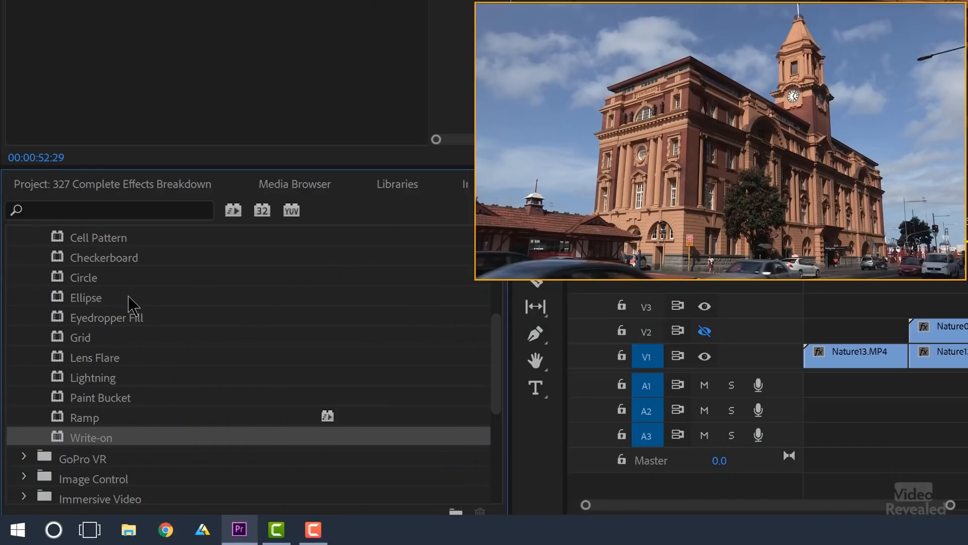
pyautogui.scroll(5, 132, 304)
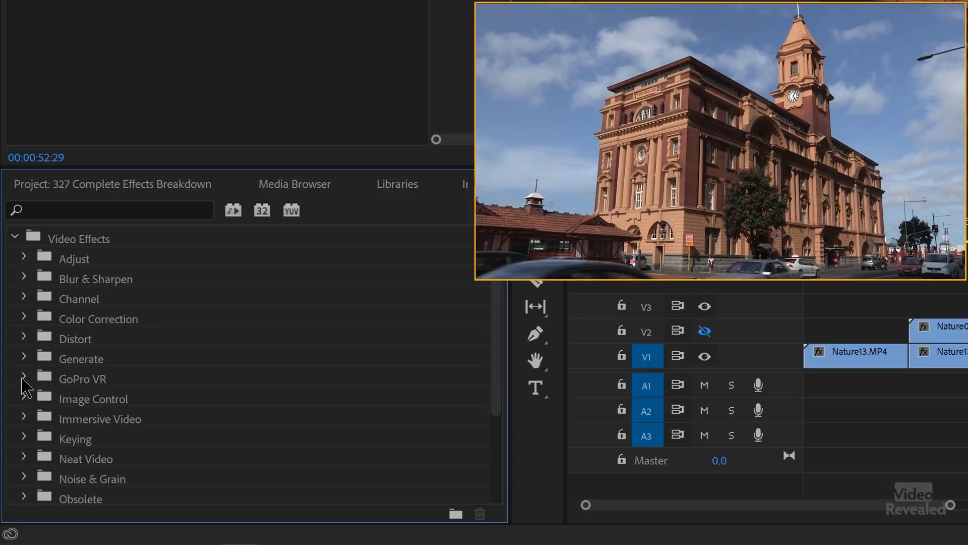
pyautogui.scroll(-3, 323, 342)
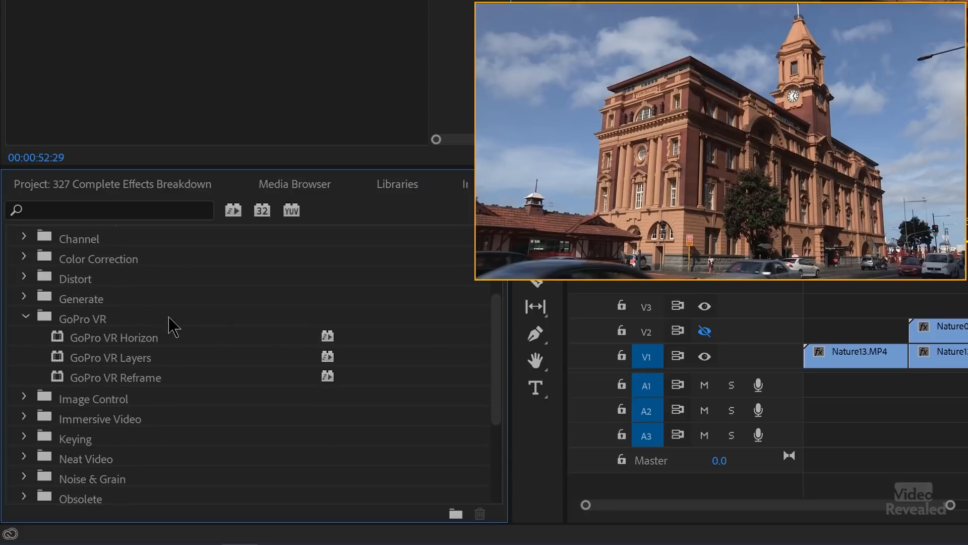
pyautogui.click(24, 417)
pyautogui.click(23, 418)
pyautogui.click(26, 316)
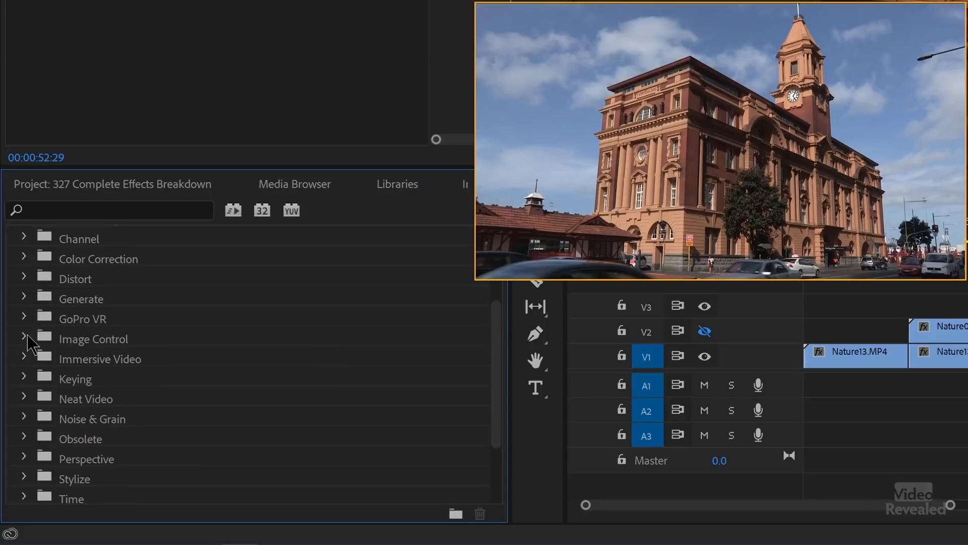
# Try the Black & White effect on the building clip, then Color Balance (RGB) with Red at 161, removing each again.
pyautogui.click(27, 338)
pyautogui.click(80, 359)
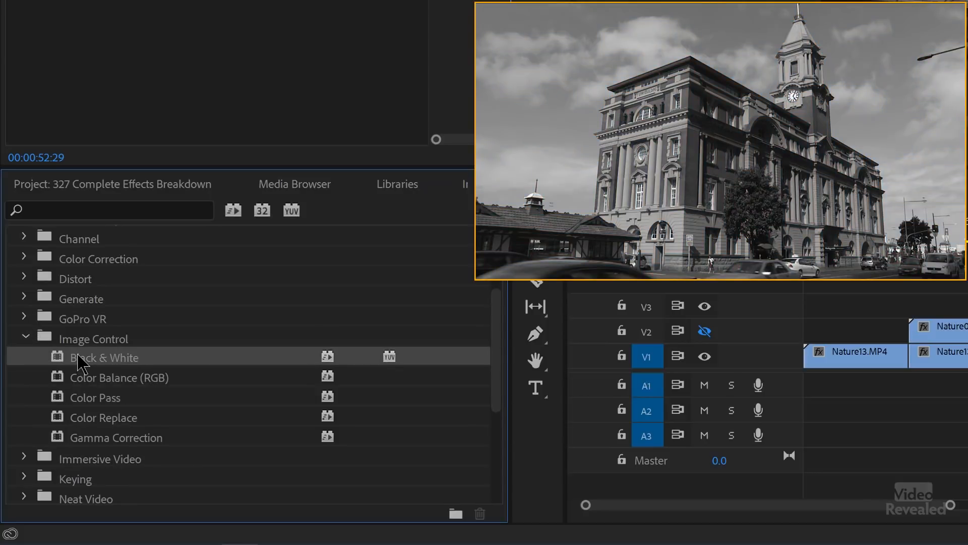
pyautogui.click(96, 383)
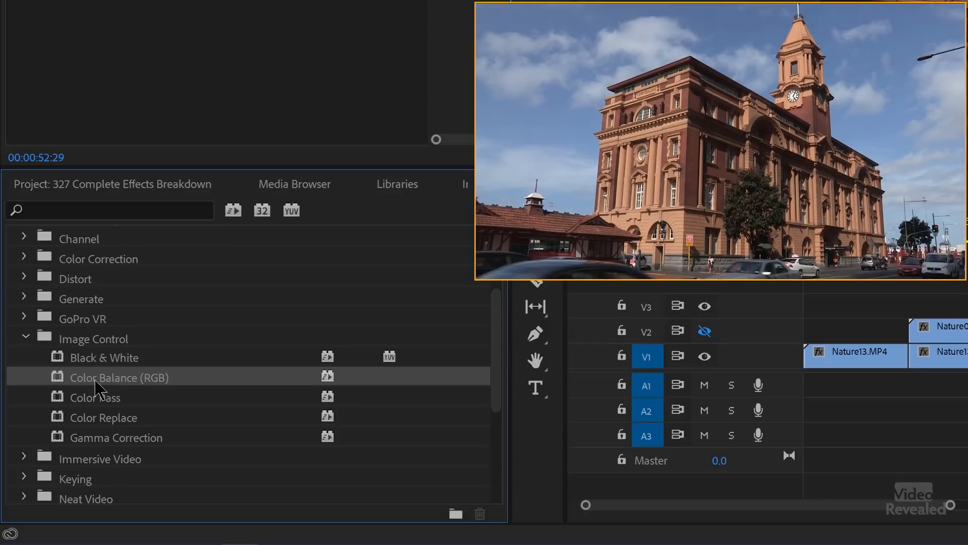
pyautogui.moveTo(220, 194); pyautogui.dragTo(273, 194)
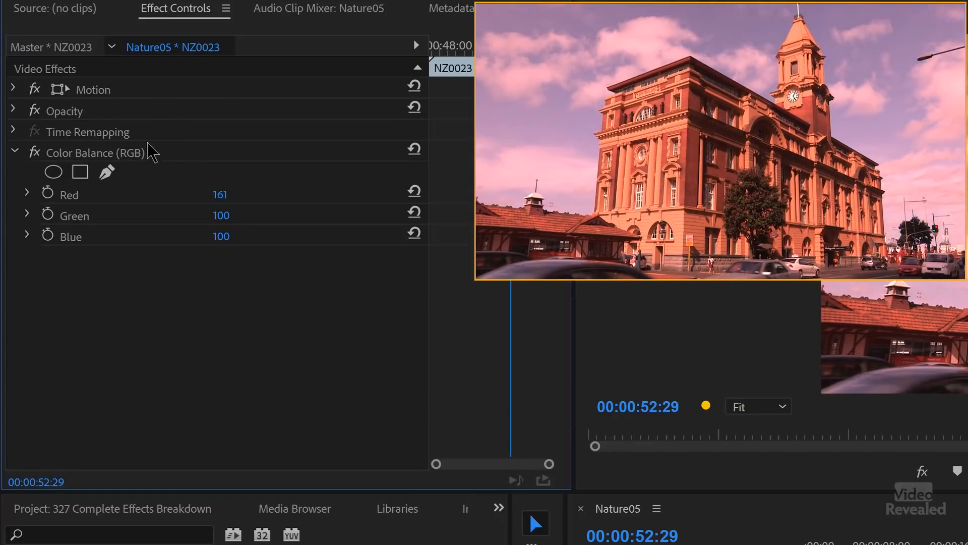
pyautogui.click(140, 154)
pyautogui.press('Delete')
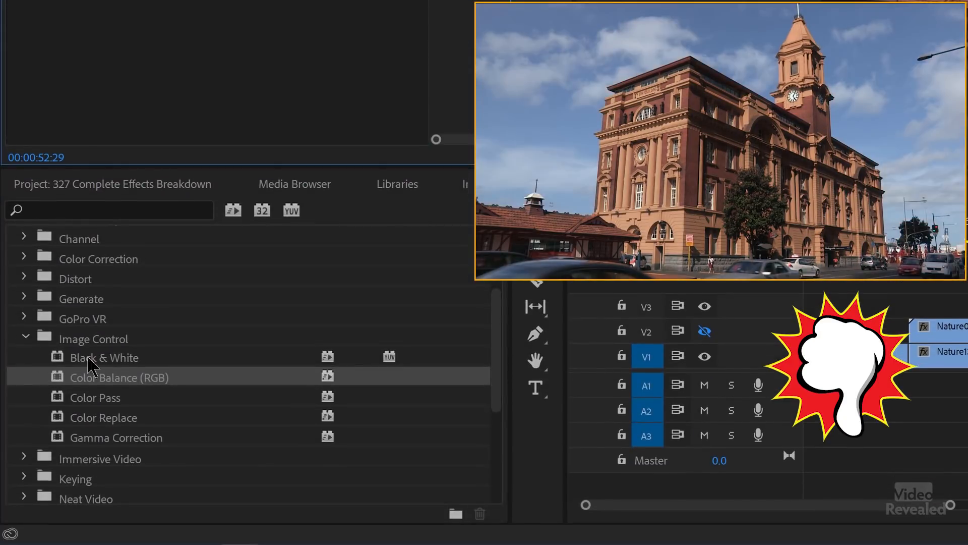
# Try the Color Pass effect with a dark color sampled from the building, raise its similarity to 40 and then 100, and remove it.
pyautogui.doubleClick(96, 398)
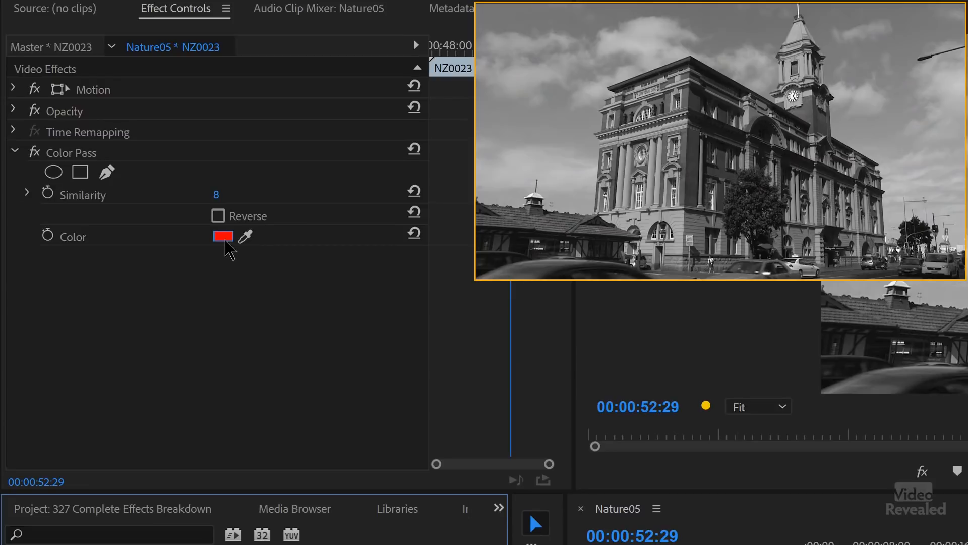
pyautogui.click(247, 235)
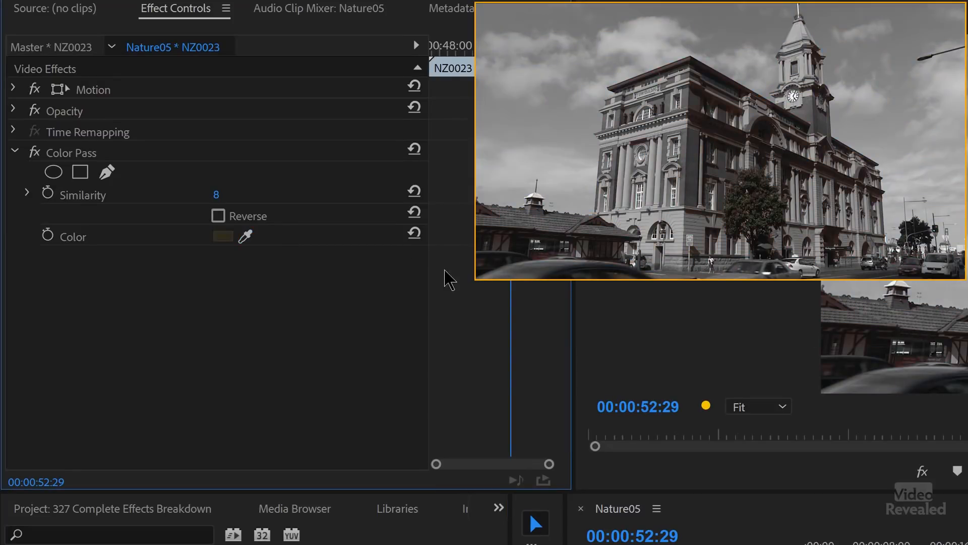
pyautogui.moveTo(219, 201); pyautogui.dragTo(240, 201)
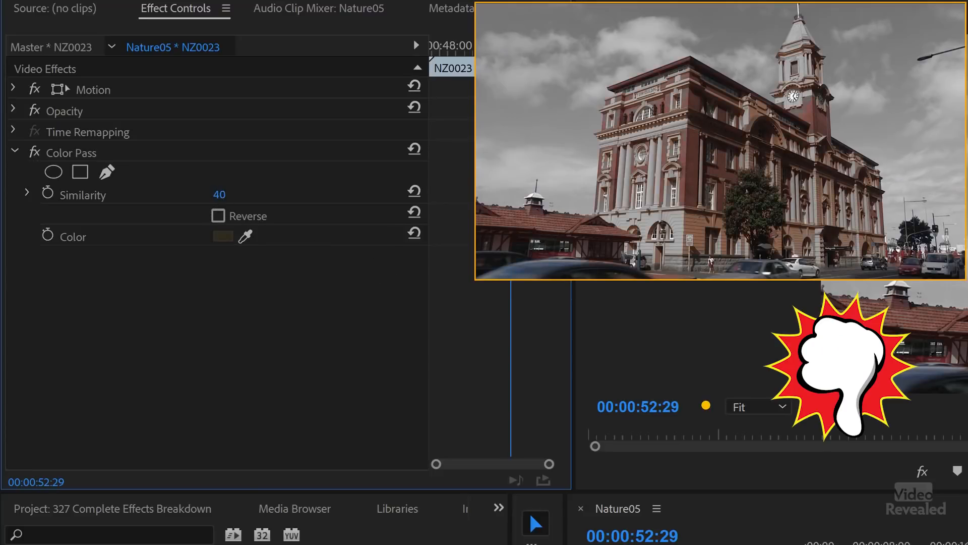
pyautogui.moveTo(221, 194); pyautogui.dragTo(207, 195)
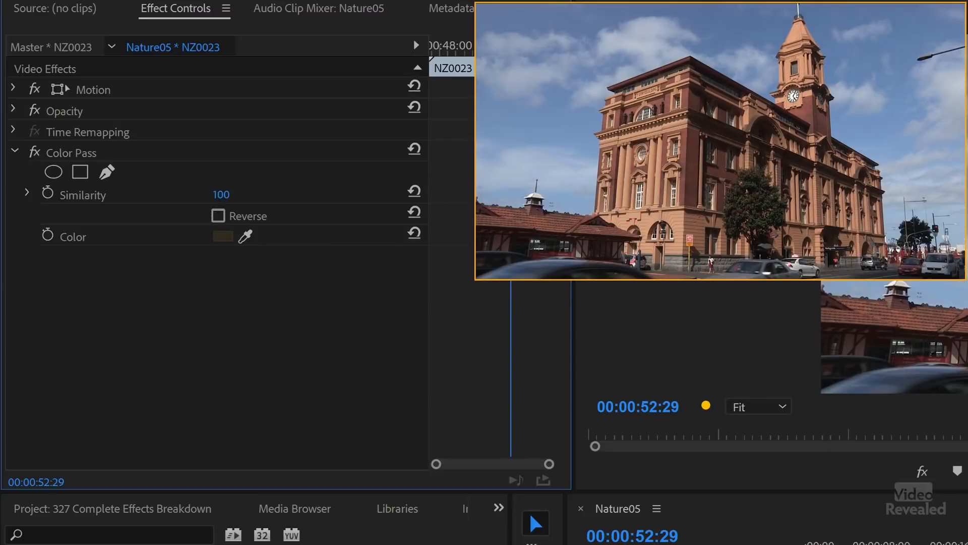
pyautogui.click(88, 151)
pyautogui.press('Delete')
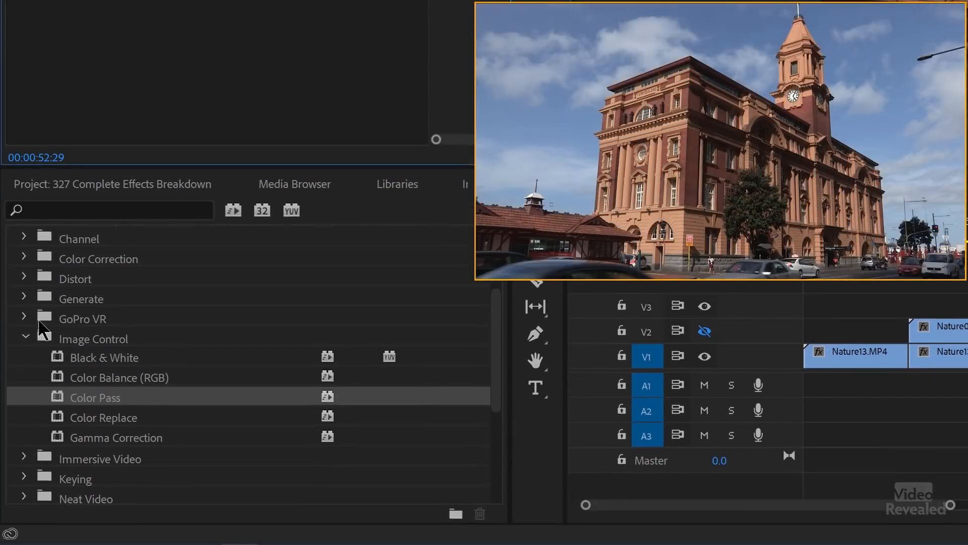
# Apply Color Replace to the butterfly clip instead of the building, sampling a brownish orange target color and setting the similarity to 46.
pyautogui.doubleClick(113, 418)
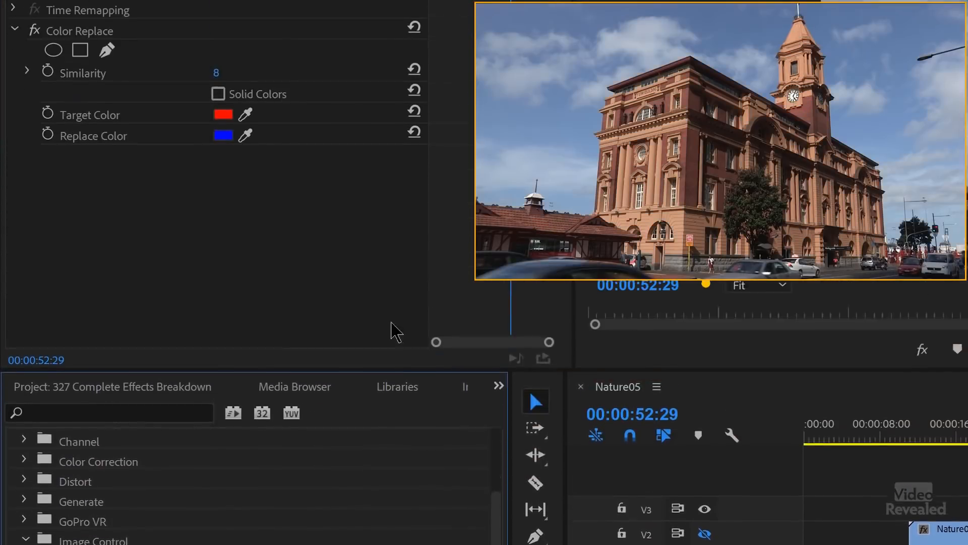
pyautogui.hotkey('ctrl', 'z')
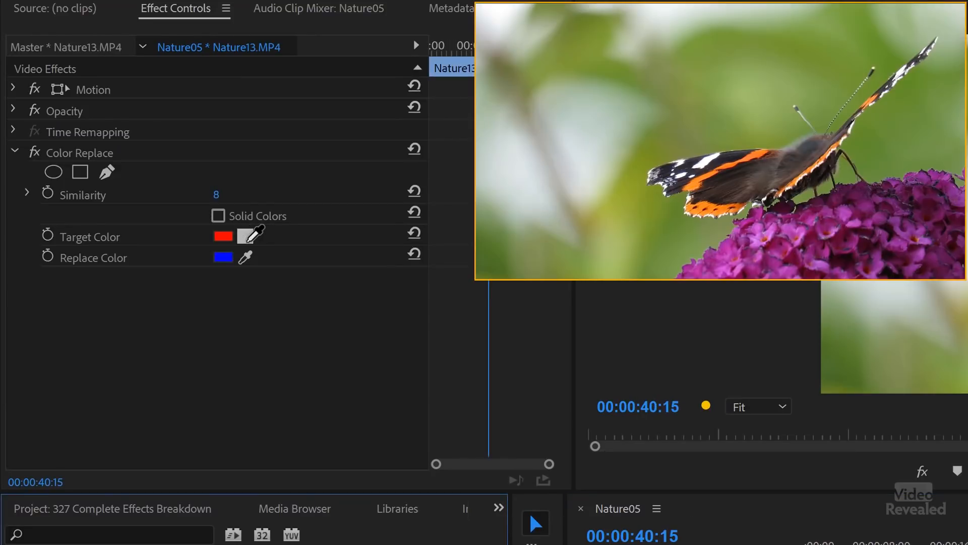
pyautogui.click(246, 236)
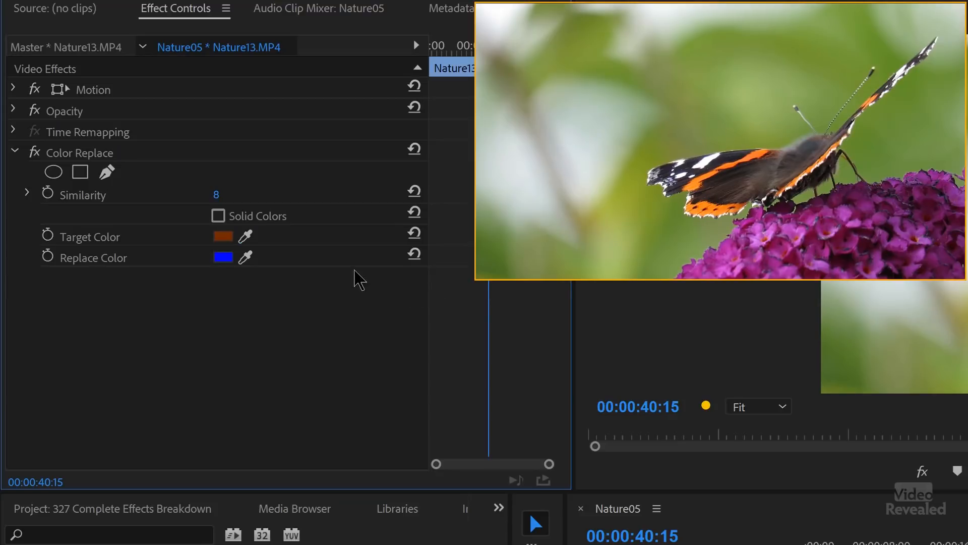
pyautogui.moveTo(218, 201); pyautogui.dragTo(236, 200)
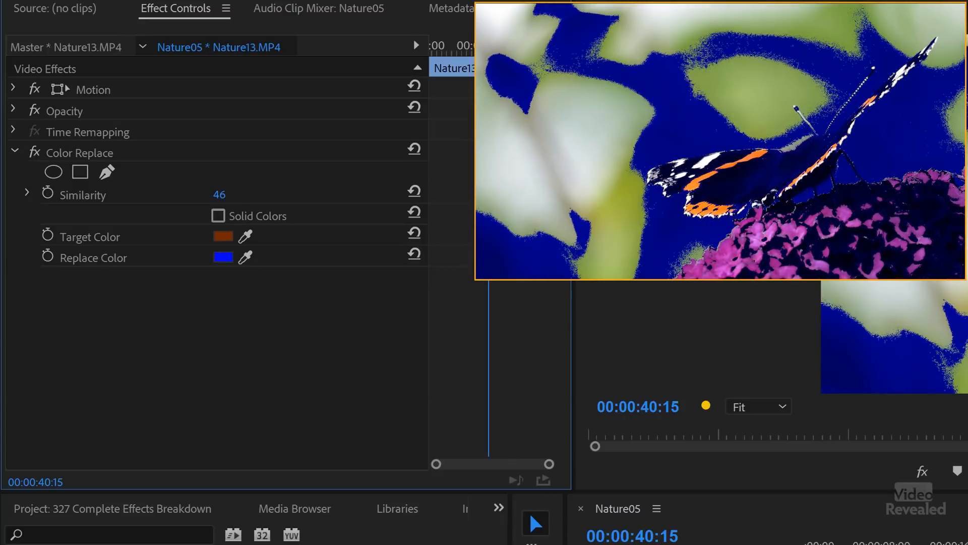
# Toggle Solid Colors and lighten the target color of Color Replace, and remove the effect from the butterfly clip.
pyautogui.click(218, 216)
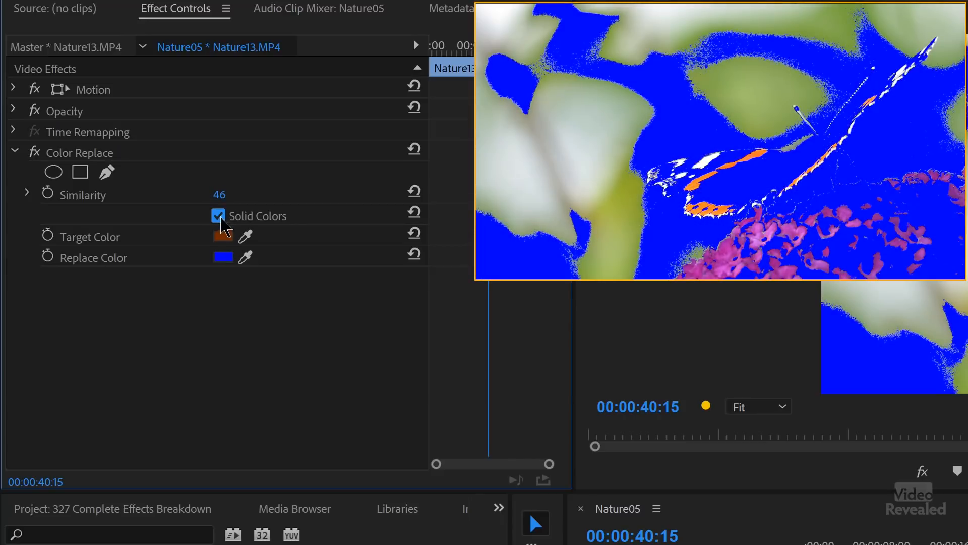
pyautogui.click(219, 218)
pyautogui.click(219, 218)
pyautogui.click(222, 237)
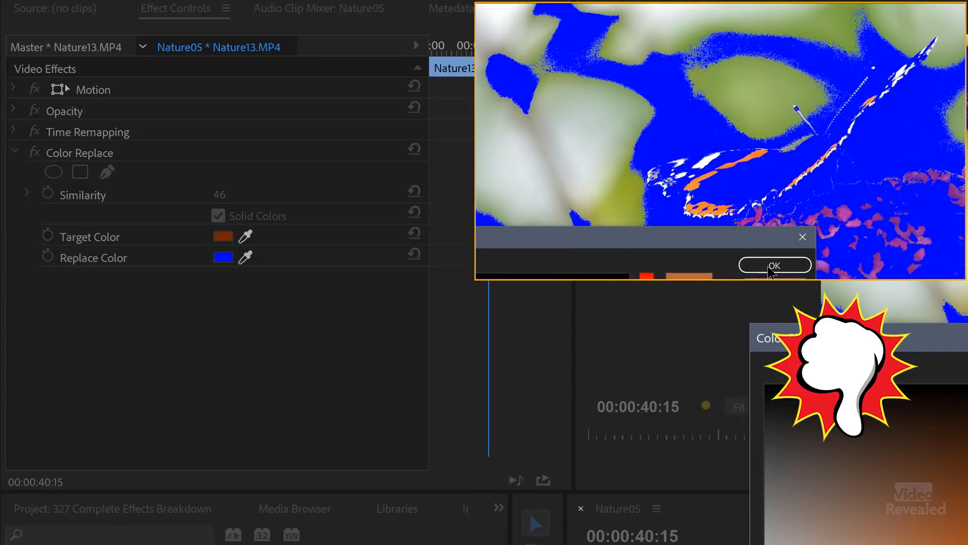
pyautogui.click(768, 266)
pyautogui.click(83, 158)
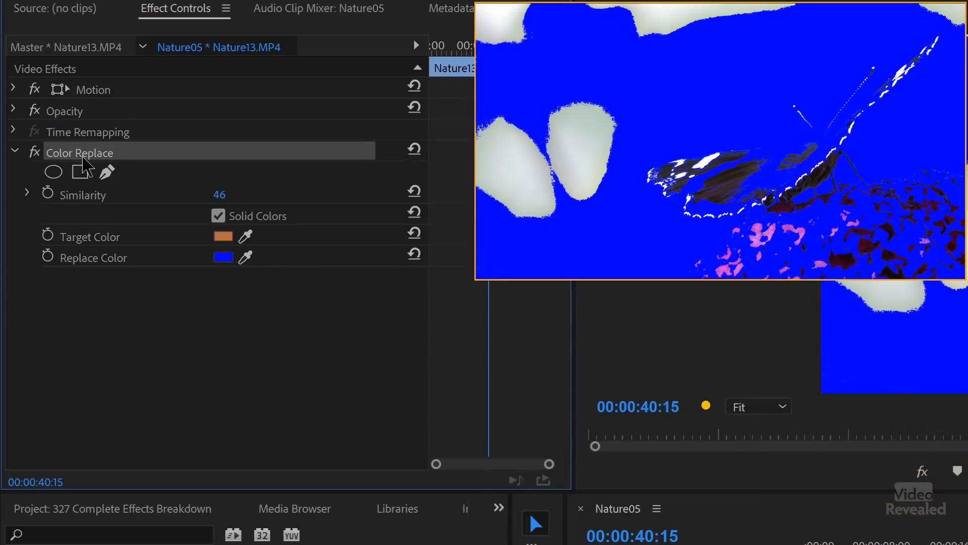
pyautogui.press('Delete')
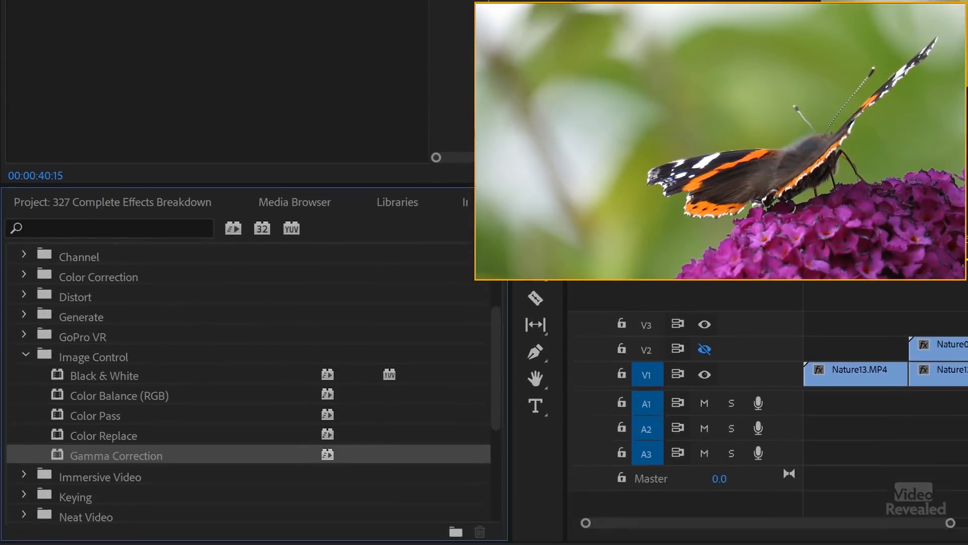
# Try the Gamma Correction effect on the butterfly clip with a gamma of 25, and remove it again.
pyautogui.doubleClick(127, 438)
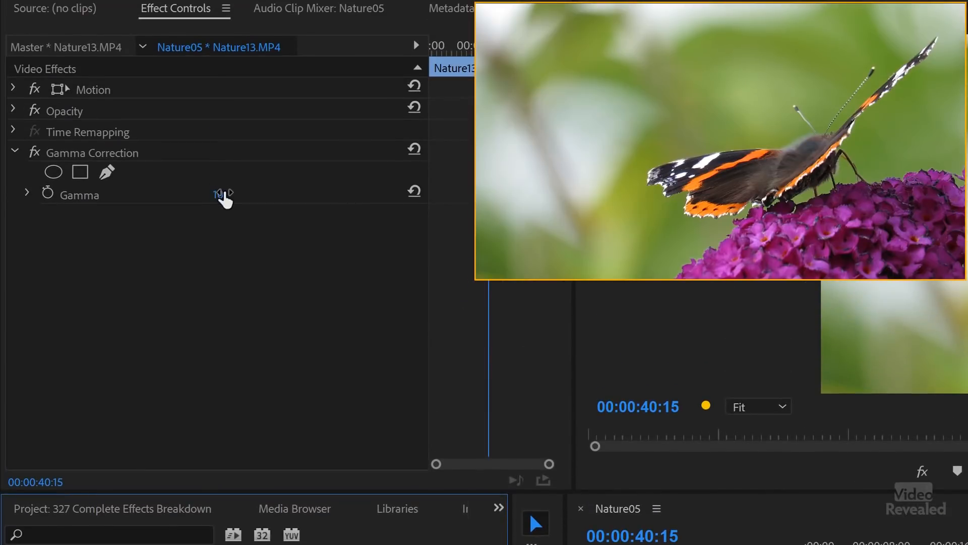
pyautogui.moveTo(224, 199); pyautogui.dragTo(232, 199)
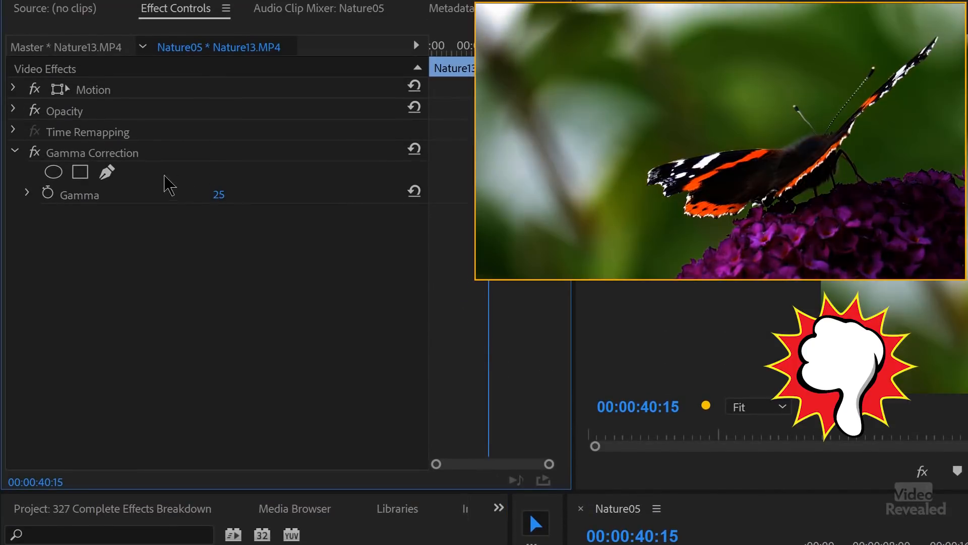
pyautogui.click(139, 154)
pyautogui.press('Delete')
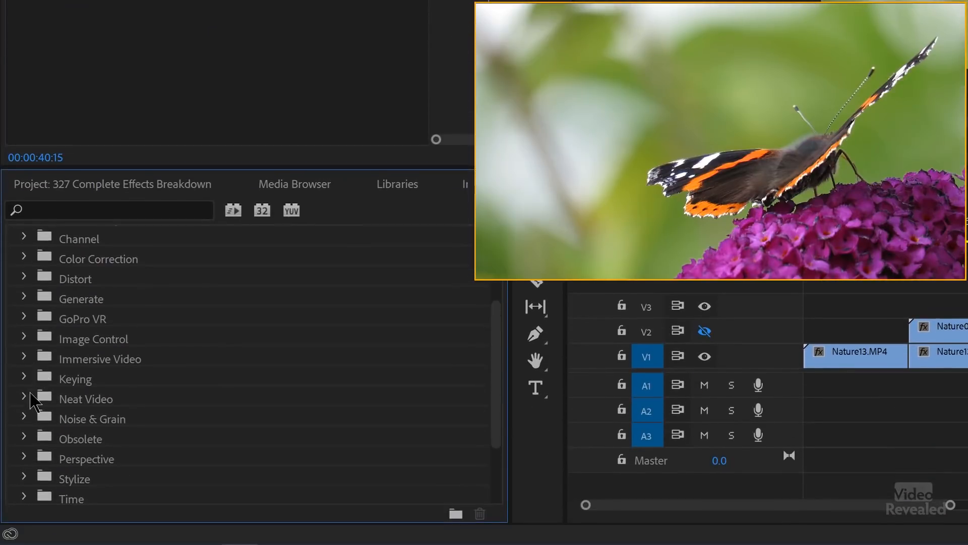
# Apply the Ultra Key effect from the Keying group to the backlit woman clip and sample the blue sky as key color.
pyautogui.click(24, 377)
pyautogui.scroll(-3, 127, 368)
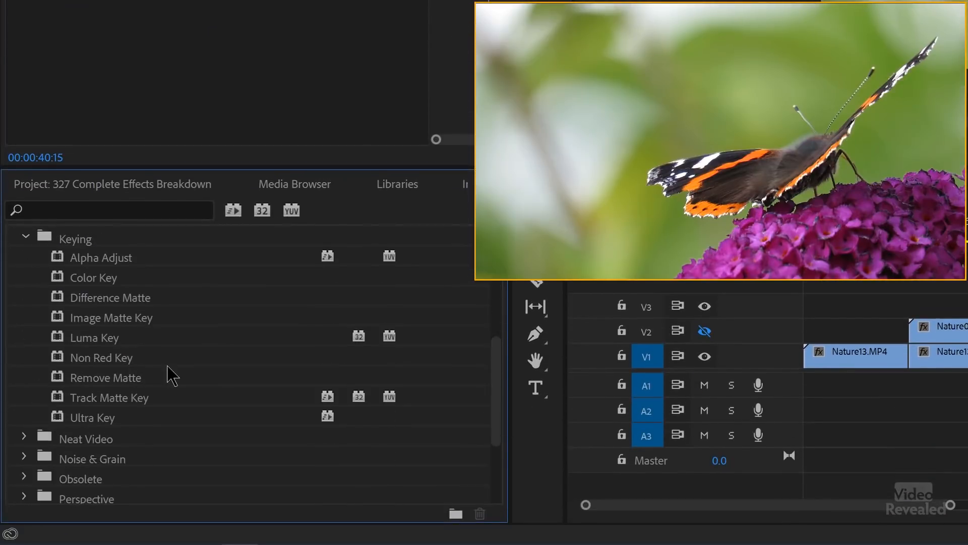
pyautogui.scroll(1, 129, 388)
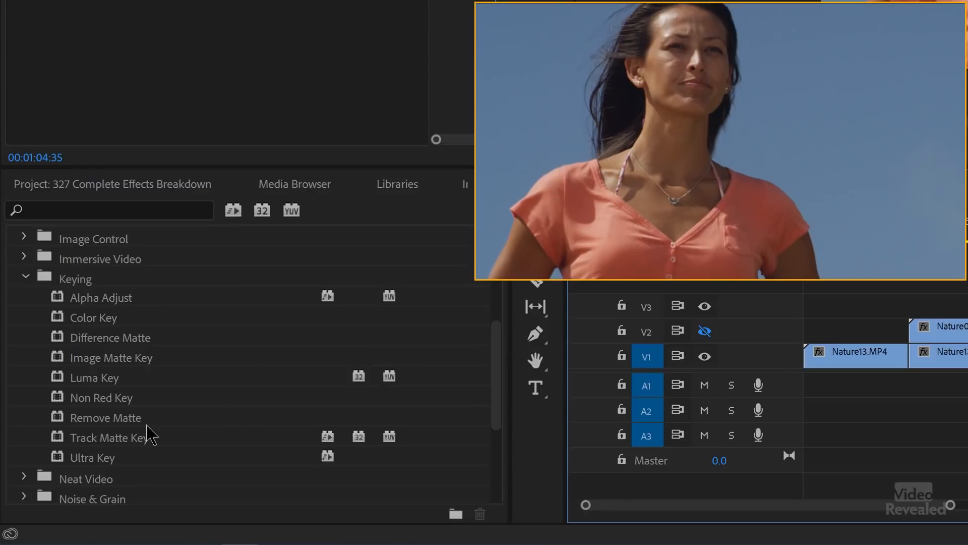
pyautogui.click(89, 460)
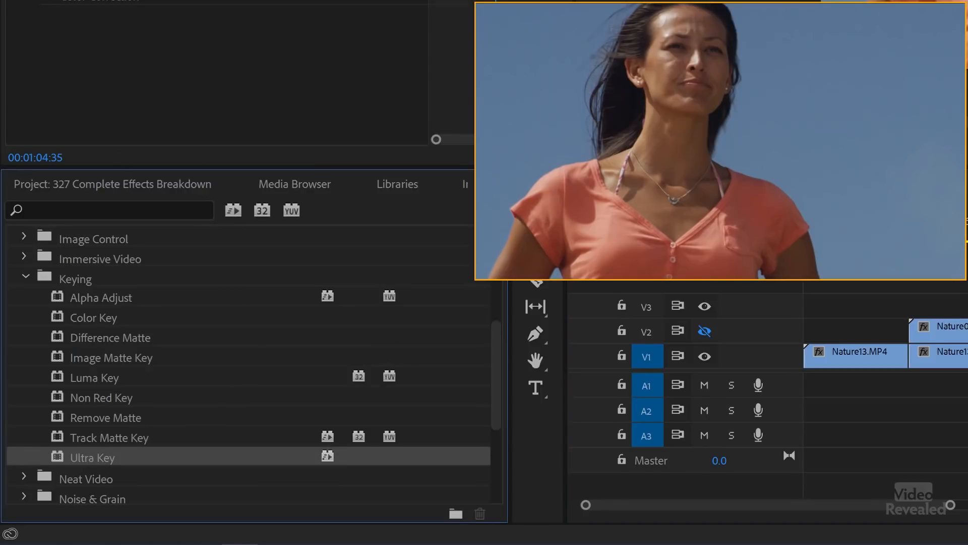
pyautogui.click(245, 190)
pyautogui.click(576, 106)
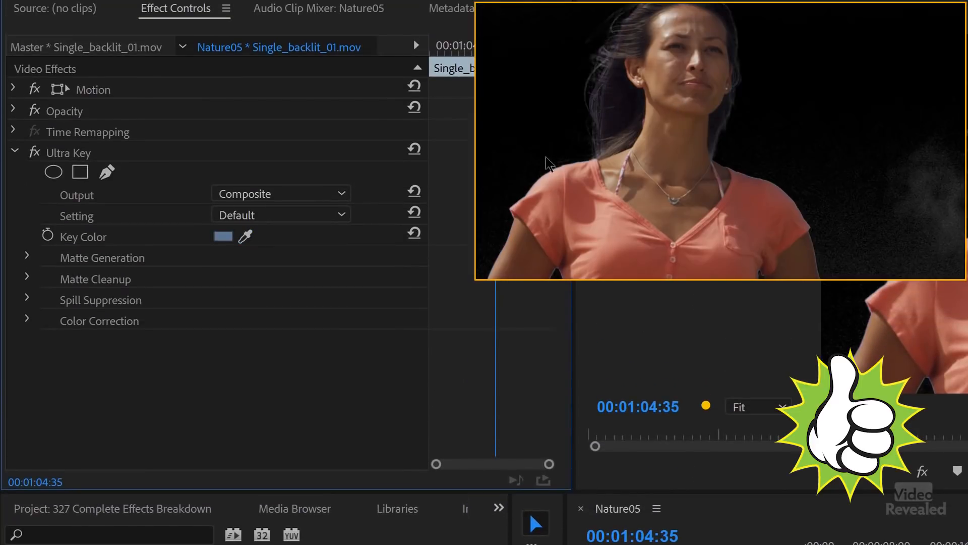
# Look at the Ultra Key output options, set its Setting to Aggressive, and play the keyed clip.
pyautogui.click(302, 195)
pyautogui.click(304, 199)
pyautogui.click(309, 222)
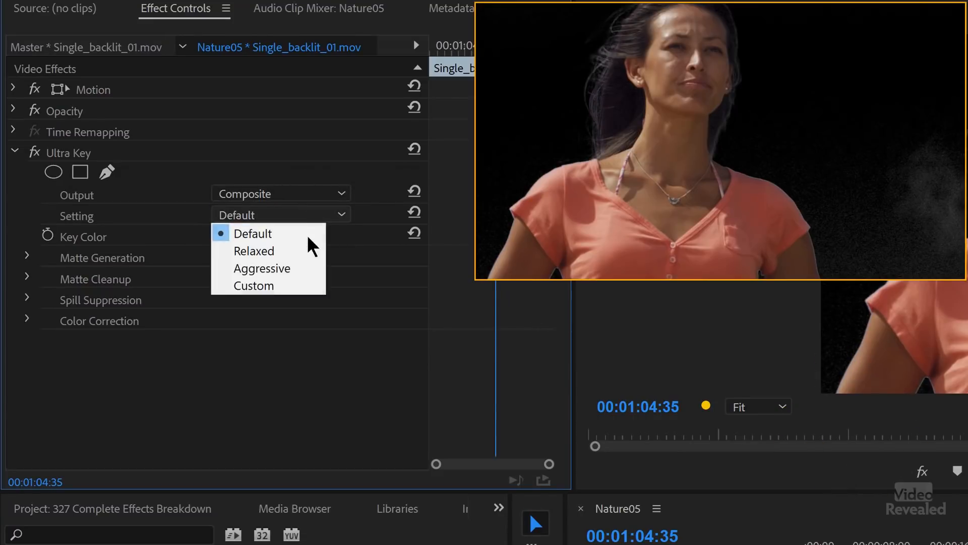
pyautogui.click(298, 267)
pyautogui.moveTo(967, 544); pyautogui.dragTo(967, 544)
pyautogui.press('space')
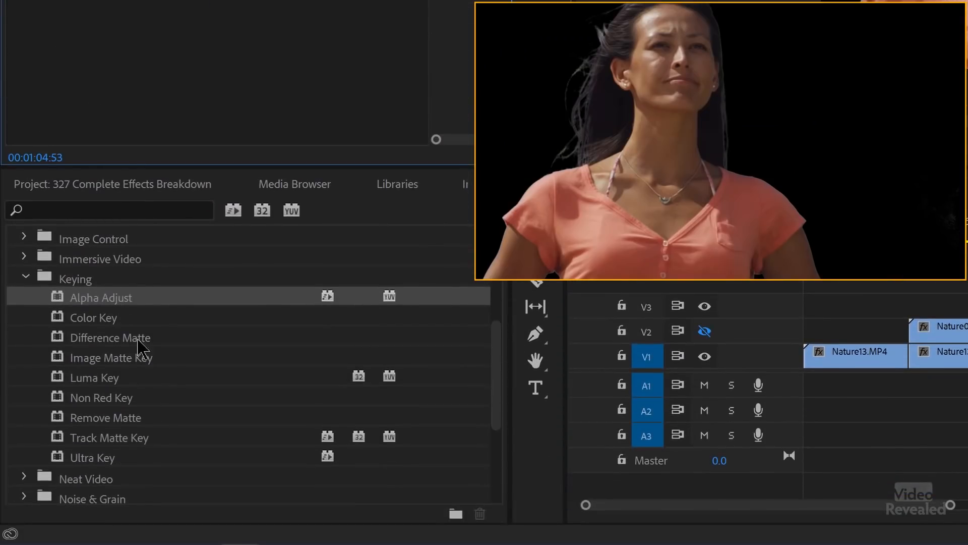
# Apply Alpha Adjust to the keyed clip, undo a trial opacity of 49%, and turn on the transparency grid.
pyautogui.doubleClick(122, 298)
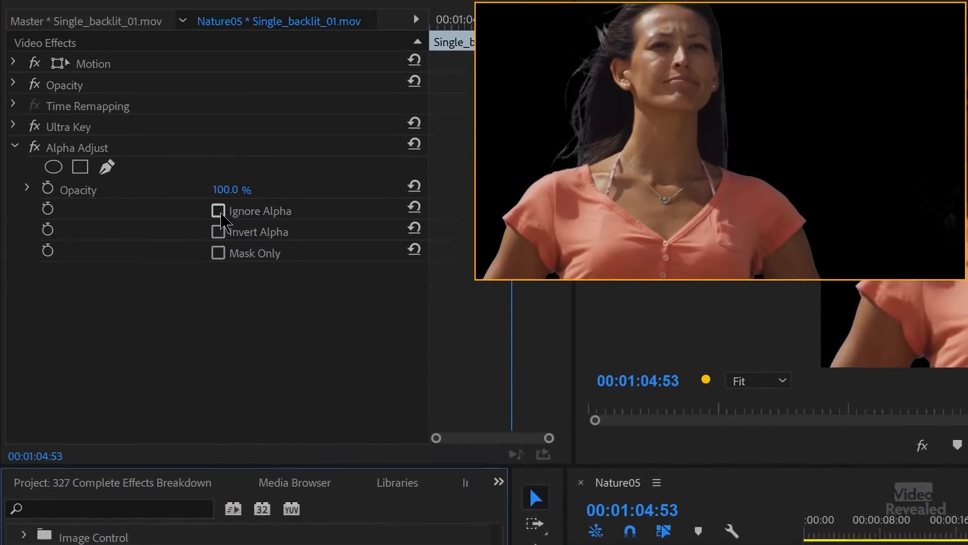
pyautogui.moveTo(222, 217)
pyautogui.mouseDown()
pyautogui.moveTo(171, 217)
pyautogui.moveTo(239, 215)
pyautogui.mouseUp()
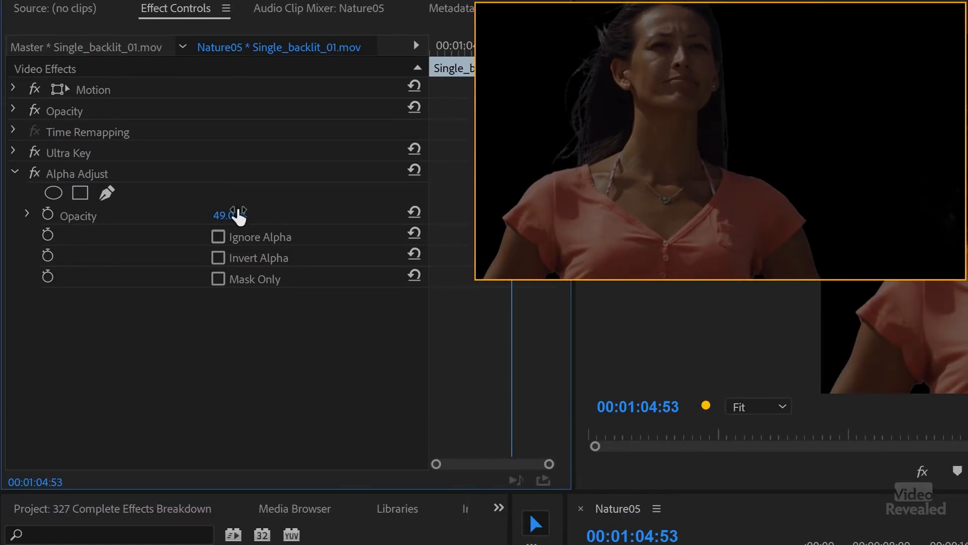
pyautogui.hotkey('ctrl', 'z')
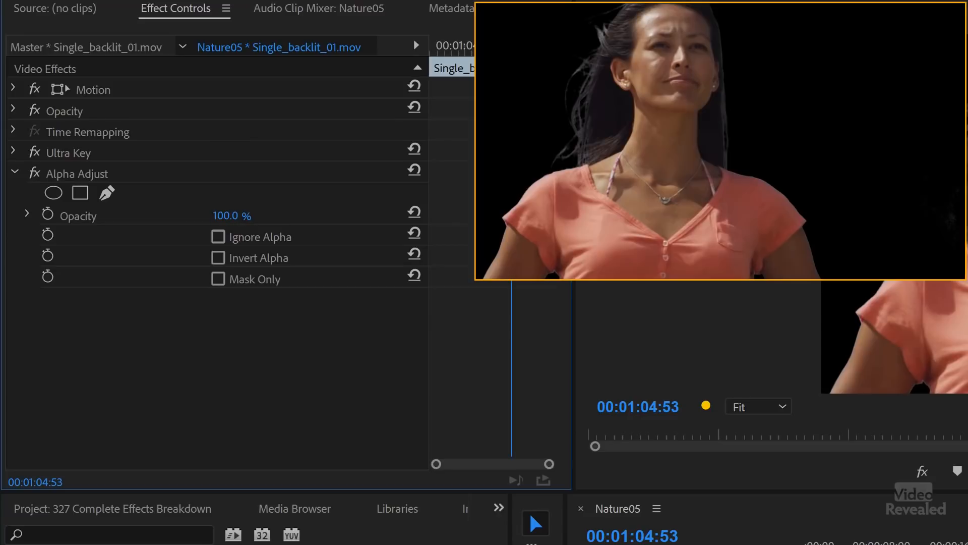
pyautogui.click(966, 406)
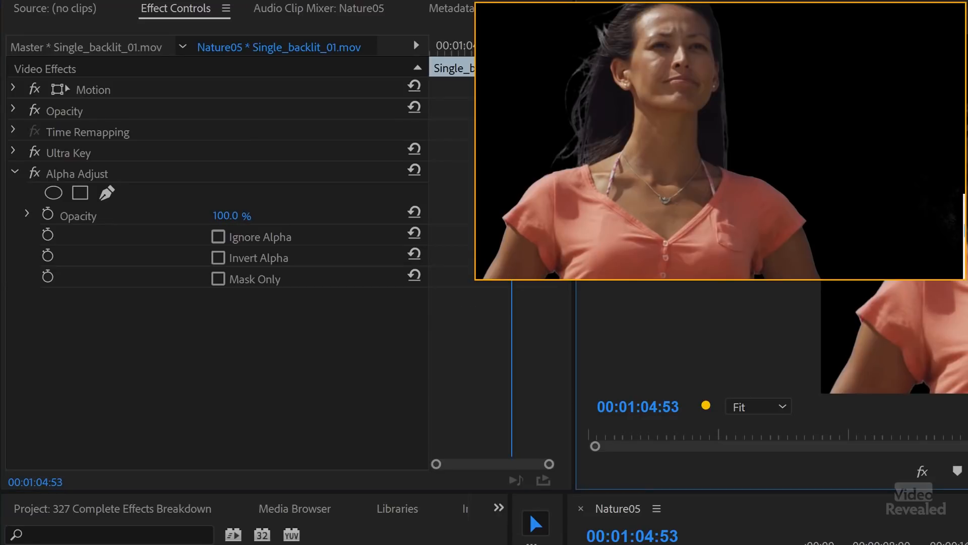
pyautogui.click(965, 230)
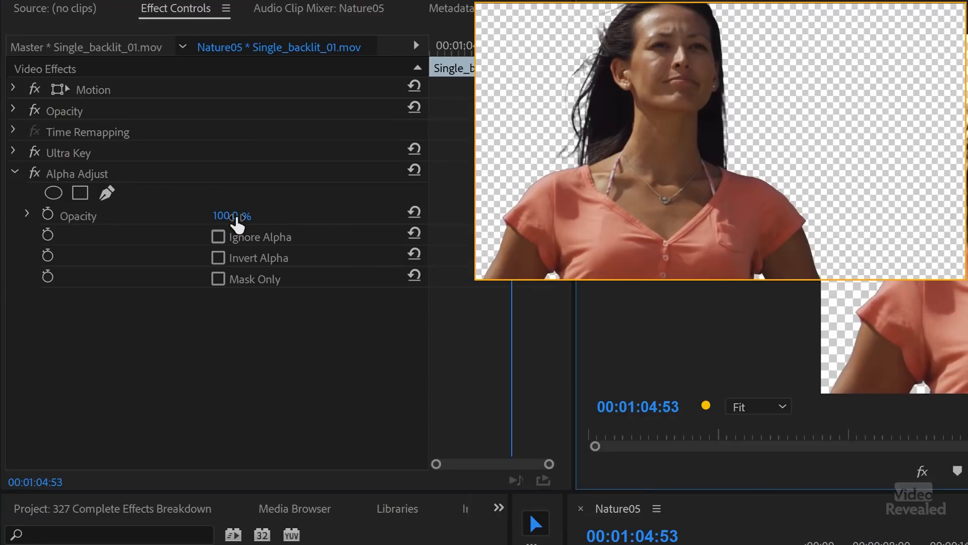
# Test Alpha Adjust's Ignore Alpha, Invert Alpha and Mask Only options one by one, and remove the effect from the clip.
pyautogui.click(218, 237)
pyautogui.click(219, 238)
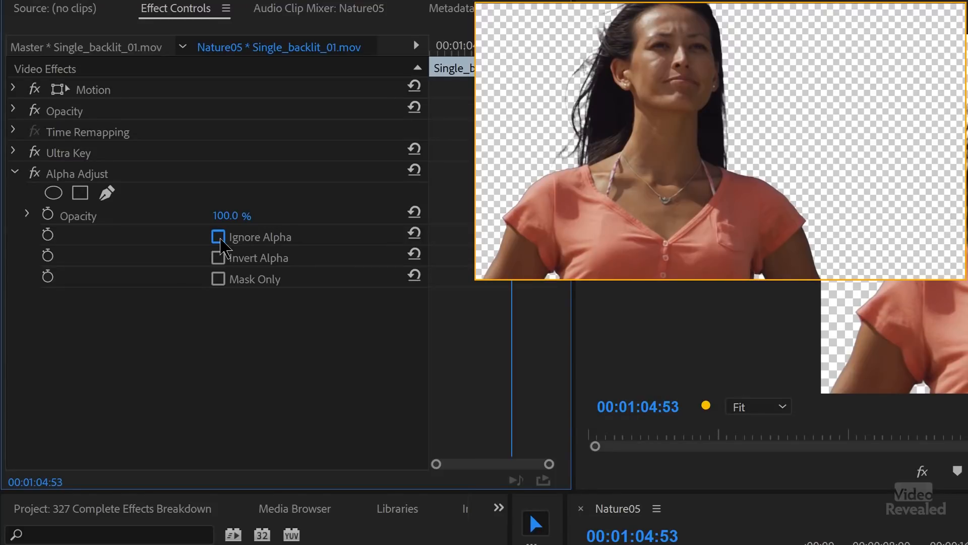
pyautogui.click(218, 258)
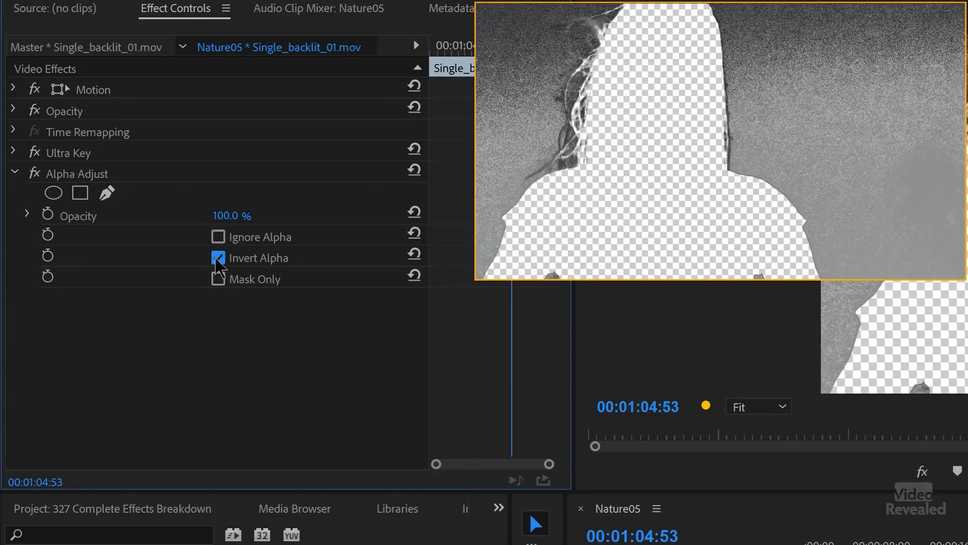
pyautogui.click(218, 258)
pyautogui.click(219, 279)
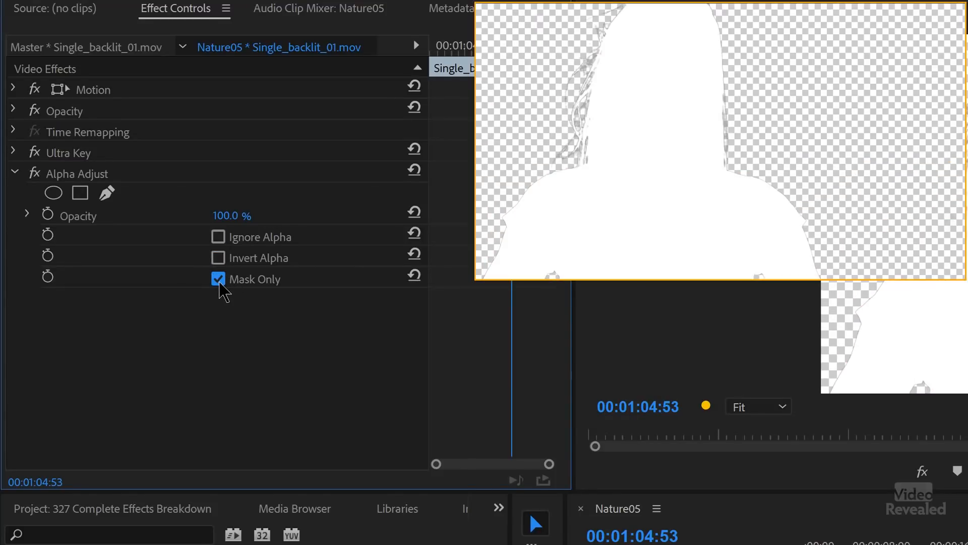
pyautogui.moveTo(237, 217)
pyautogui.mouseDown()
pyautogui.moveTo(192, 217)
pyautogui.moveTo(237, 217)
pyautogui.mouseUp()
pyautogui.click(101, 175)
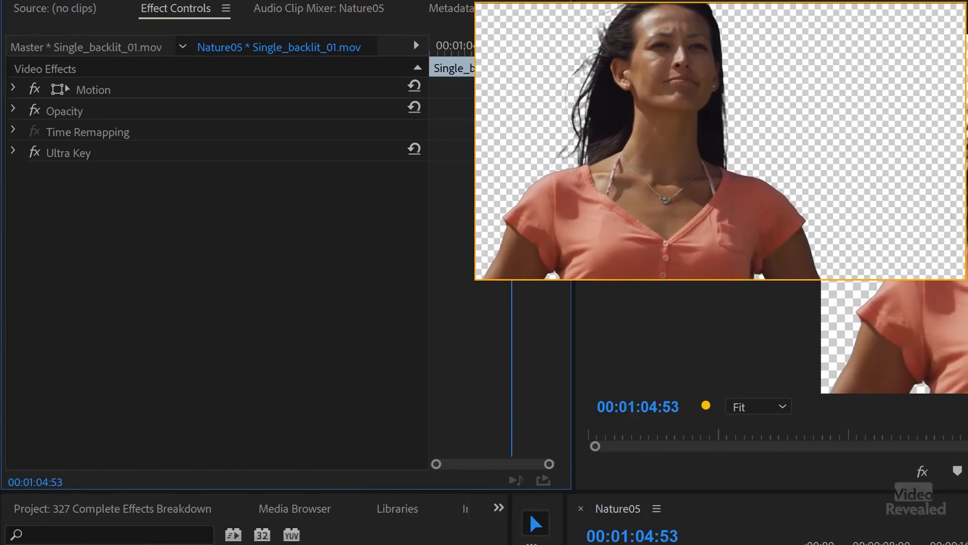
# Replace Ultra Key with Color Key on the backlit woman clip, keying out the sampled blue sky with Color Tolerance 13.
pyautogui.click(75, 156)
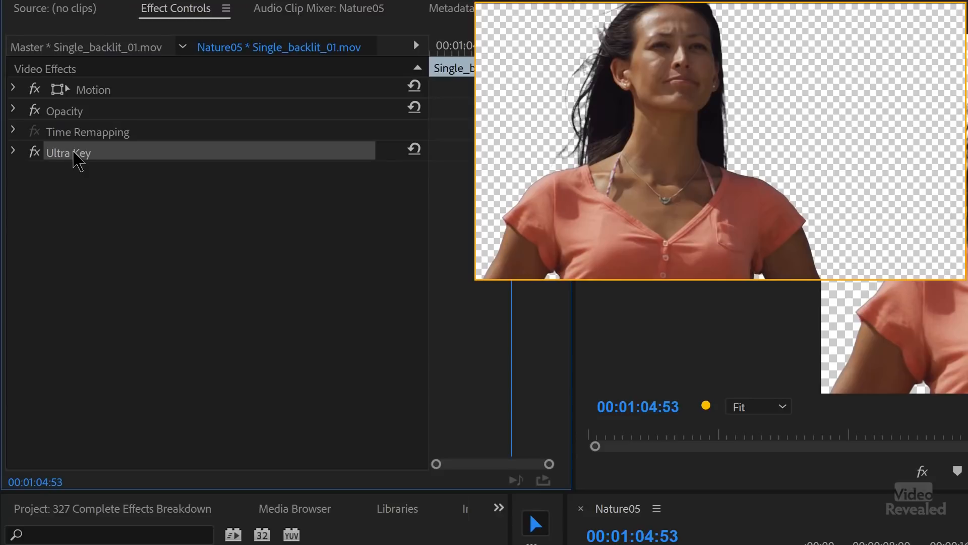
pyautogui.press('Delete')
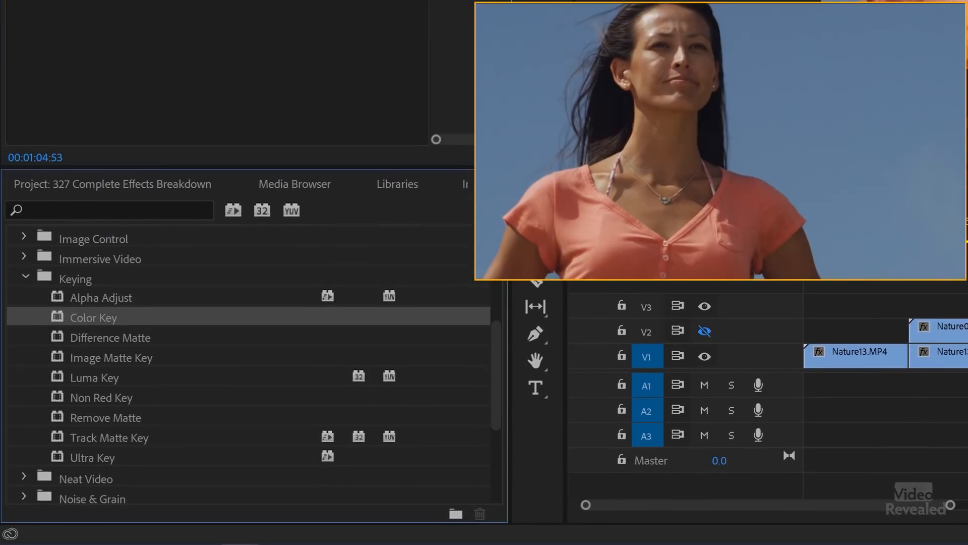
pyautogui.doubleClick(104, 320)
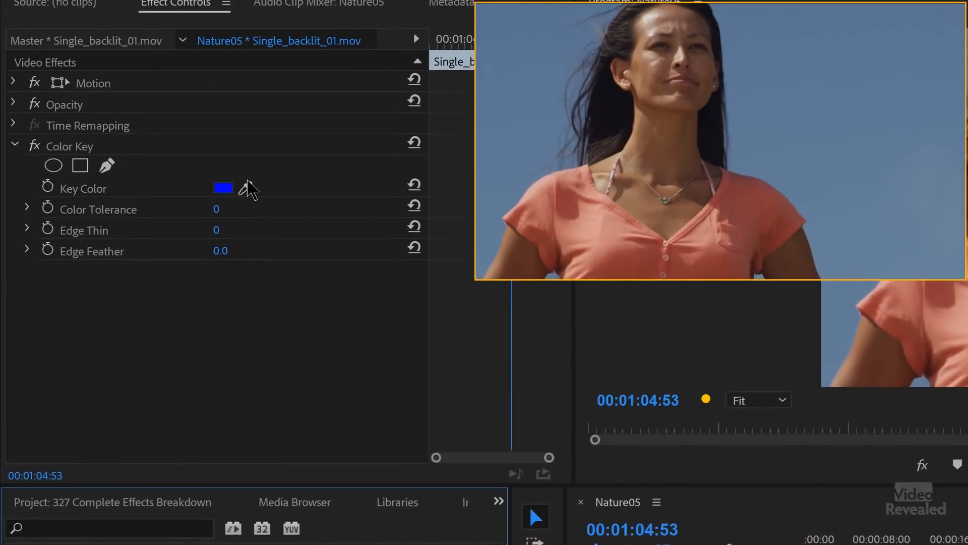
pyautogui.click(245, 193)
pyautogui.click(523, 133)
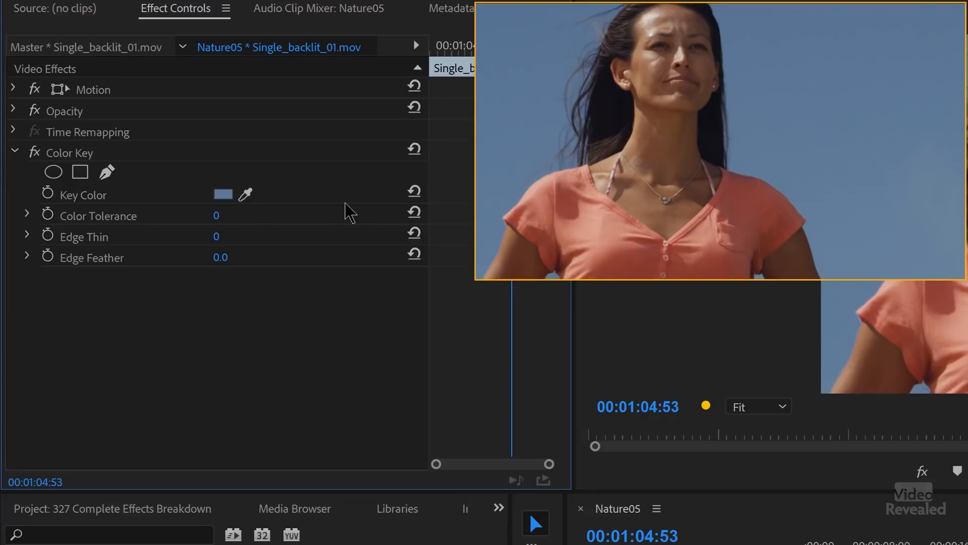
pyautogui.moveTo(216, 216); pyautogui.dragTo(222, 215)
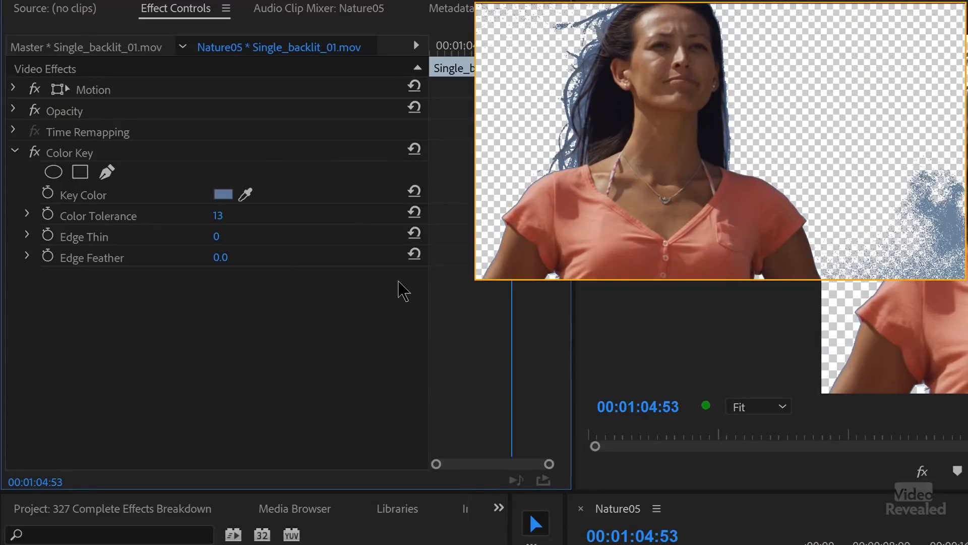
# Play the color-keyed clip, return to its start, and remove the Color Key effect.
pyautogui.press('space')
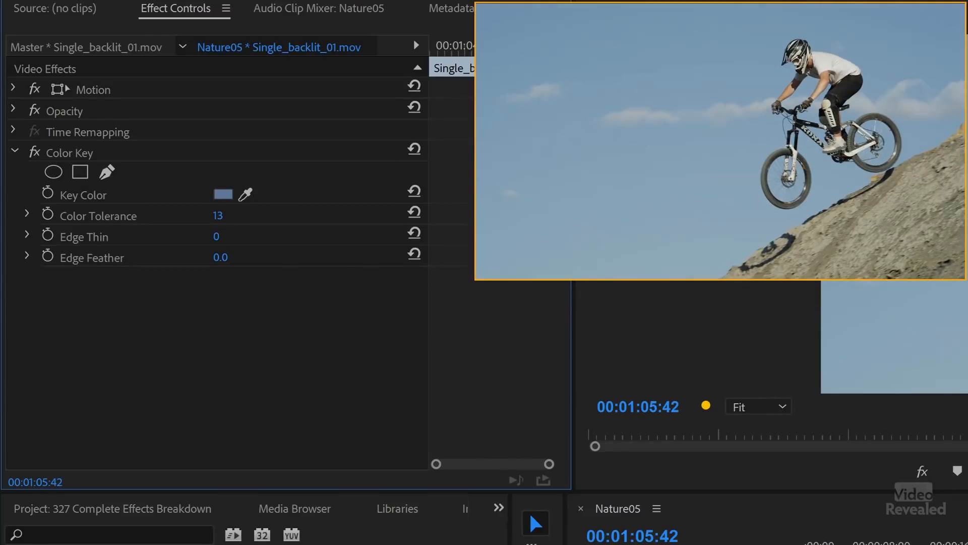
pyautogui.press('Up')
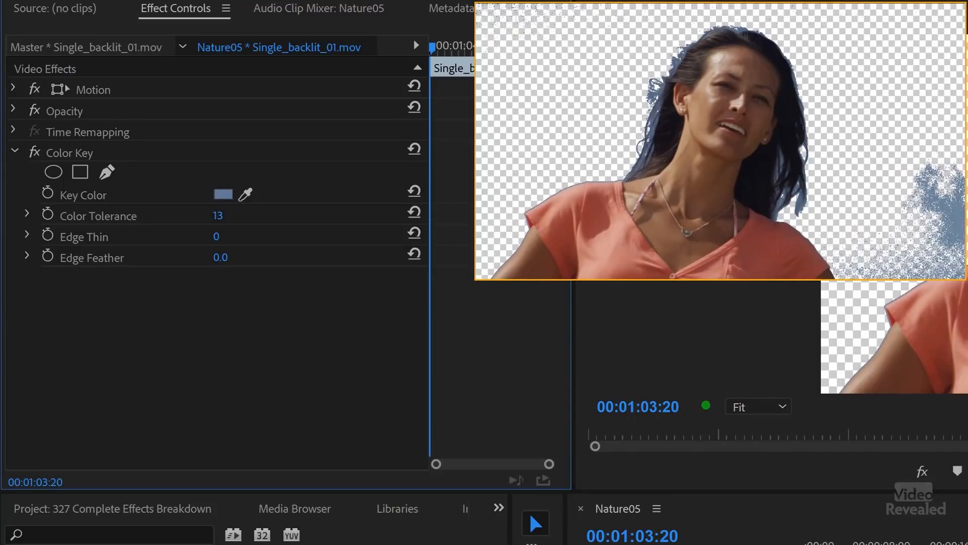
pyautogui.click(85, 154)
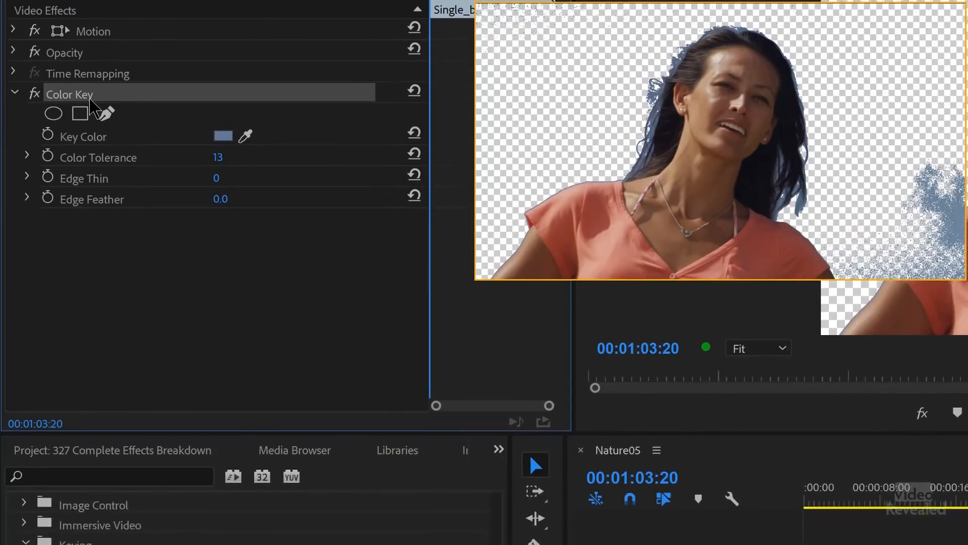
pyautogui.press('Delete')
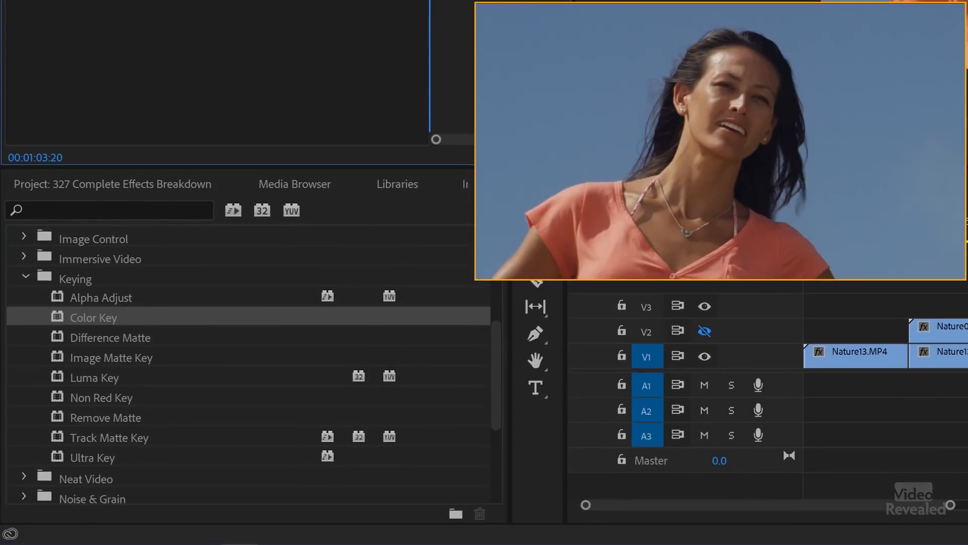
# Look through the remaining Keying effects from Difference Matte down to Track Matte Key.
pyautogui.click(119, 338)
pyautogui.click(120, 359)
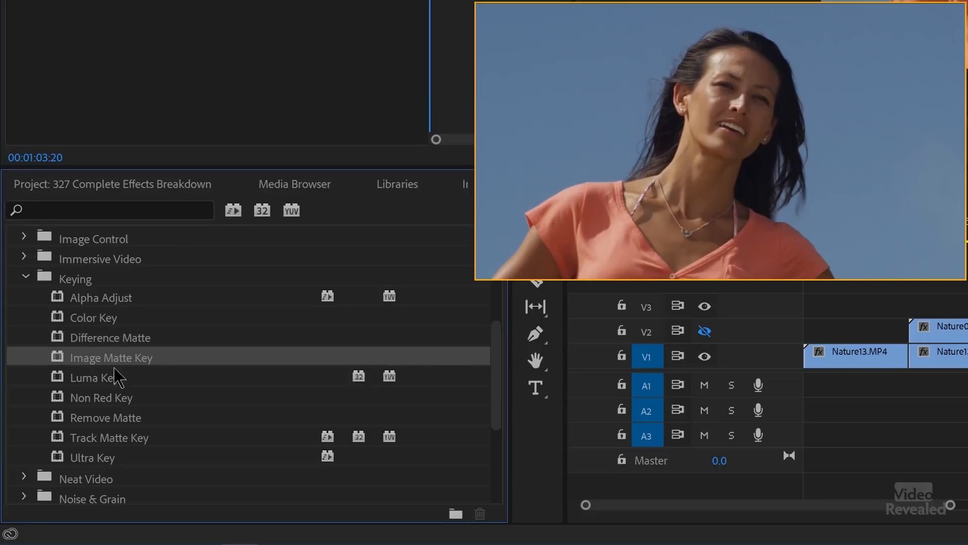
pyautogui.click(109, 380)
pyautogui.click(107, 400)
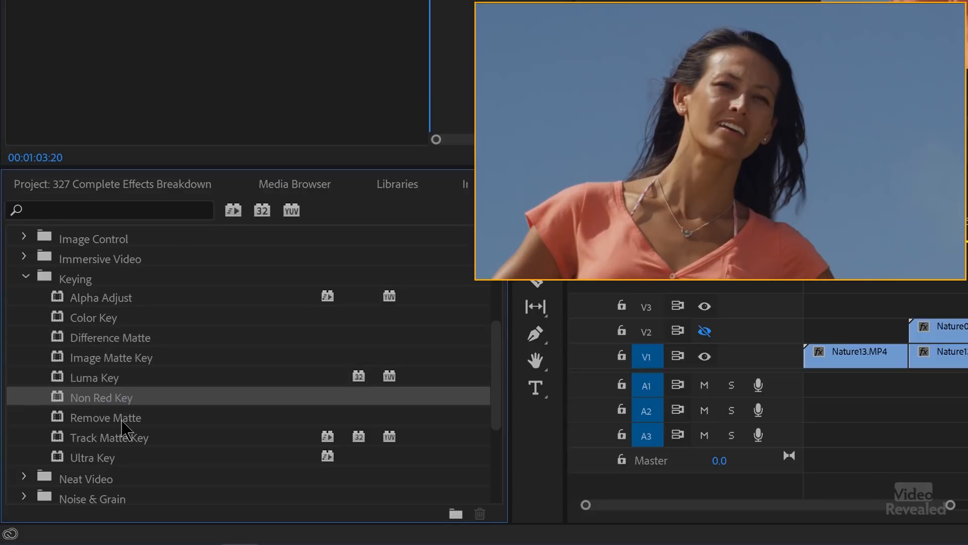
pyautogui.click(119, 419)
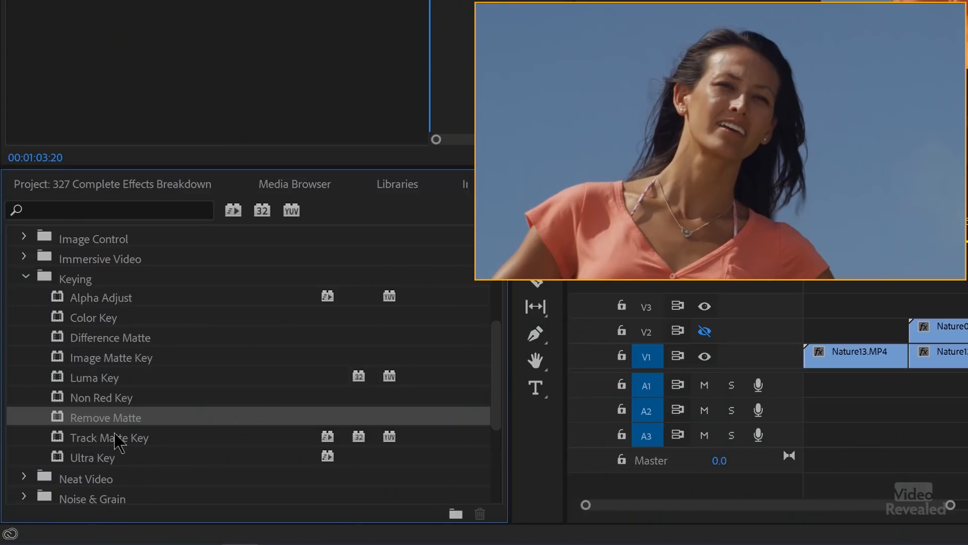
pyautogui.click(116, 437)
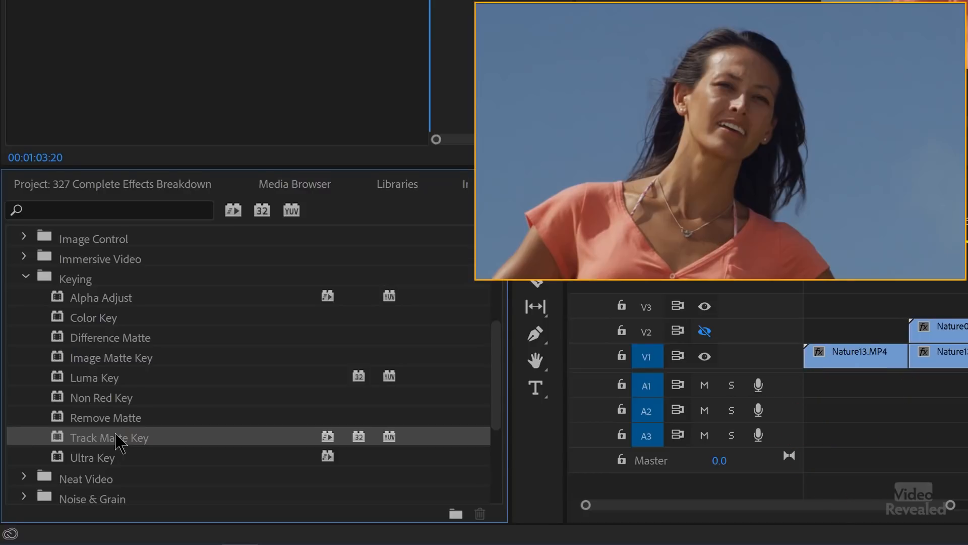
# Examine the NZ0031 clip and the Bird Matte clip above it, toggling V2's visibility and scrubbing to preview the matte.
pyautogui.moveTo(787, 360); pyautogui.dragTo(775, 363)
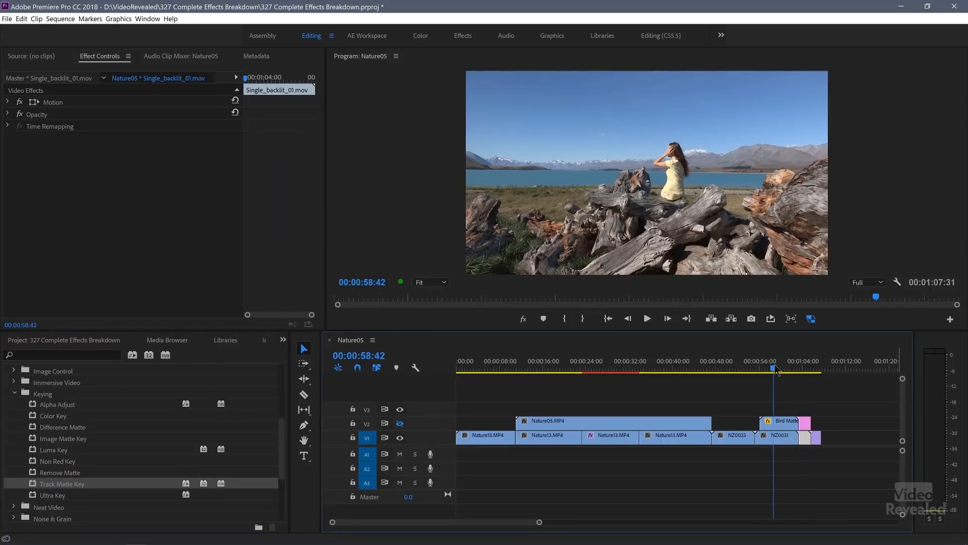
pyautogui.click(779, 436)
pyautogui.click(779, 422)
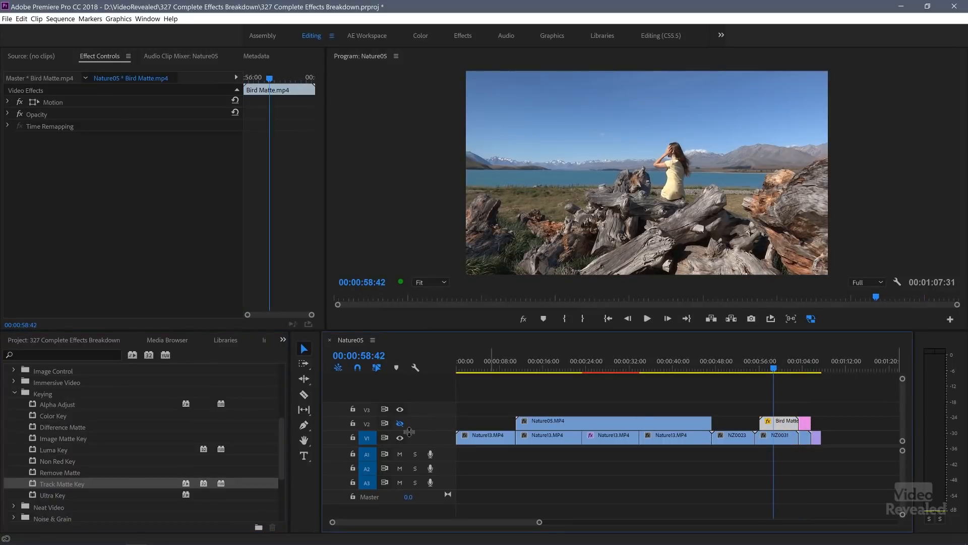
pyautogui.click(400, 423)
pyautogui.moveTo(777, 371); pyautogui.dragTo(783, 370)
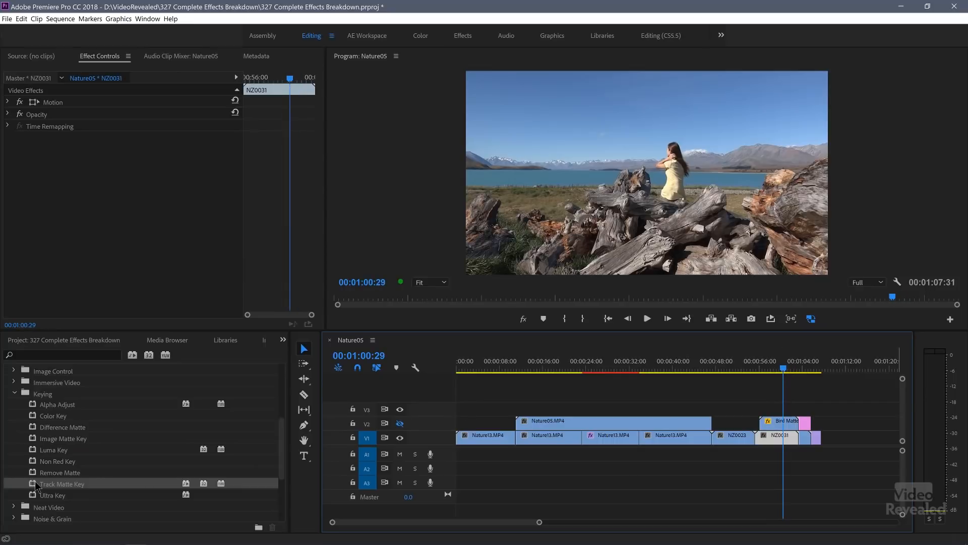
# Apply Track Matte Key to the NZ0031 clip with Video 2 as matte and Matte Luma for compositing.
pyautogui.doubleClick(37, 486)
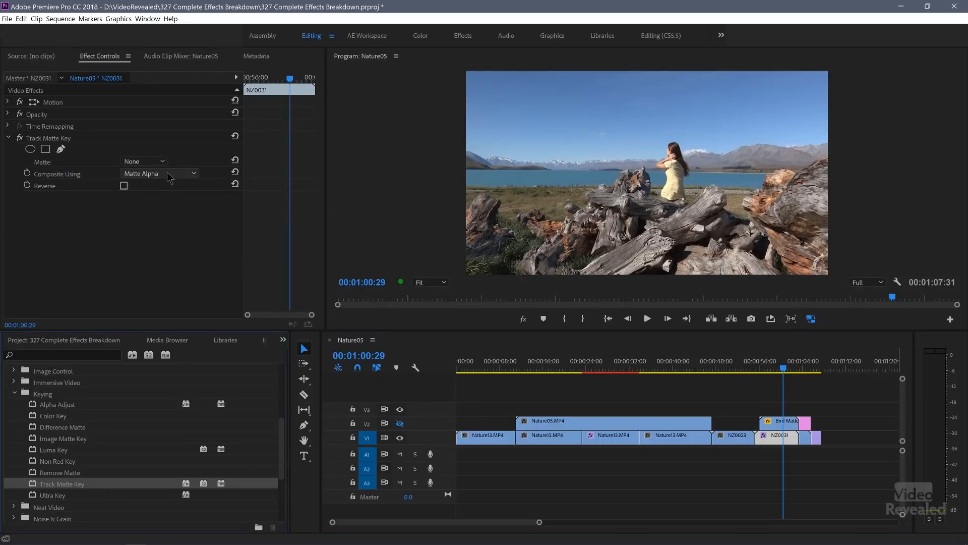
pyautogui.click(143, 161)
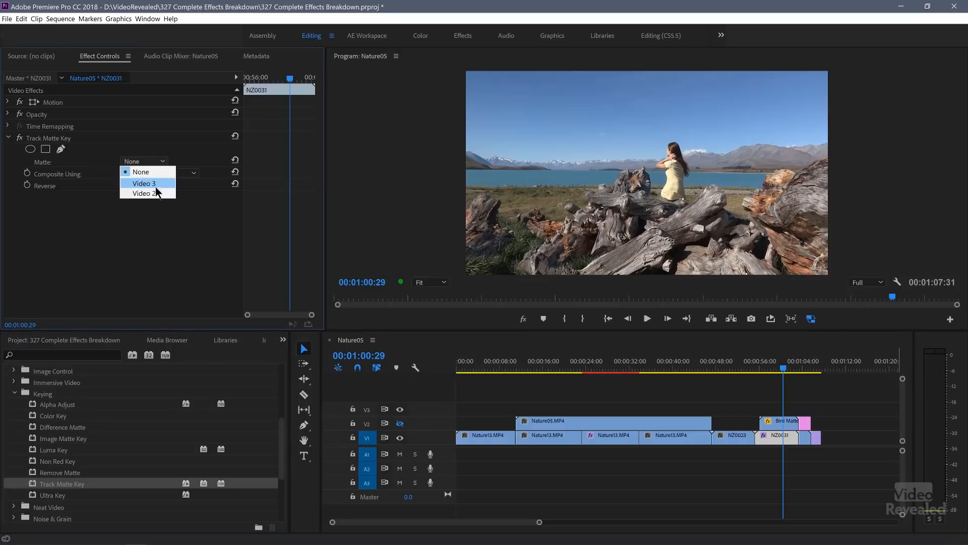
pyautogui.click(152, 189)
pyautogui.click(157, 174)
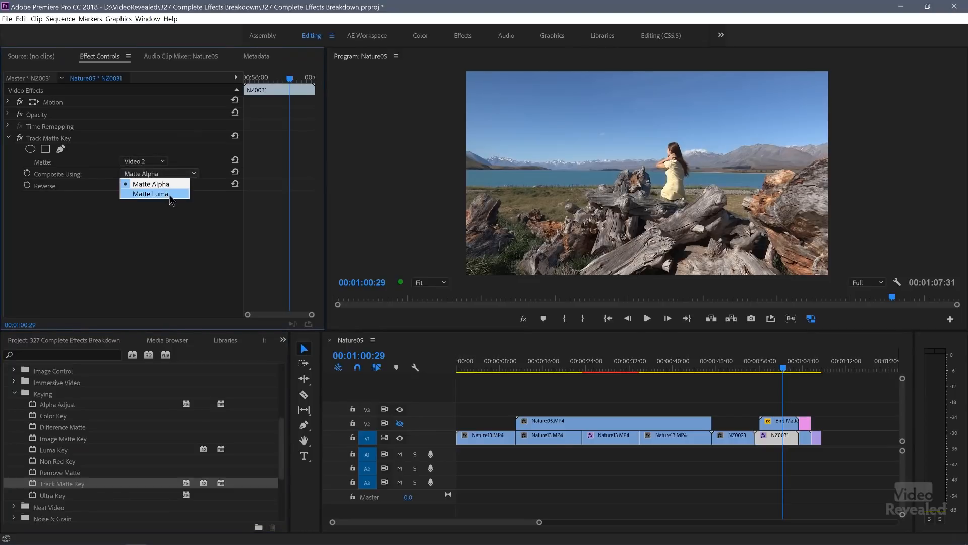
pyautogui.click(171, 197)
# Scrub through the bird-shaped matte result, remove Track Matte Key from NZ0031, and hide track V2.
pyautogui.click(775, 369)
pyautogui.moveTo(776, 368); pyautogui.dragTo(770, 381)
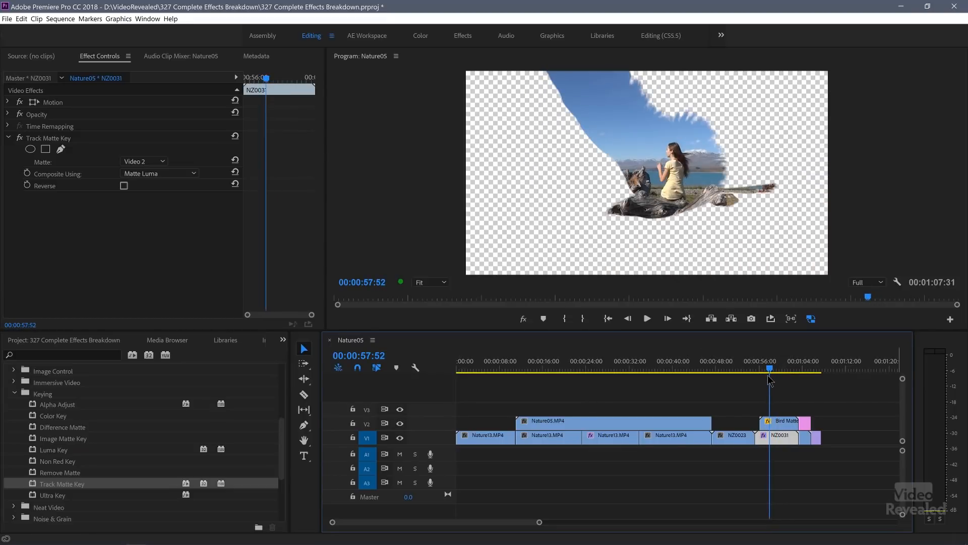
pyautogui.click(56, 139)
pyautogui.press('Delete')
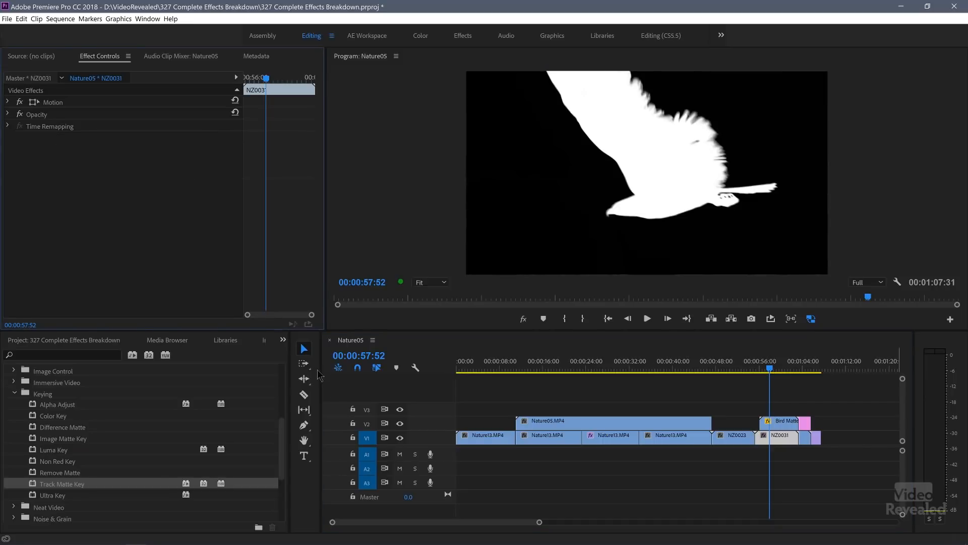
pyautogui.click(400, 424)
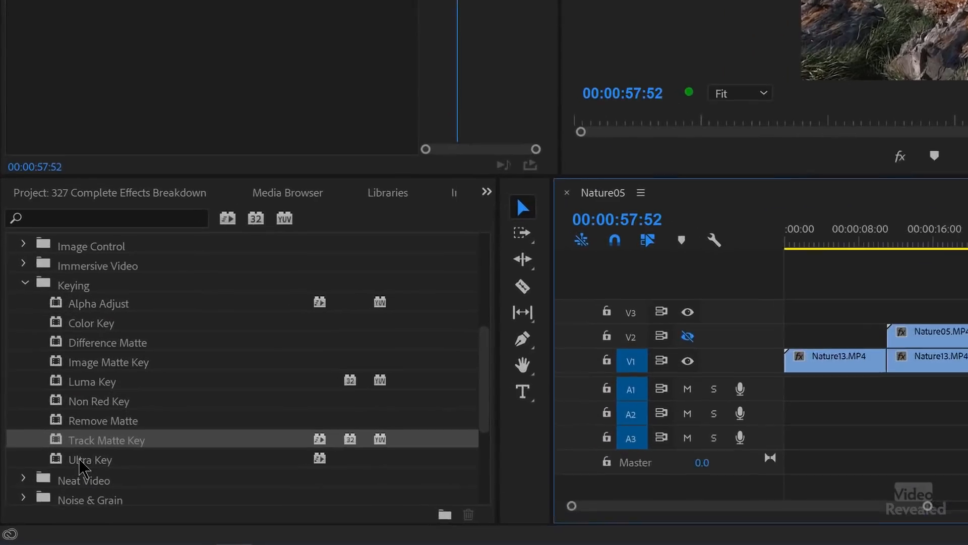
# Collapse the Keying effects group and look inside the Neat Video group.
pyautogui.click(46, 492)
pyautogui.click(25, 277)
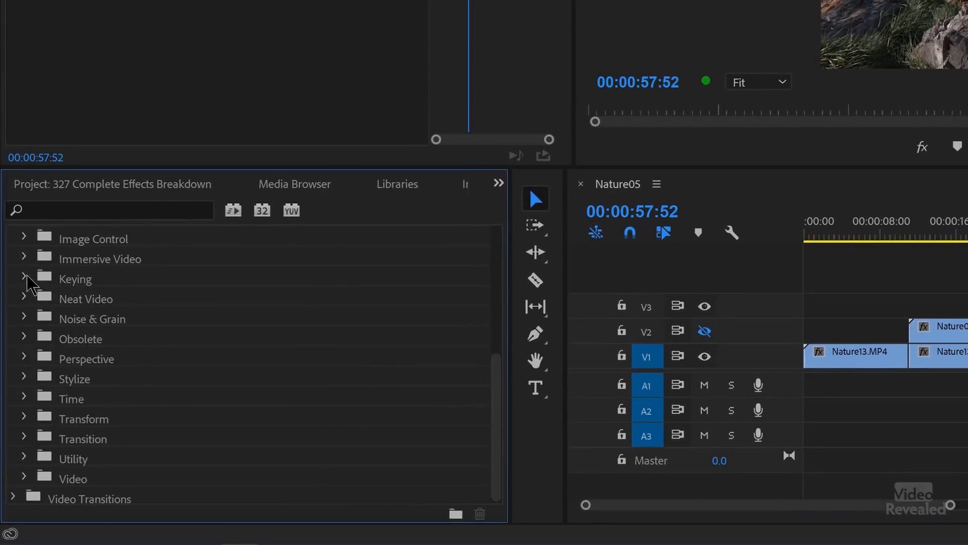
pyautogui.click(24, 298)
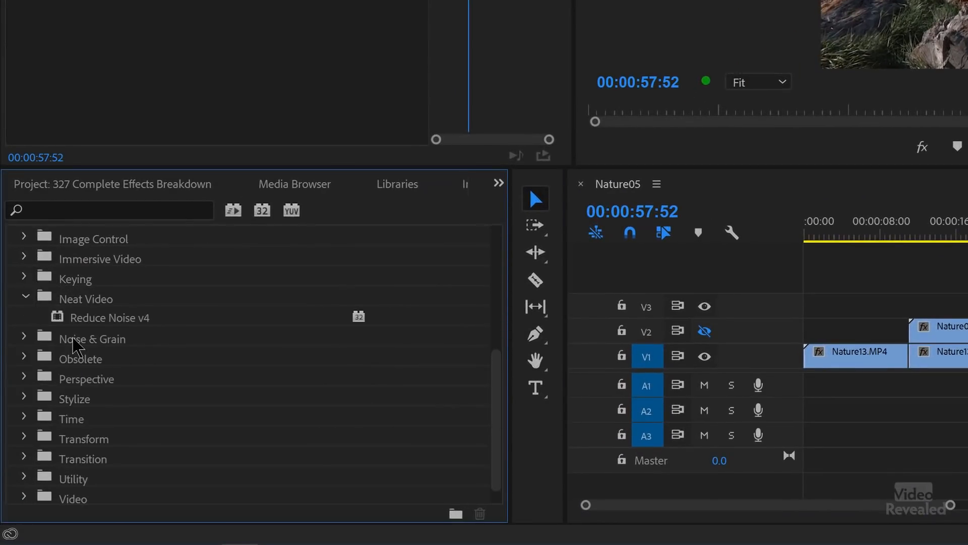
pyautogui.click(24, 297)
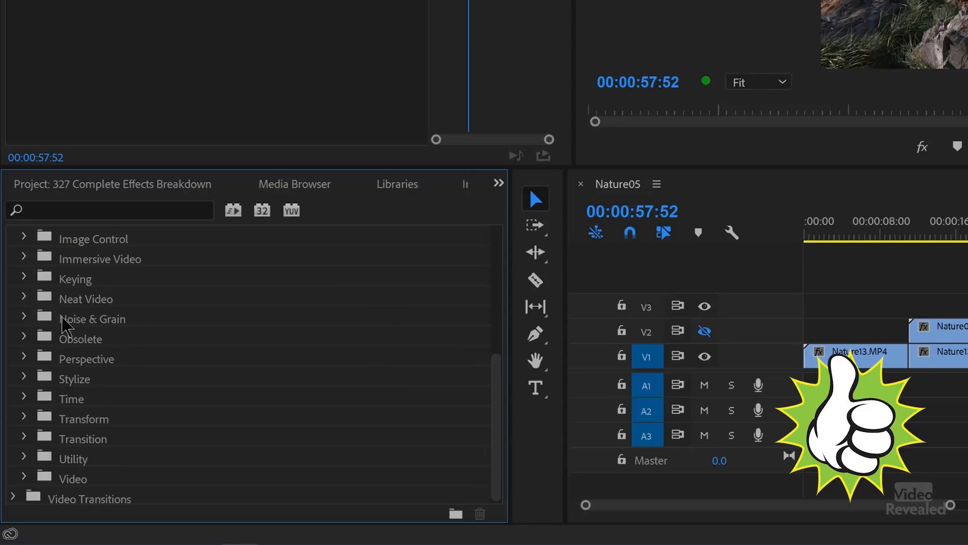
# Apply Dust & Scratches from the Noise & Grain group to the NZ0023 building clip and raise its Radius to 58.
pyautogui.click(24, 319)
pyautogui.scroll(-2, 109, 340)
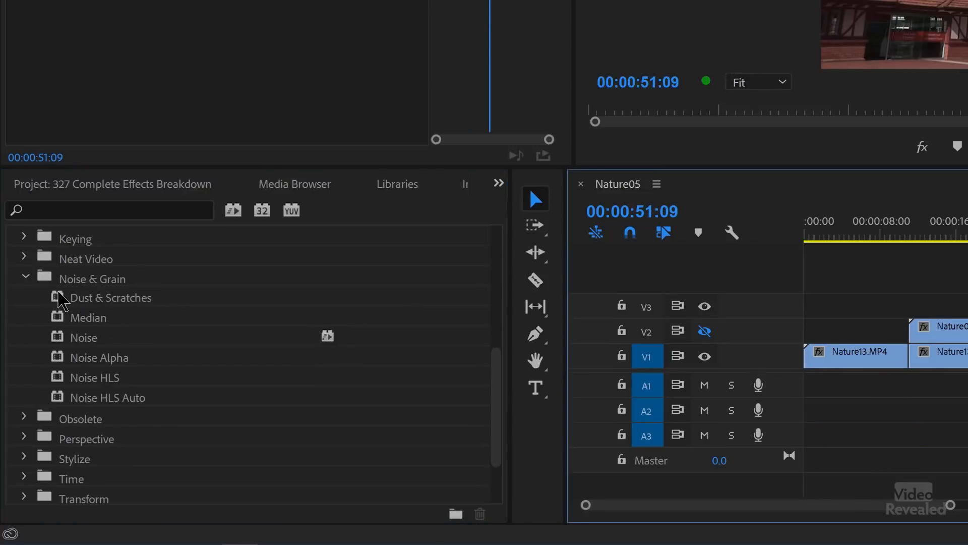
pyautogui.doubleClick(66, 301)
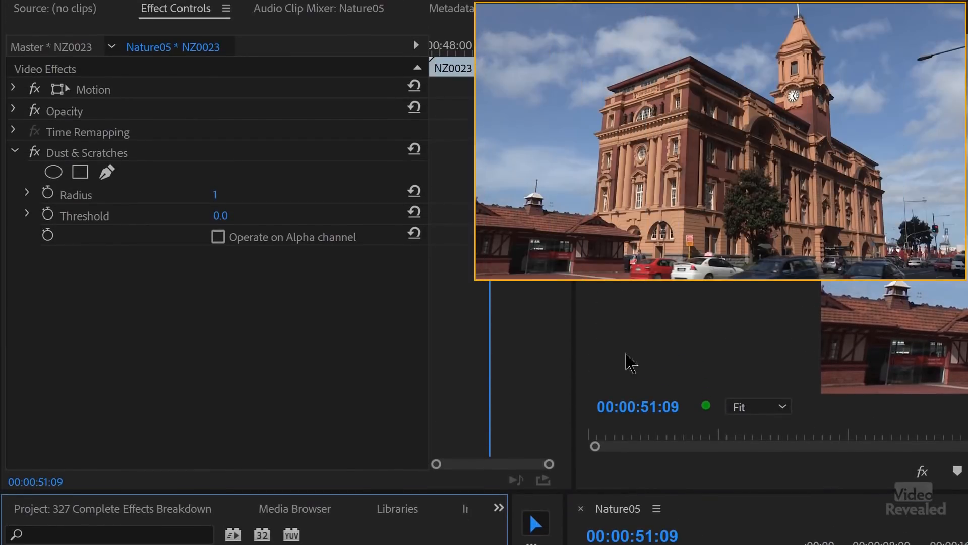
pyautogui.moveTo(227, 202); pyautogui.dragTo(304, 235)
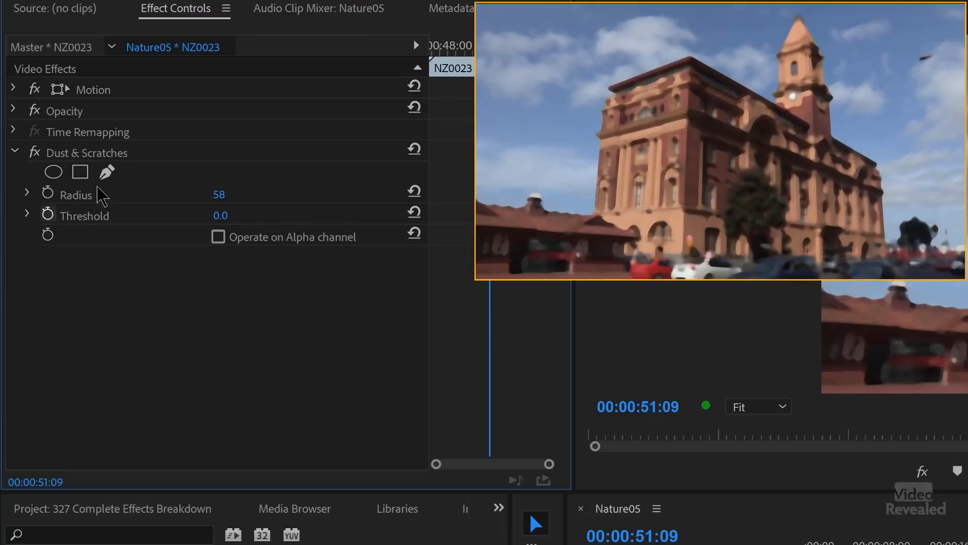
# Replace Dust & Scratches with the Median effect on the building clip and set its Radius to 16.
pyautogui.click(116, 155)
pyautogui.press('Delete')
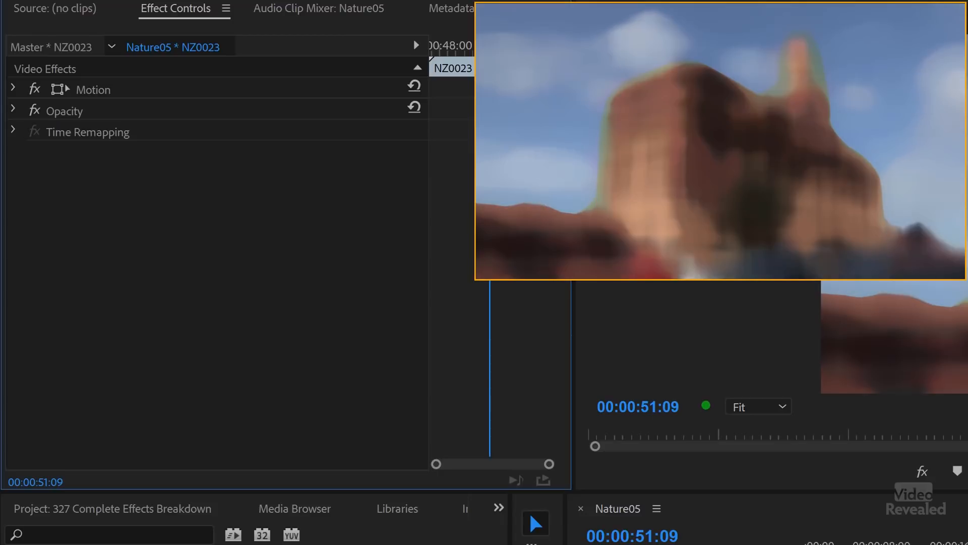
pyautogui.hotkey('shift', '7')
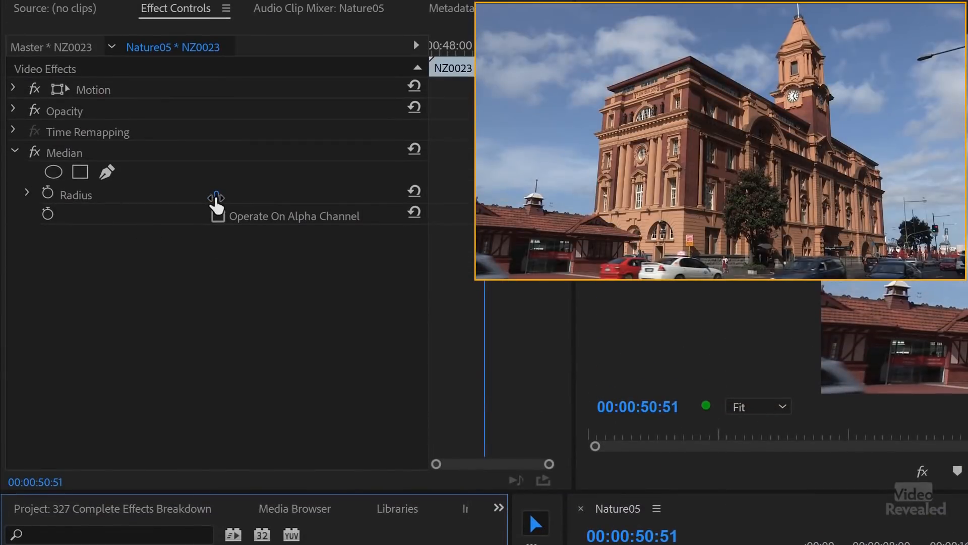
pyautogui.moveTo(218, 195); pyautogui.dragTo(217, 194)
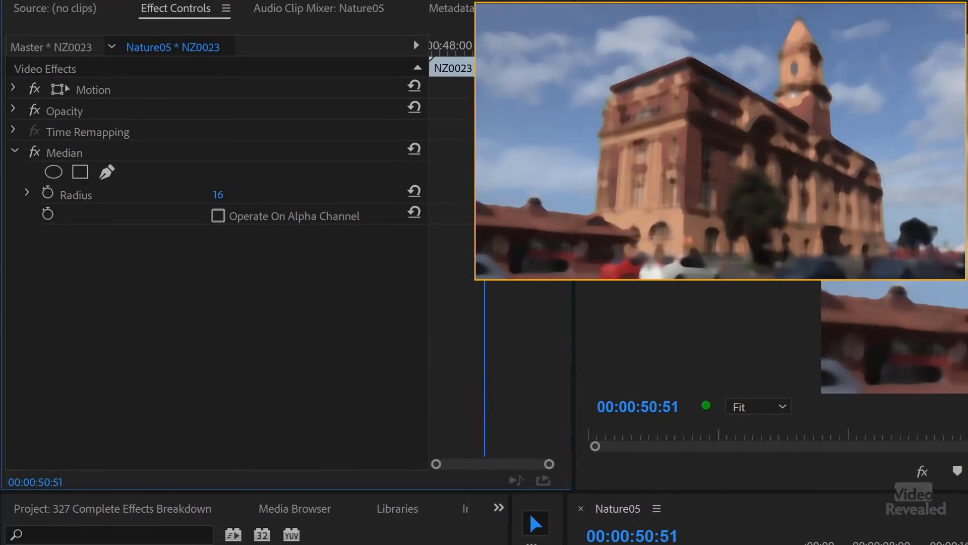
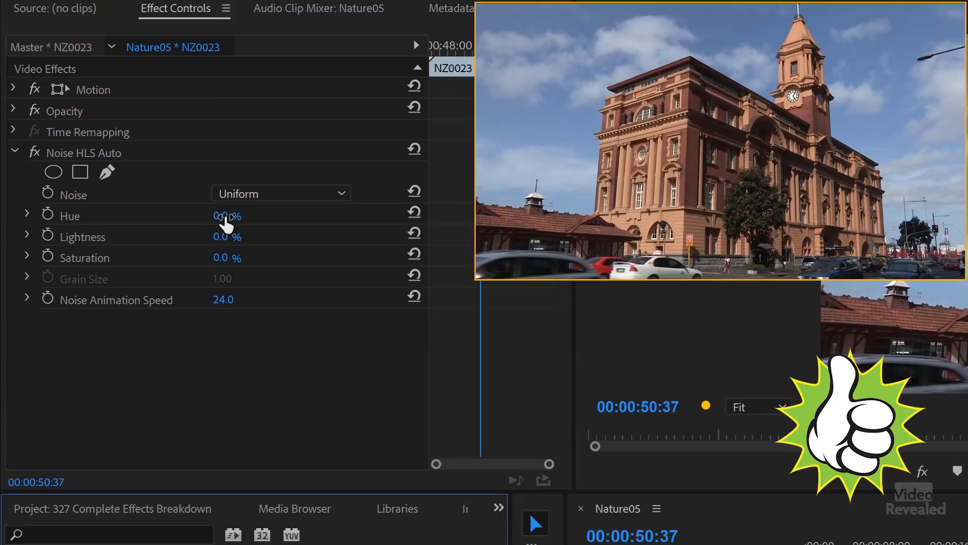
# Set Noise HLS Auto's Lightness to 40% and its Noise type to Grain on the building clip, play it back, and remove the effect.
pyautogui.moveTo(215, 245); pyautogui.dragTo(235, 244)
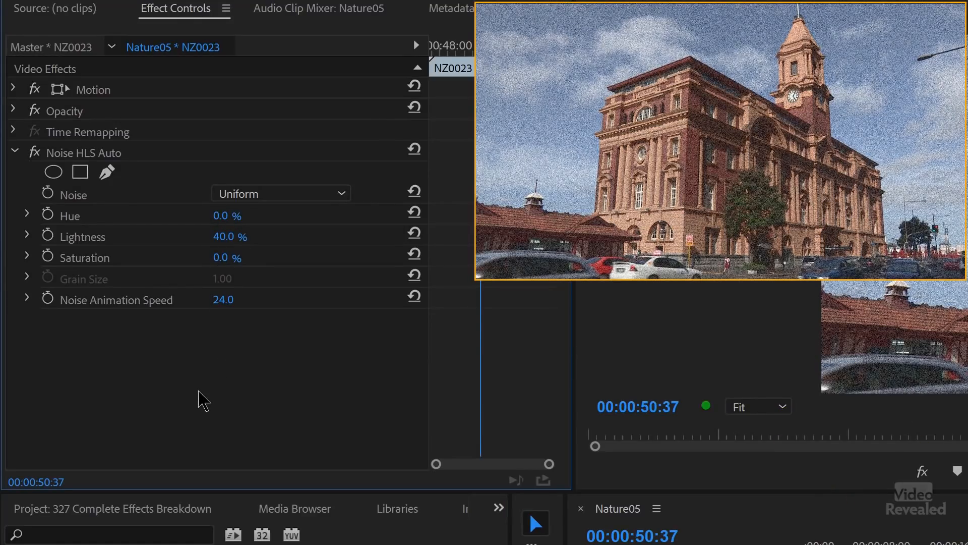
pyautogui.press('space')
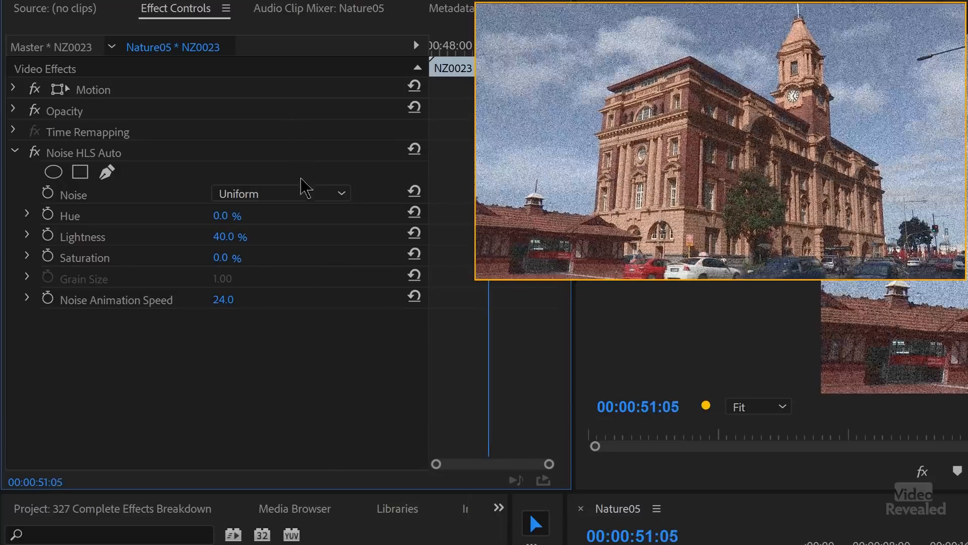
pyautogui.click(320, 193)
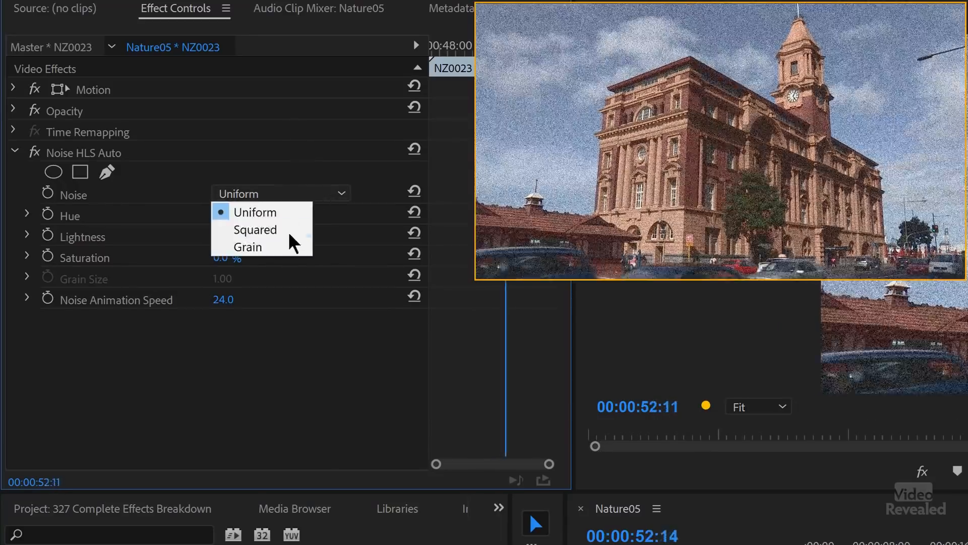
pyautogui.click(285, 254)
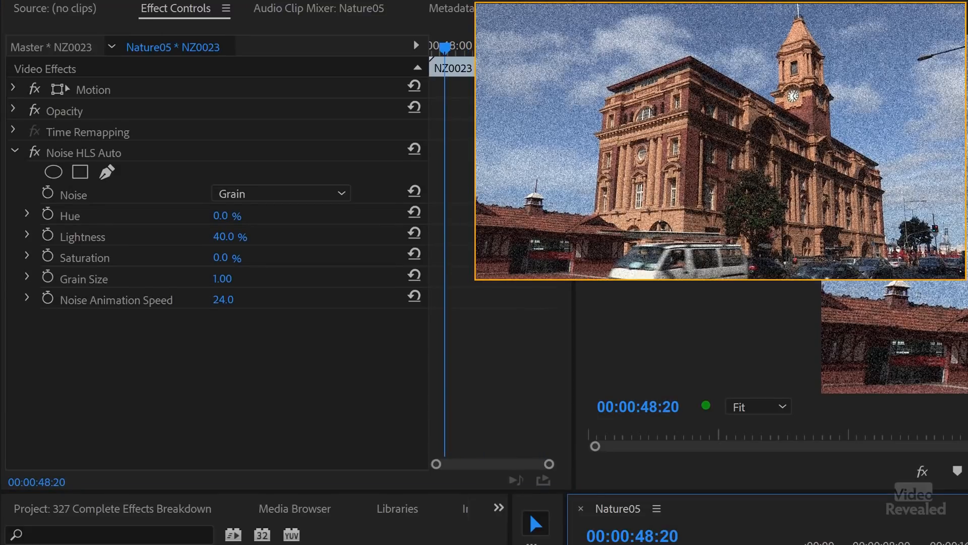
pyautogui.press('space')
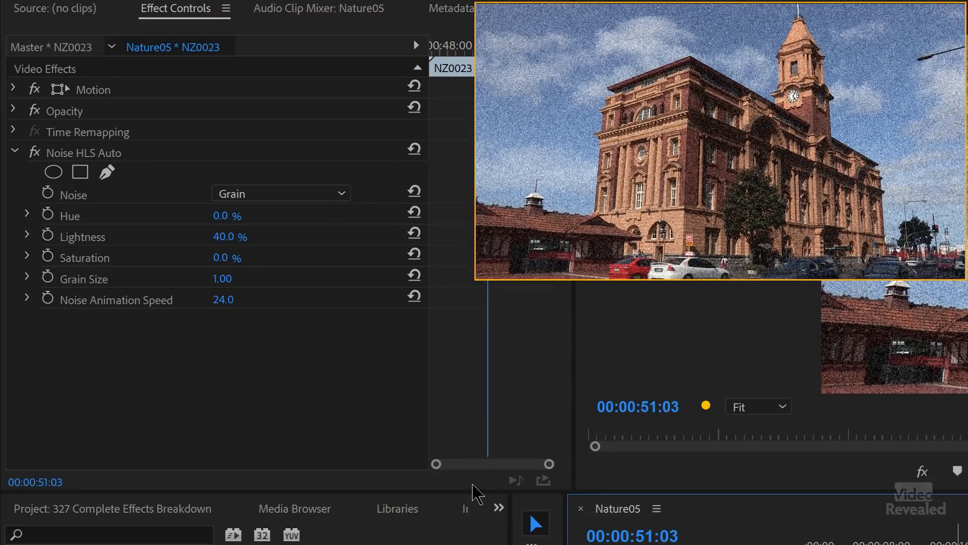
pyautogui.click(110, 150)
pyautogui.press('Delete')
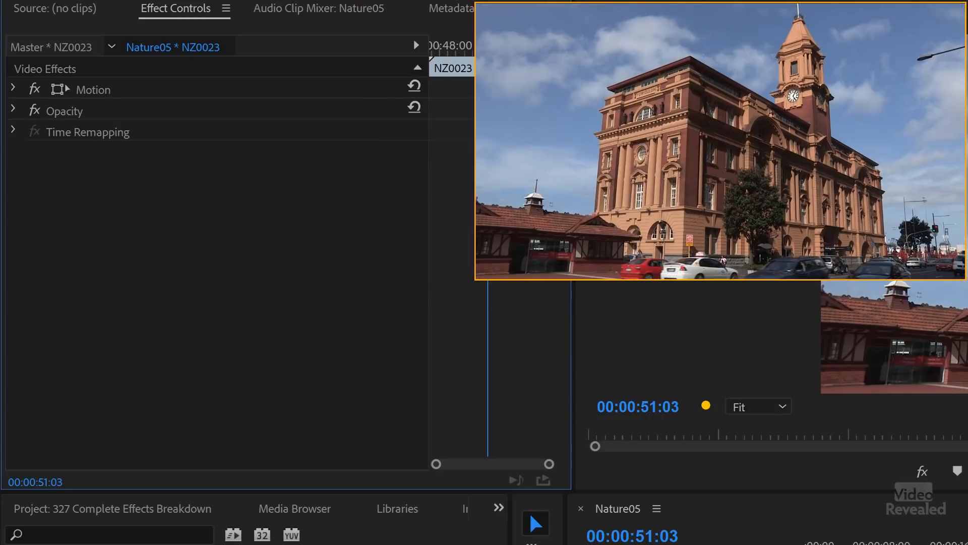
# Look through the effects in the Obsolete group and collapse the group.
pyautogui.click(25, 298)
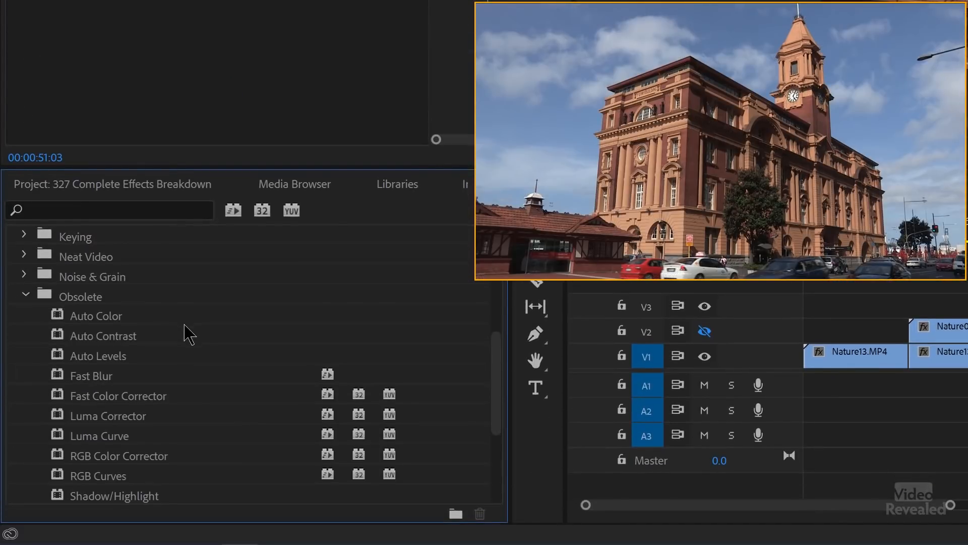
pyautogui.scroll(-4, 188, 333)
pyautogui.scroll(2, 188, 334)
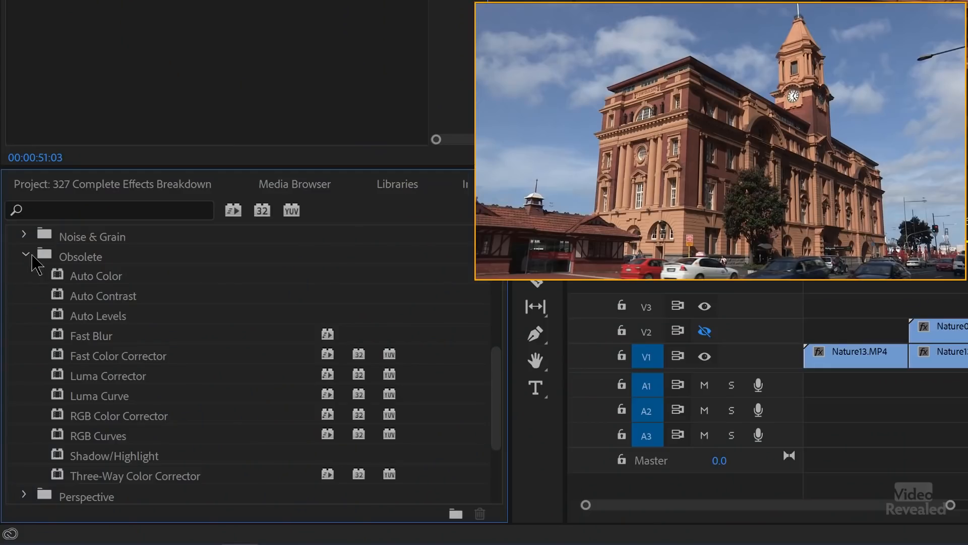
pyautogui.click(29, 263)
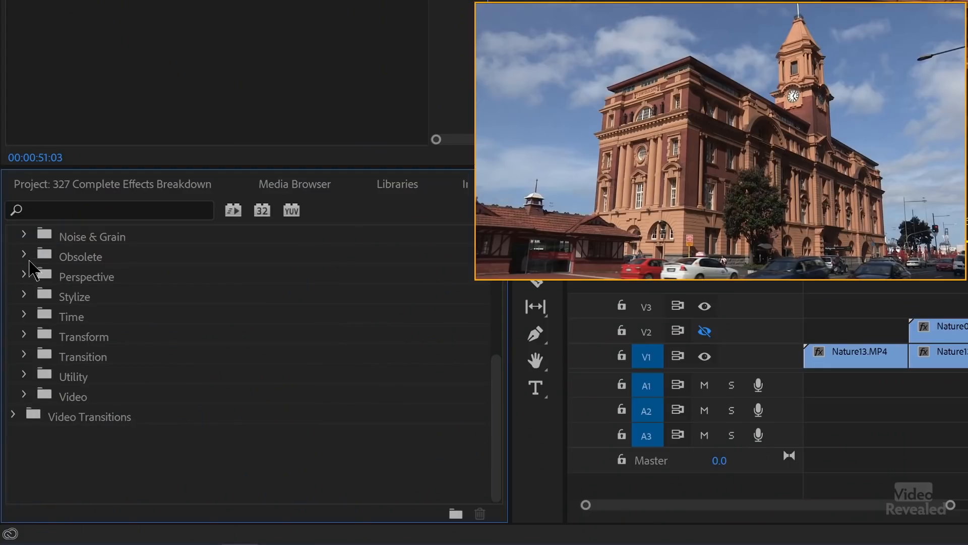
# Apply Basic 3D from the Perspective group to the building clip with Swivel -29° and Show Specular Highlight enabled, and remove it.
pyautogui.click(24, 276)
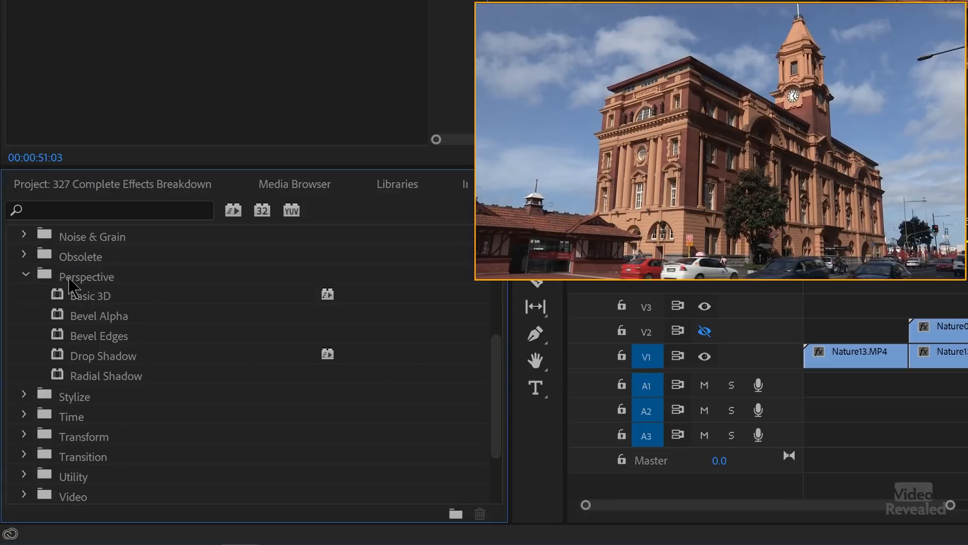
pyautogui.click(62, 292)
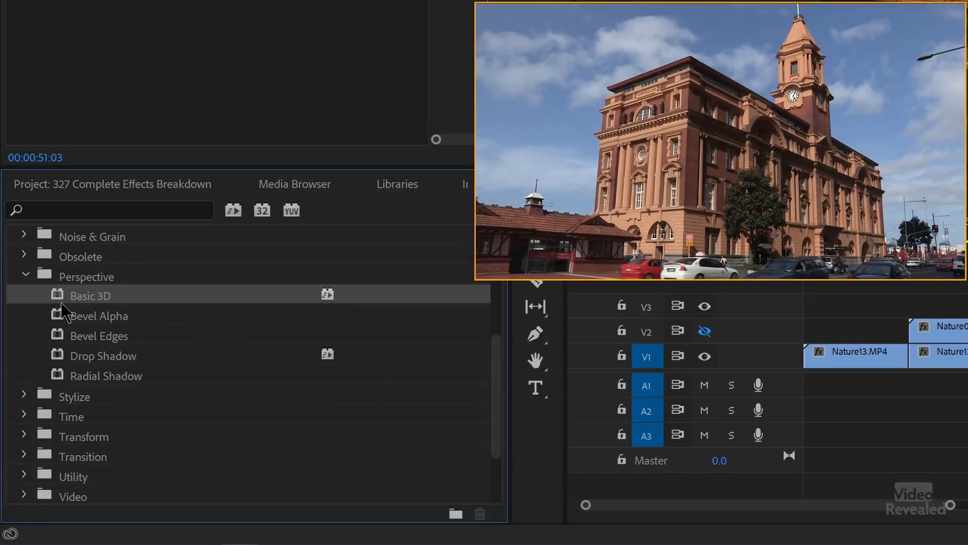
pyautogui.moveTo(219, 194)
pyautogui.mouseDown()
pyautogui.moveTo(239, 195)
pyautogui.moveTo(109, 195)
pyautogui.moveTo(274, 197)
pyautogui.moveTo(200, 197)
pyautogui.mouseUp()
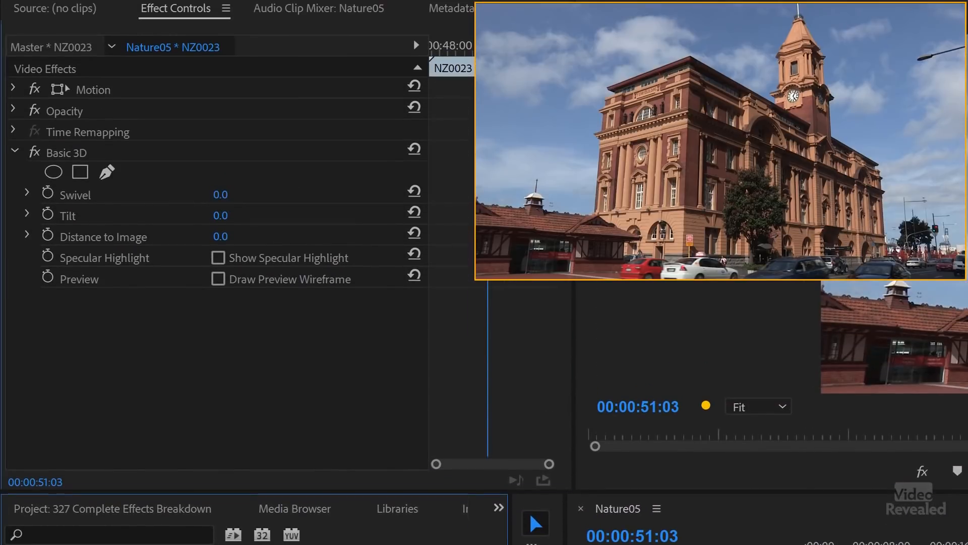
pyautogui.click(81, 157)
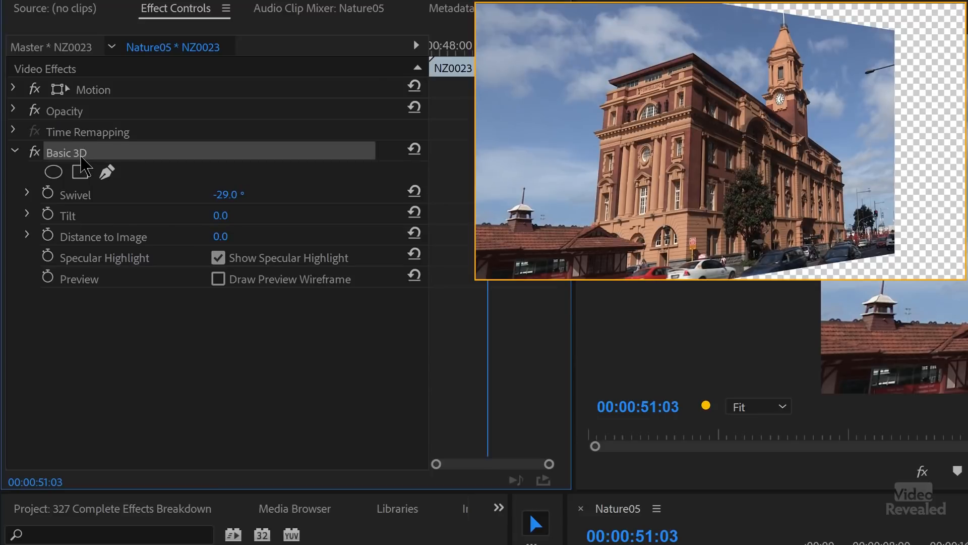
pyautogui.press('Delete')
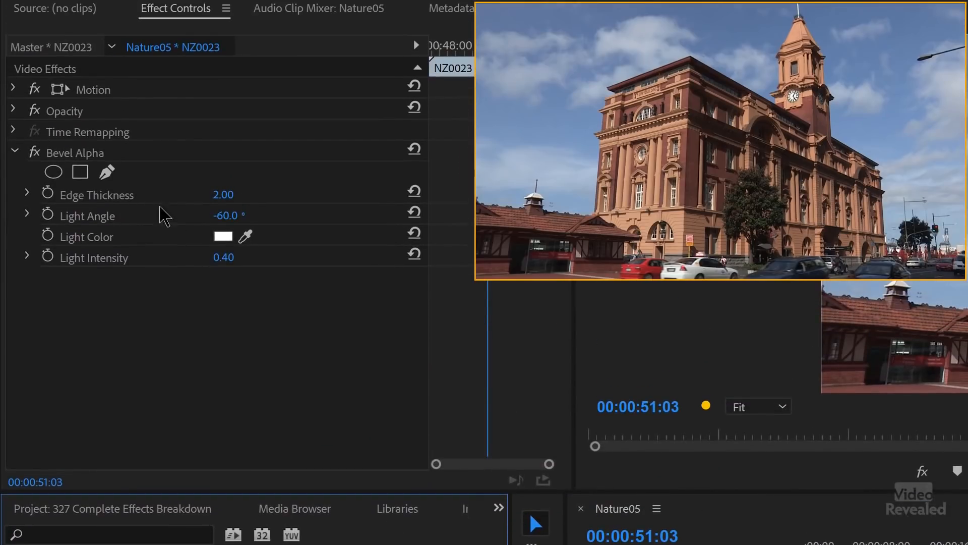
# Try Bevel Alpha on the building clip with an Edge Thickness of 55.40, and remove the effect.
pyautogui.moveTo(221, 202); pyautogui.dragTo(240, 201)
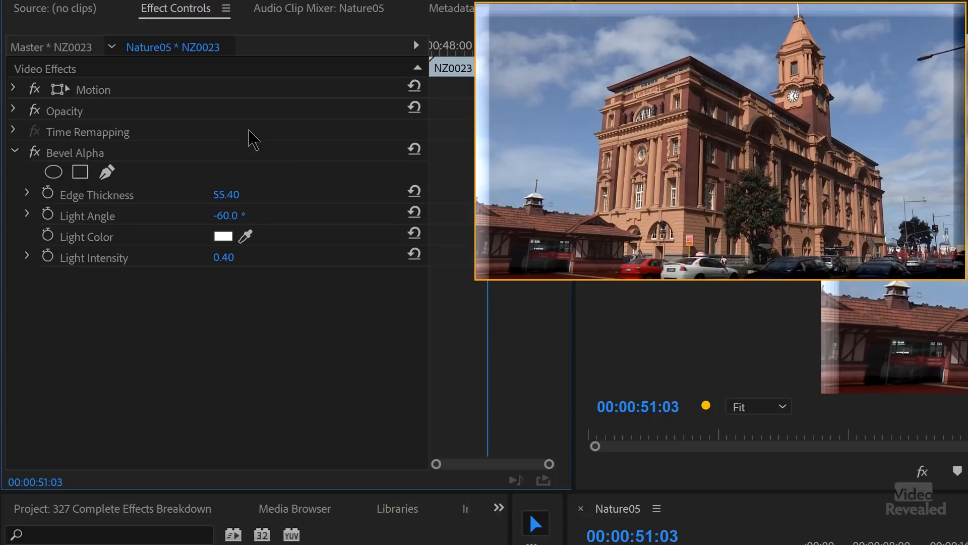
pyautogui.click(76, 152)
pyautogui.press('Delete')
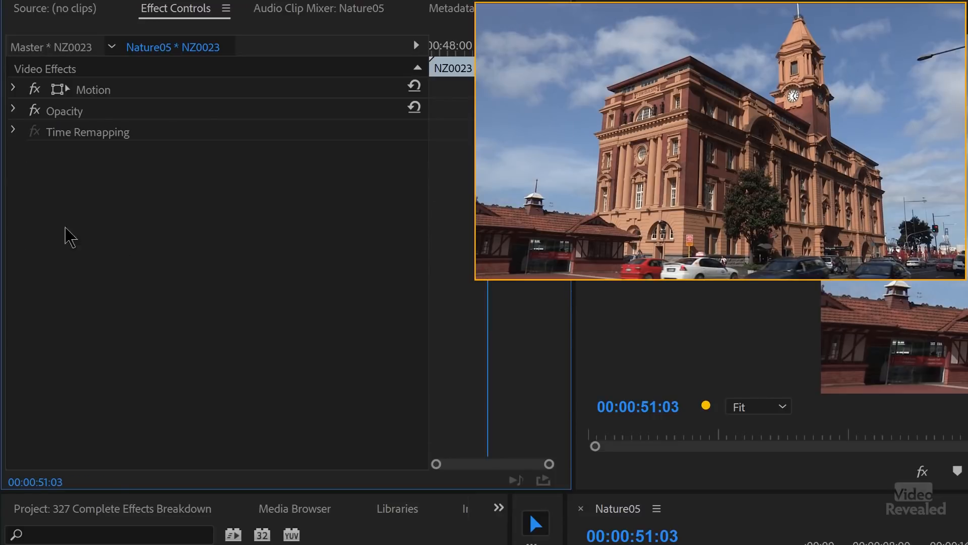
# Apply Bevel Edges to the building clip, set its Light Angle to -66°, and remove the effect.
pyautogui.click(92, 345)
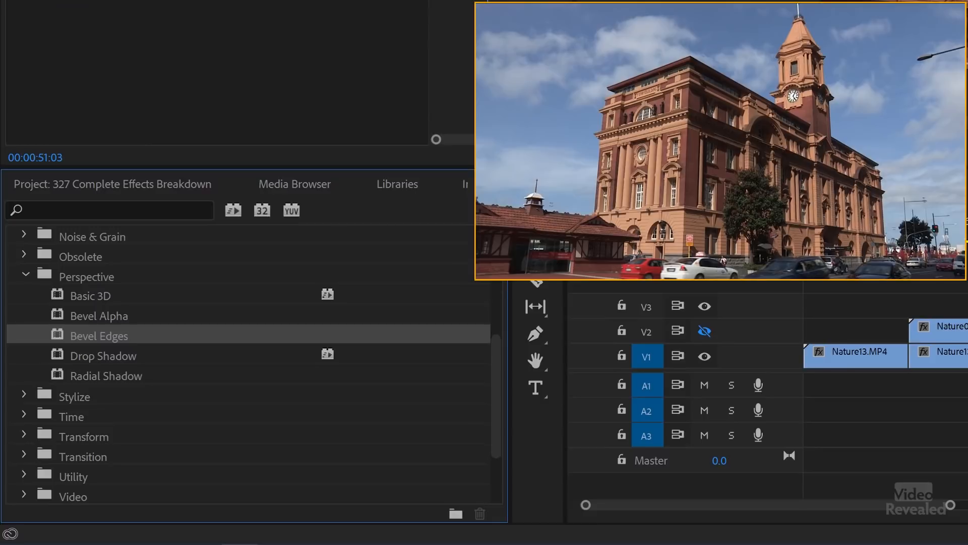
pyautogui.doubleClick(125, 336)
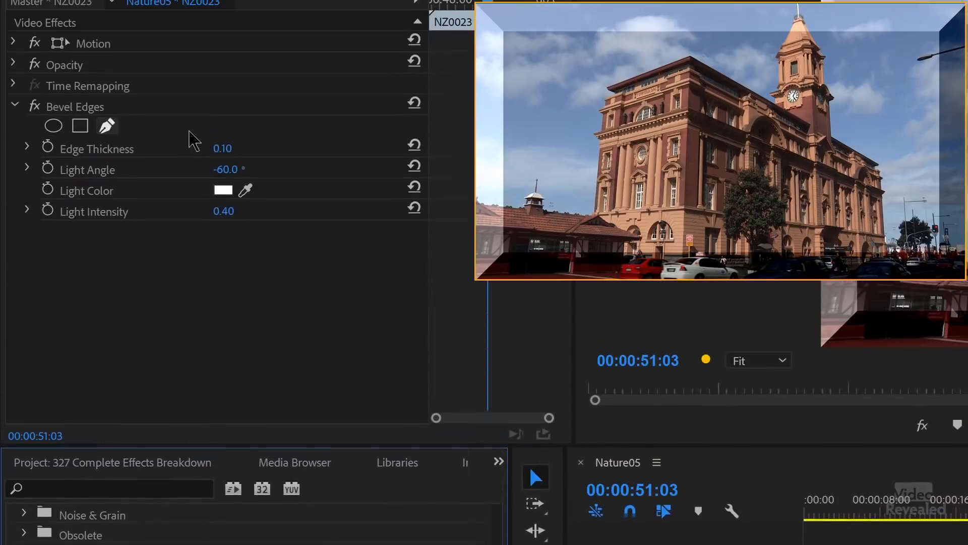
pyautogui.moveTo(219, 195)
pyautogui.mouseDown()
pyautogui.moveTo(257, 194)
pyautogui.moveTo(211, 194)
pyautogui.moveTo(273, 216)
pyautogui.moveTo(197, 216)
pyautogui.moveTo(223, 216)
pyautogui.mouseUp()
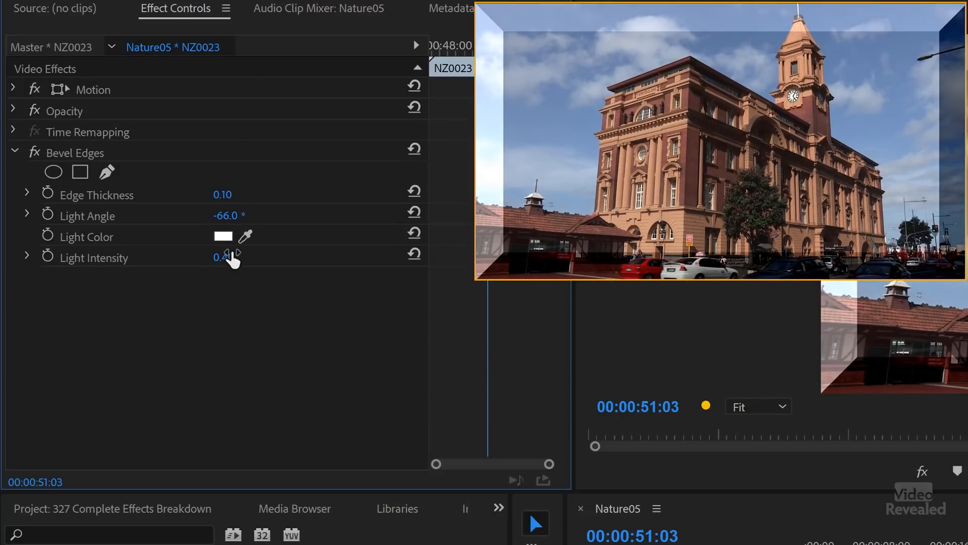
pyautogui.click(102, 157)
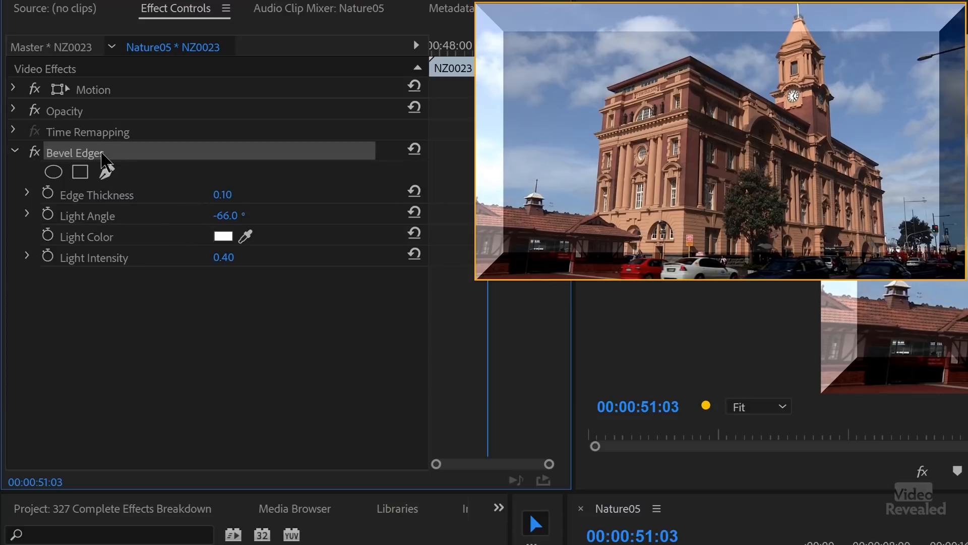
pyautogui.press('Delete')
# Collapse the Perspective group and look through the effects in the Stylize group.
pyautogui.click(121, 459)
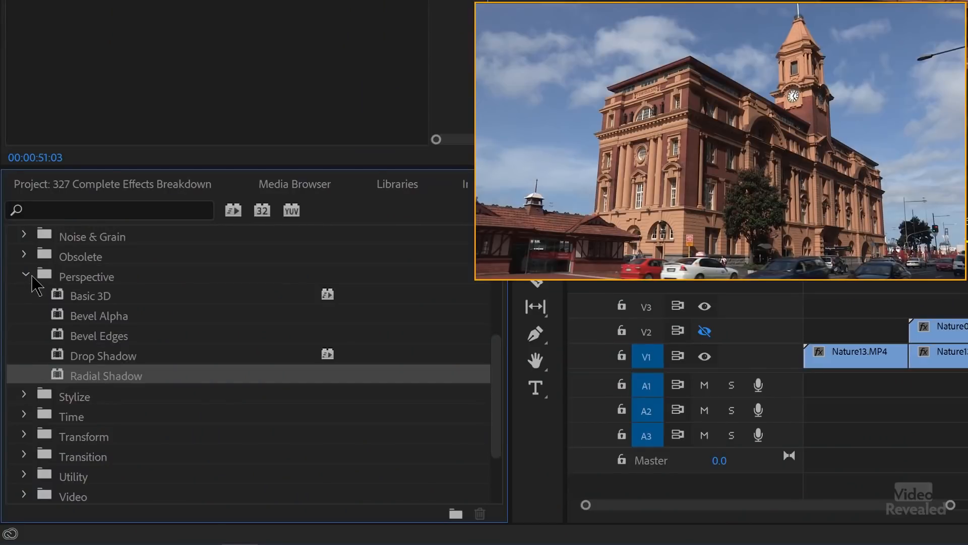
pyautogui.click(25, 274)
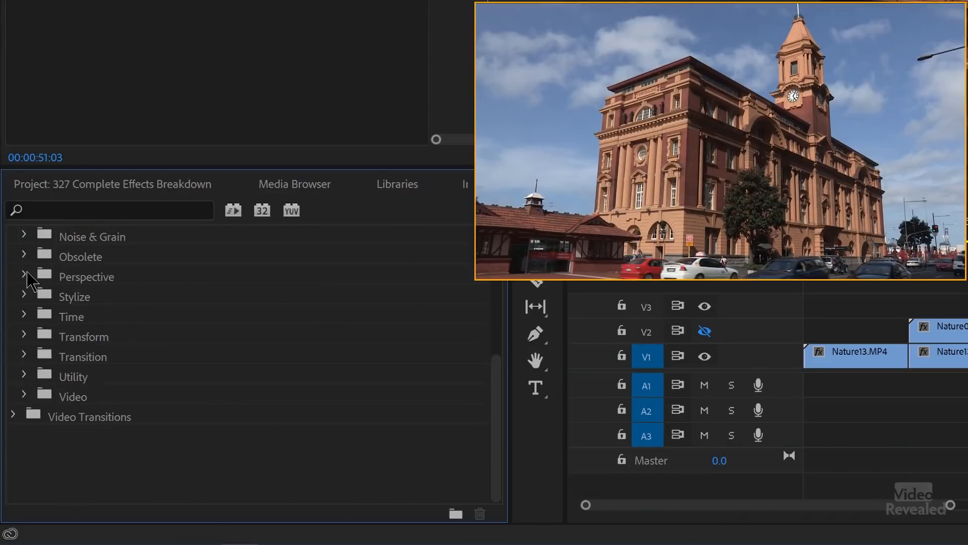
pyautogui.click(25, 296)
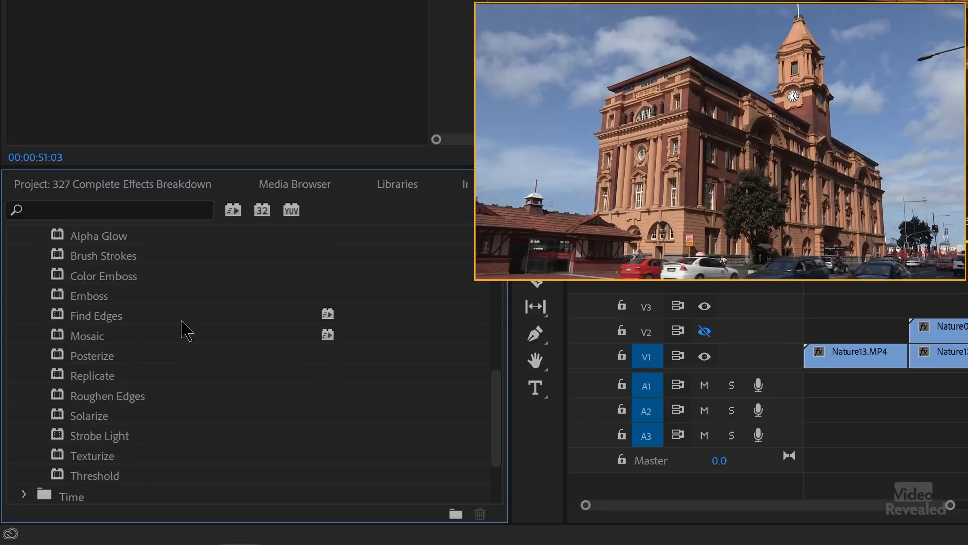
pyautogui.scroll(2, 187, 331)
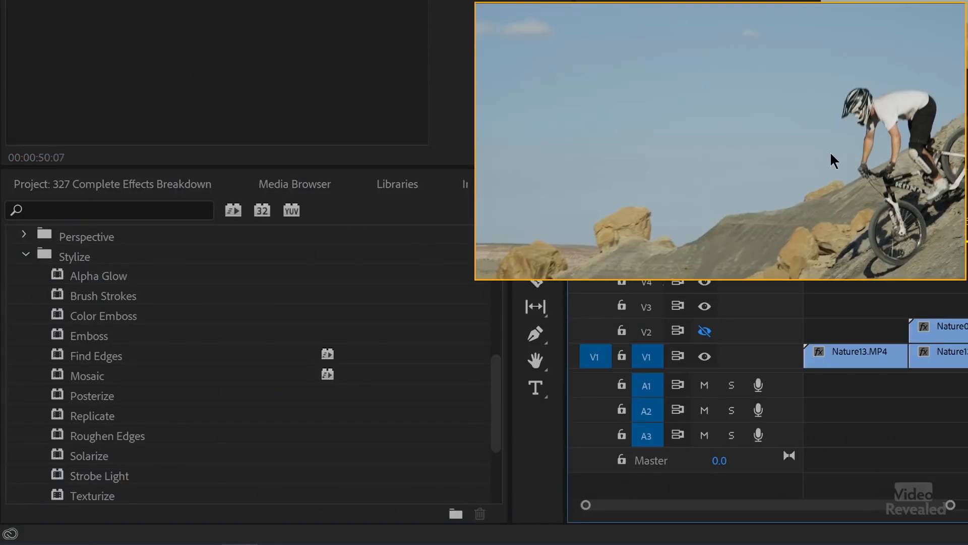
# Scale down the mountain-biker clip over the building footage, try Alpha Glow on it with Glow at 0, 100 and 91, and remove the effect.
pyautogui.click(873, 207)
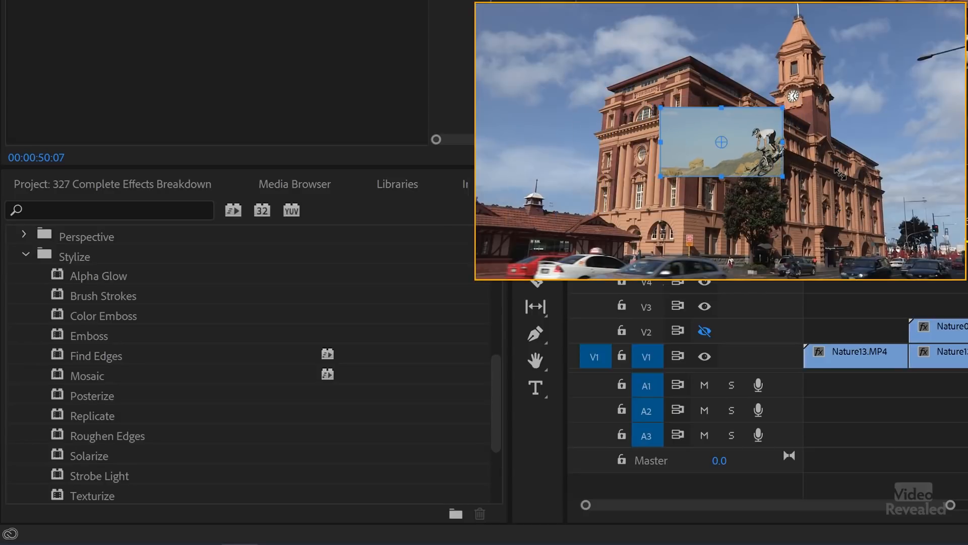
pyautogui.click(99, 278)
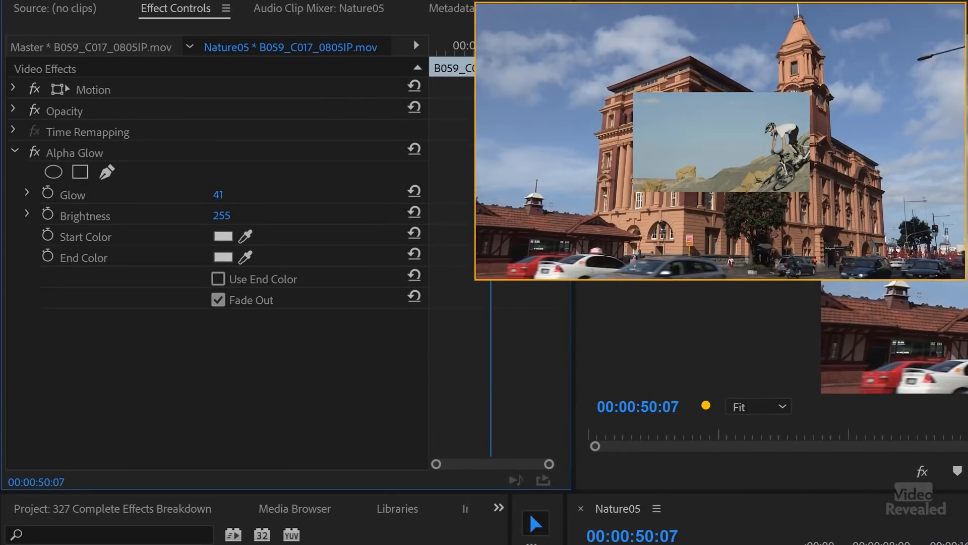
pyautogui.moveTo(216, 203); pyautogui.dragTo(211, 204)
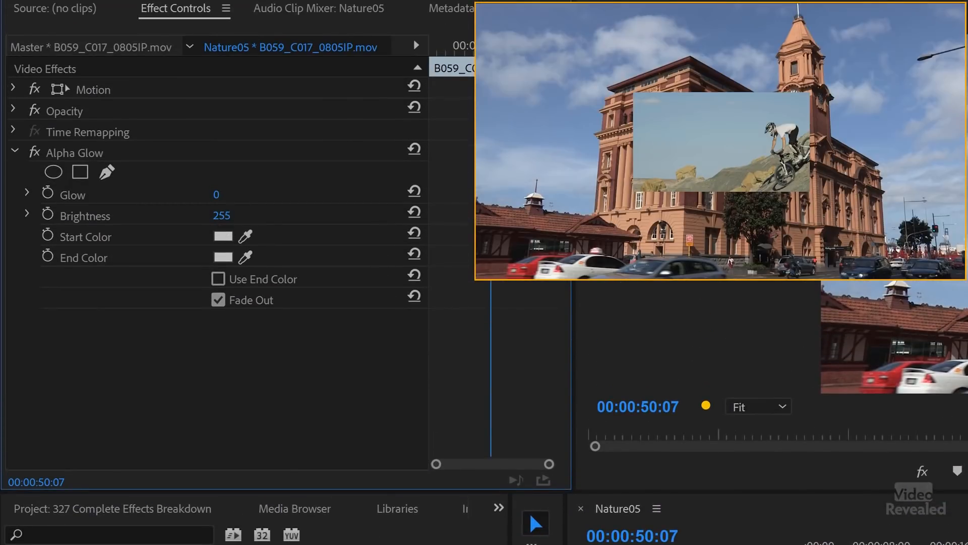
pyautogui.click(233, 281)
pyautogui.click(101, 156)
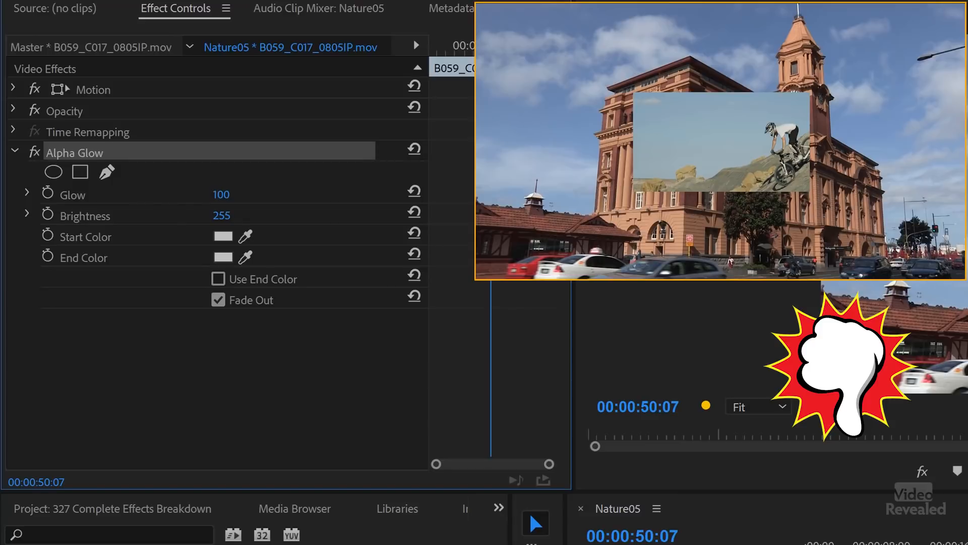
pyautogui.moveTo(221, 194); pyautogui.dragTo(158, 250)
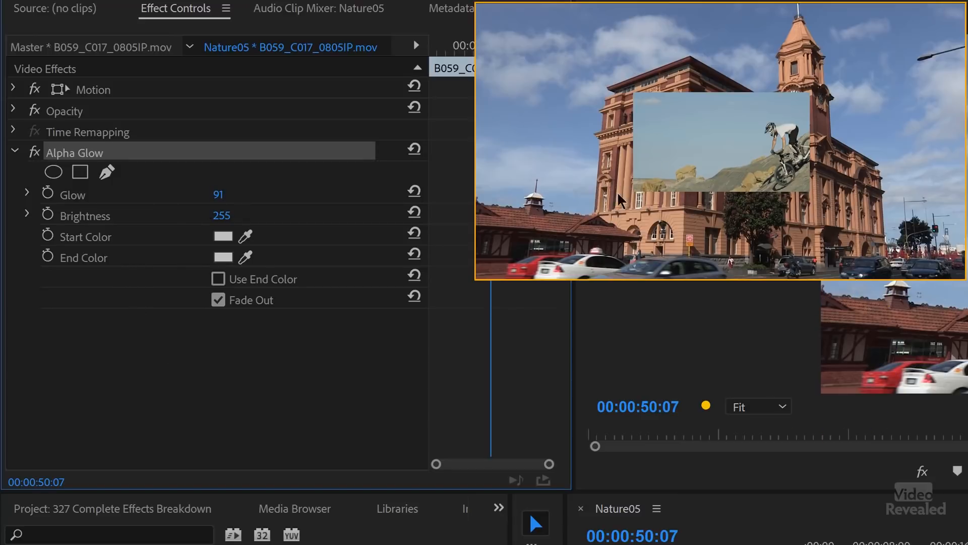
pyautogui.press('Delete')
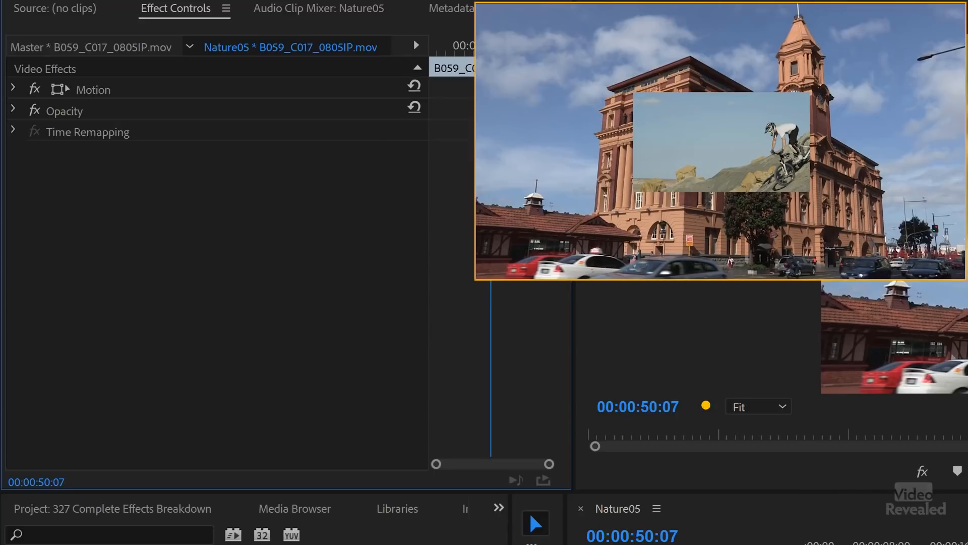
# Go to the Single_backlit_01.mov clip, apply Brush Strokes from the Stylize group, and set its Brush Size to 4.9.
pyautogui.click(767, 540)
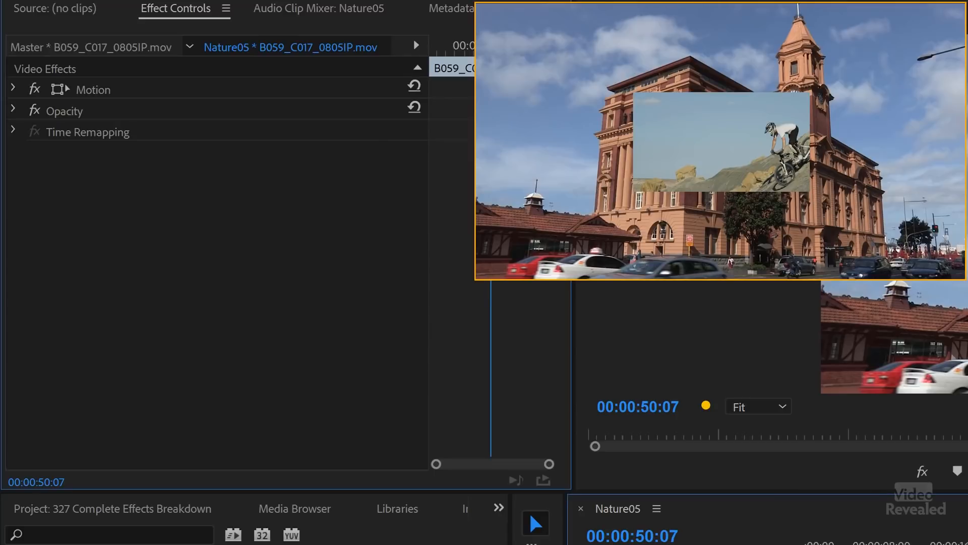
pyautogui.press('Down')
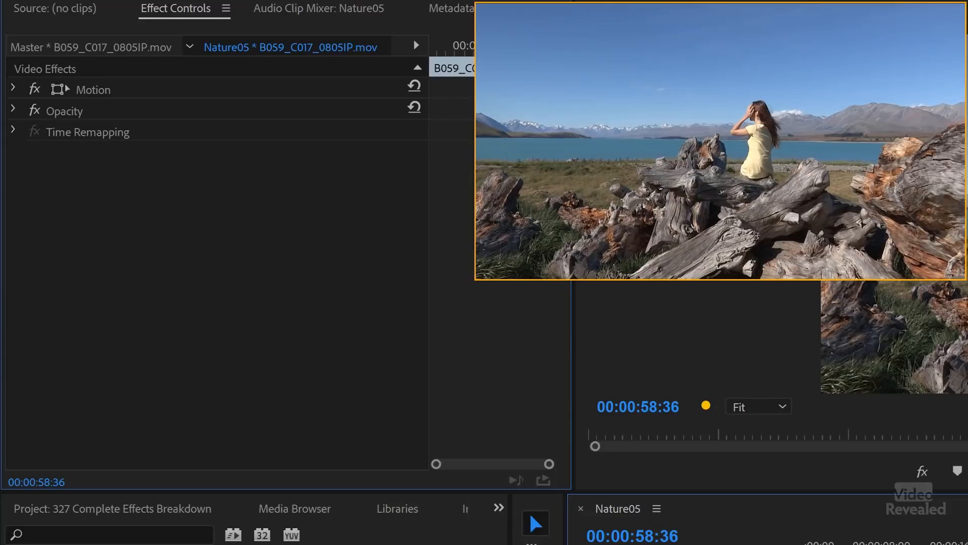
pyautogui.press('Down')
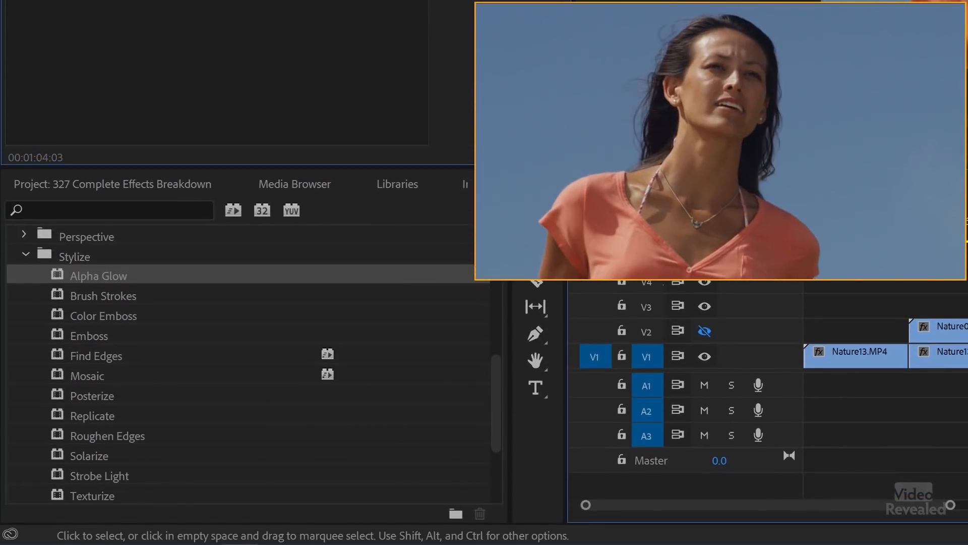
pyautogui.click(81, 300)
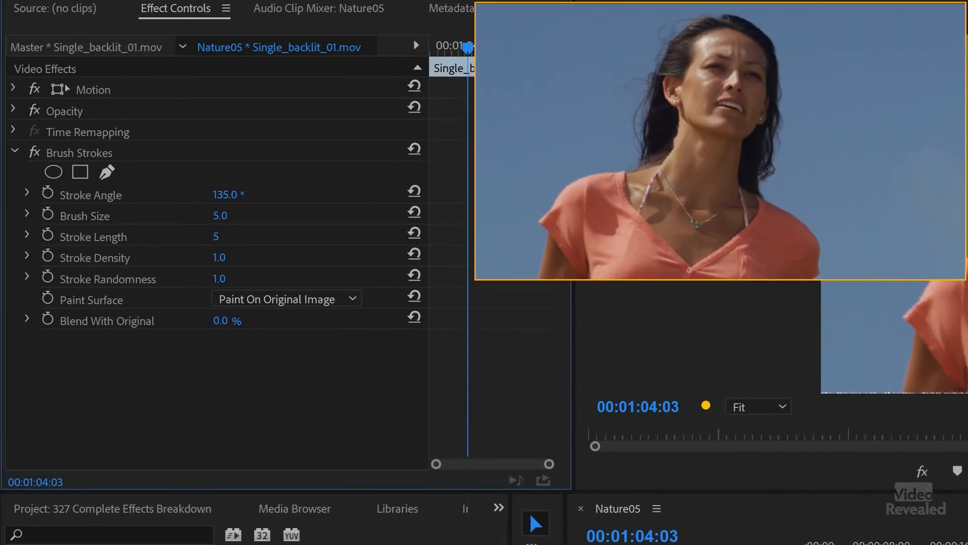
pyautogui.moveTo(239, 215); pyautogui.dragTo(236, 215)
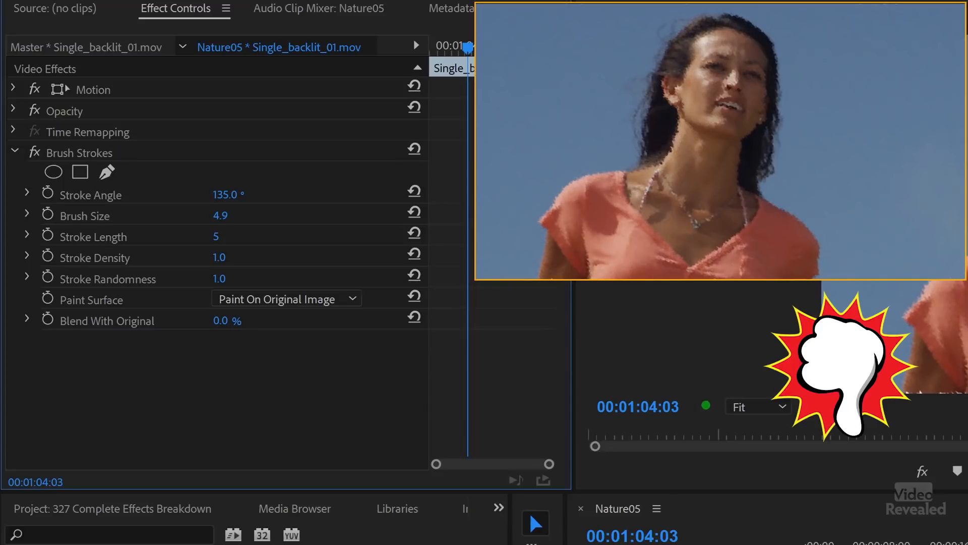
# Play back and remove Brush Strokes, then apply Color Emboss to the clip with Direction at 161° and an adjusted Relief.
pyautogui.press('space')
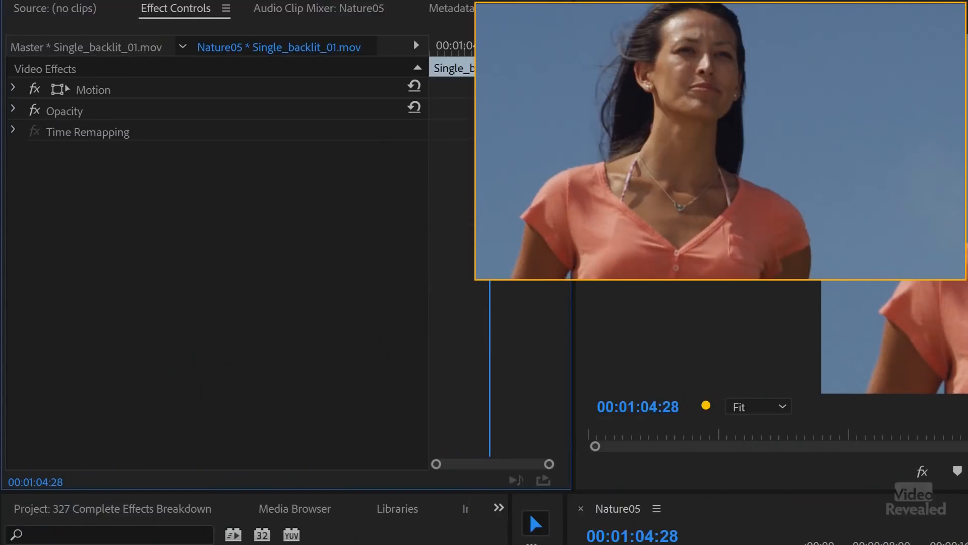
pyautogui.click(111, 543)
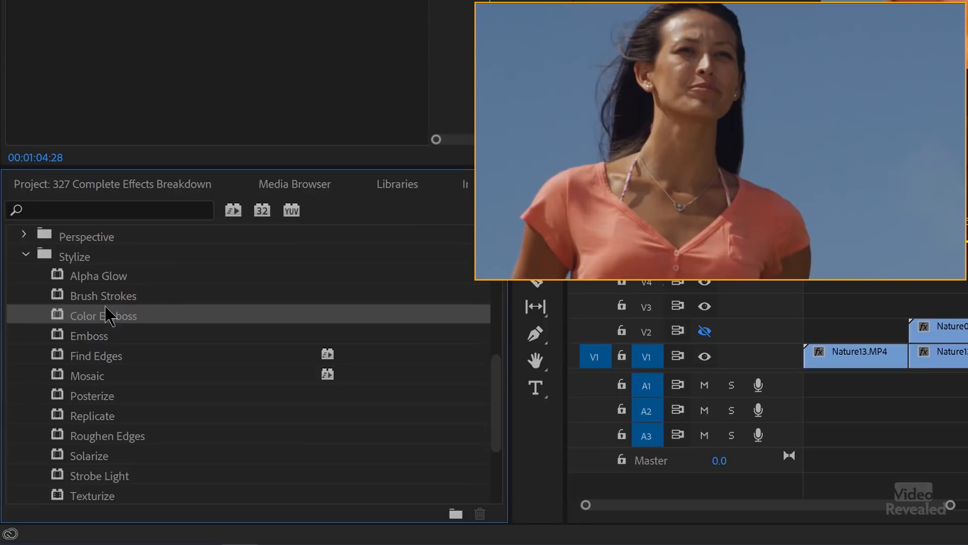
pyautogui.doubleClick(103, 315)
pyautogui.moveTo(221, 195); pyautogui.dragTo(271, 195)
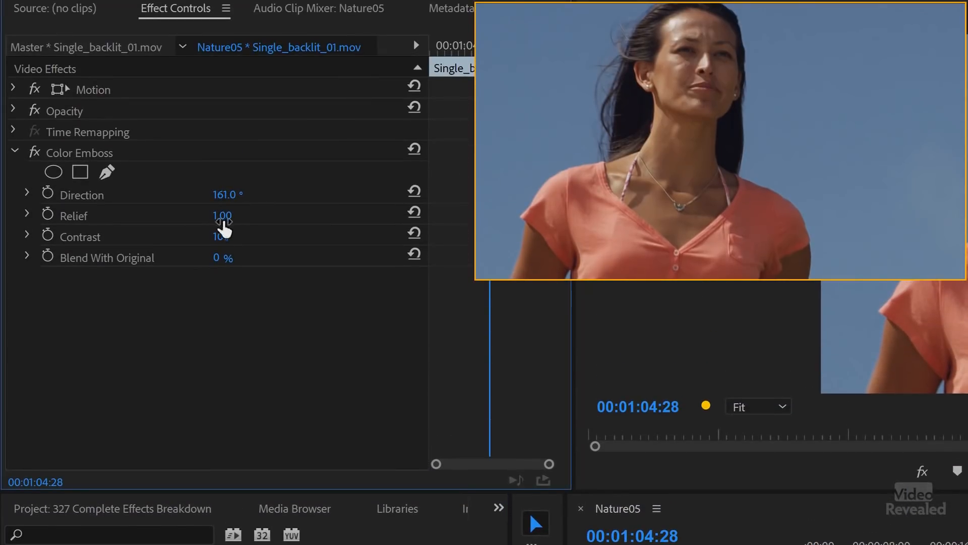
pyautogui.moveTo(222, 215); pyautogui.dragTo(248, 216)
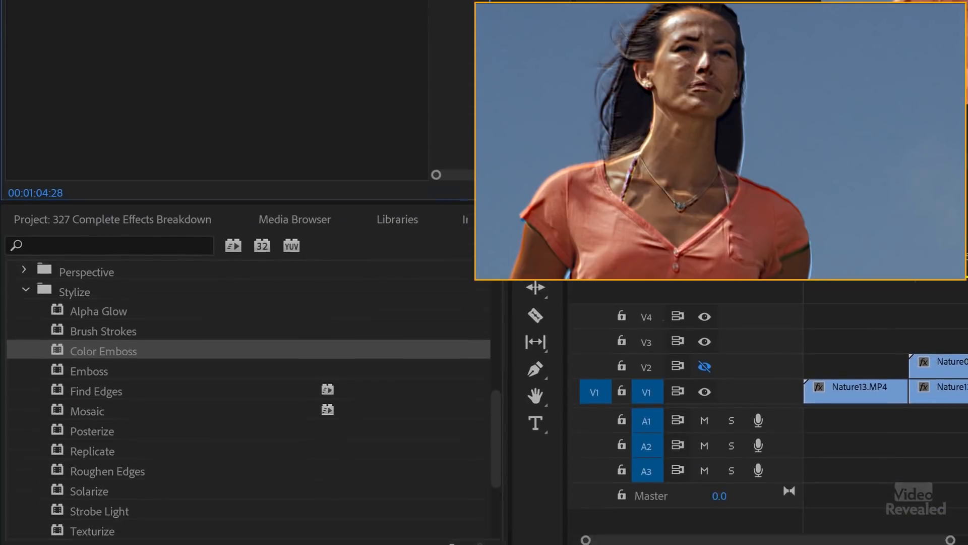
# Replace Color Emboss with Emboss, set its Relief to 5.50, and play back the clip.
pyautogui.doubleClick(97, 337)
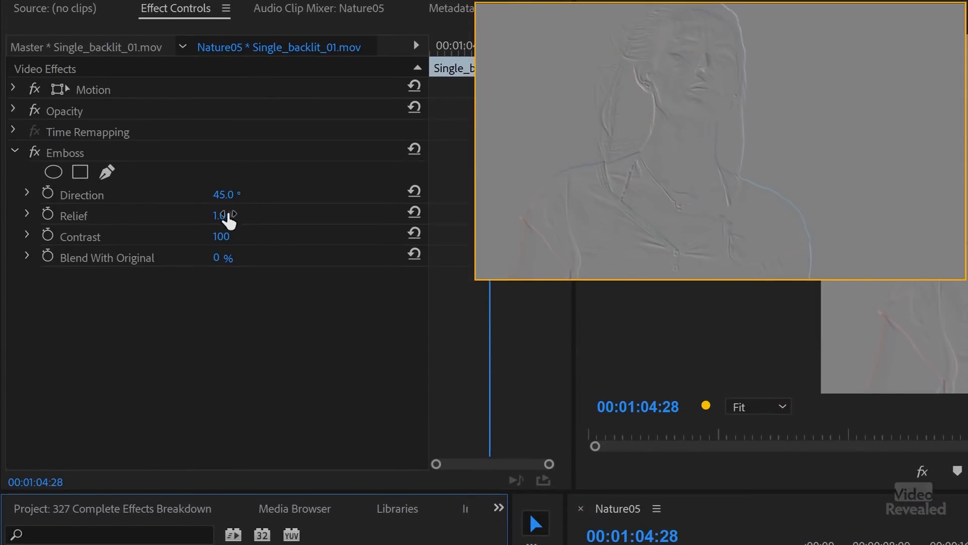
pyautogui.moveTo(229, 221); pyautogui.dragTo(283, 221)
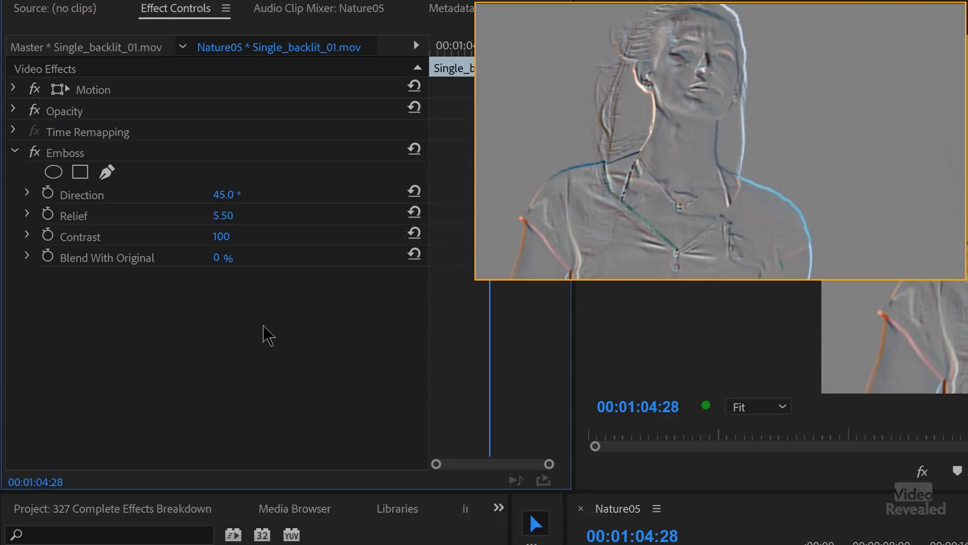
pyautogui.press('space')
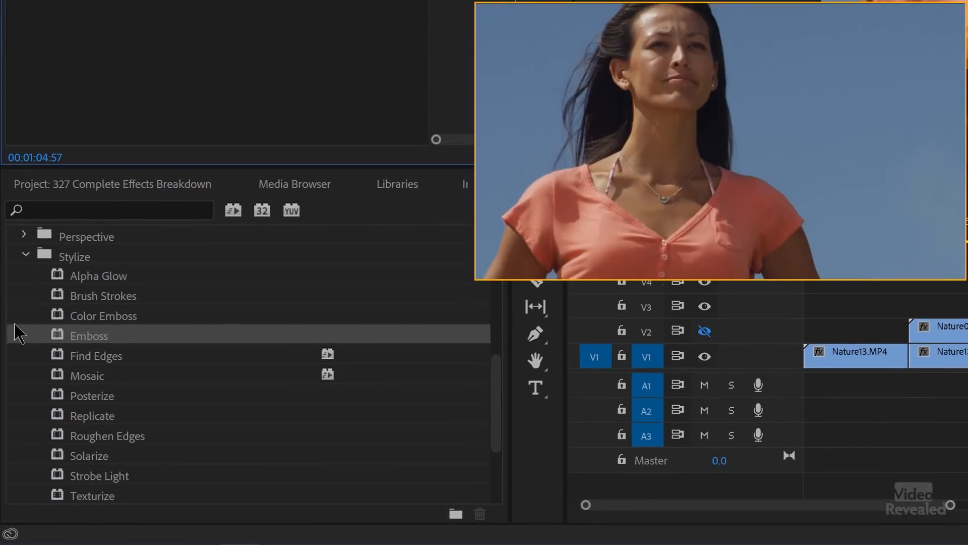
# Try Find Edges on the clip, compare it with Invert off and on, and remove the effect.
pyautogui.doubleClick(111, 358)
pyautogui.press('space')
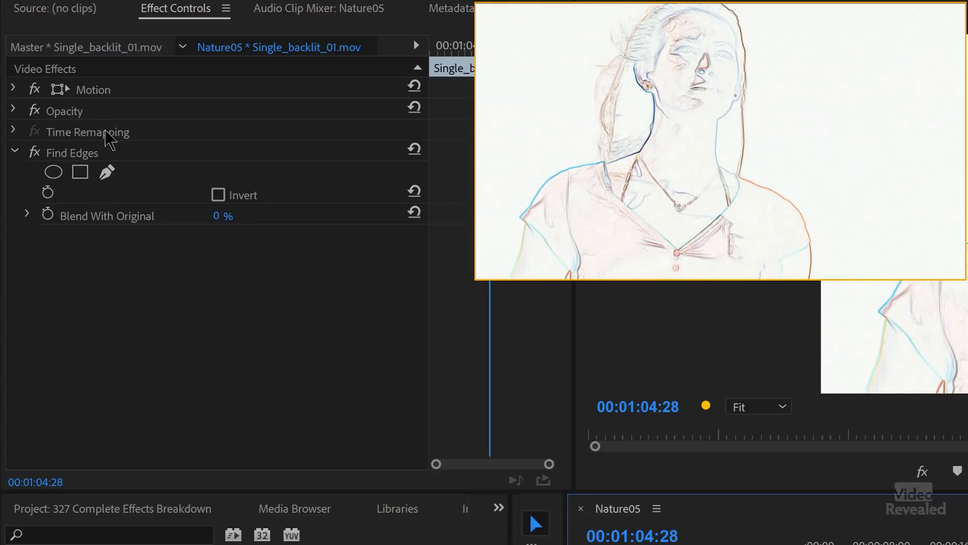
pyautogui.click(219, 196)
pyautogui.click(218, 195)
pyautogui.click(219, 196)
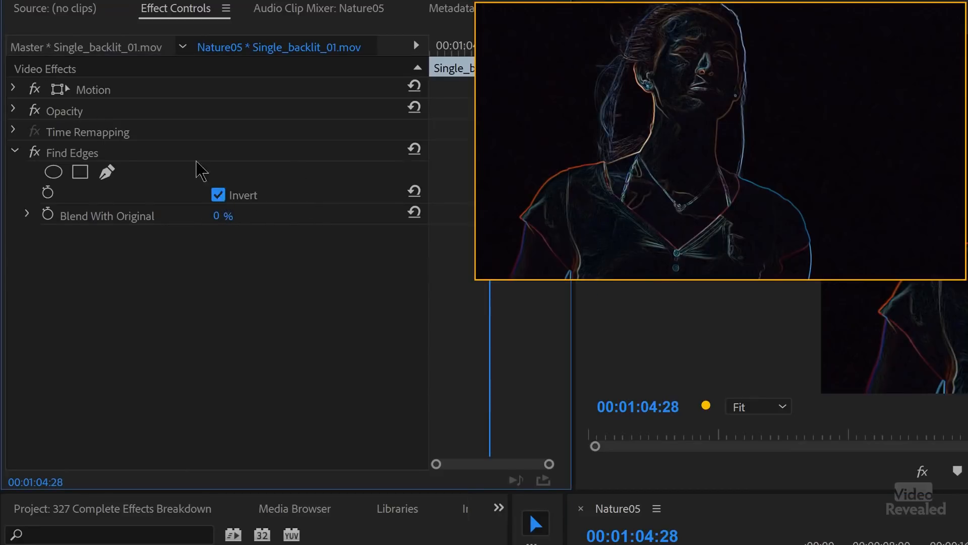
pyautogui.click(69, 151)
pyautogui.press('Delete')
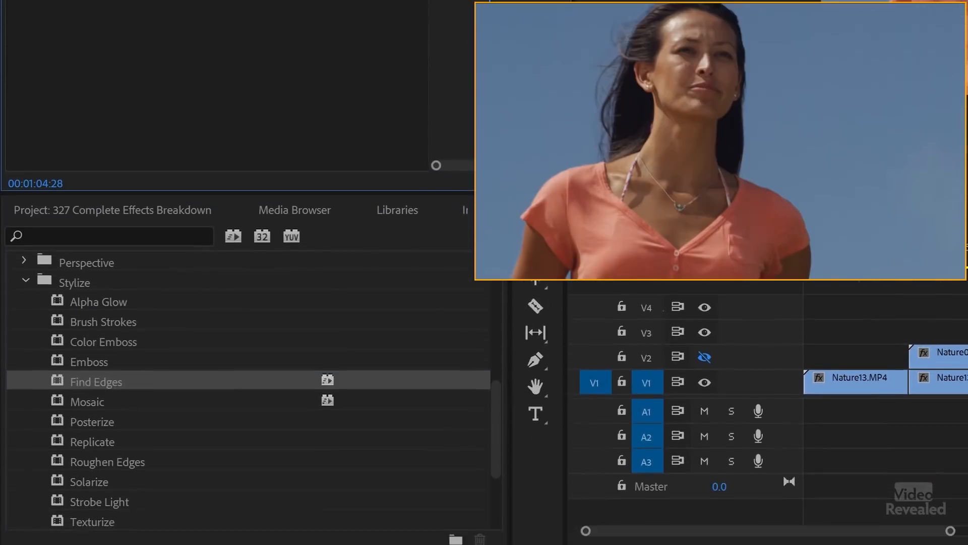
# Try Mosaic on the clip with 9 Horizontal Blocks and 7 Vertical Blocks, and remove the effect.
pyautogui.doubleClick(55, 374)
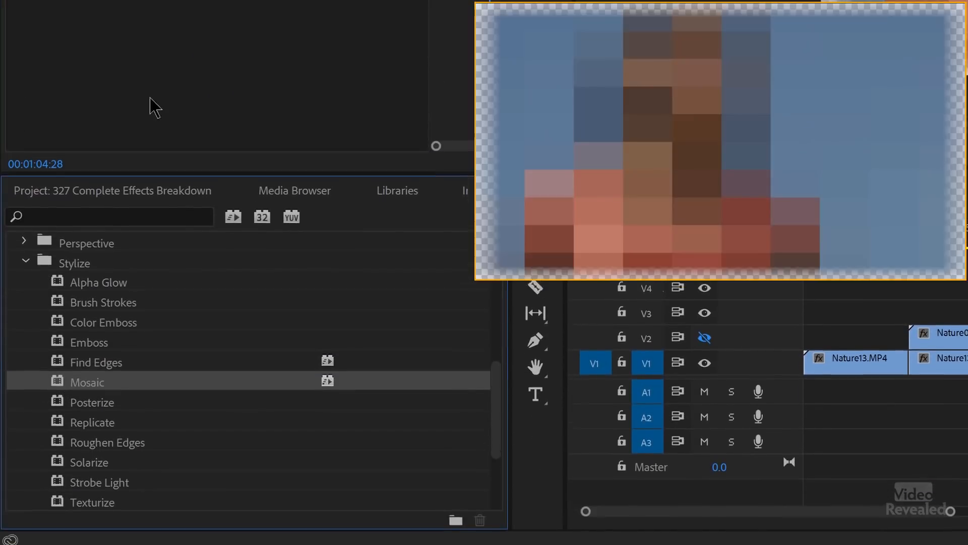
pyautogui.moveTo(222, 196); pyautogui.dragTo(231, 214)
pyautogui.click(90, 153)
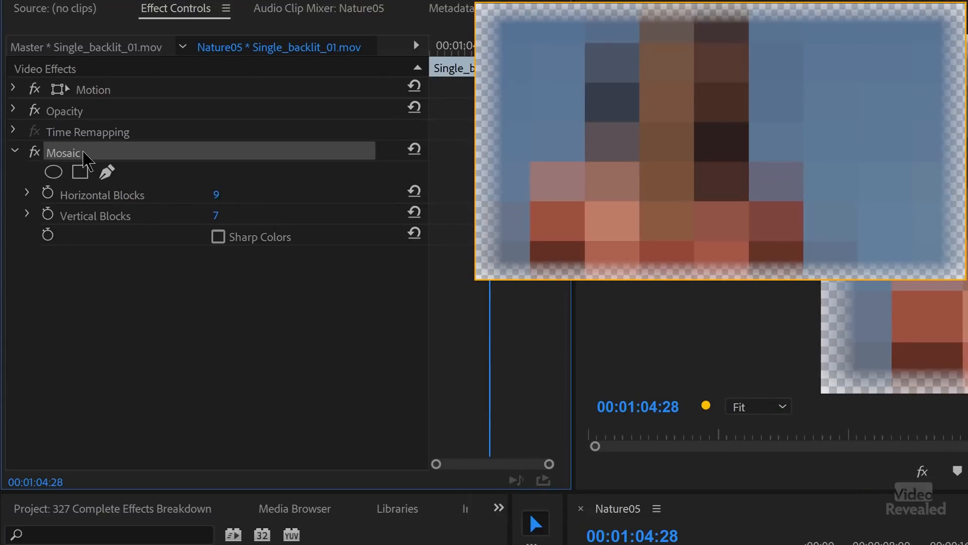
pyautogui.press('Delete')
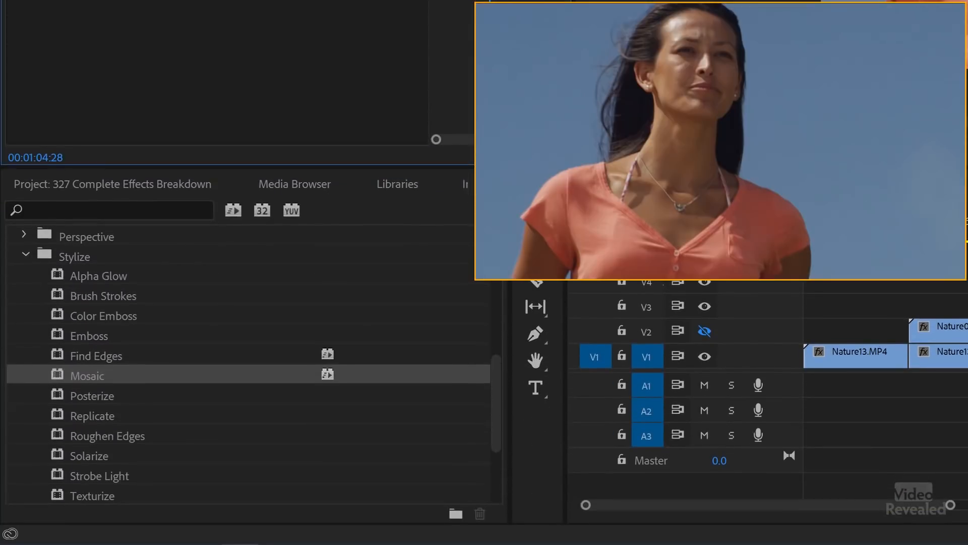
# Try Posterize with an adjusted Level and Replicate with an adjusted Count on the clip, removing each effect.
pyautogui.doubleClick(92, 397)
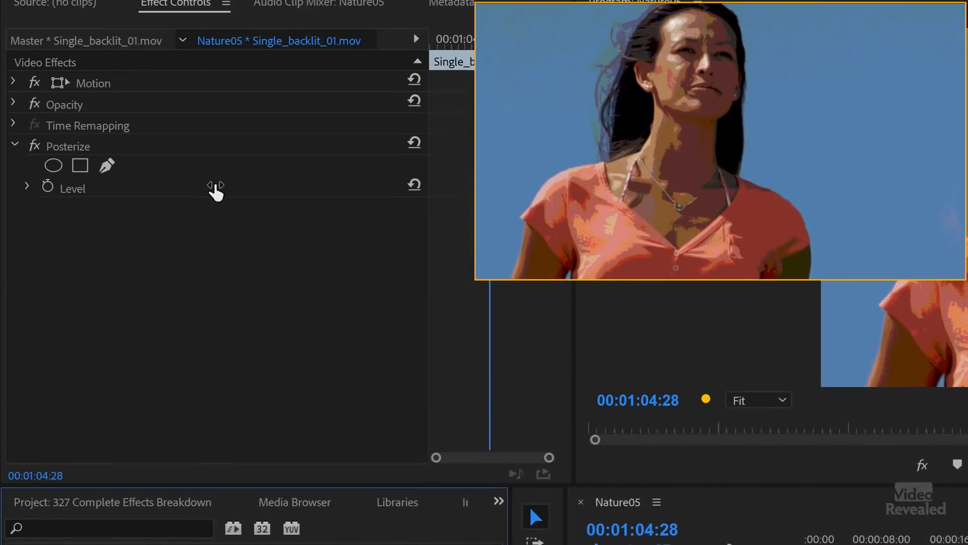
pyautogui.moveTo(216, 195); pyautogui.dragTo(211, 195)
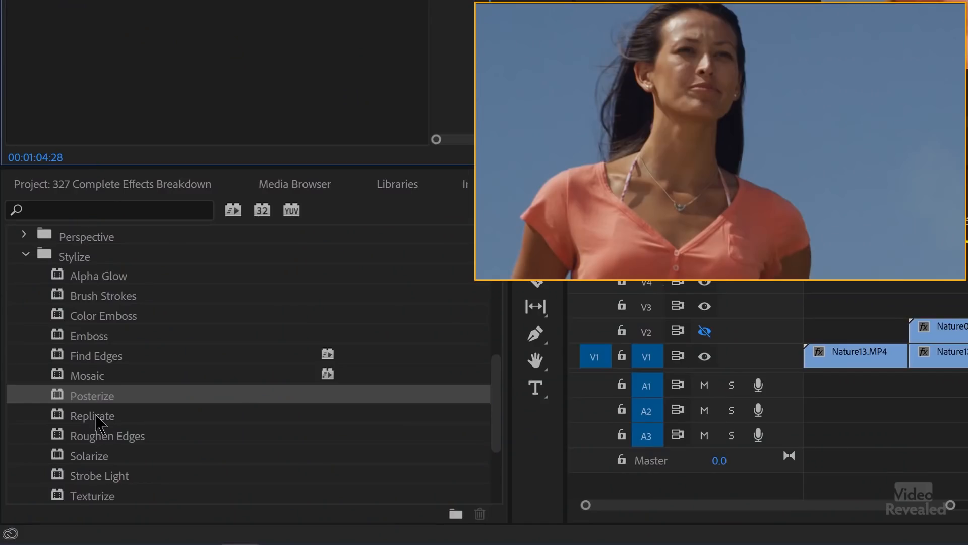
pyautogui.doubleClick(97, 417)
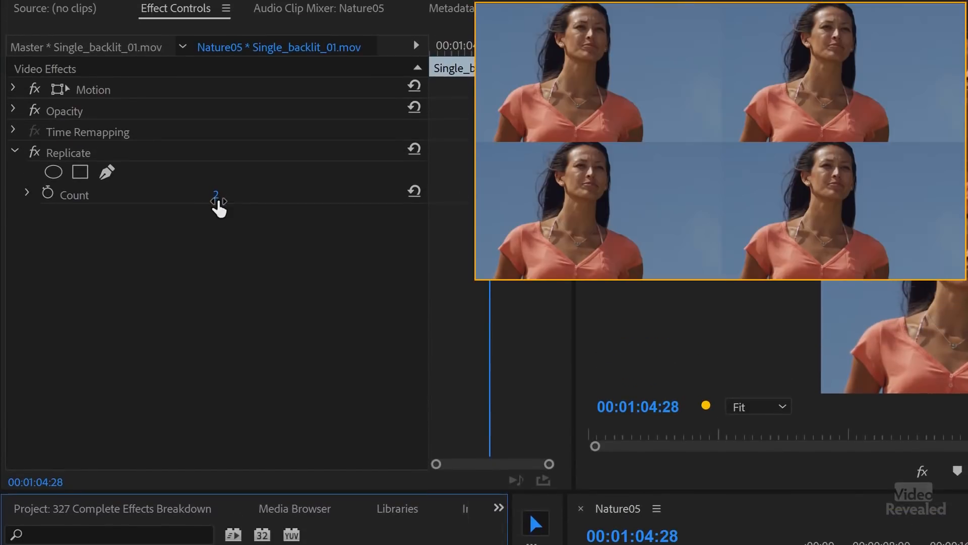
pyautogui.click(229, 197)
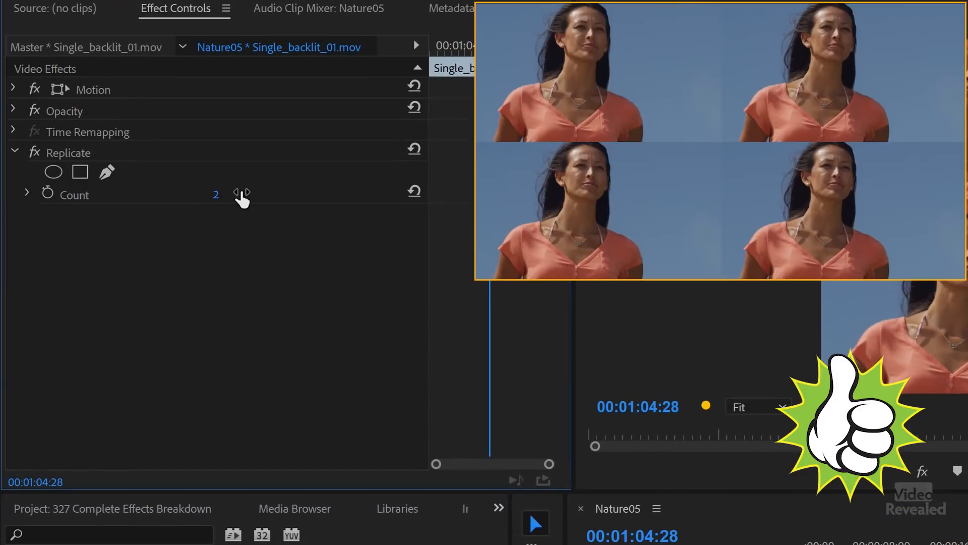
pyautogui.moveTo(220, 198)
pyautogui.mouseDown()
pyautogui.moveTo(252, 198)
pyautogui.moveTo(220, 197)
pyautogui.mouseUp()
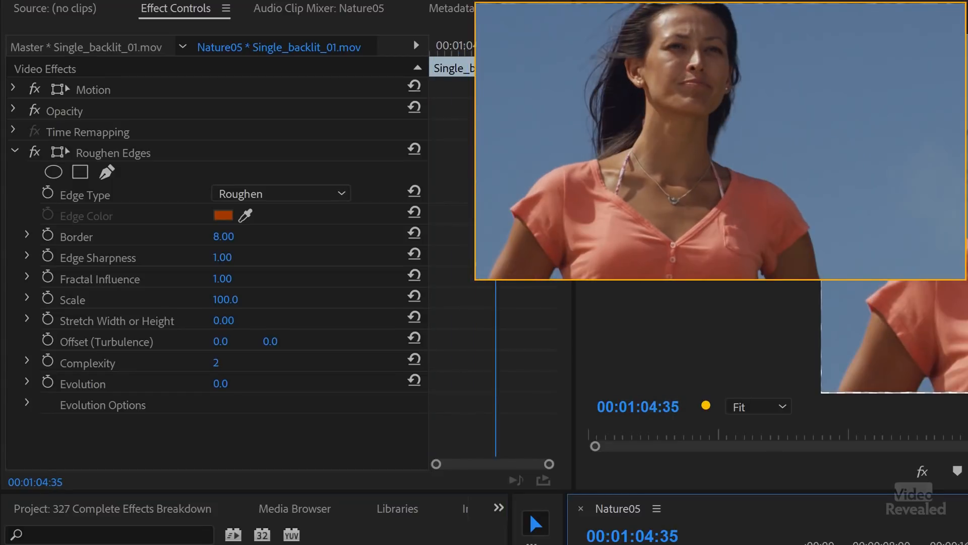
# Try Roughen Edges on the clip with Edge Type Spiky, Border 71 and Edge Sharpness 0.70, and remove the effect.
pyautogui.hotkey('ctrl', 's')
pyautogui.click(16, 150)
pyautogui.click(16, 150)
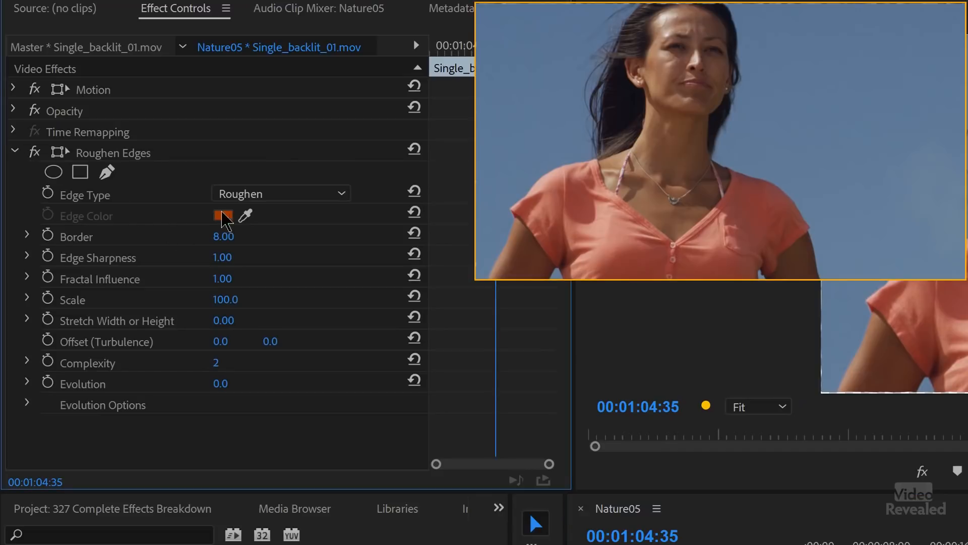
pyautogui.click(271, 195)
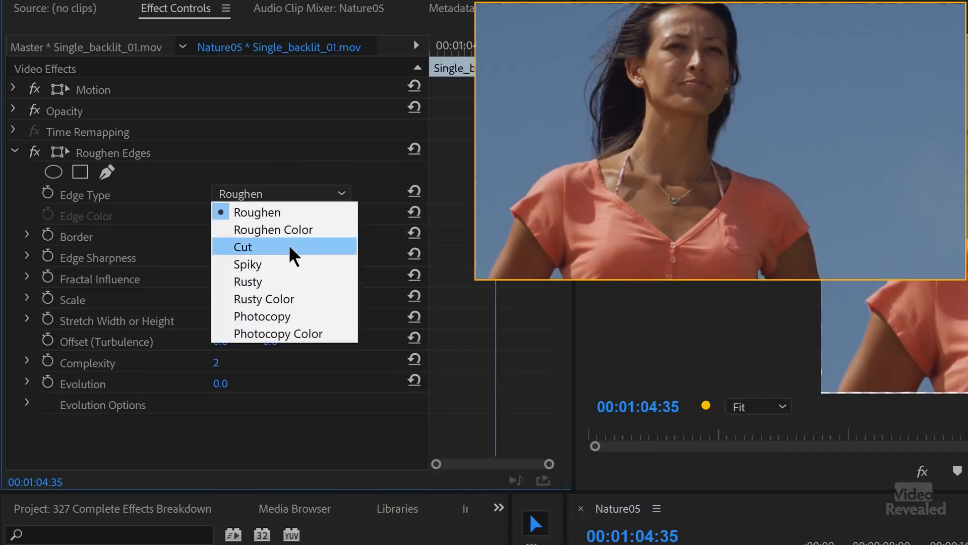
pyautogui.click(290, 262)
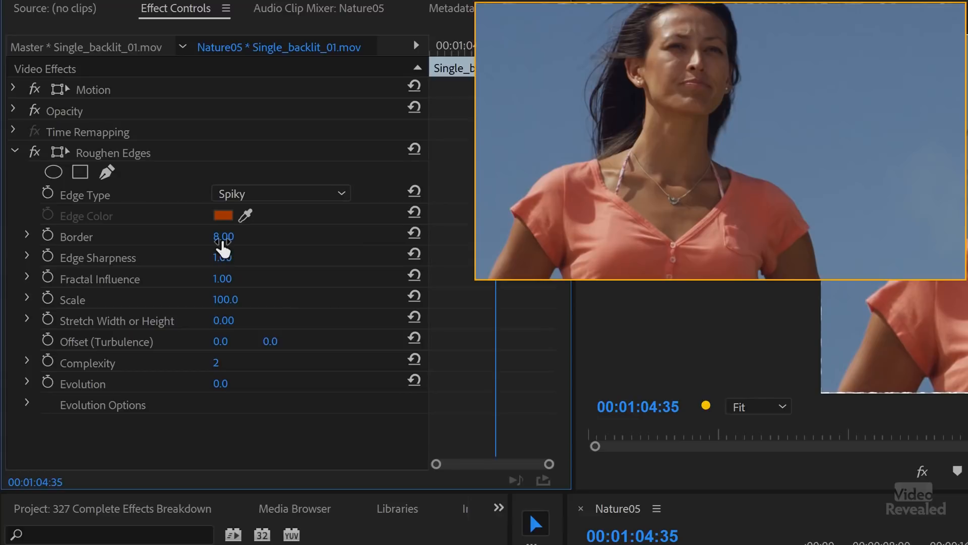
pyautogui.moveTo(226, 237); pyautogui.dragTo(56, 266)
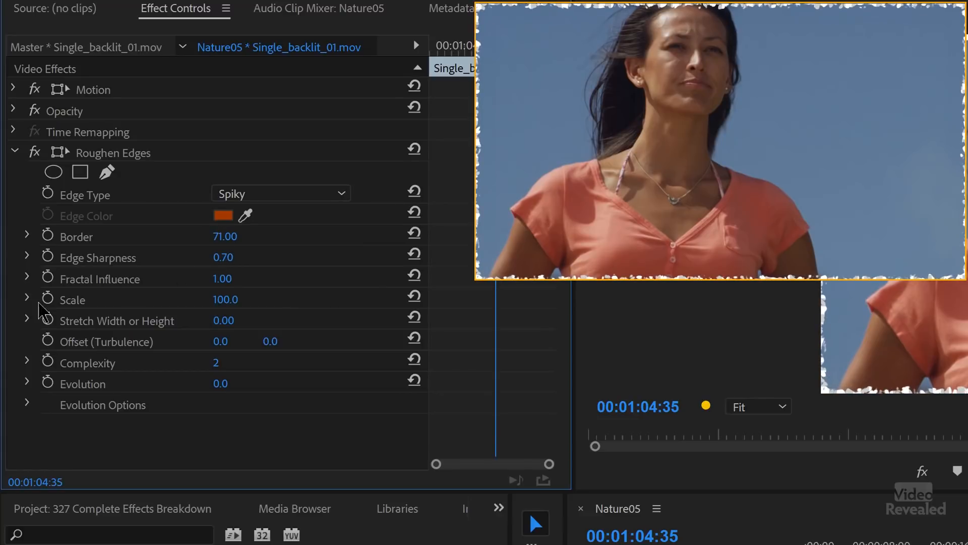
pyautogui.click(127, 160)
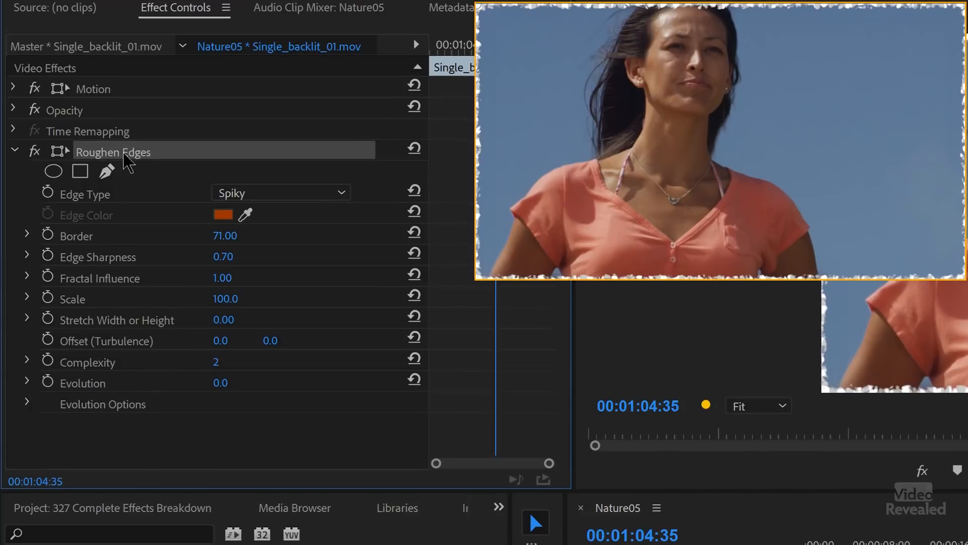
# Try a single Solarize with varied Threshold and a Strobe Light effect on the clip, removing each one.
pyautogui.doubleClick(96, 457)
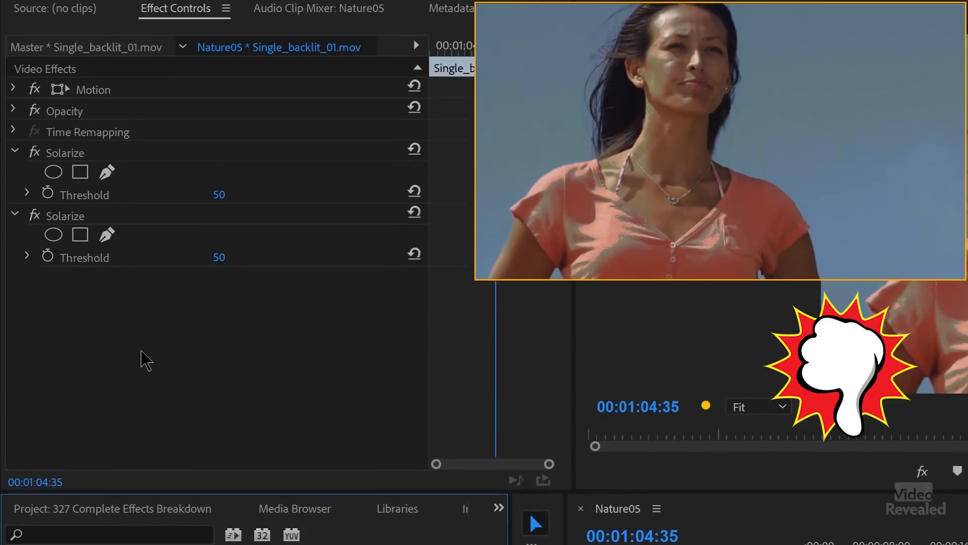
pyautogui.click(74, 219)
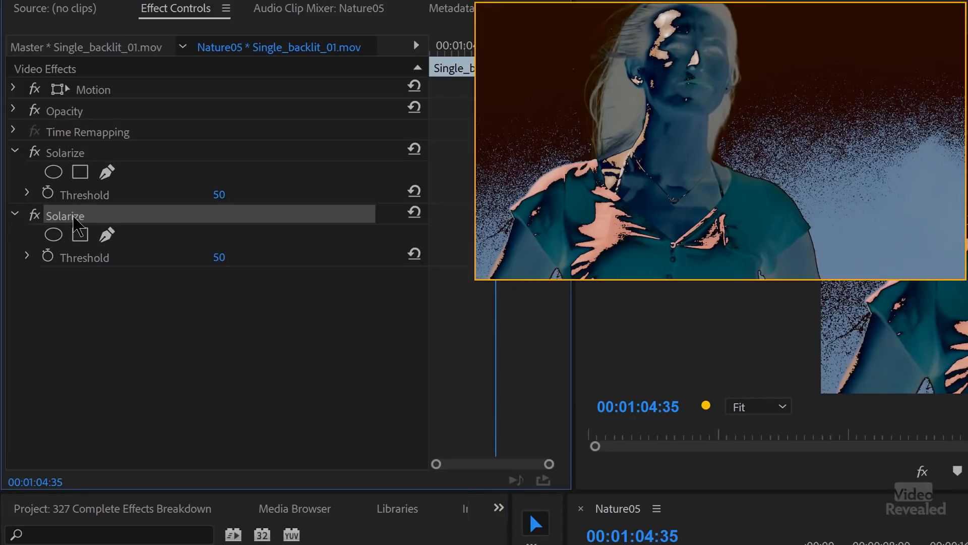
pyautogui.press('Delete')
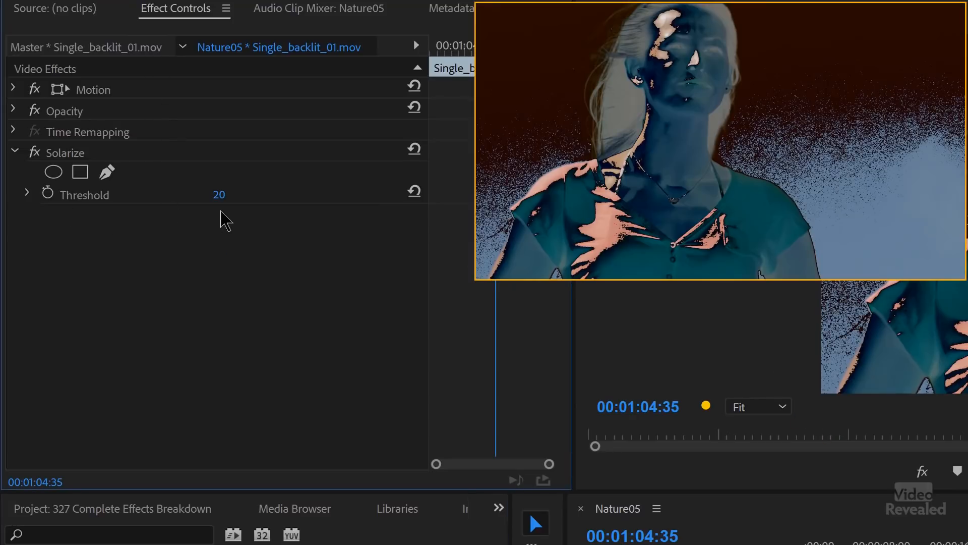
pyautogui.moveTo(219, 195); pyautogui.dragTo(251, 195)
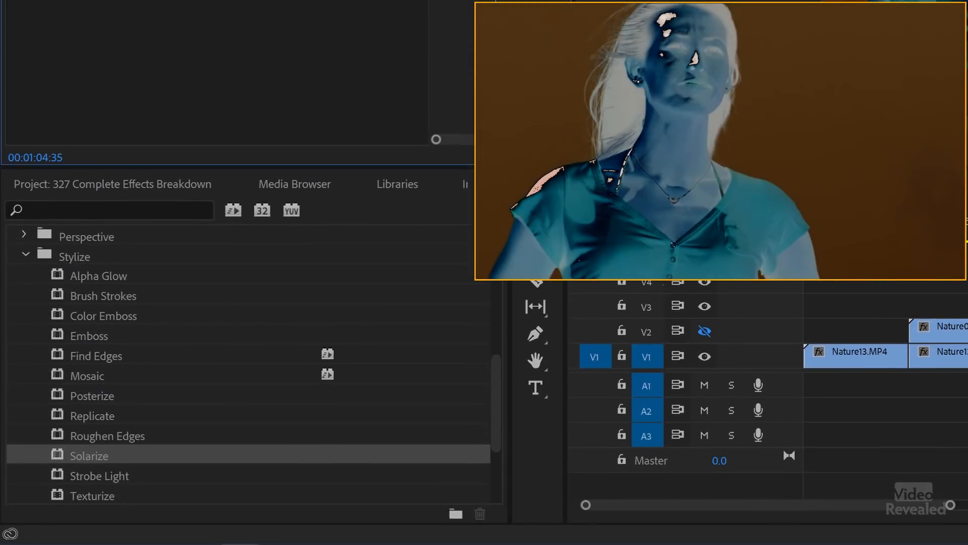
pyautogui.doubleClick(100, 476)
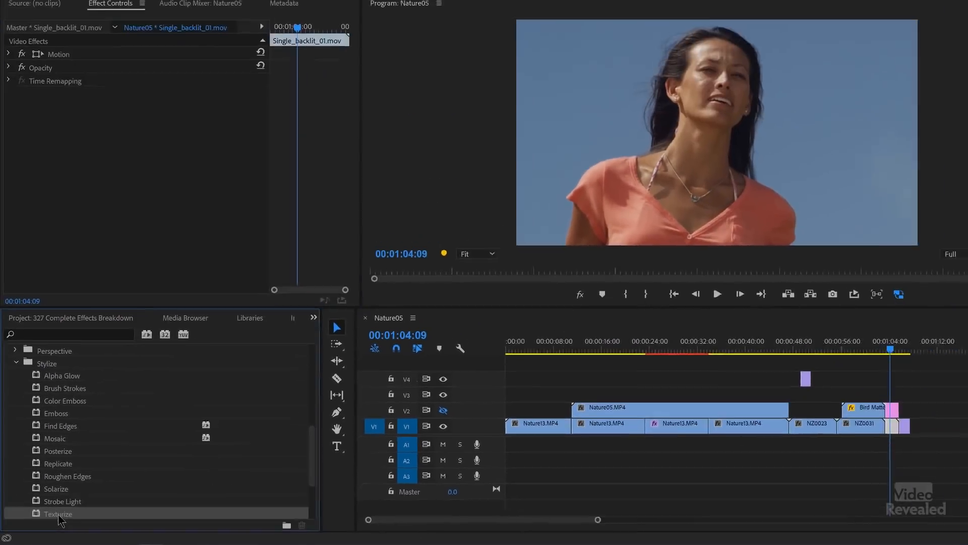
# Apply Texturize to the clip and briefly show track V2 to check its concrete texture image.
pyautogui.doubleClick(59, 515)
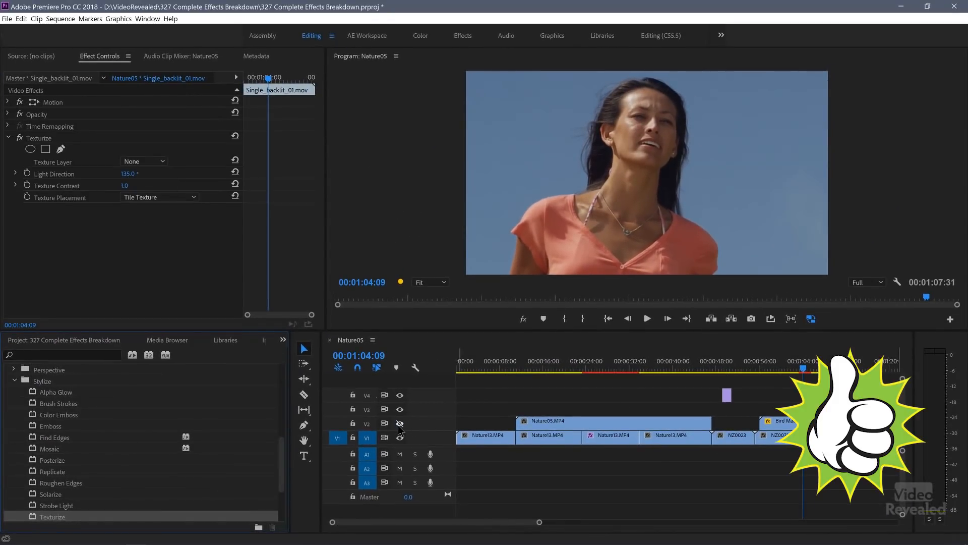
pyautogui.click(400, 424)
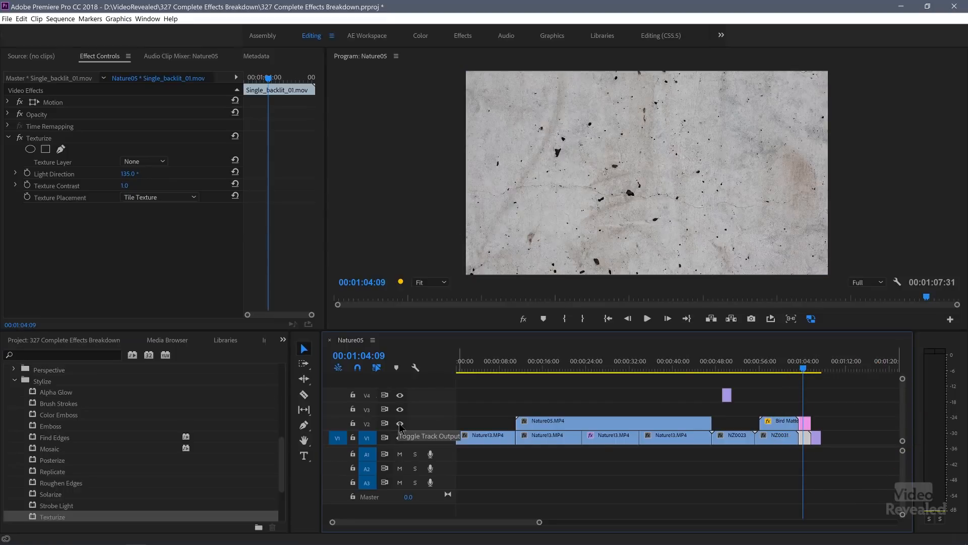
pyautogui.click(400, 424)
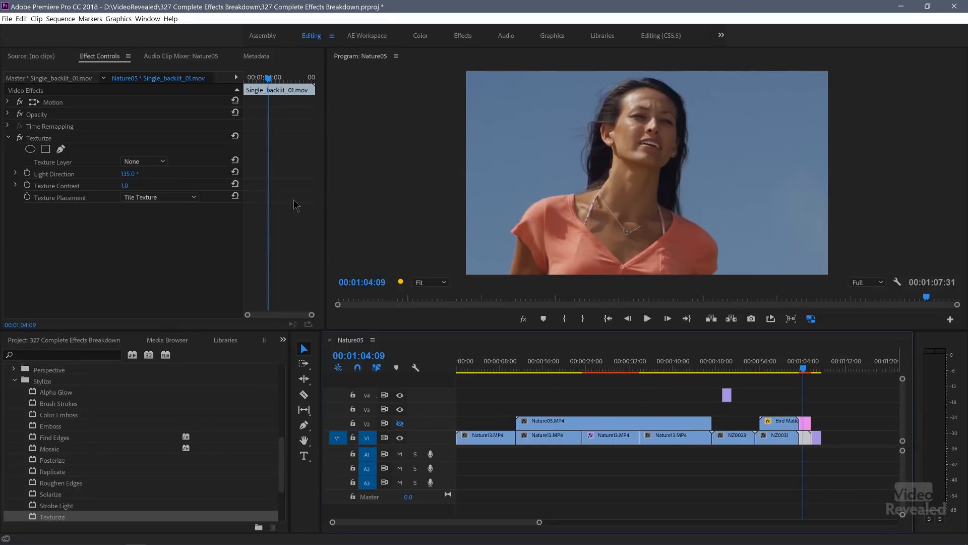
# Set Texturize's Texture Layer to Video 2, Light Direction to 140° and Texture Contrast to 1.9, and play back the clip.
pyautogui.click(156, 163)
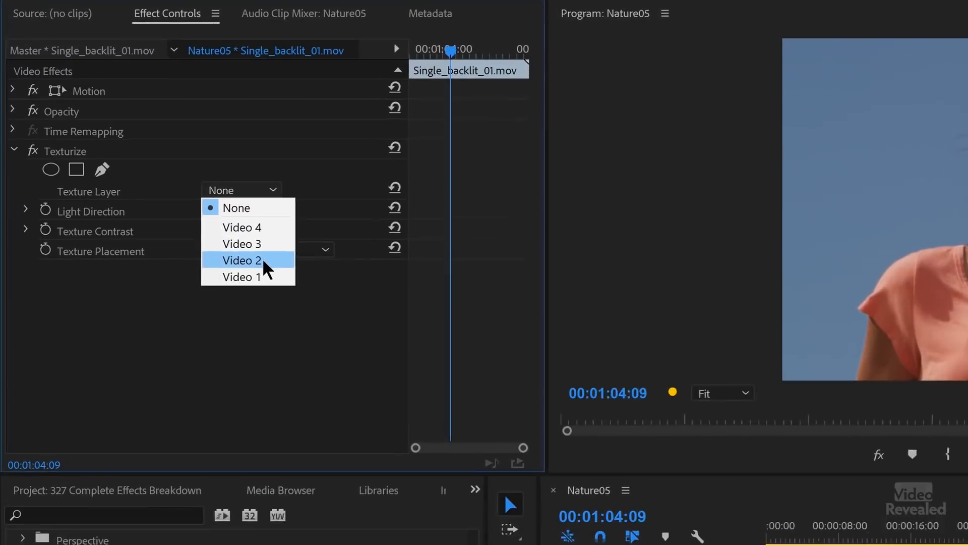
pyautogui.click(151, 212)
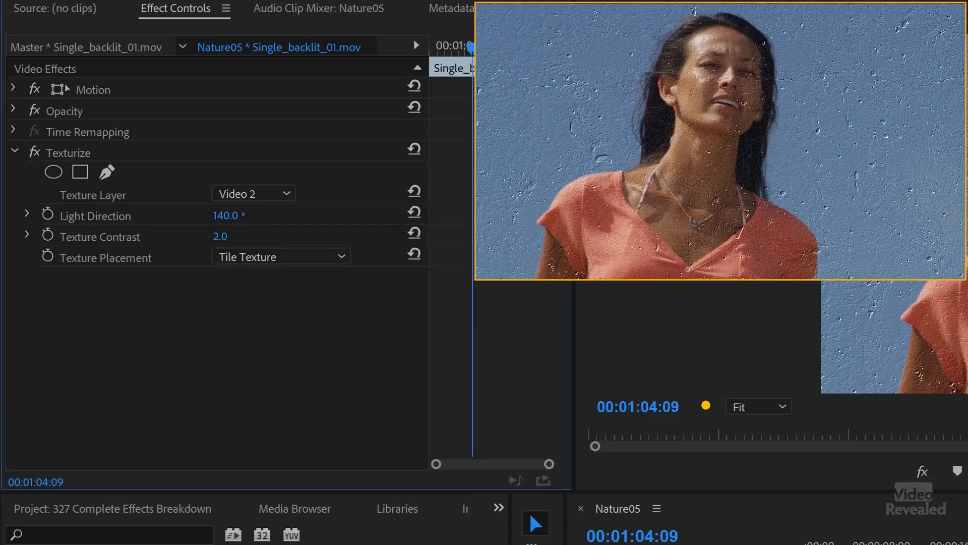
pyautogui.moveTo(220, 236); pyautogui.dragTo(242, 236)
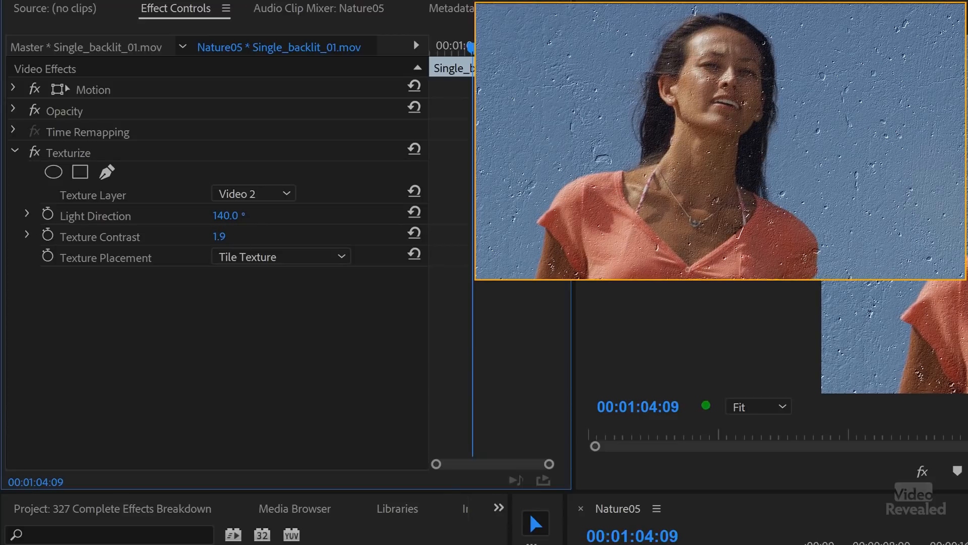
pyautogui.press('space')
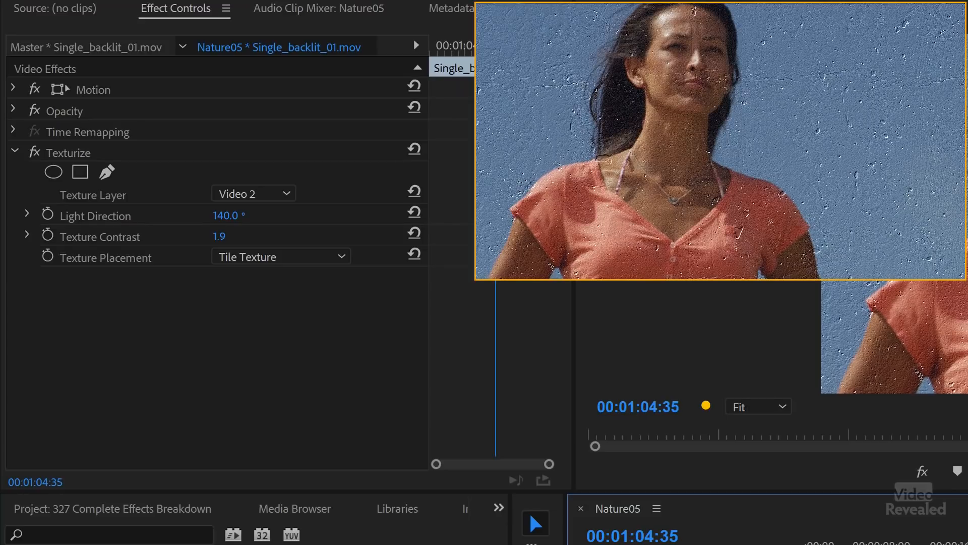
# Remove the Texturize effect from the clip and go on to the Time effects group.
pyautogui.click(80, 158)
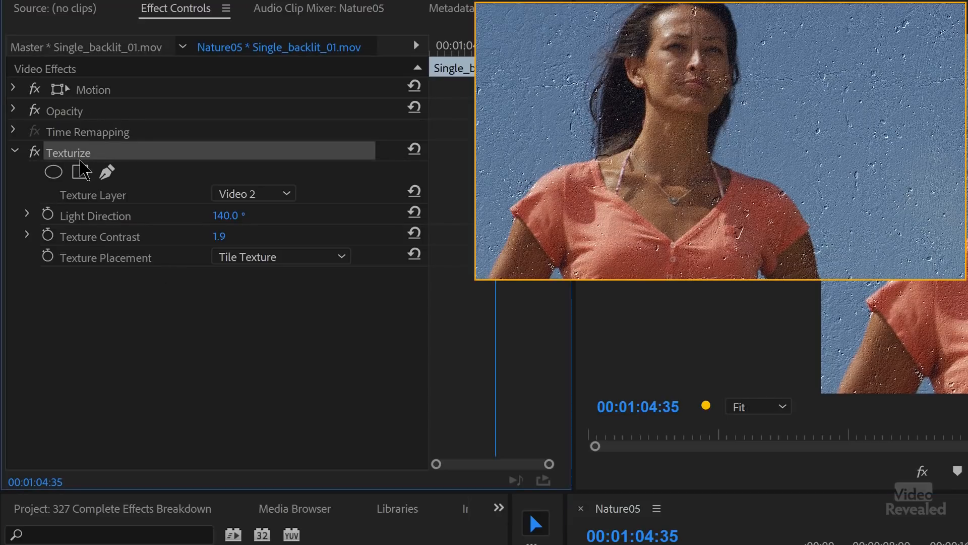
pyautogui.press('Delete')
pyautogui.click(101, 543)
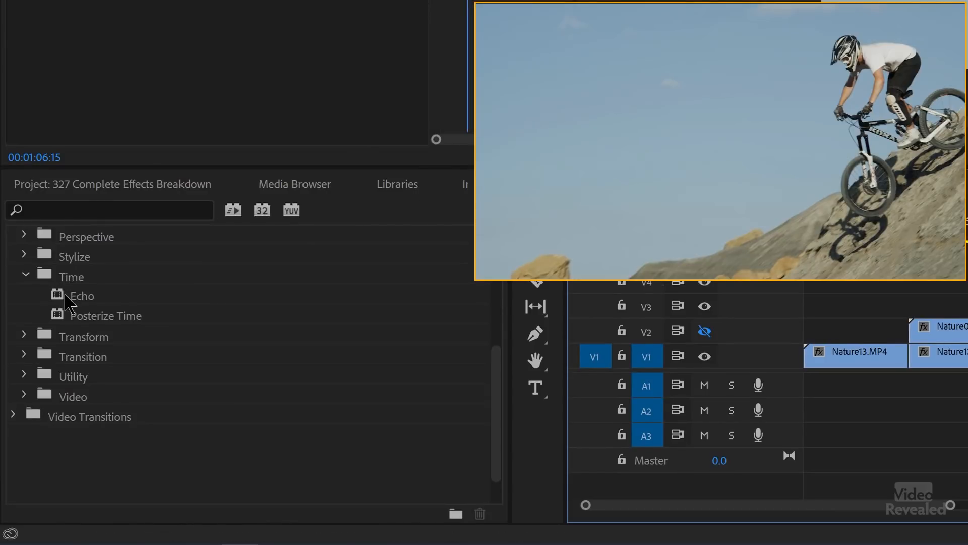
# Try Echo on the mountain bike clip with Starting Intensity 0.50 and Number Of Echoes 3, and play it back.
pyautogui.doubleClick(75, 296)
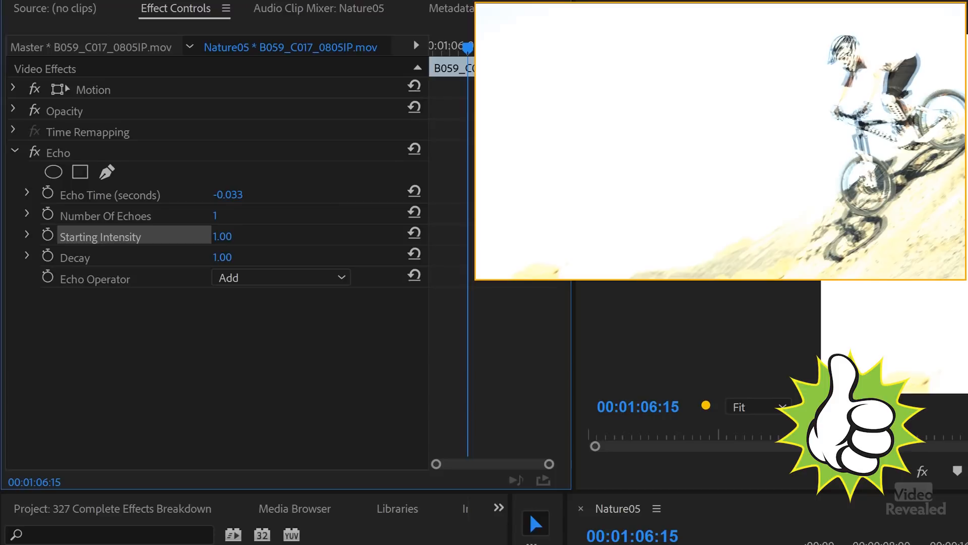
pyautogui.write('.5')
pyautogui.press('Return')
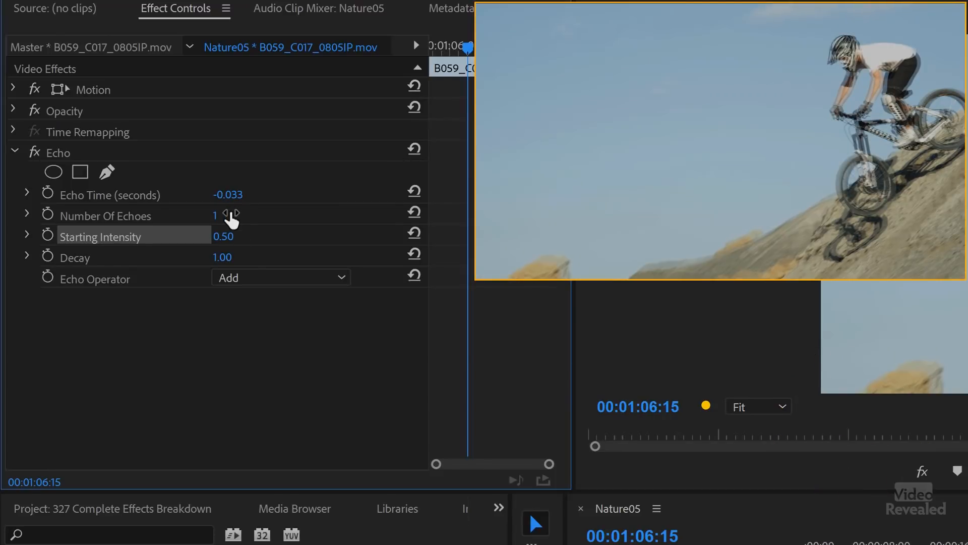
pyautogui.moveTo(215, 215); pyautogui.dragTo(225, 216)
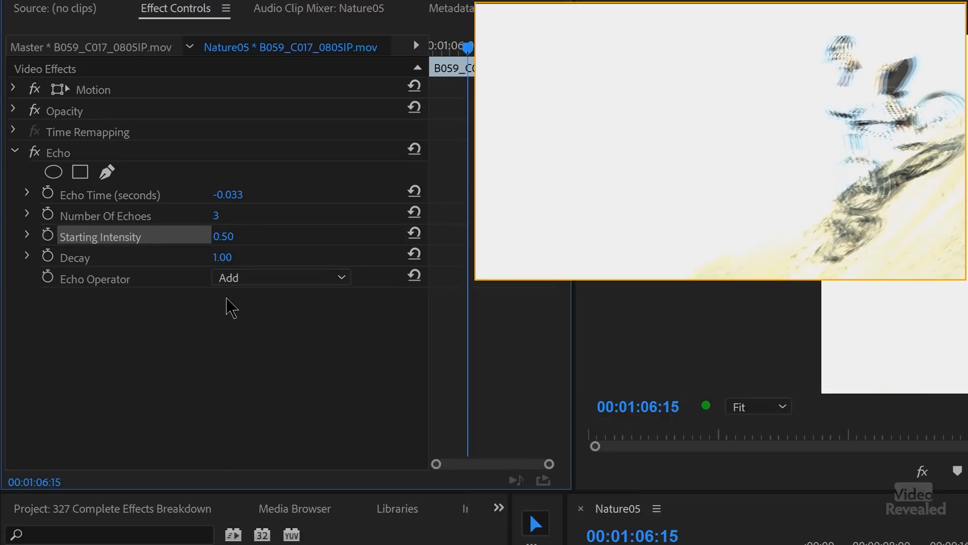
pyautogui.press('space')
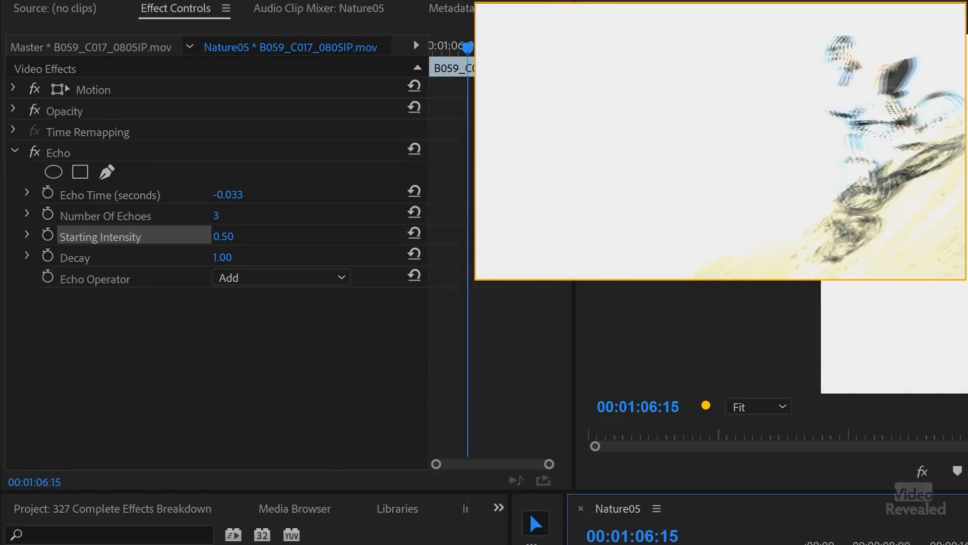
pyautogui.press('space')
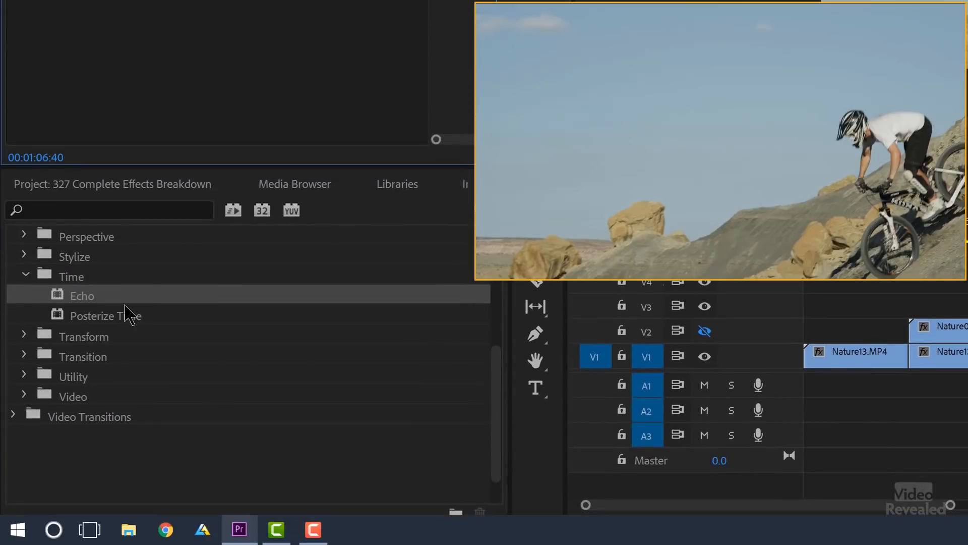
# Try Posterize Time on the bike clip with a Frame Rate of 3.0, play it back and remove the effect.
pyautogui.doubleClick(127, 316)
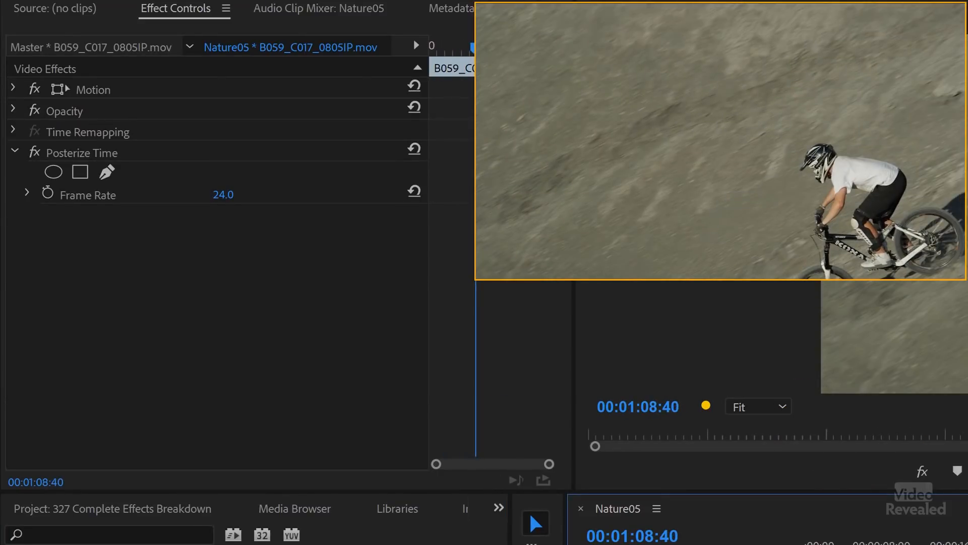
pyautogui.click(225, 196)
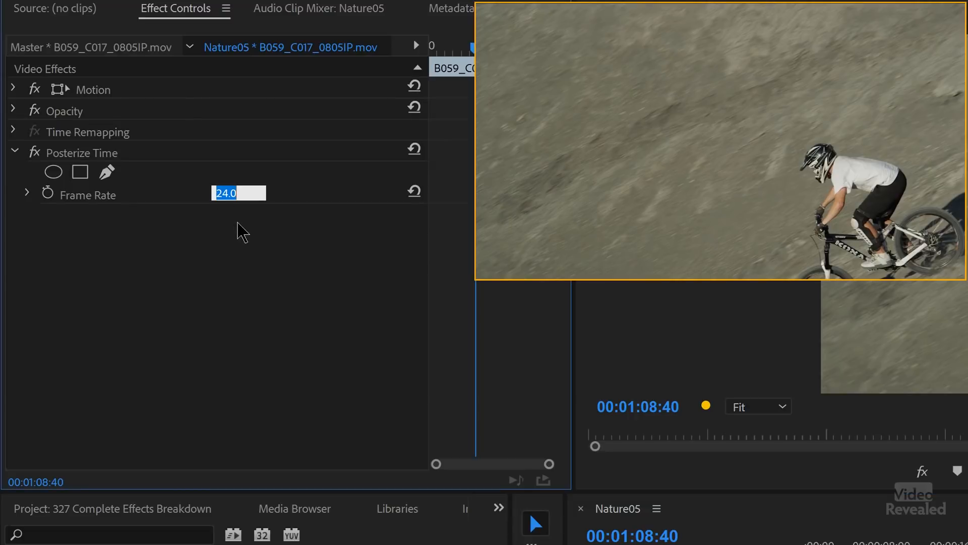
pyautogui.write('3')
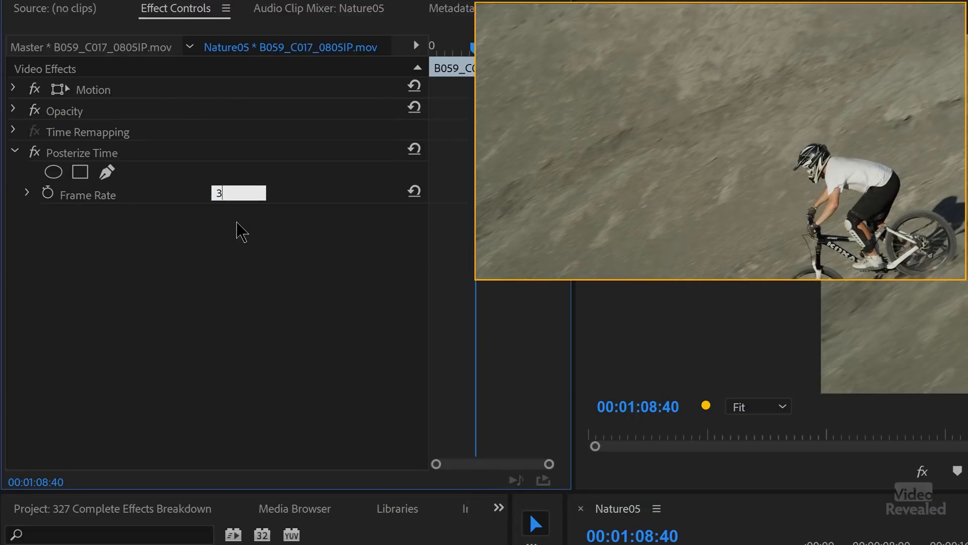
pyautogui.press('Up')
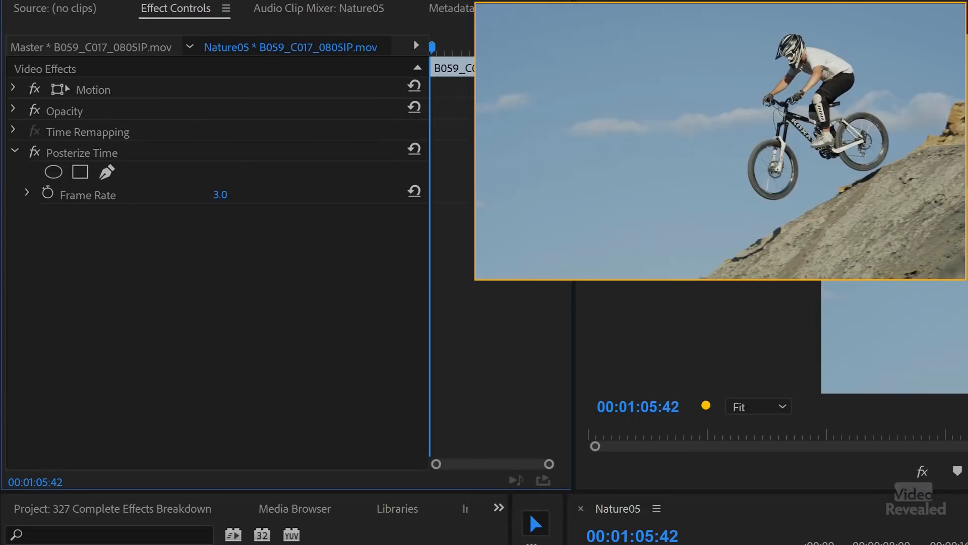
pyautogui.press('space')
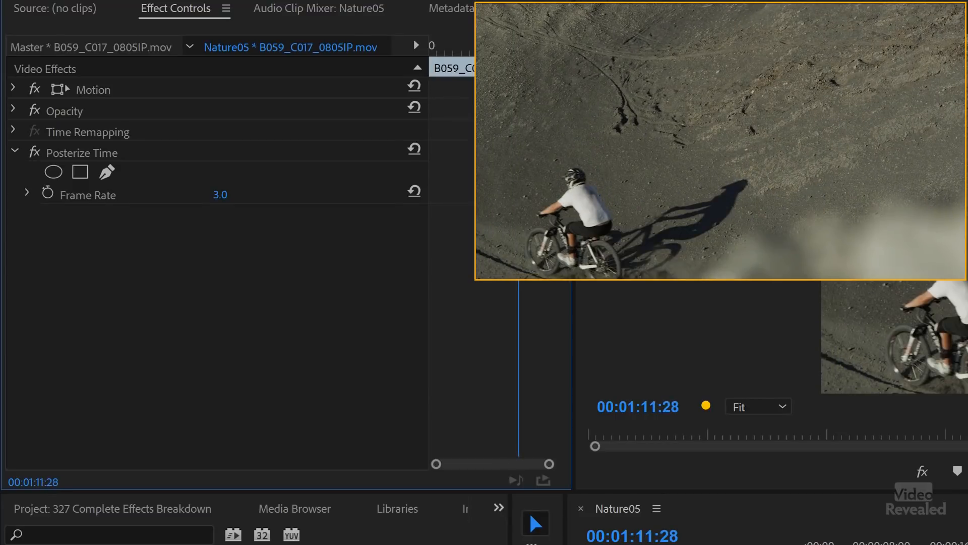
pyautogui.click(100, 155)
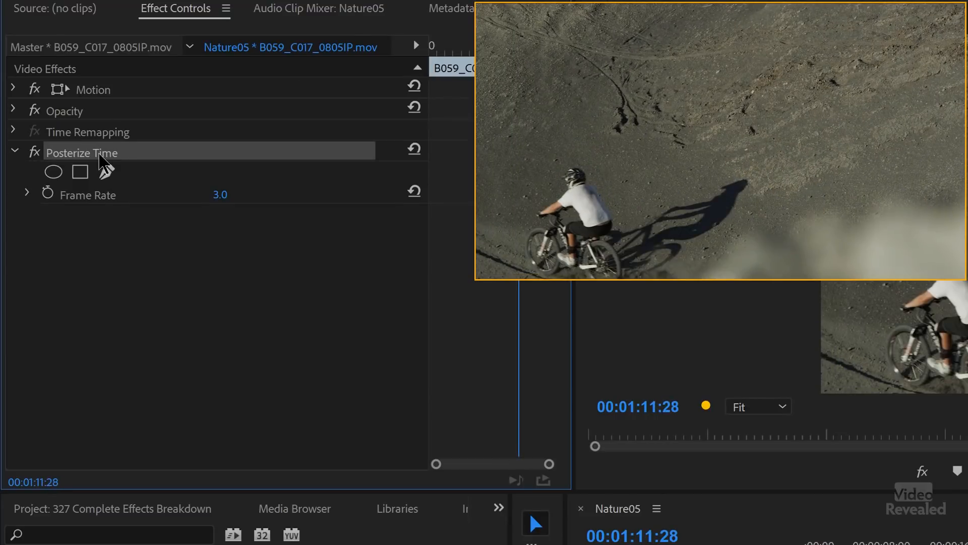
pyautogui.press('Delete')
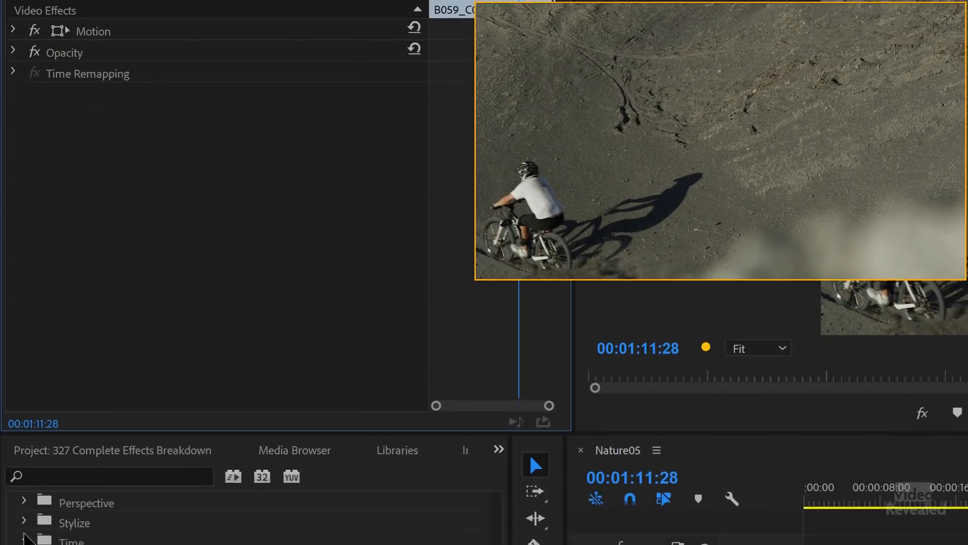
# Try Crop from the Transform group on the bike clip, varying its edge values, and remove the effect.
pyautogui.click(24, 275)
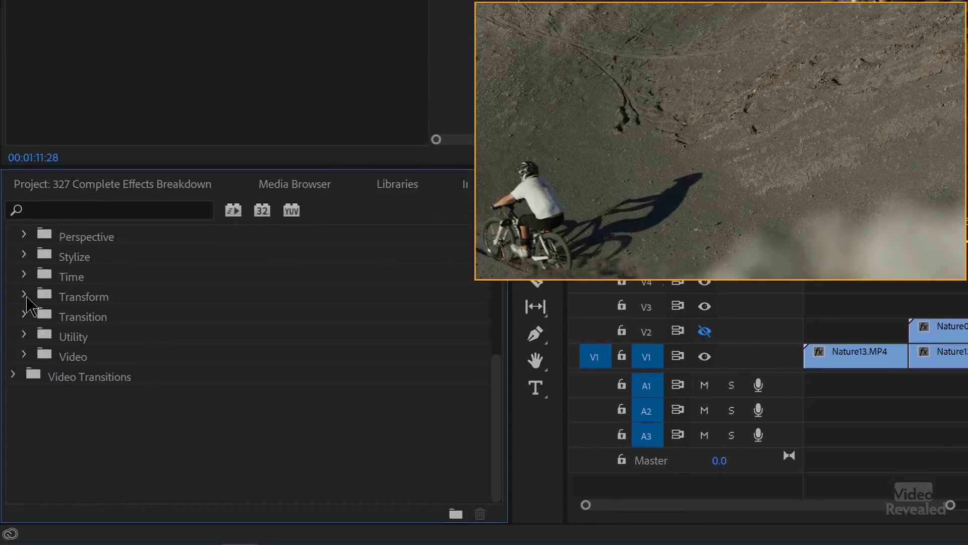
pyautogui.click(24, 295)
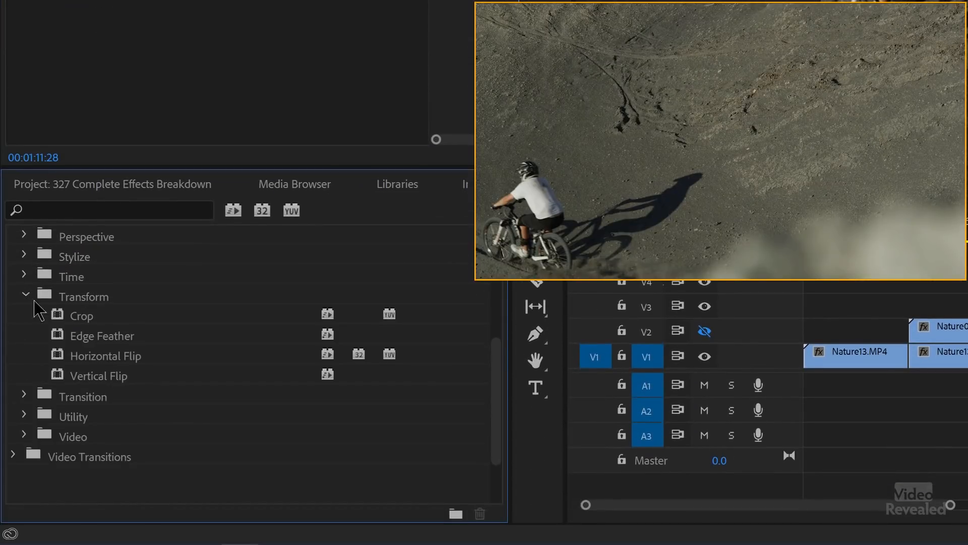
pyautogui.moveTo(967, 222); pyautogui.dragTo(960, 222)
pyautogui.click(96, 317)
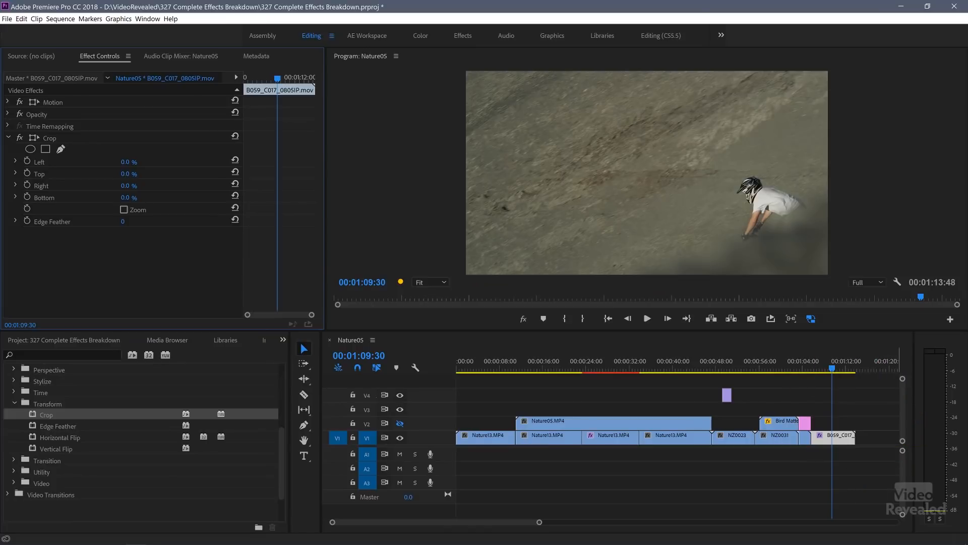
pyautogui.moveTo(171, 66); pyautogui.dragTo(237, 67)
pyautogui.moveTo(167, 185); pyautogui.dragTo(125, 185)
pyautogui.click(50, 140)
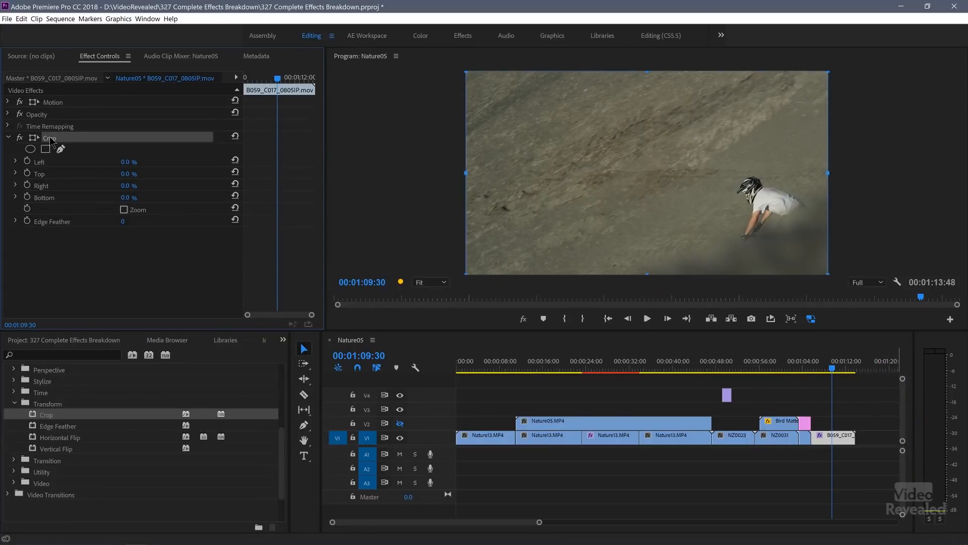
pyautogui.press('Delete')
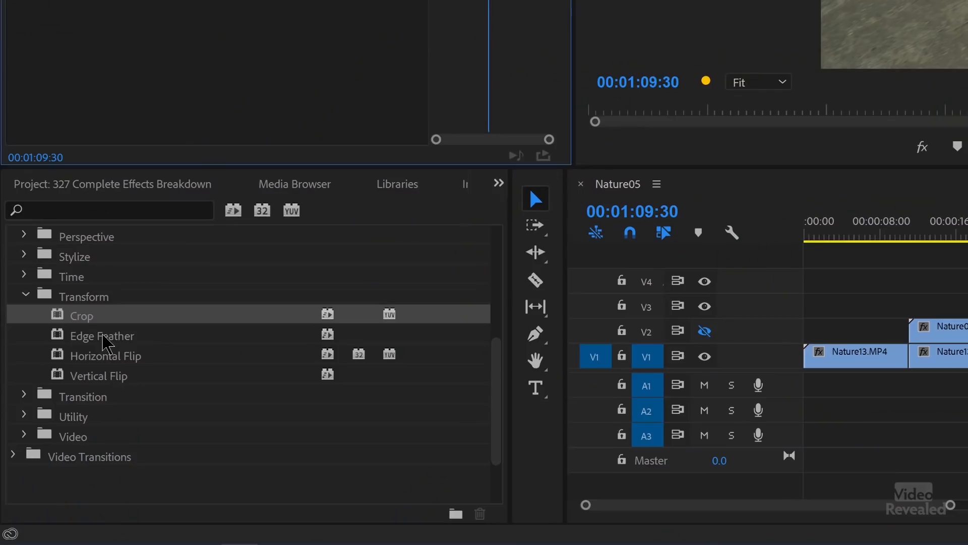
# Try Edge Feather with a varied feather amount and a Horizontal Flip on the bike clip, taking each one off again.
pyautogui.doubleClick(103, 335)
pyautogui.moveTo(219, 196); pyautogui.dragTo(275, 196)
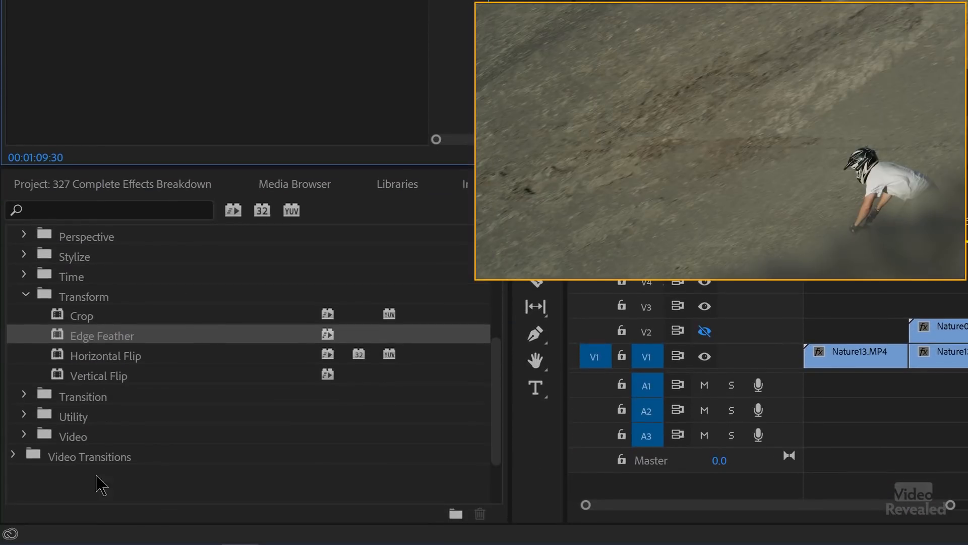
pyautogui.doubleClick(126, 361)
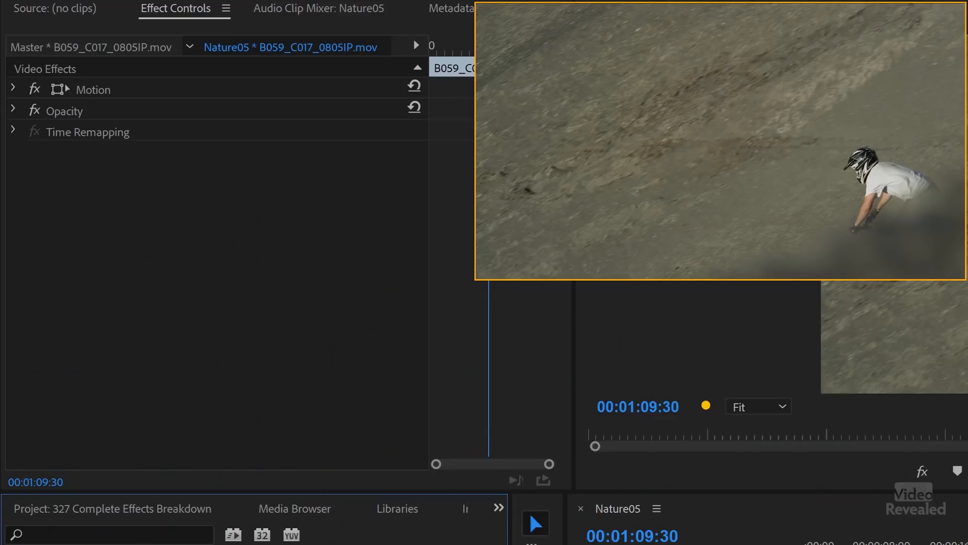
pyautogui.hotkey('ctrl', 'z')
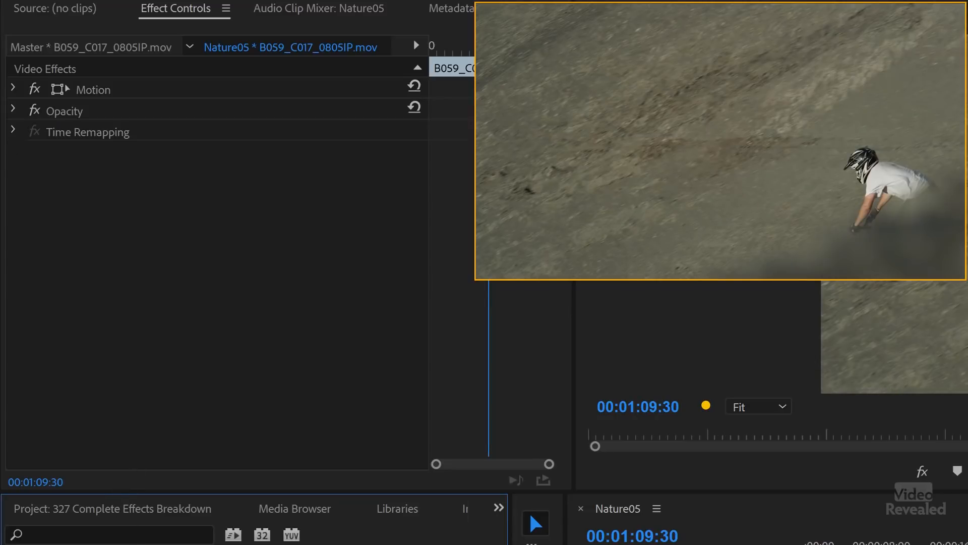
# Try Block Dissolve from the Transition group with Block Width 135.0 and Transition Completion 38%, and remove the effect.
pyautogui.click(26, 315)
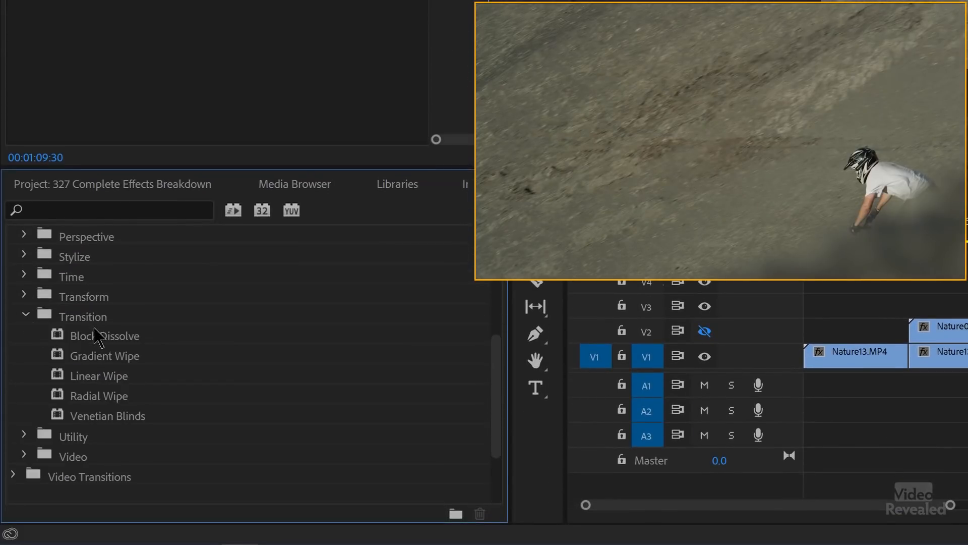
pyautogui.click(64, 337)
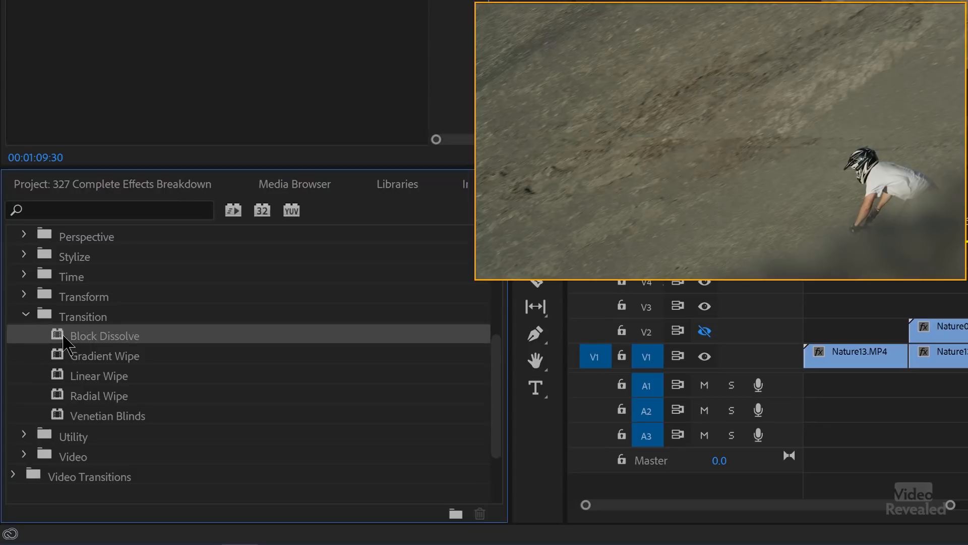
pyautogui.moveTo(227, 215); pyautogui.dragTo(353, 214)
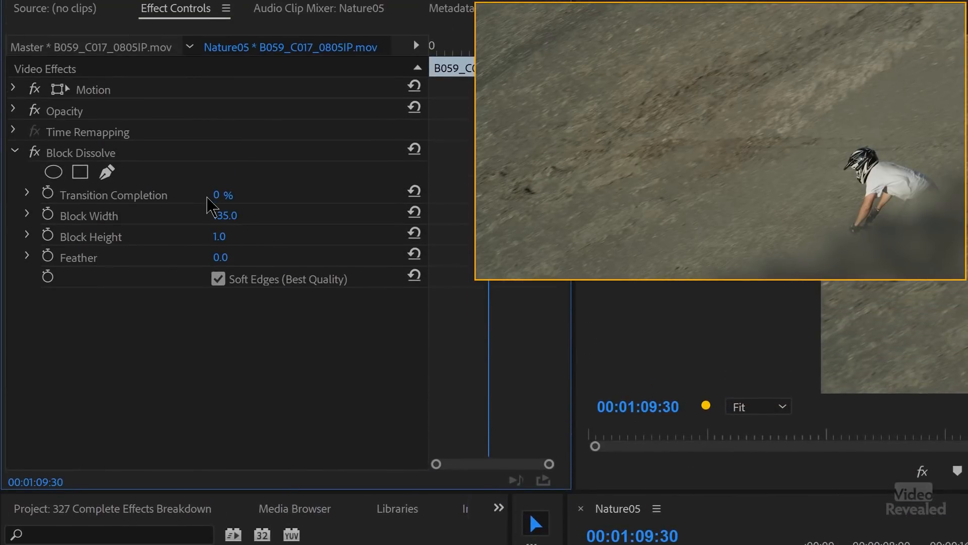
pyautogui.moveTo(218, 196)
pyautogui.mouseDown()
pyautogui.moveTo(257, 196)
pyautogui.moveTo(237, 196)
pyautogui.mouseUp()
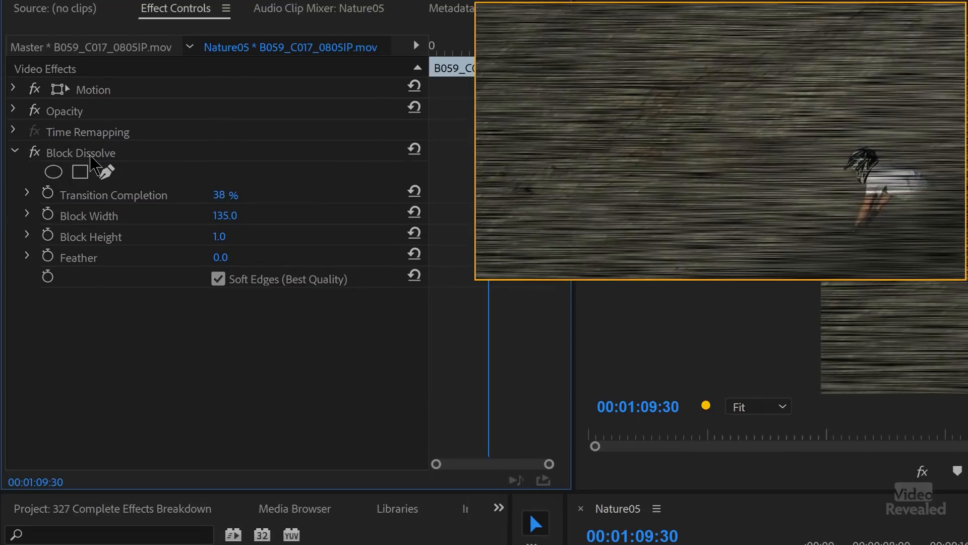
pyautogui.click(91, 153)
pyautogui.press('Delete')
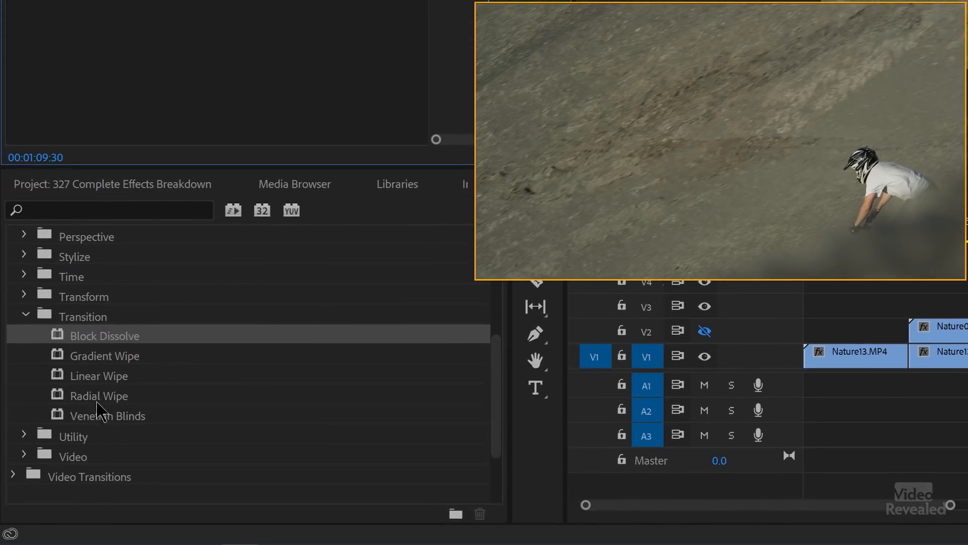
# Try the Utility group's Cineon Converter on the bike clip with Conversion Type Log to Log, and remove the effect.
pyautogui.click(24, 316)
pyautogui.click(25, 335)
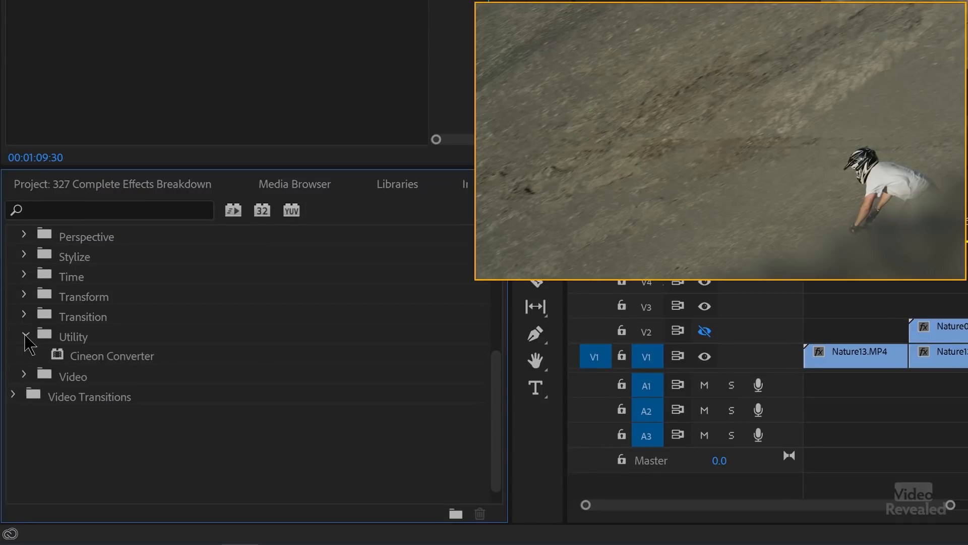
pyautogui.click(126, 361)
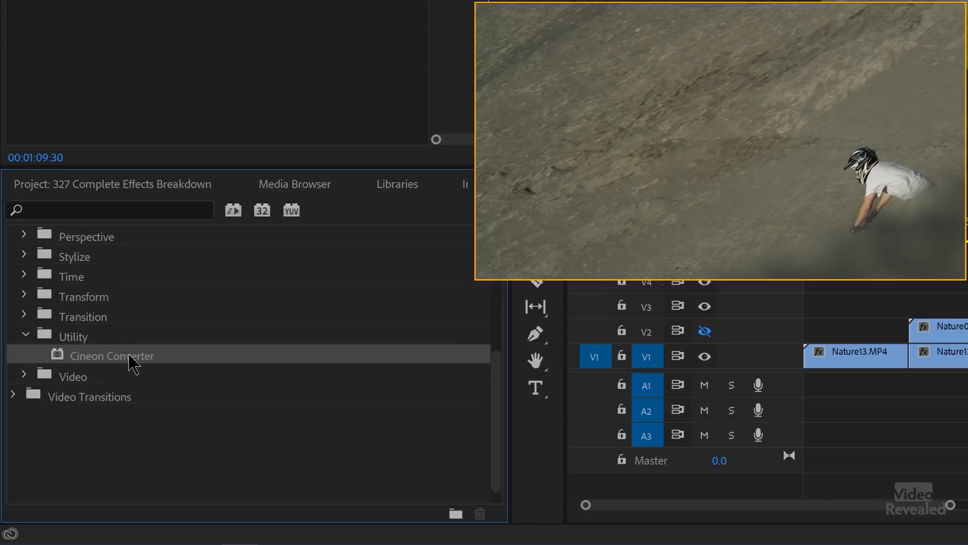
pyautogui.click(295, 193)
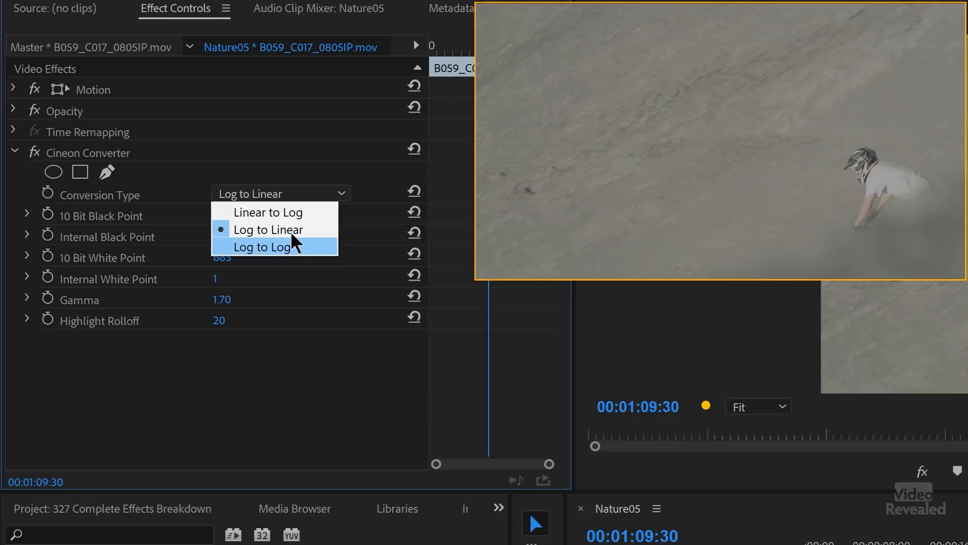
pyautogui.click(295, 246)
pyautogui.click(123, 154)
pyautogui.press('Delete')
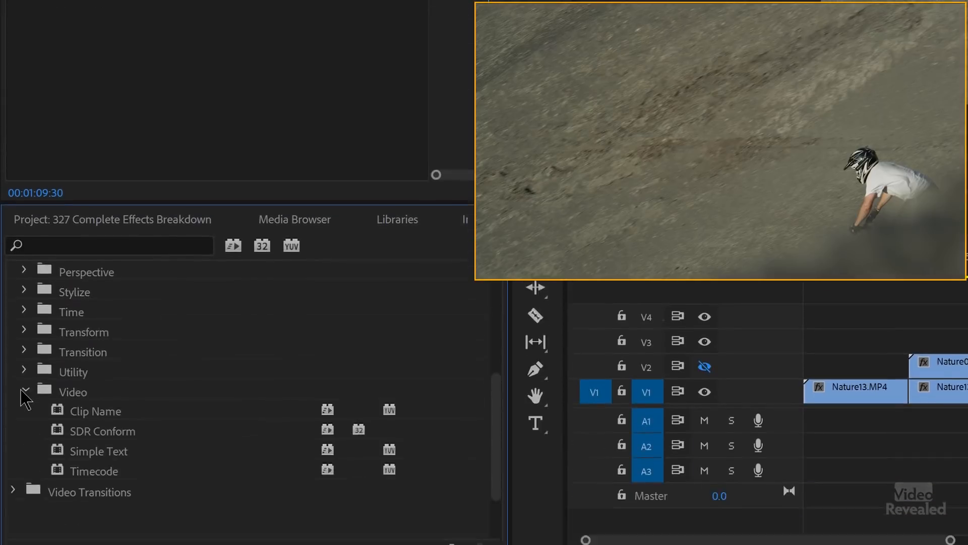
# Try Clip Name and SDR Conform from the Video group on the bike clip, varying SDR Conform's Brightness and removing both.
pyautogui.doubleClick(96, 380)
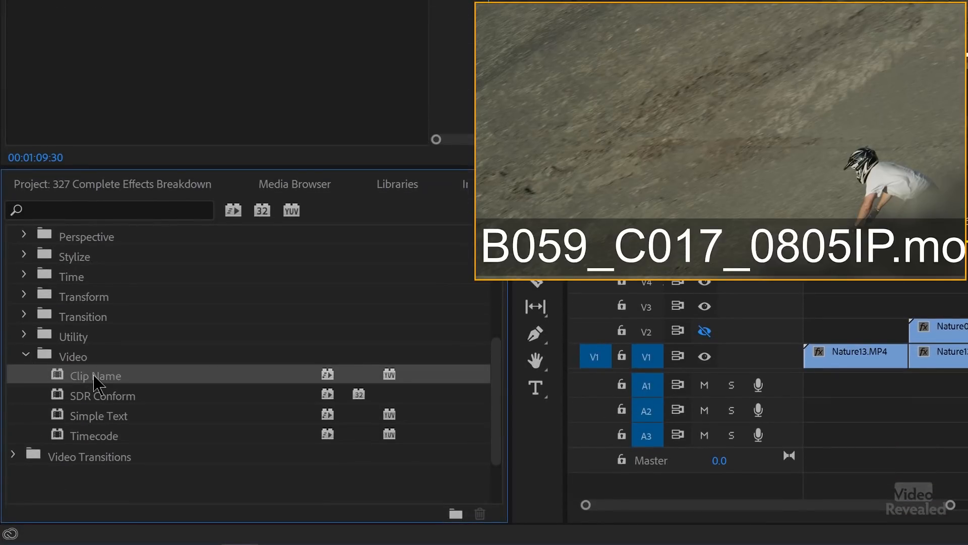
pyautogui.click(100, 397)
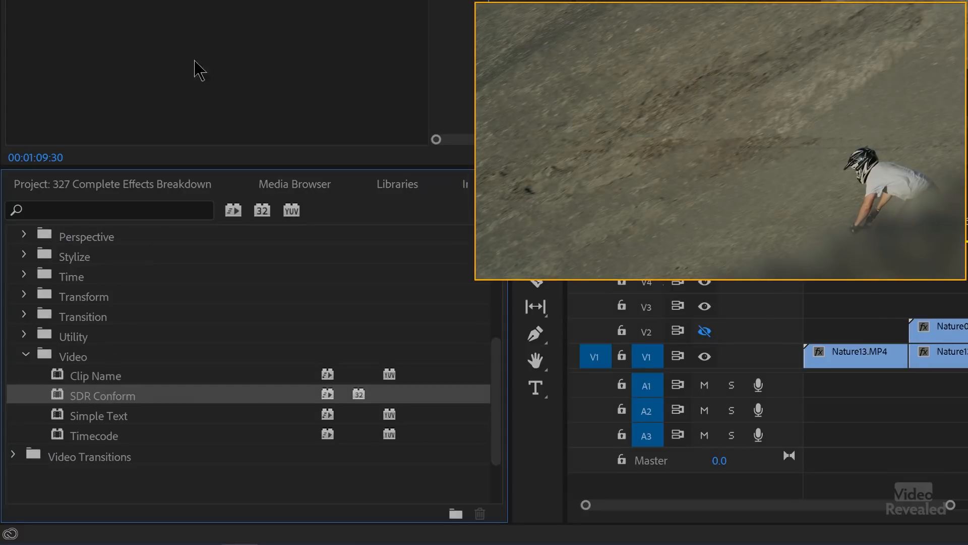
pyautogui.click(126, 147)
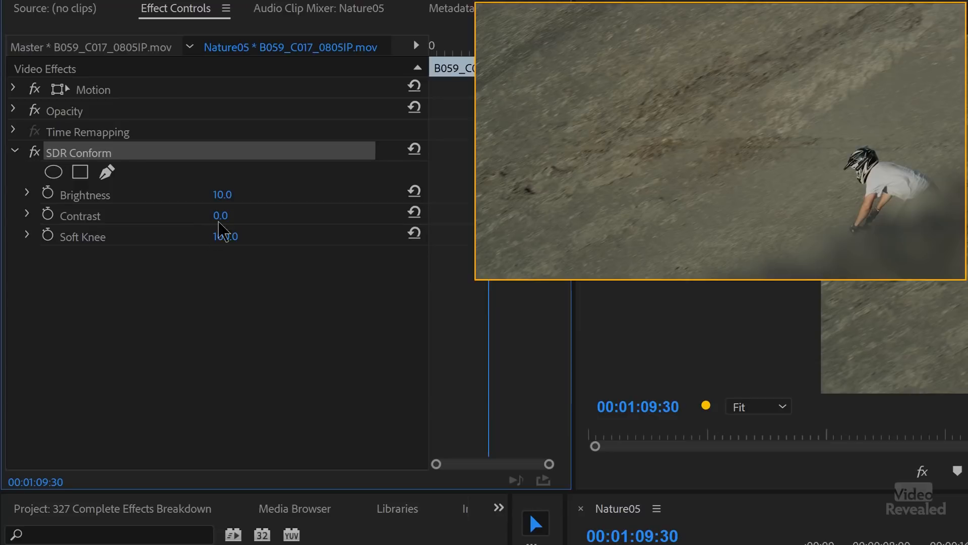
pyautogui.moveTo(222, 194)
pyautogui.mouseDown()
pyautogui.moveTo(264, 194)
pyautogui.moveTo(218, 195)
pyautogui.moveTo(229, 194)
pyautogui.mouseUp()
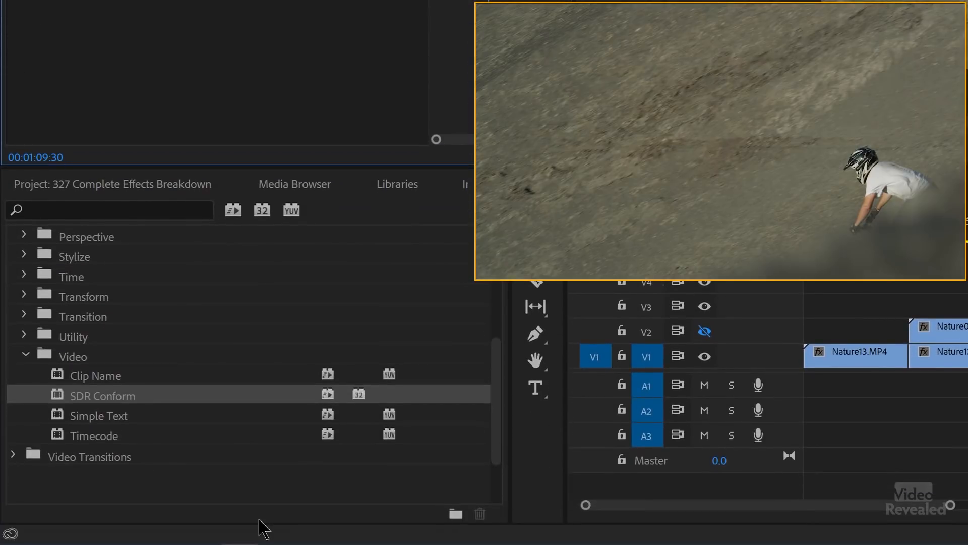
# Try Simple Text from the Video group on the bike clip with the text "hey now", and remove the effect.
pyautogui.doubleClick(108, 419)
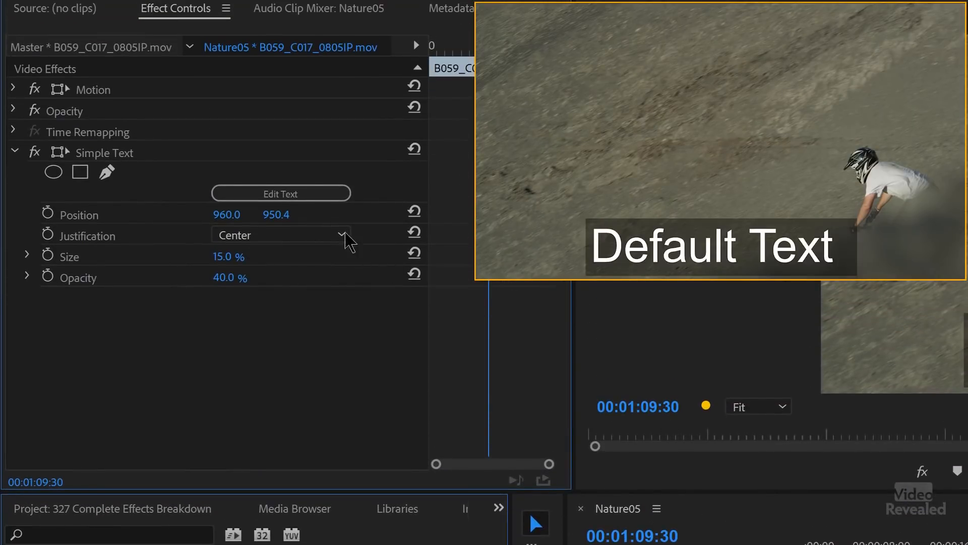
pyautogui.click(313, 198)
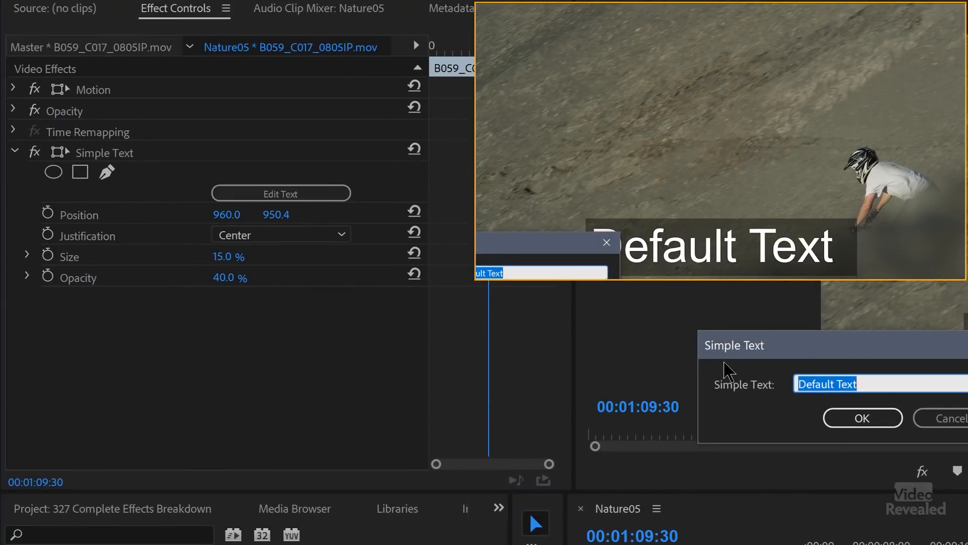
pyautogui.press('Return')
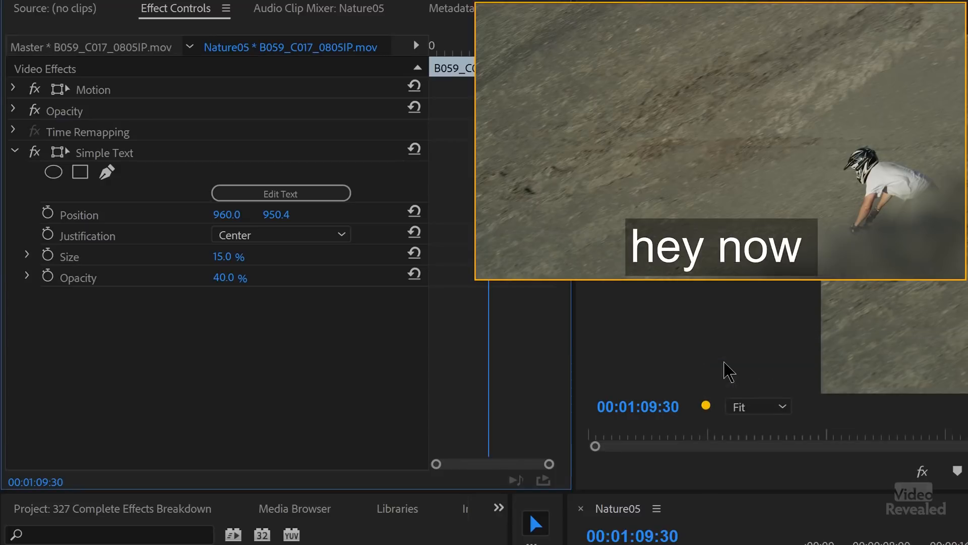
pyautogui.click(116, 149)
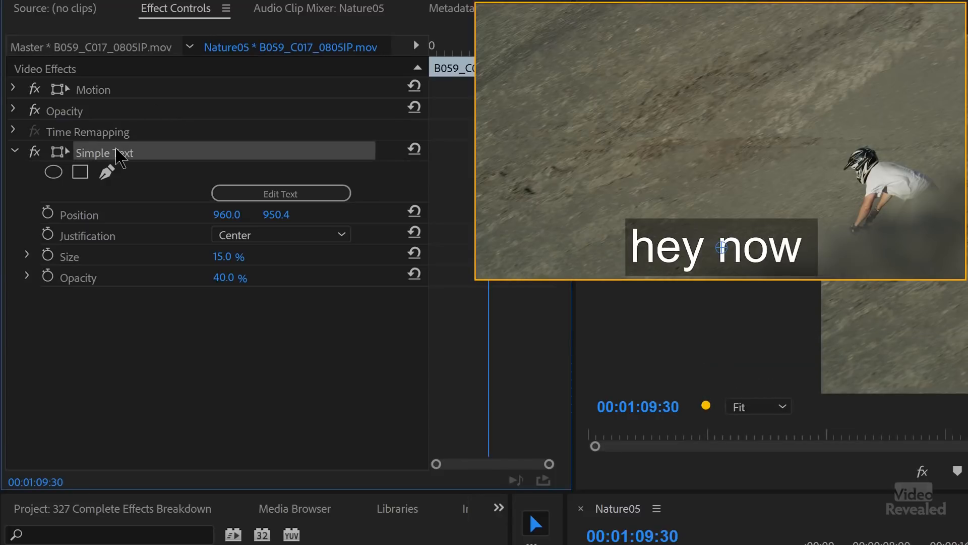
pyautogui.press('Delete')
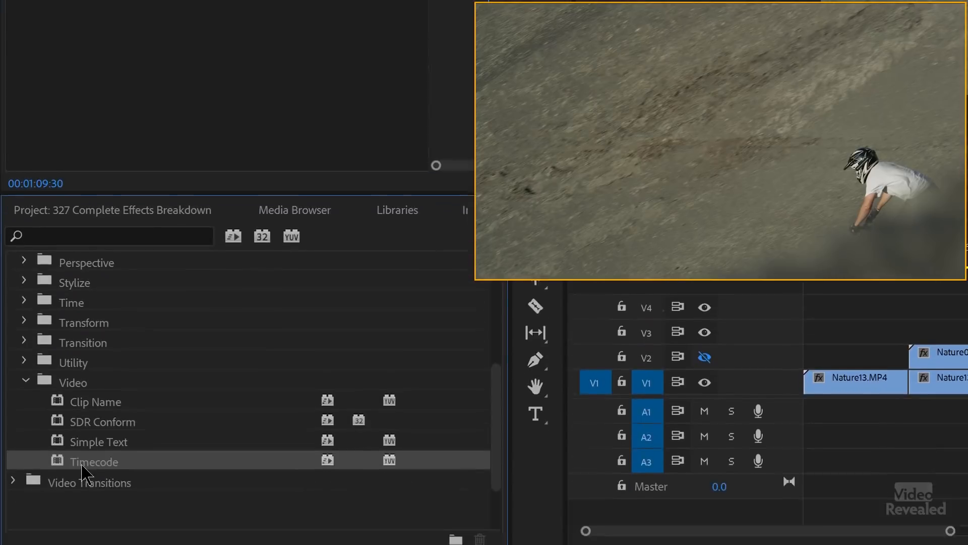
# Apply the Timecode effect from the Video group to the bike clip.
pyautogui.doubleClick(114, 437)
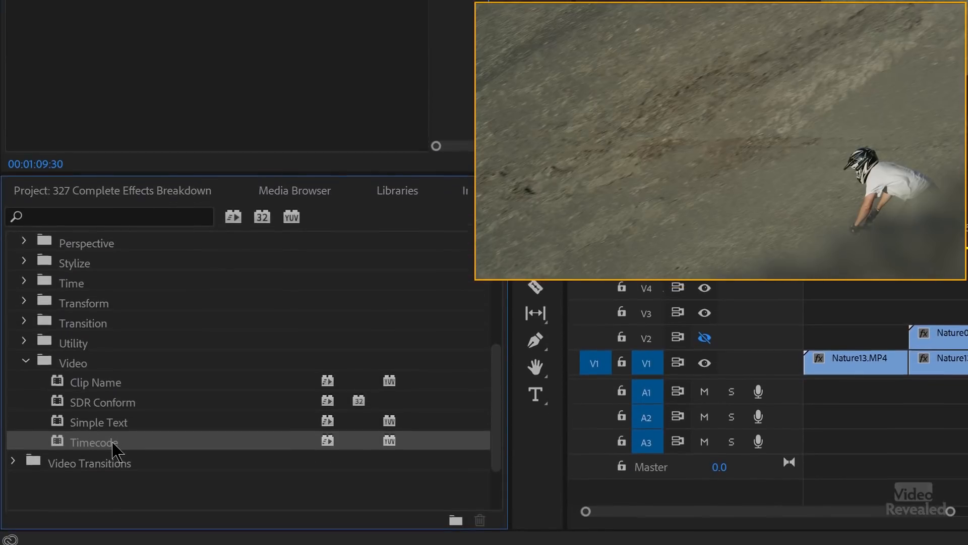